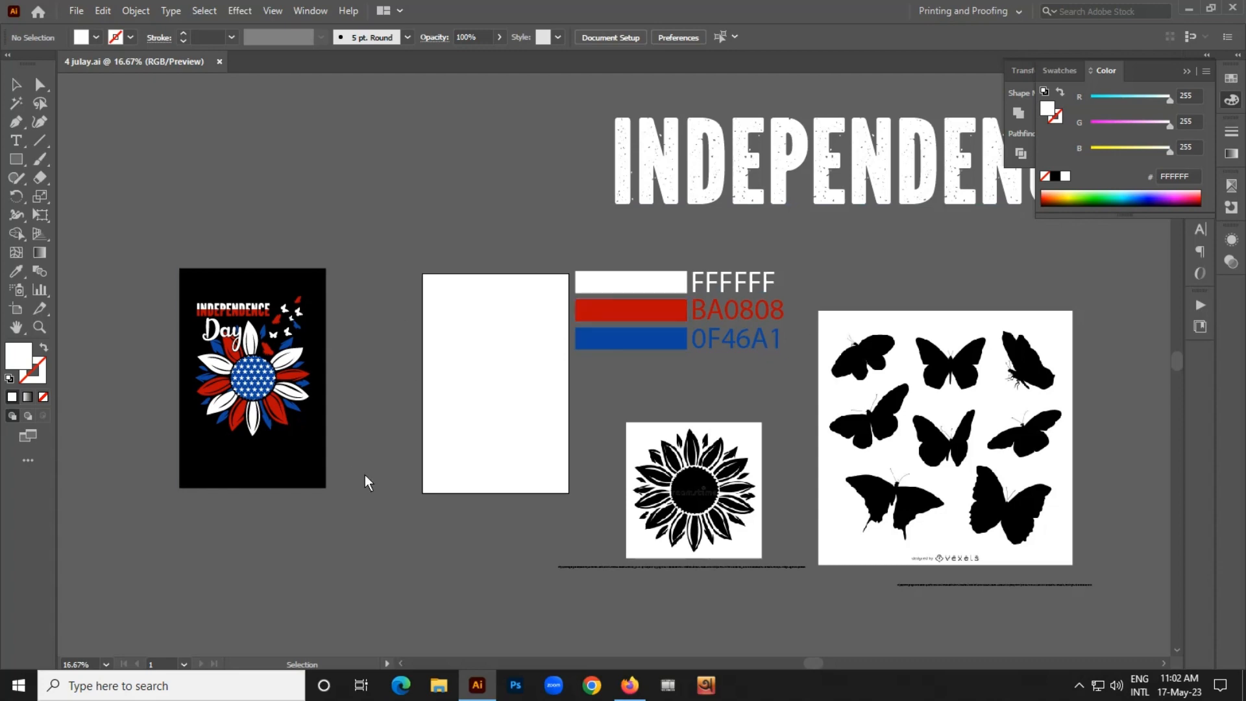
# Look over the finished Independence Day poster, the blank artboard and the supplied text, swatches and images.
pyautogui.scroll(3, 193, 401)
pyautogui.scroll(-2, 421, 441)
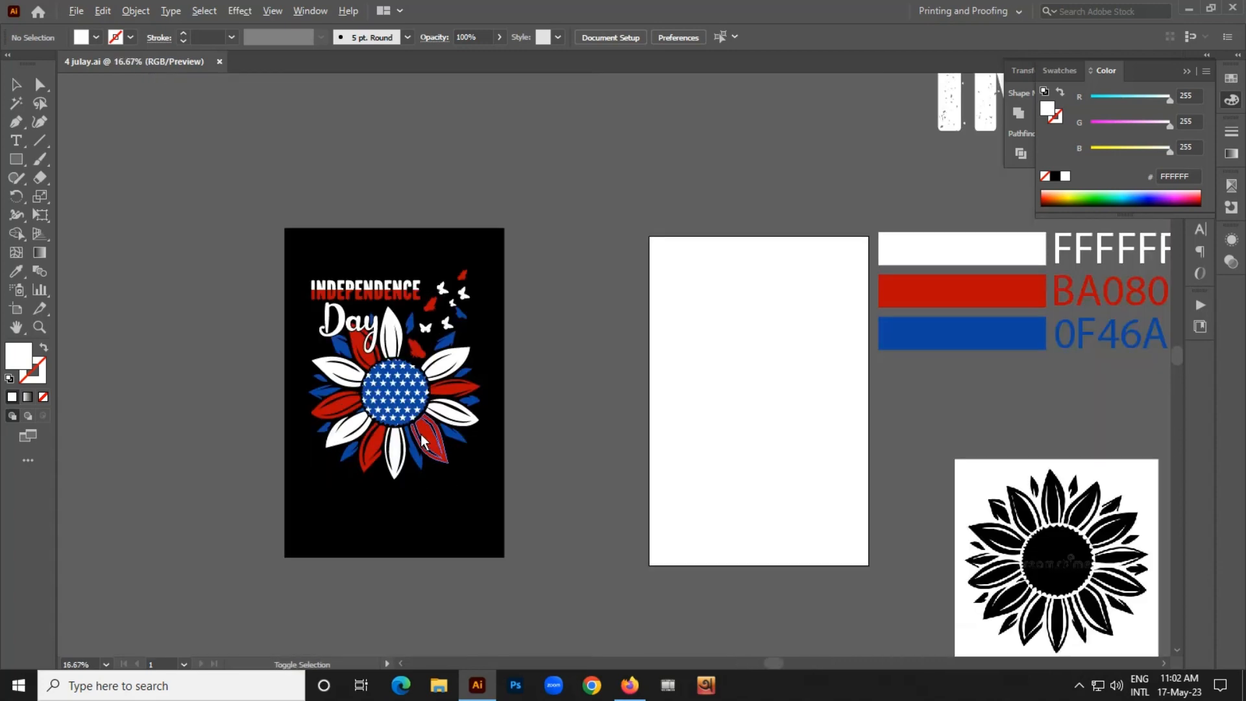
pyautogui.scroll(-2, 422, 442)
pyautogui.moveTo(633, 497); pyautogui.dragTo(477, 470)
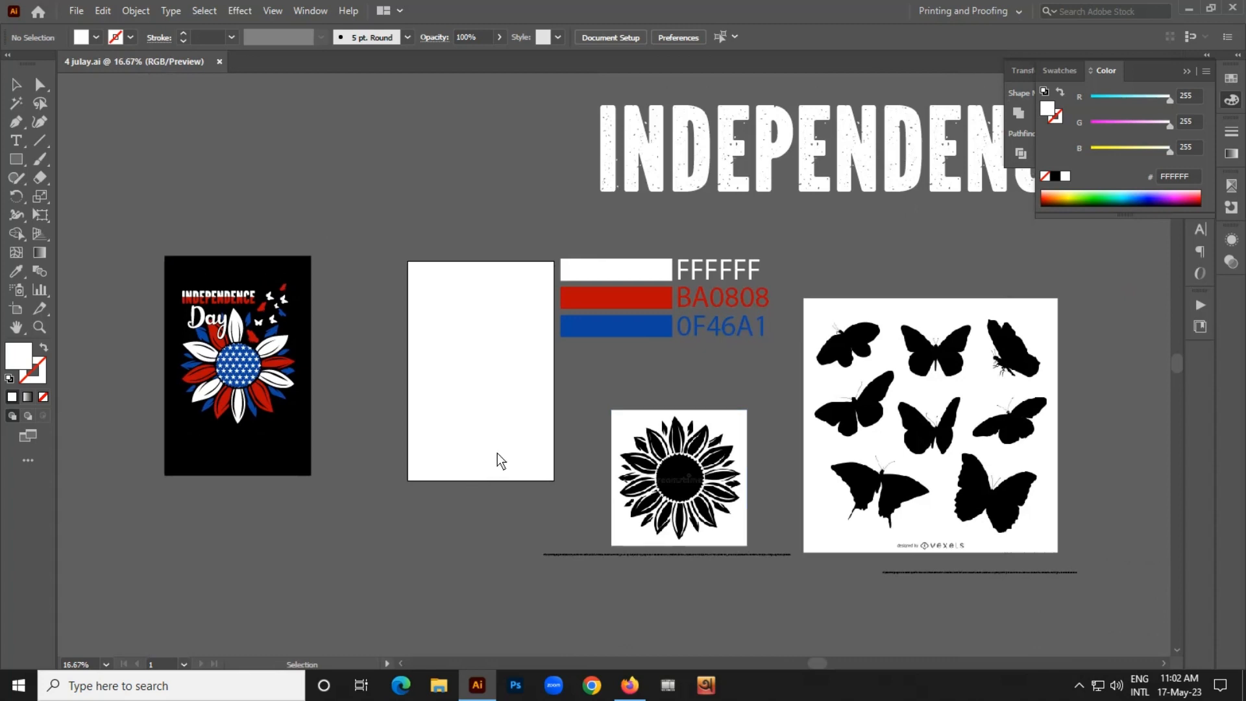
pyautogui.scroll(-1, 498, 450)
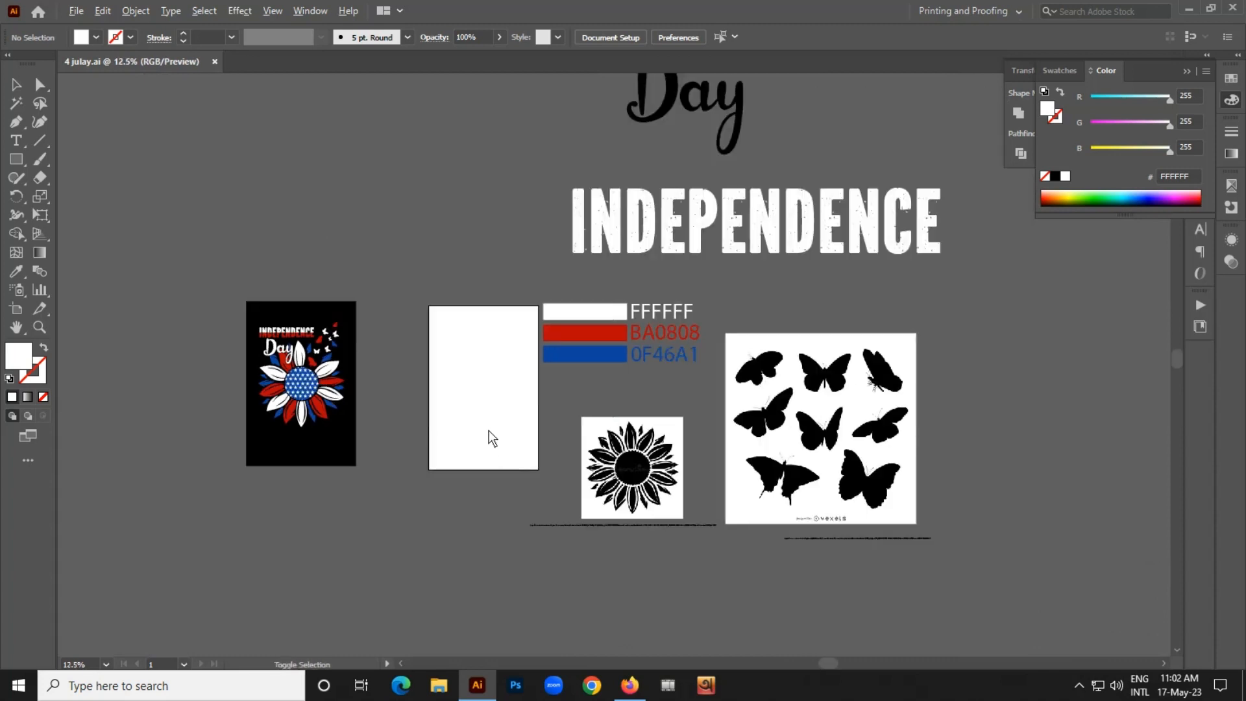
pyautogui.scroll(1, 489, 431)
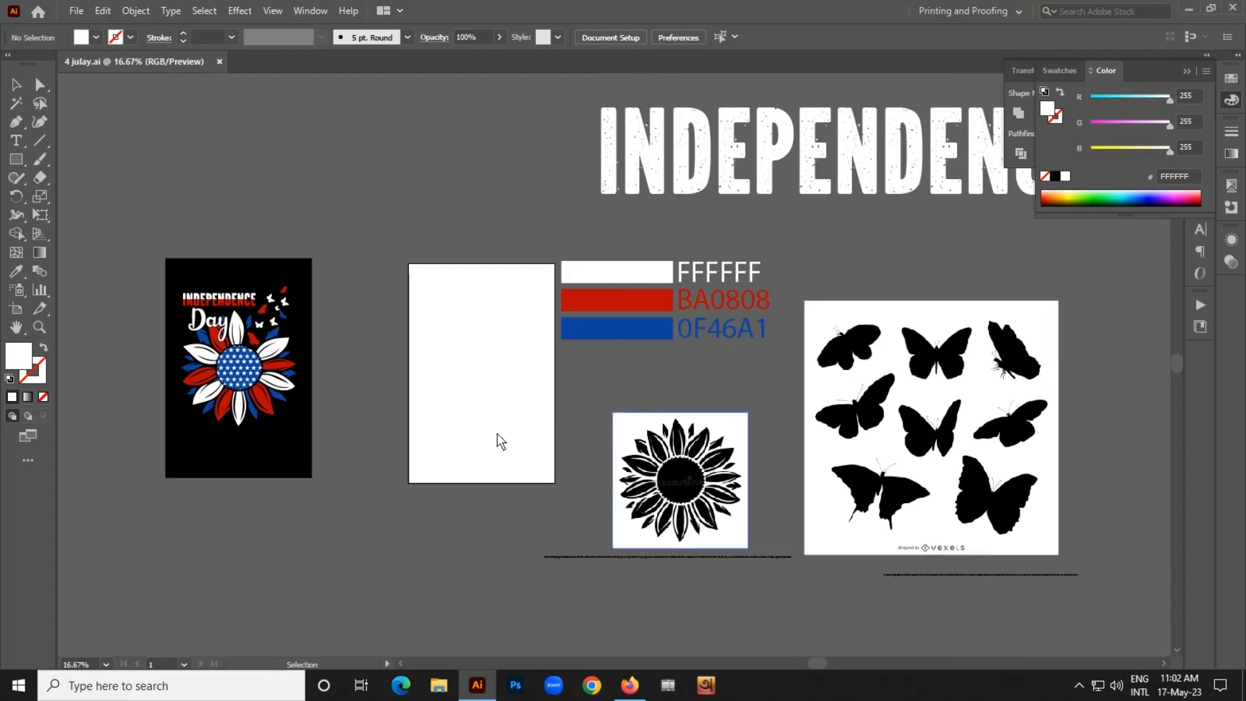
pyautogui.moveTo(434, 156); pyautogui.dragTo(1042, 598)
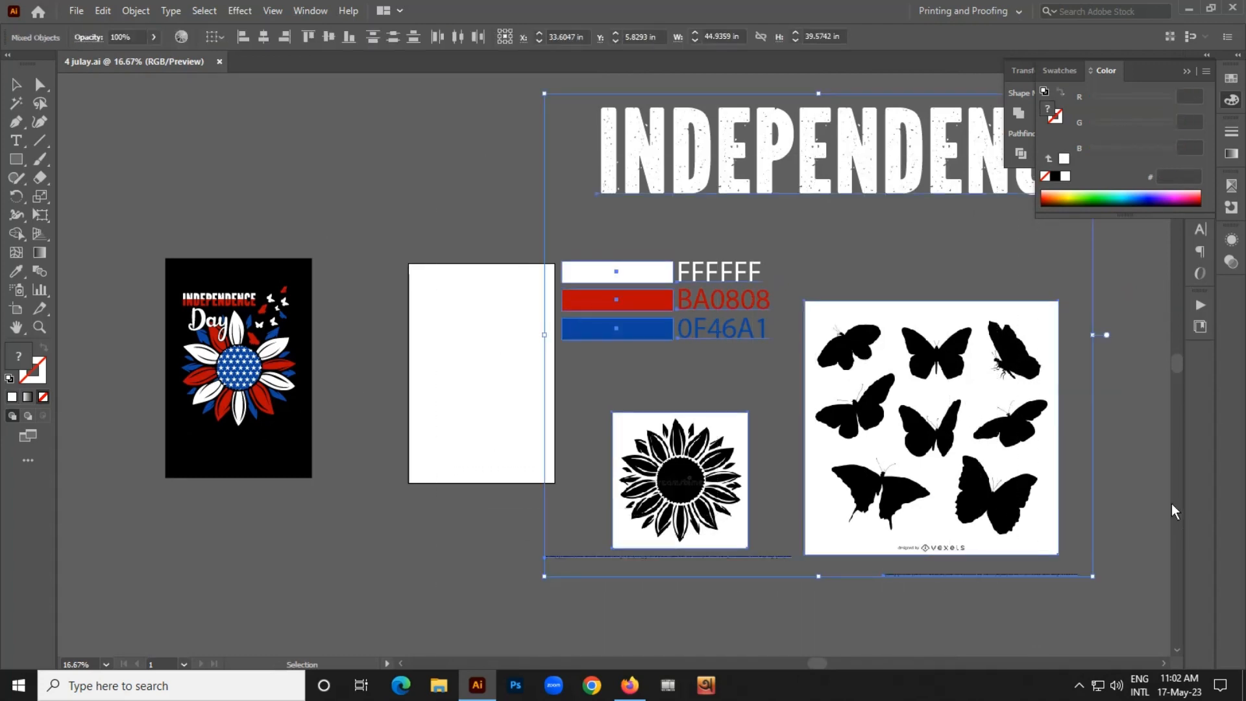
pyautogui.click(1131, 454)
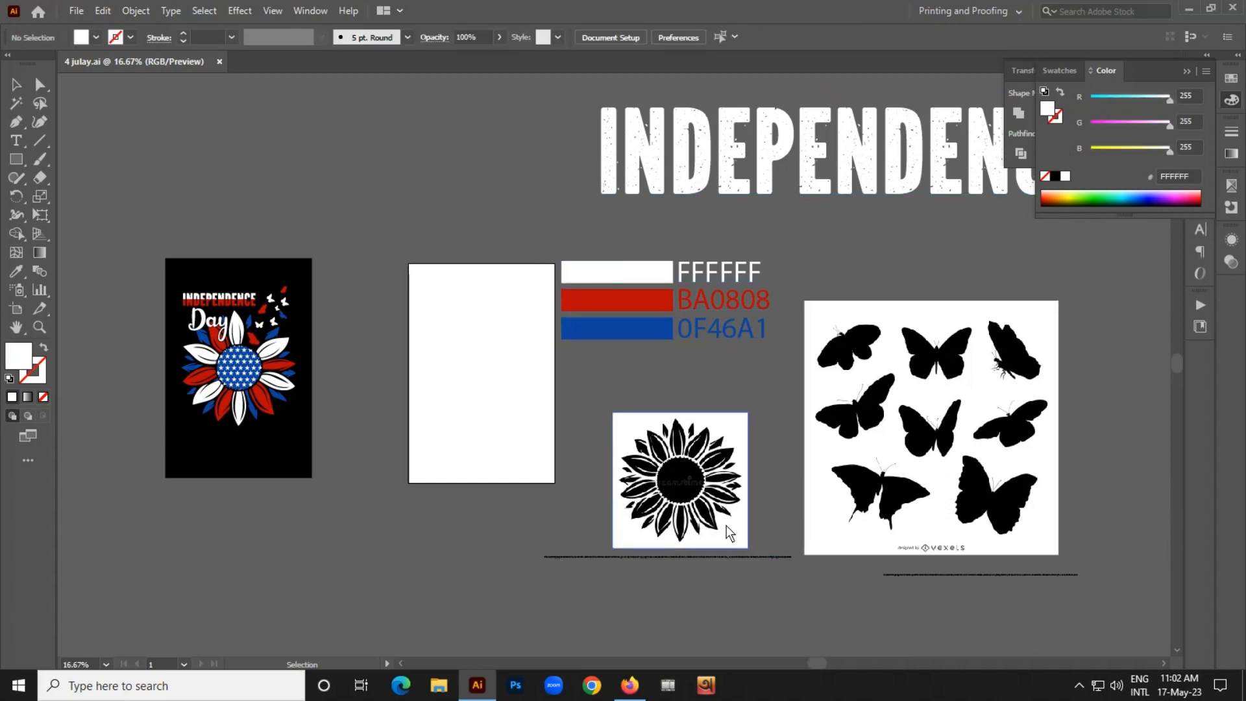
pyautogui.moveTo(434, 536); pyautogui.dragTo(523, 576)
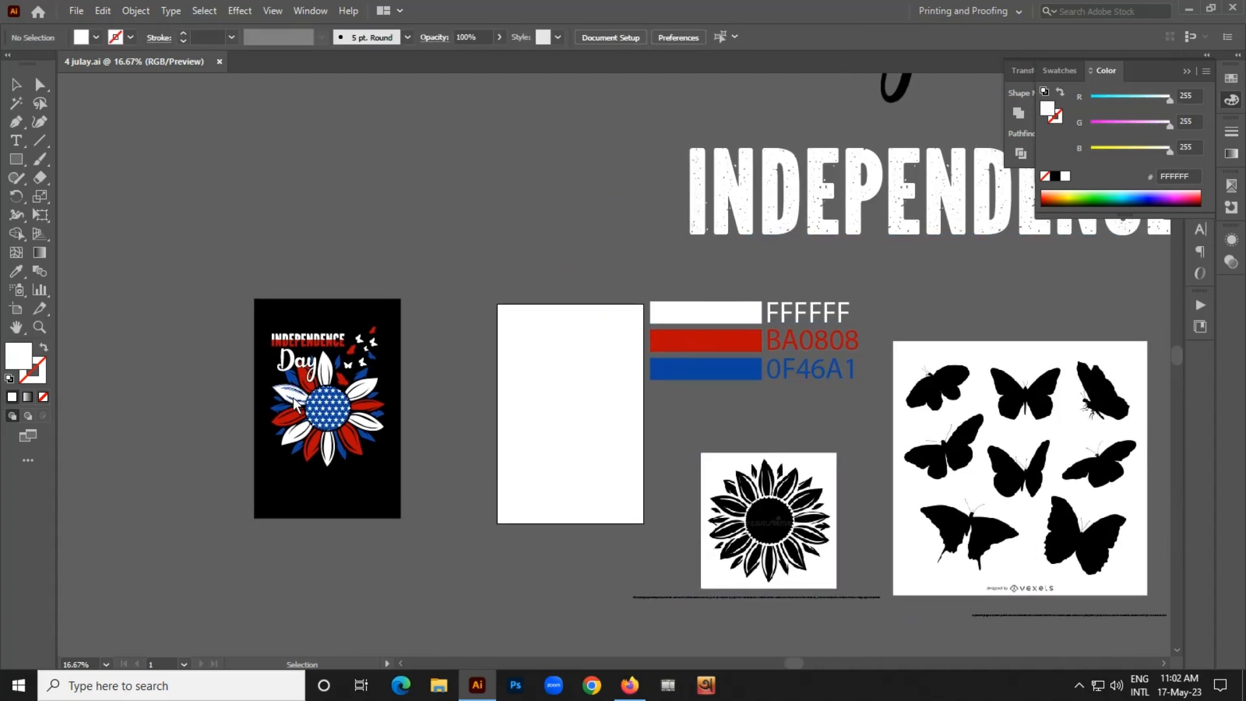
# Examine the finished poster's lettering, butterflies, petals and star-filled flower centre up close and against the blank artboard.
pyautogui.scroll(3, 291, 384)
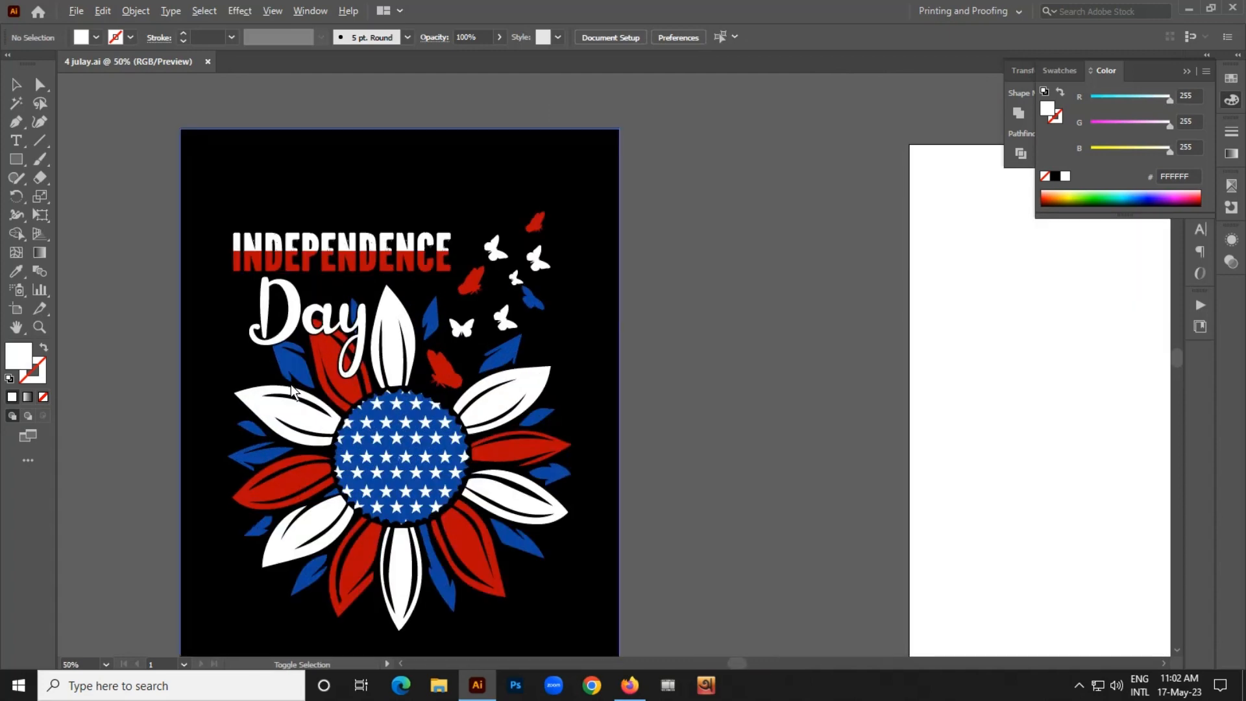
pyautogui.scroll(-1, 291, 385)
pyautogui.scroll(-2, 341, 407)
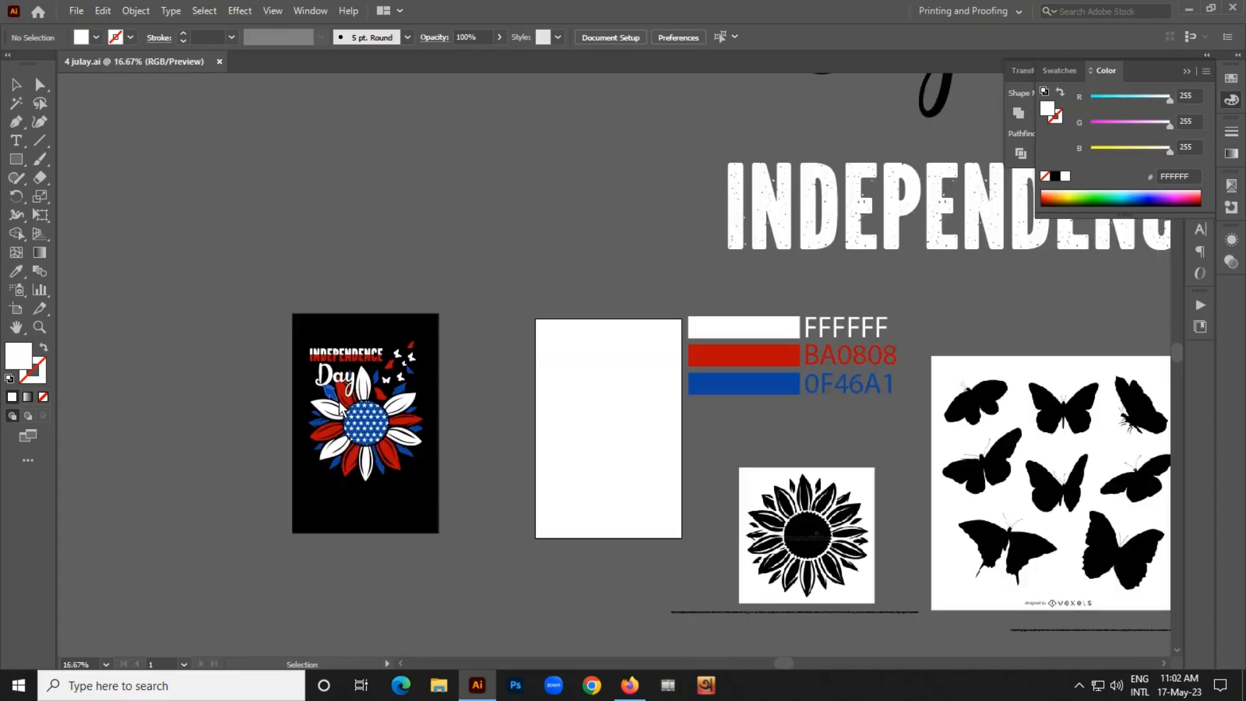
pyautogui.moveTo(587, 491); pyautogui.dragTo(537, 406)
pyautogui.scroll(1, 174, 273)
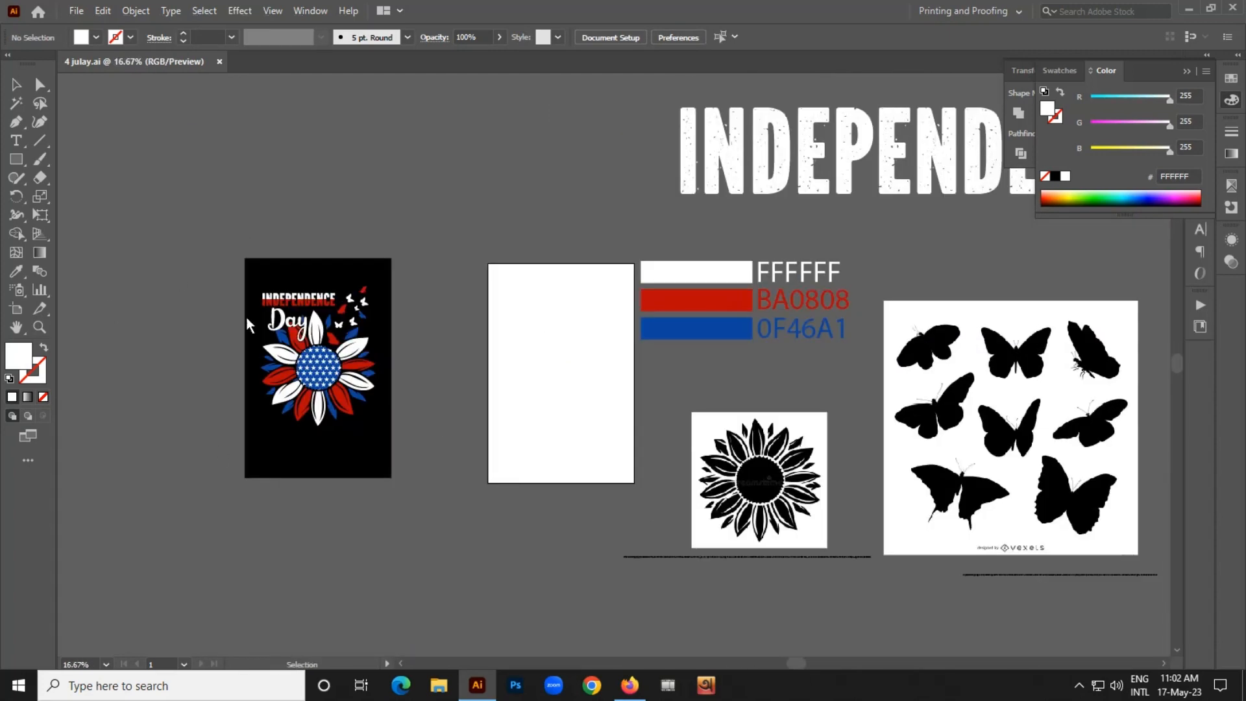
pyautogui.scroll(1, 276, 330)
pyautogui.scroll(-1, 278, 338)
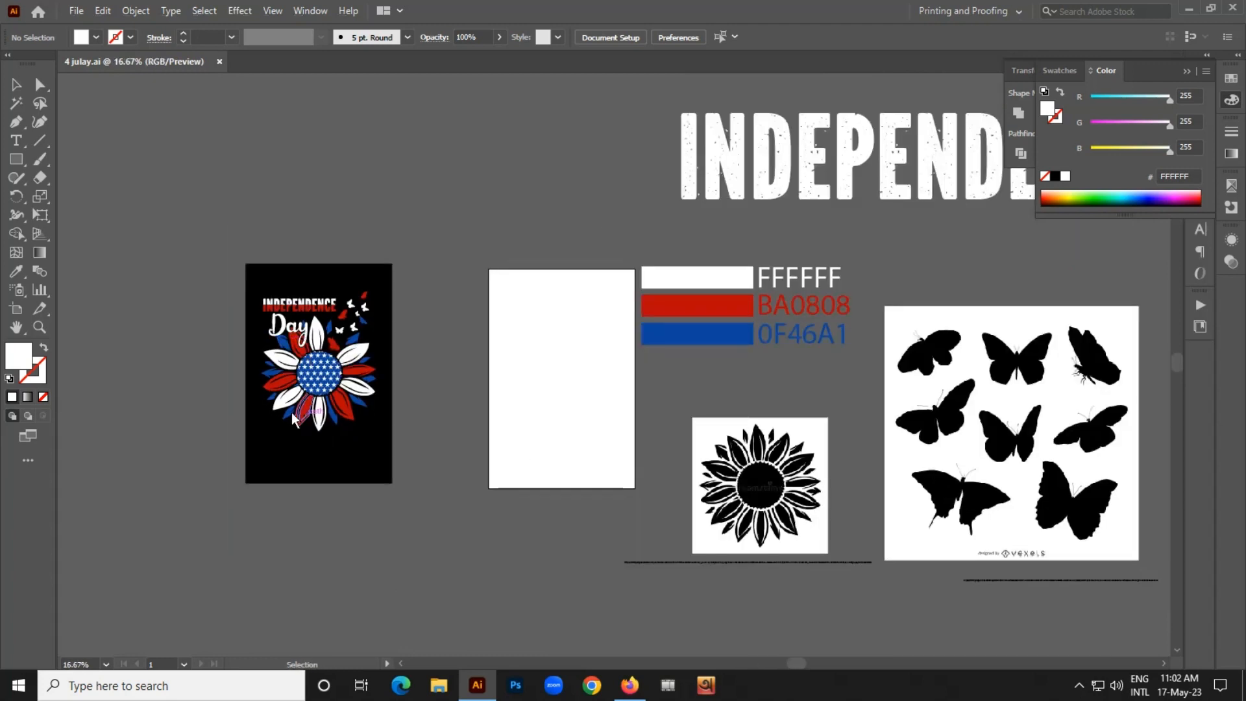
pyautogui.scroll(1, 291, 412)
pyautogui.scroll(1, 299, 380)
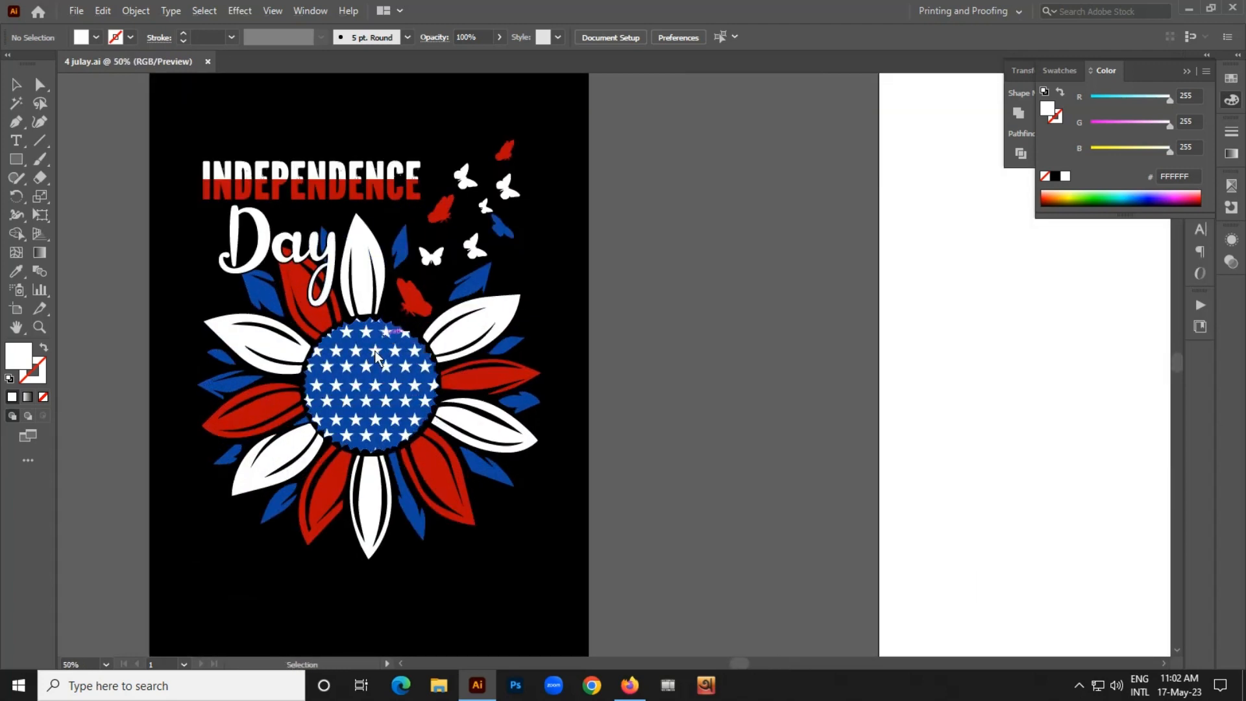
pyautogui.scroll(-1, 376, 356)
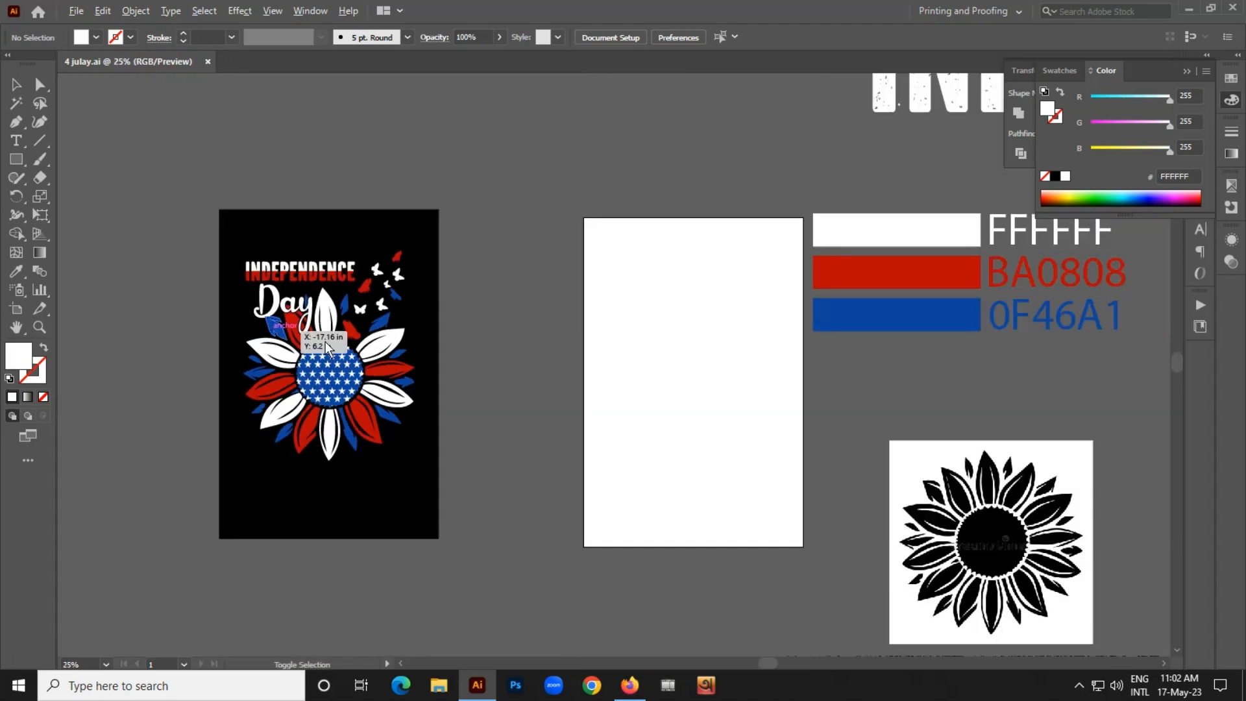
pyautogui.hscroll(3, 714, 464)
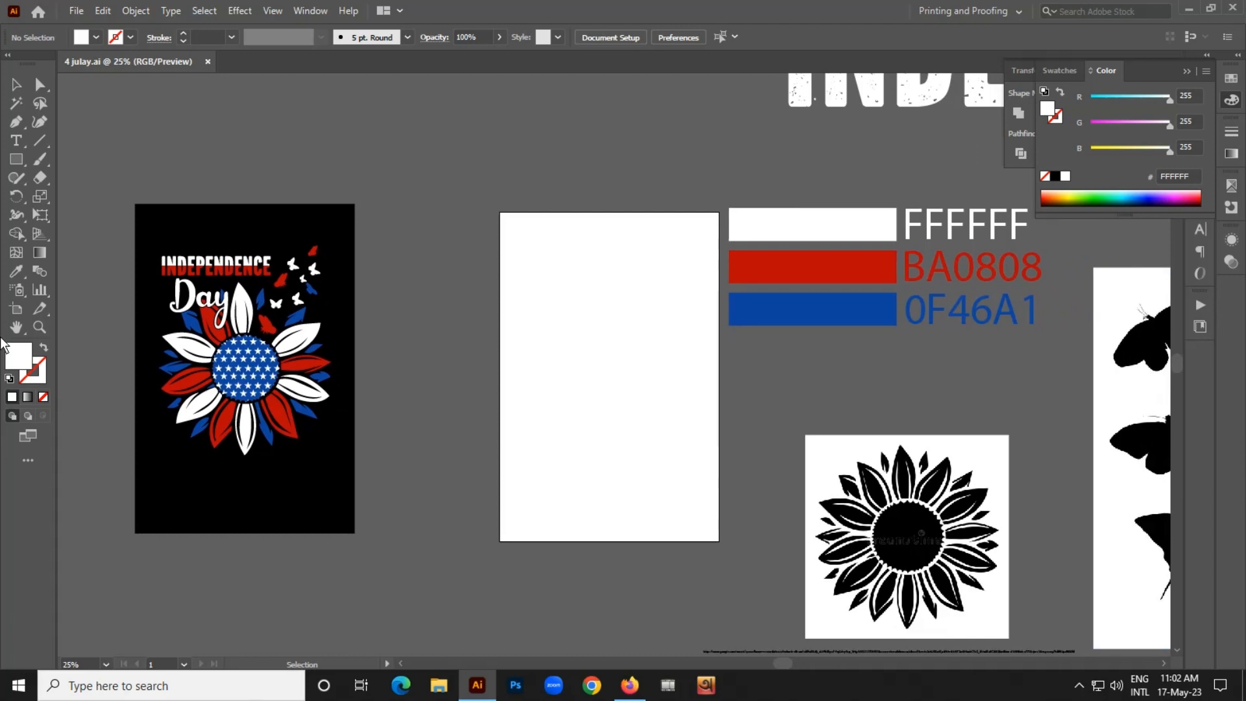
pyautogui.scroll(1, 231, 338)
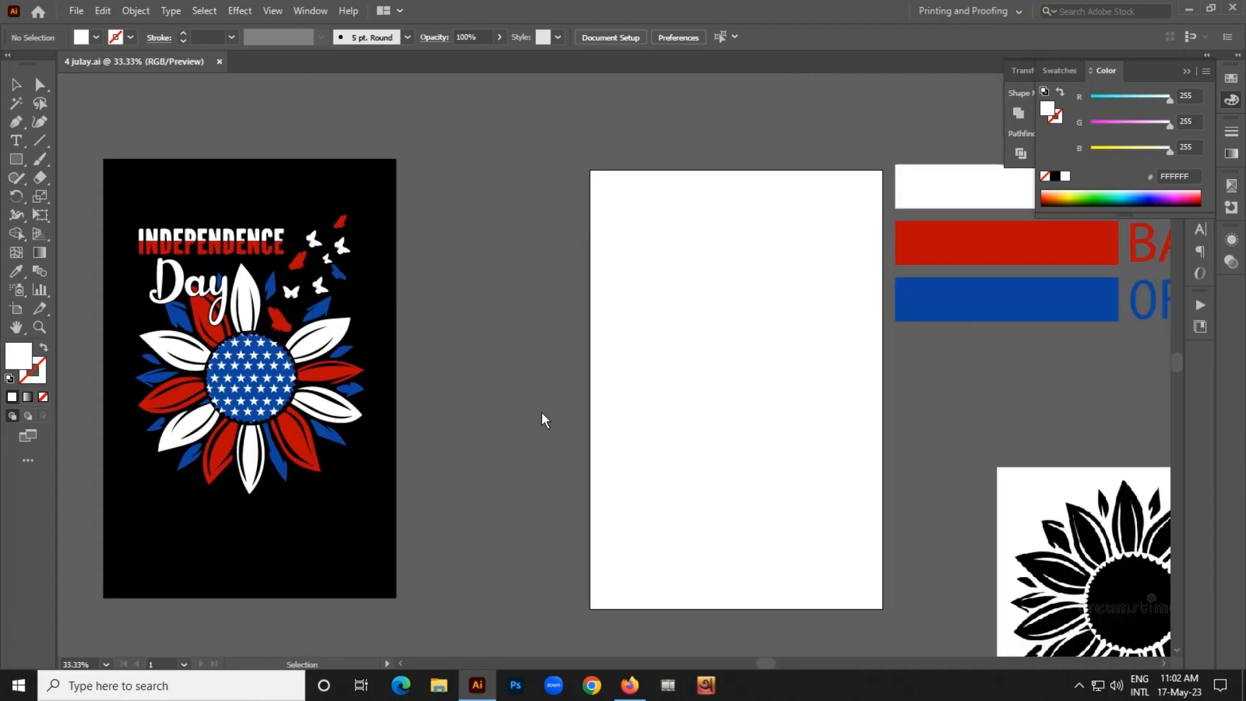
pyautogui.hscroll(-2, 559, 389)
pyautogui.scroll(-1, 318, 405)
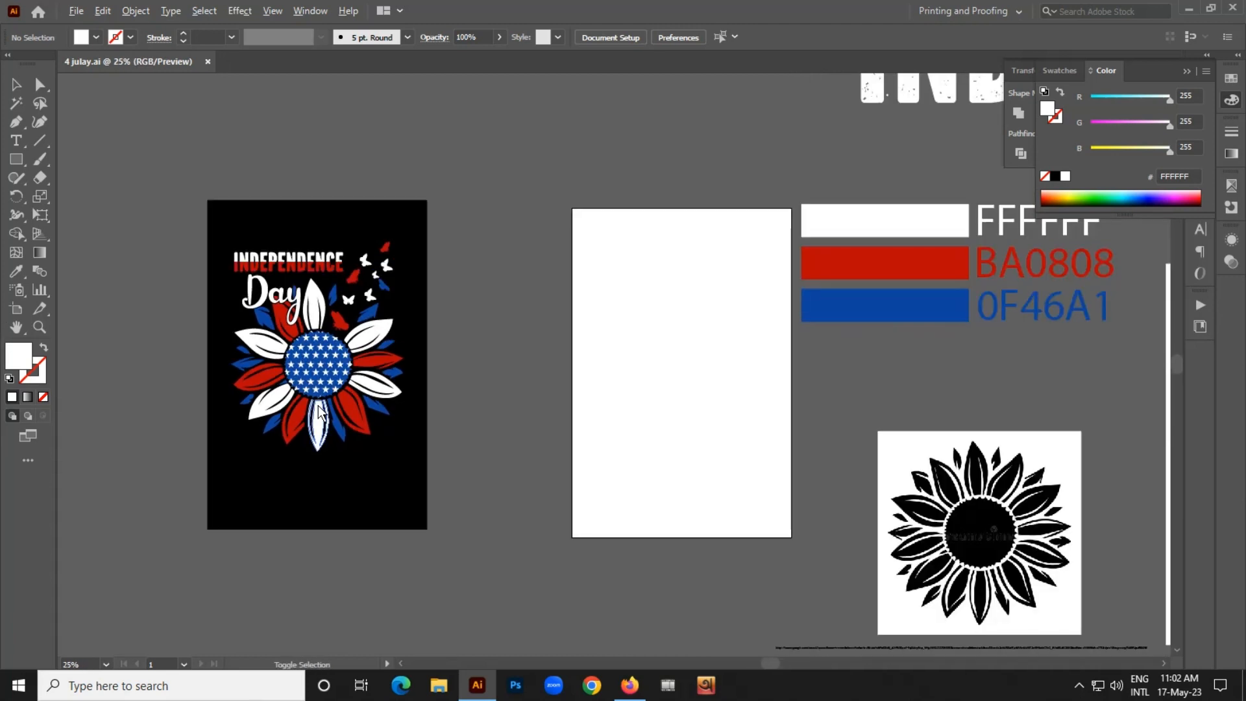
pyautogui.scroll(-1, 731, 496)
pyautogui.scroll(-1, 549, 565)
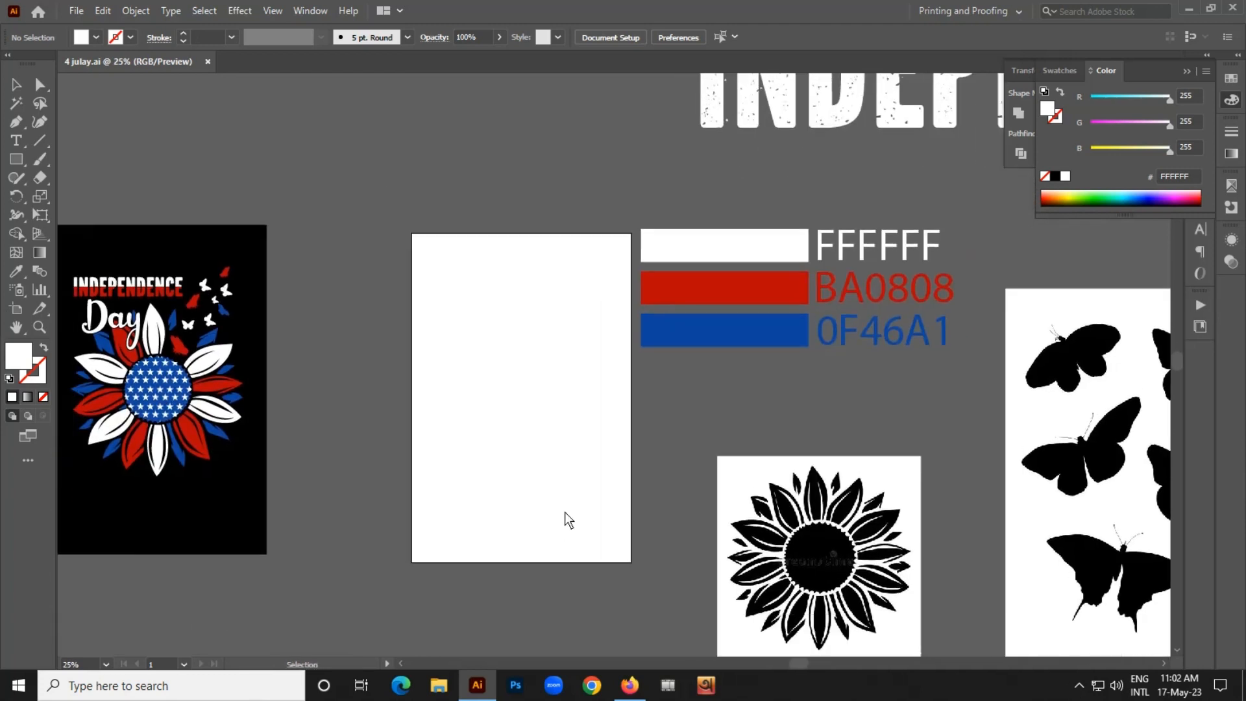
pyautogui.scroll(-1, 563, 474)
pyautogui.hscroll(2, 791, 361)
pyautogui.scroll(1, 791, 361)
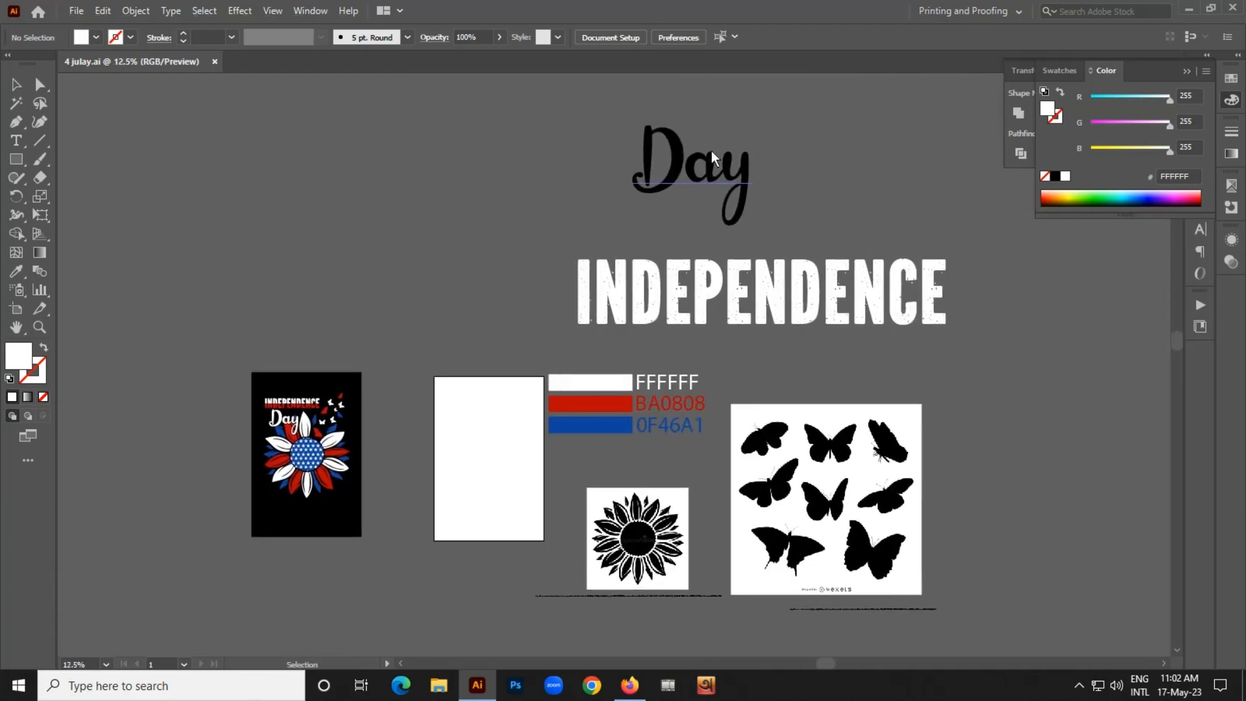
# Check the fonts used for the loose "INDEPENDENCE" and "Day" text objects.
pyautogui.click(781, 322)
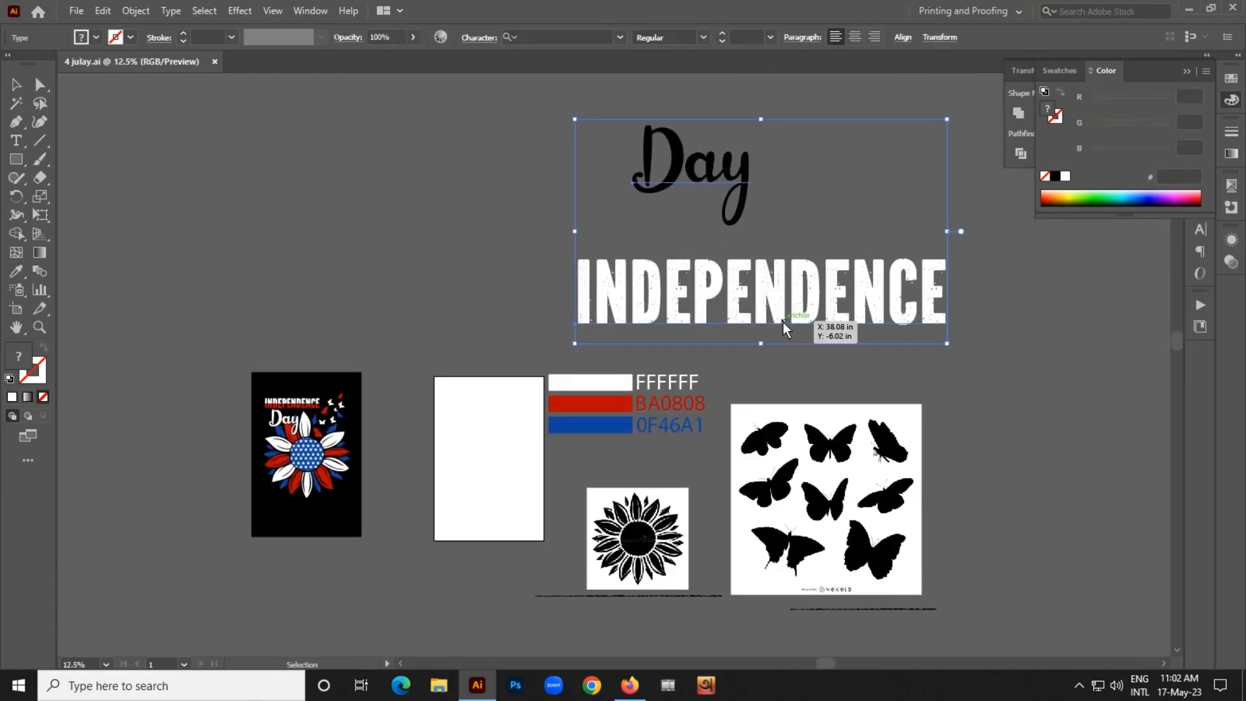
pyautogui.click(534, 134)
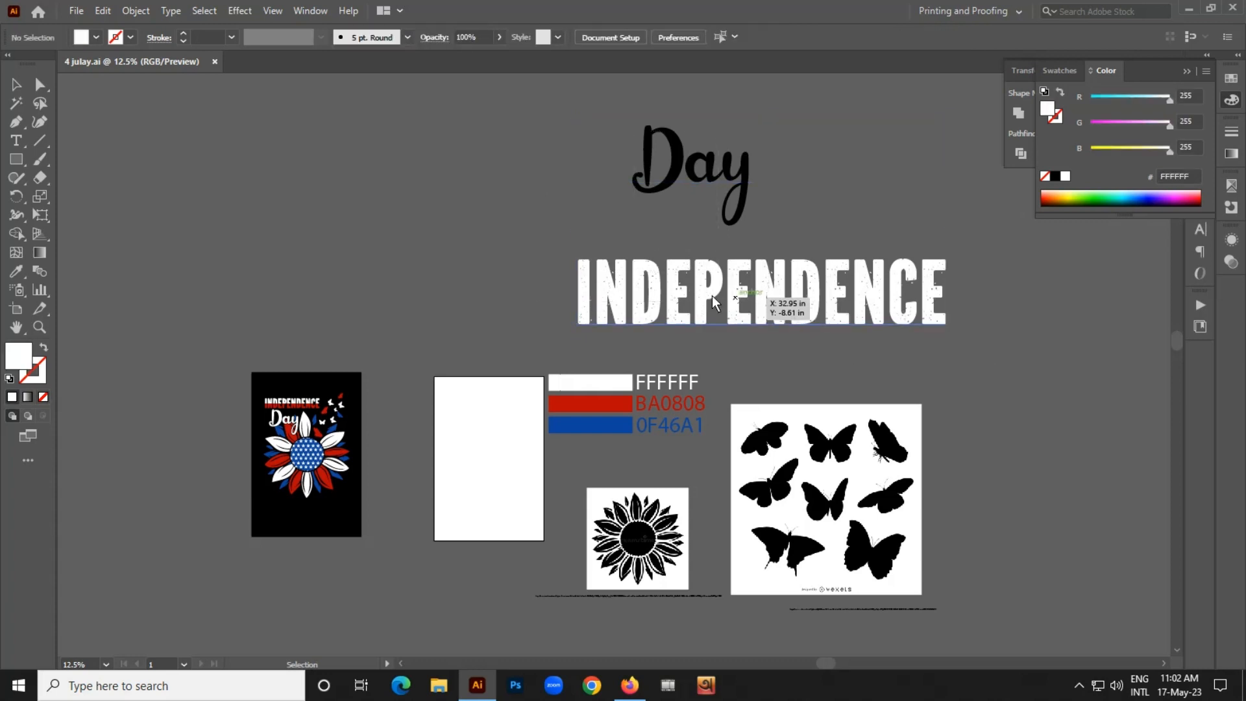
pyautogui.click(669, 312)
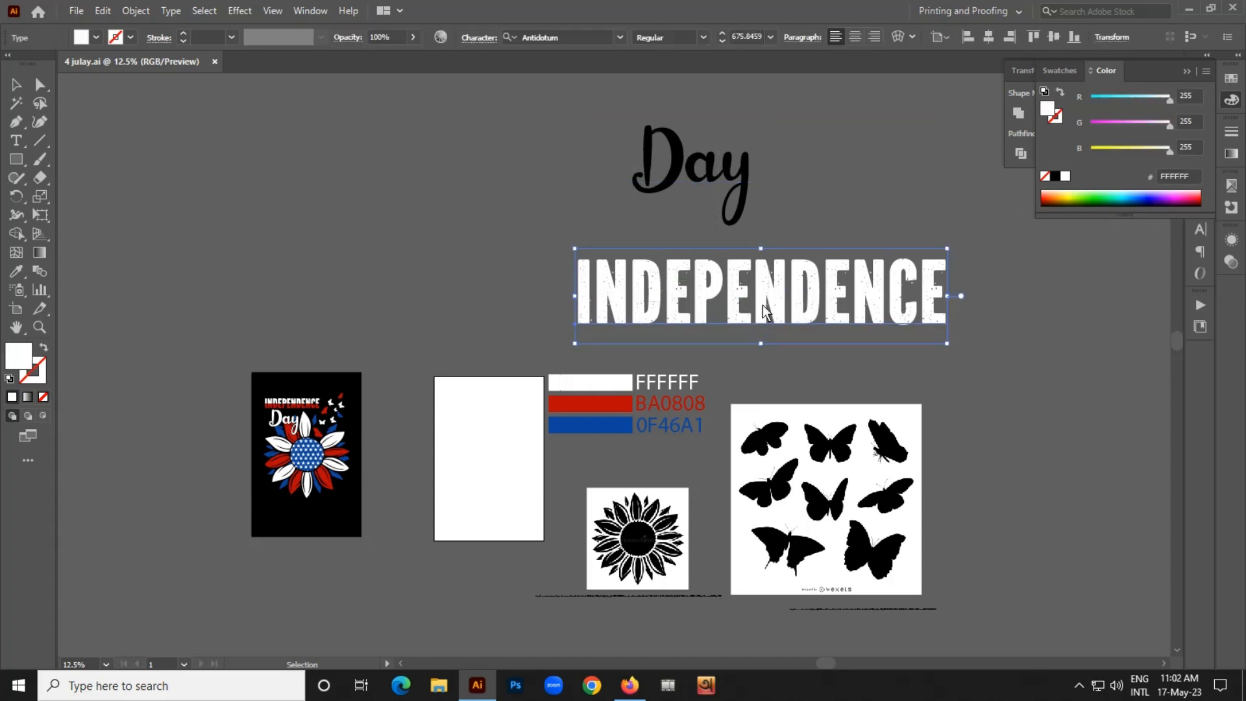
pyautogui.click(724, 233)
pyautogui.click(716, 178)
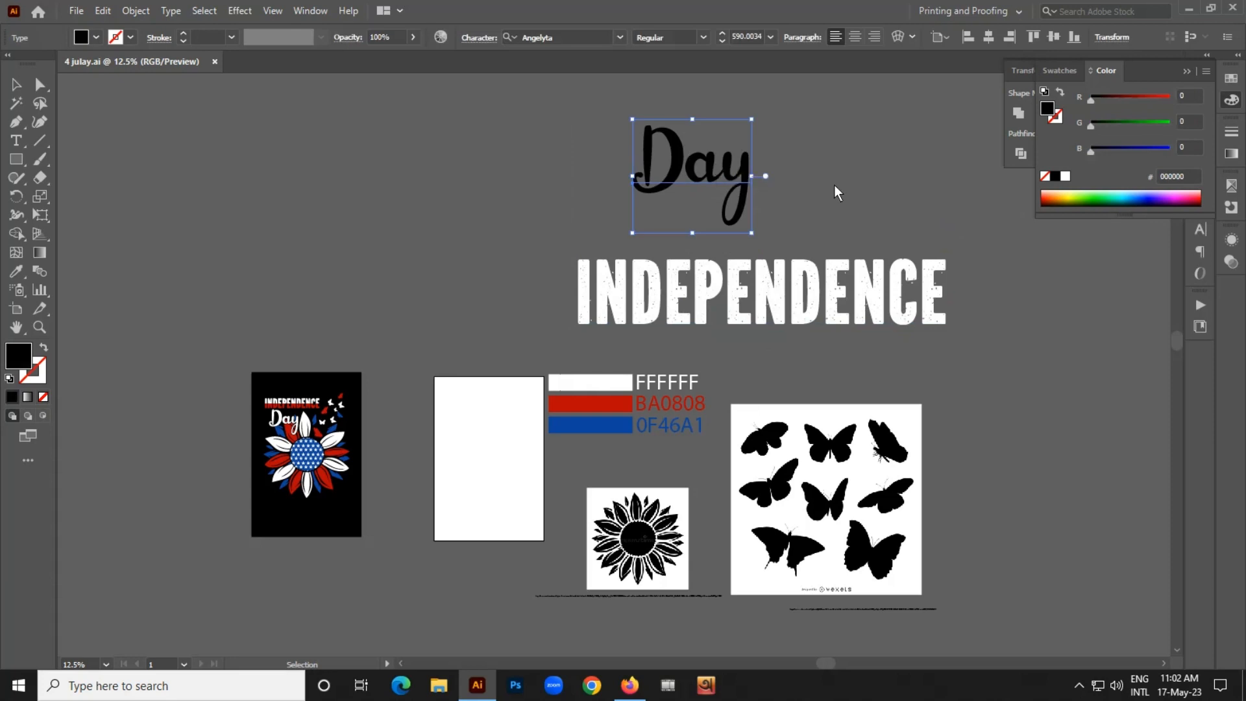
pyautogui.click(834, 185)
# Review the three colour swatches with their hex codes, and the sunflower and butterfly reference images with their source links.
pyautogui.scroll(4, 623, 431)
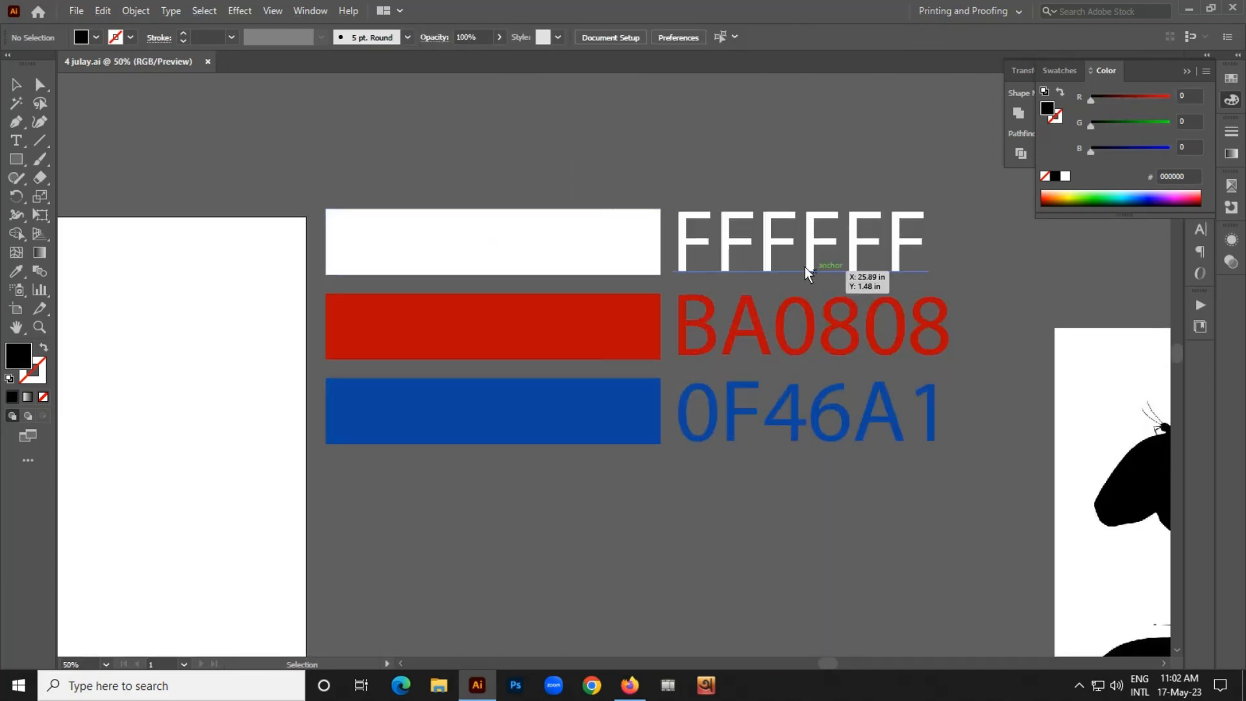
pyautogui.scroll(1, 667, 404)
pyautogui.scroll(-4, 668, 403)
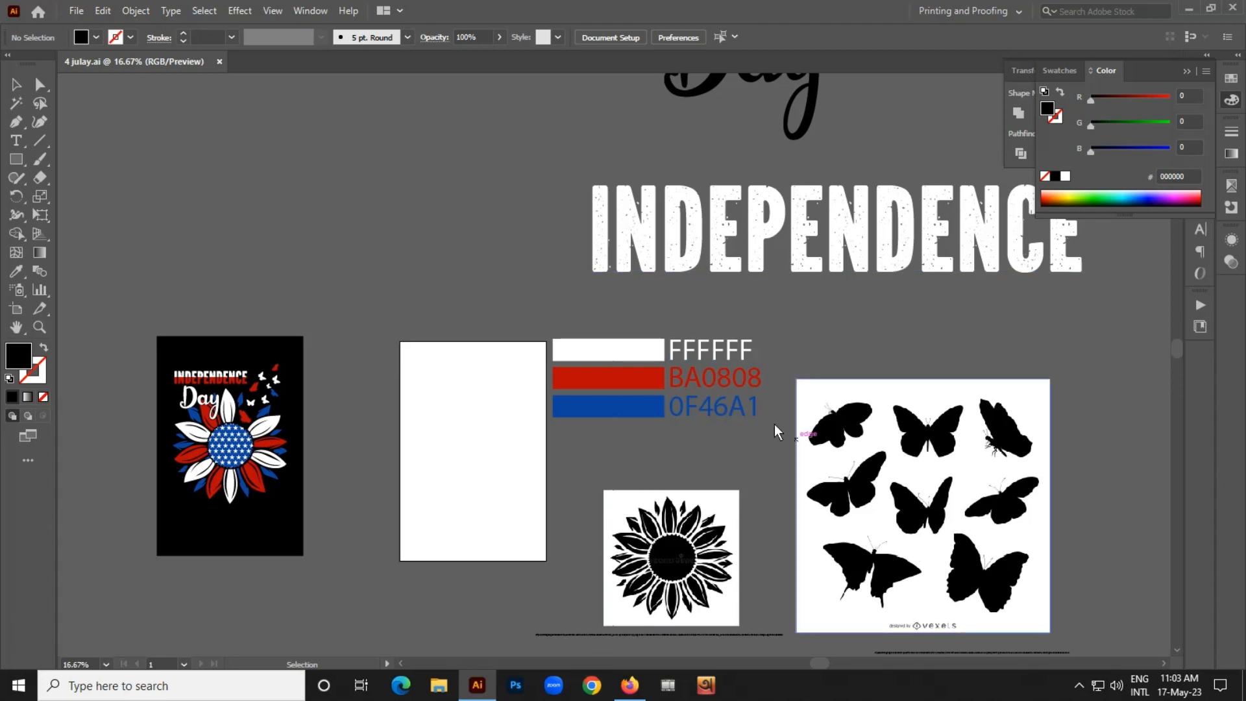
pyautogui.scroll(-3, 718, 481)
pyautogui.scroll(-2, 743, 530)
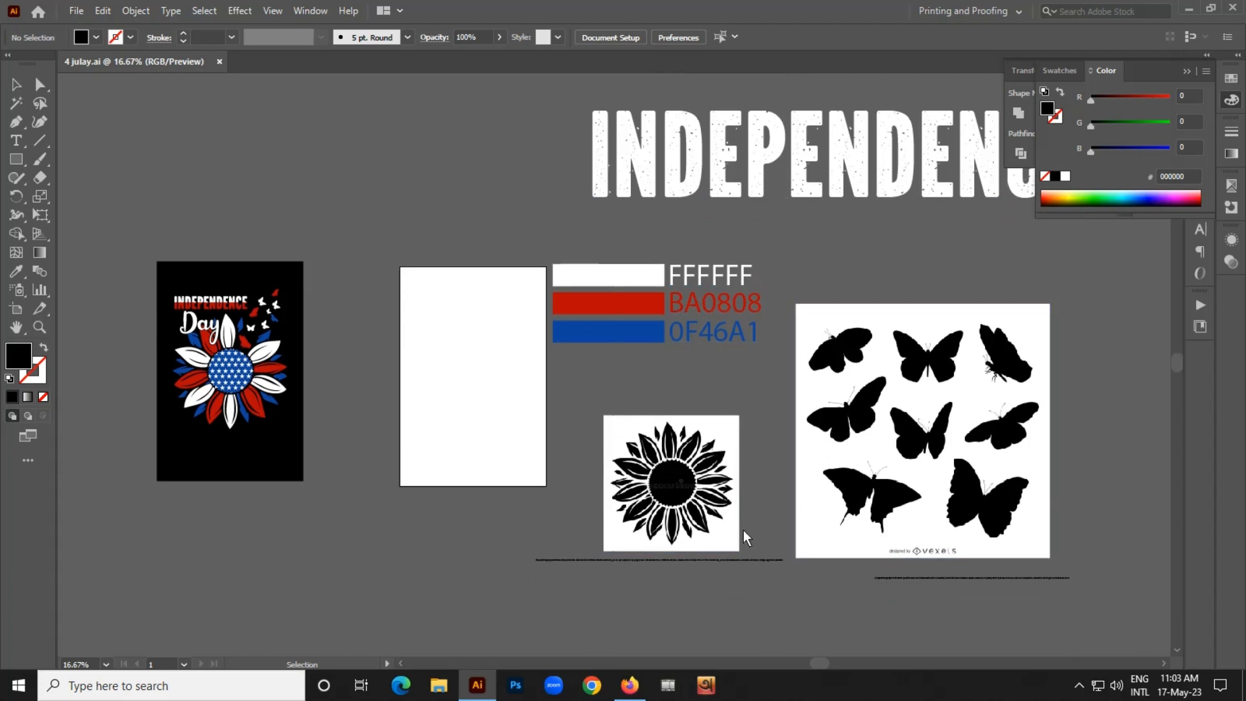
pyautogui.scroll(-4, 972, 571)
pyautogui.hscroll(-2, 1007, 520)
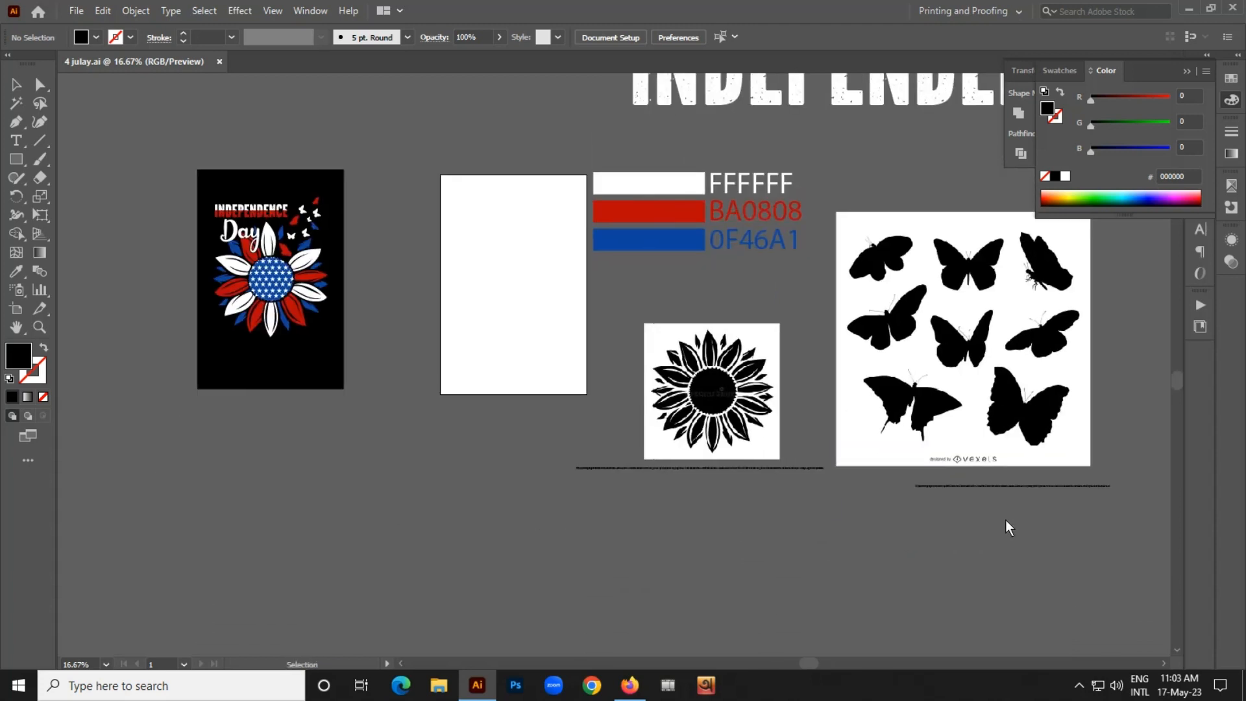
pyautogui.moveTo(766, 510); pyautogui.dragTo(746, 539)
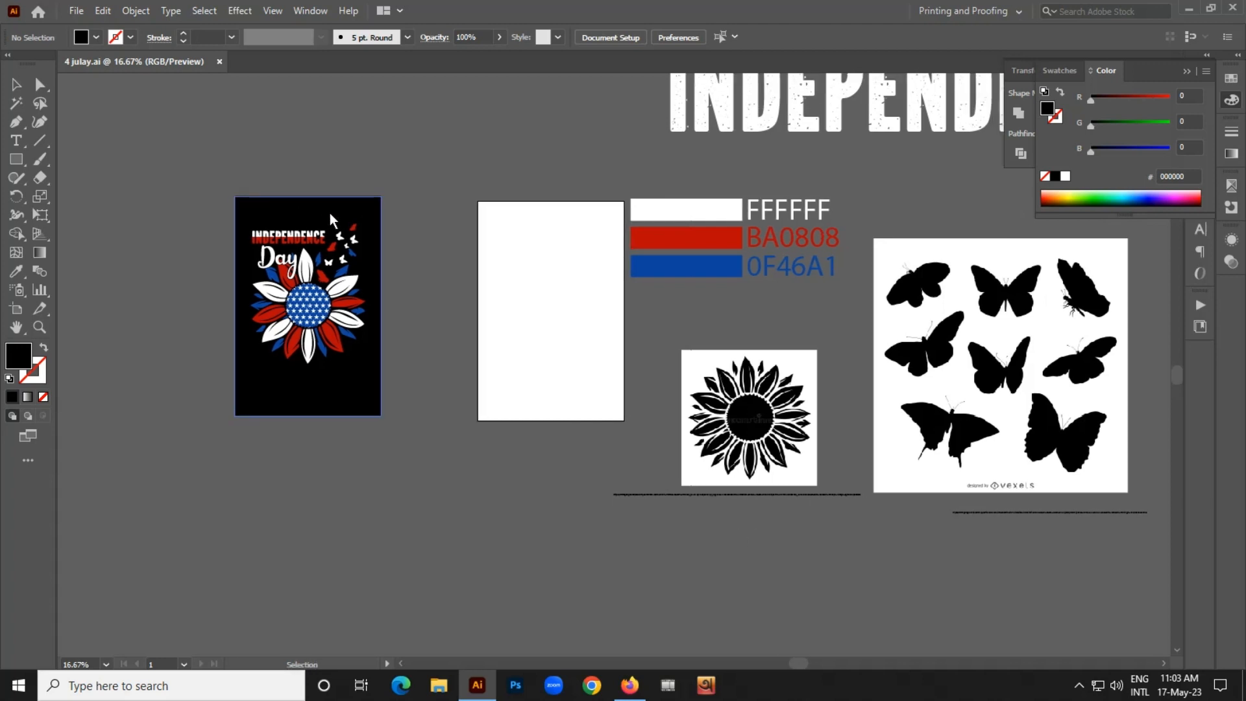
pyautogui.moveTo(504, 464)
pyautogui.mouseDown()
pyautogui.moveTo(458, 482)
pyautogui.moveTo(523, 466)
pyautogui.moveTo(481, 466)
pyautogui.moveTo(487, 479)
pyautogui.mouseUp()
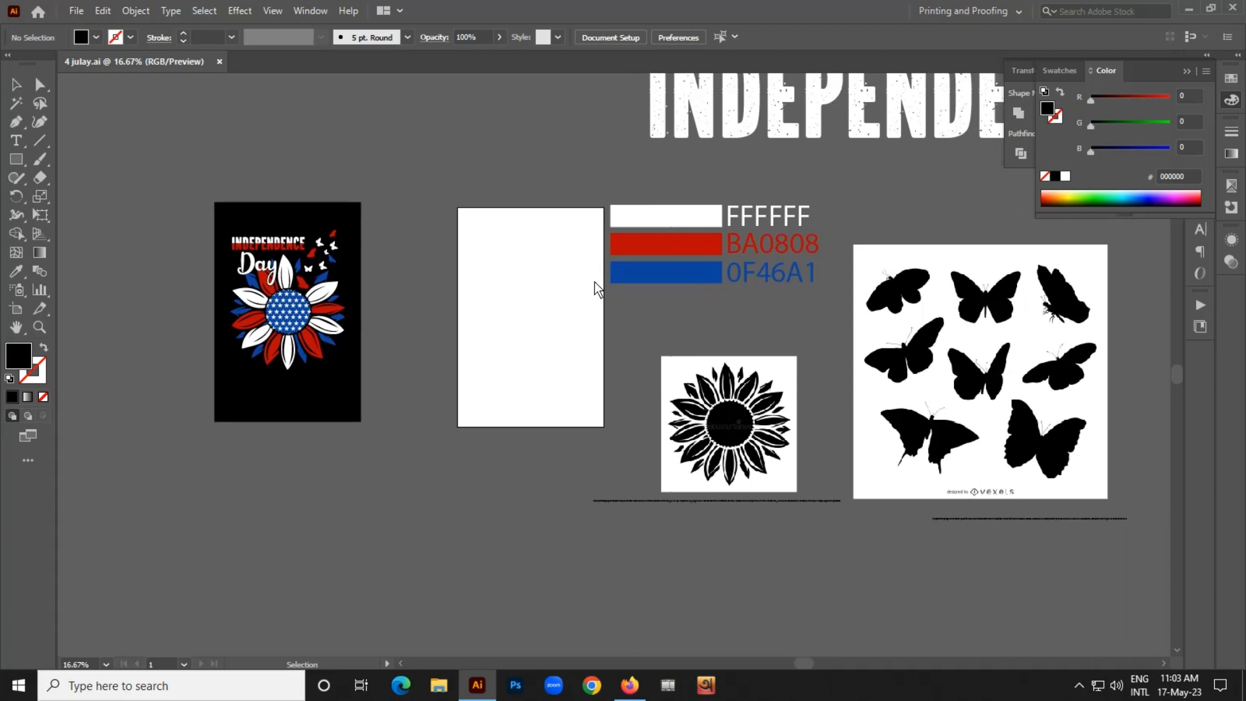
# Cover the blank artboard with a rectangle filled with black 000000, and deselect it.
pyautogui.click(18, 162)
pyautogui.moveTo(458, 208); pyautogui.dragTo(606, 430)
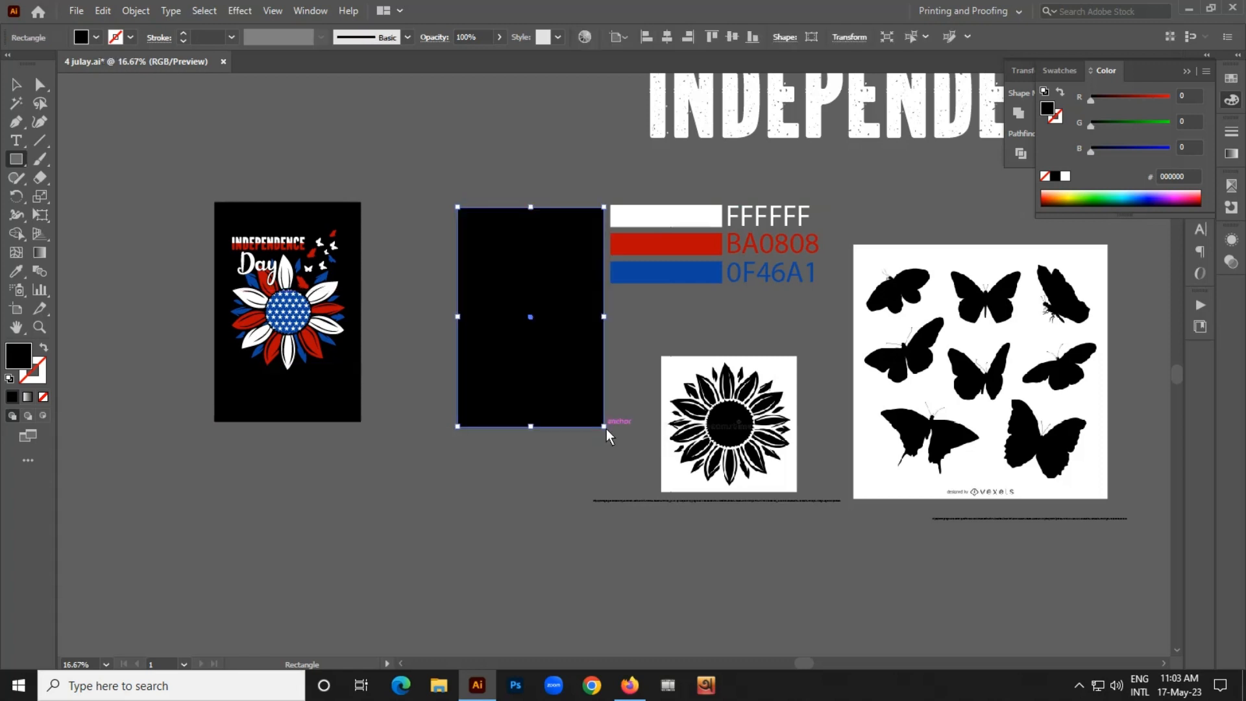
pyautogui.doubleClick(19, 355)
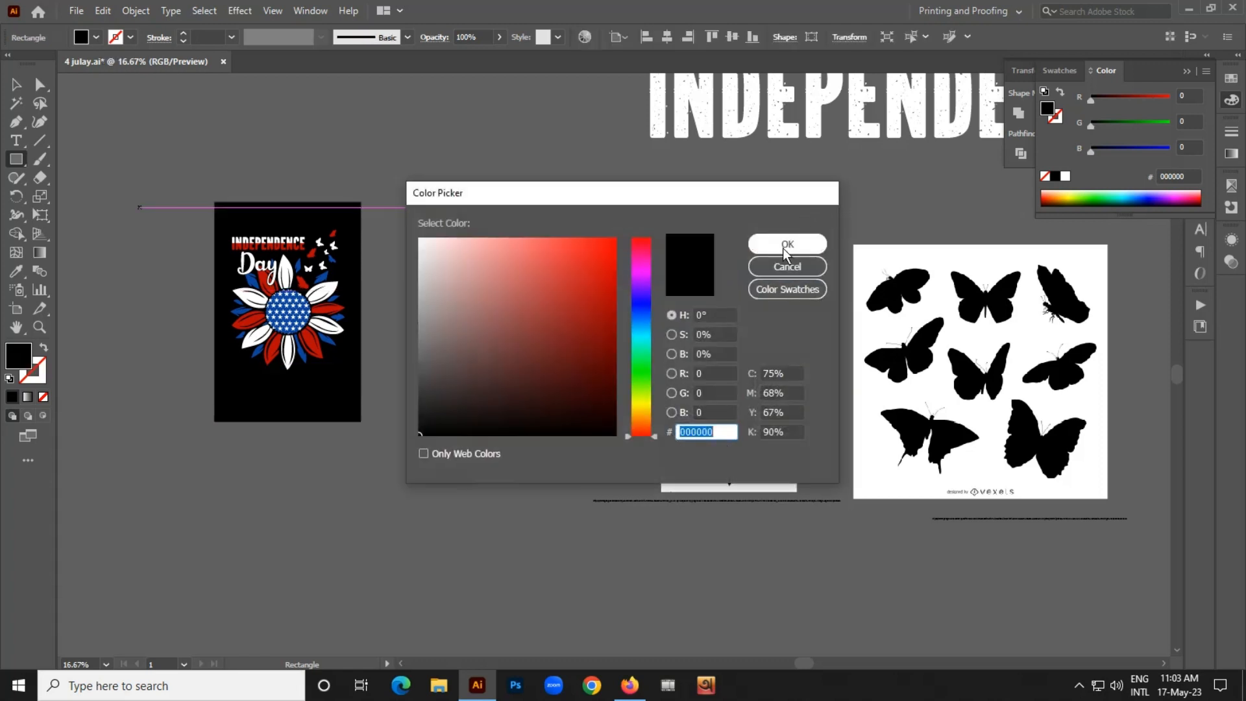
pyautogui.click(784, 245)
pyautogui.hotkey('ctrl', 'shift', 'a')
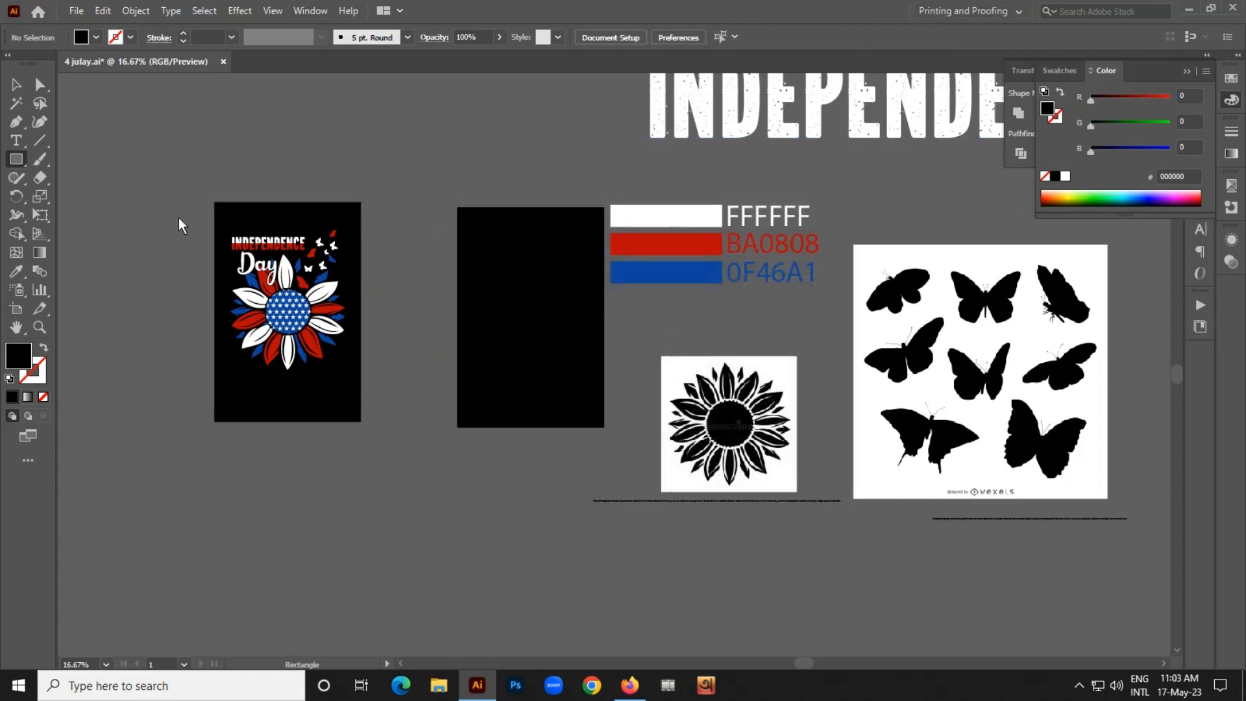
# Copy the source link below the sunflower image and open it in Firefox.
pyautogui.click(17, 87)
pyautogui.click(627, 504)
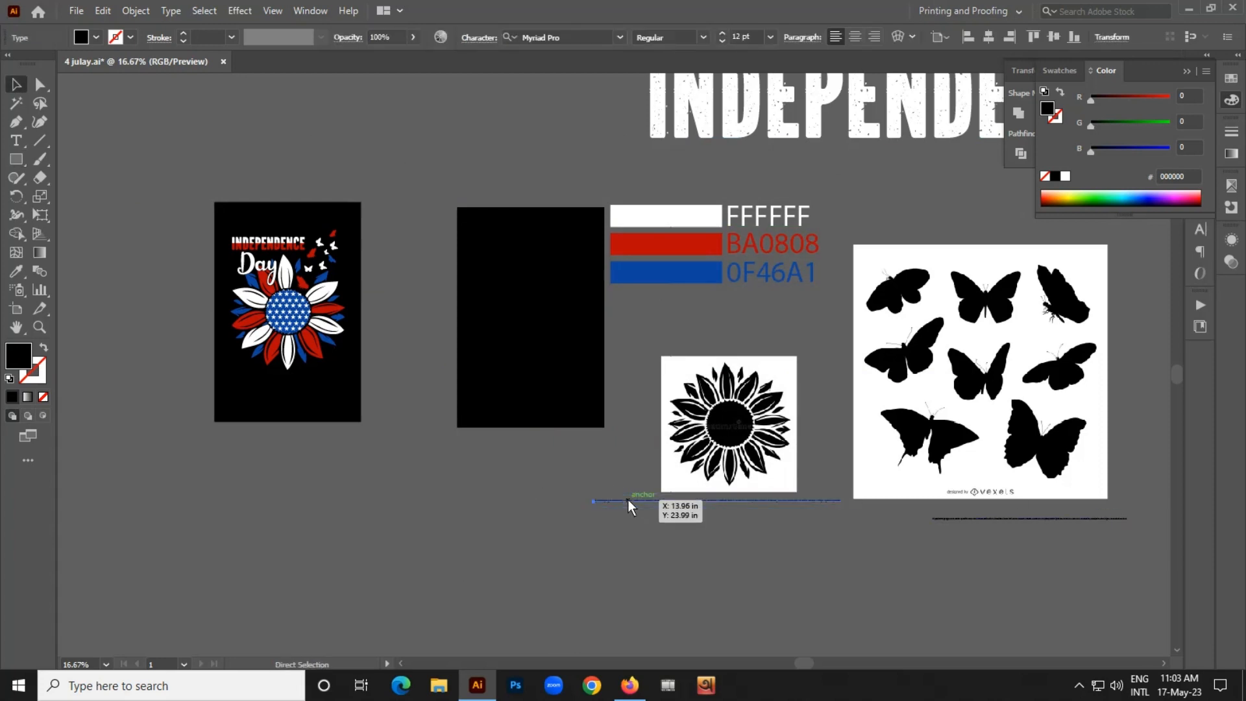
pyautogui.click(630, 685)
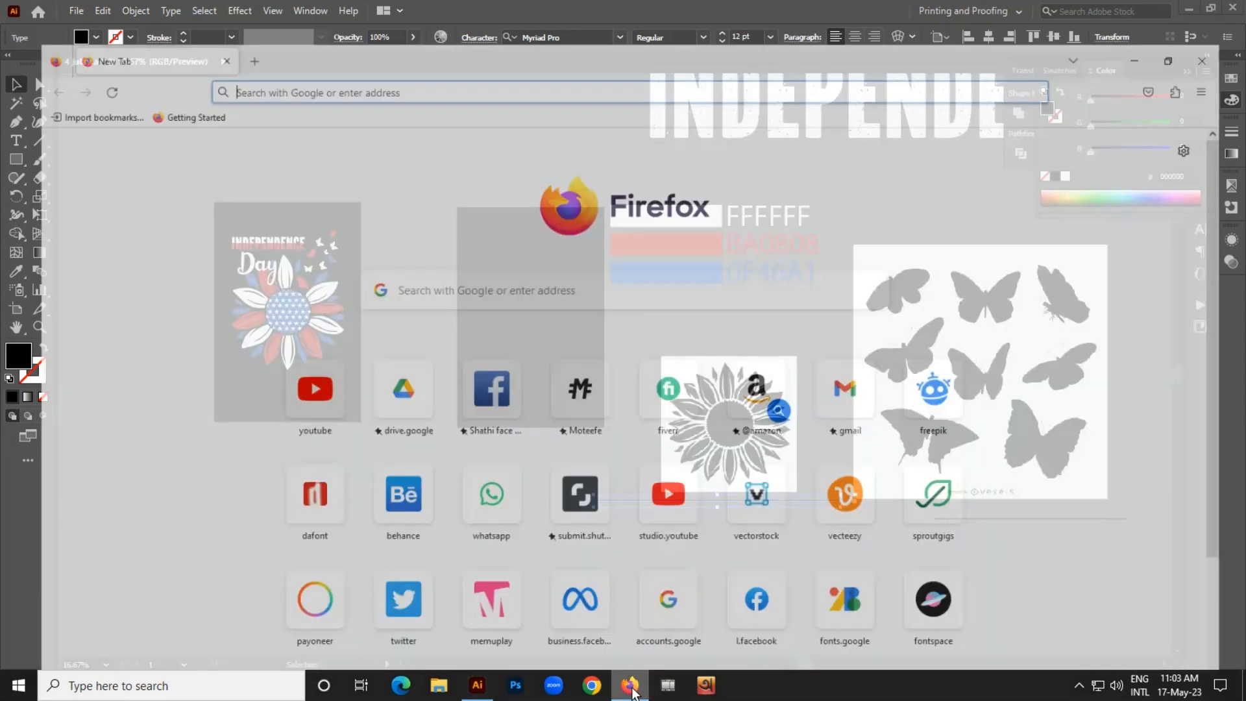
pyautogui.click(242, 52)
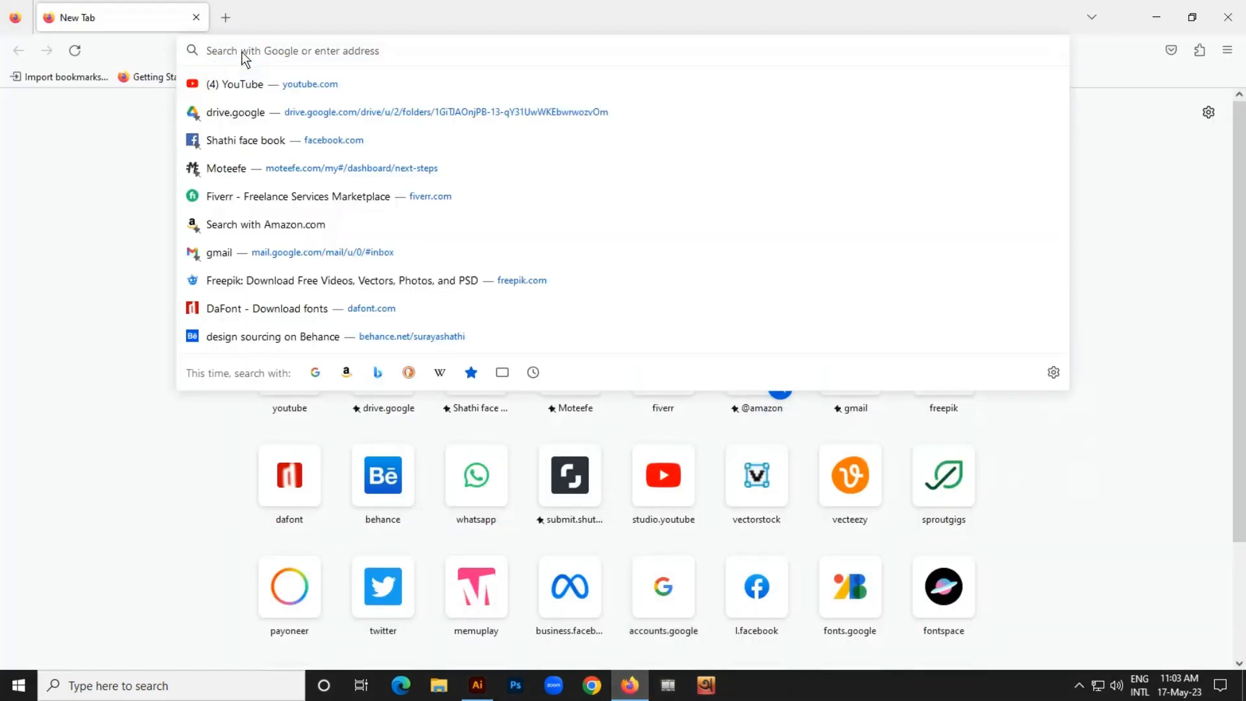
pyautogui.hotkey('ctrl', 'v')
pyautogui.press('Return')
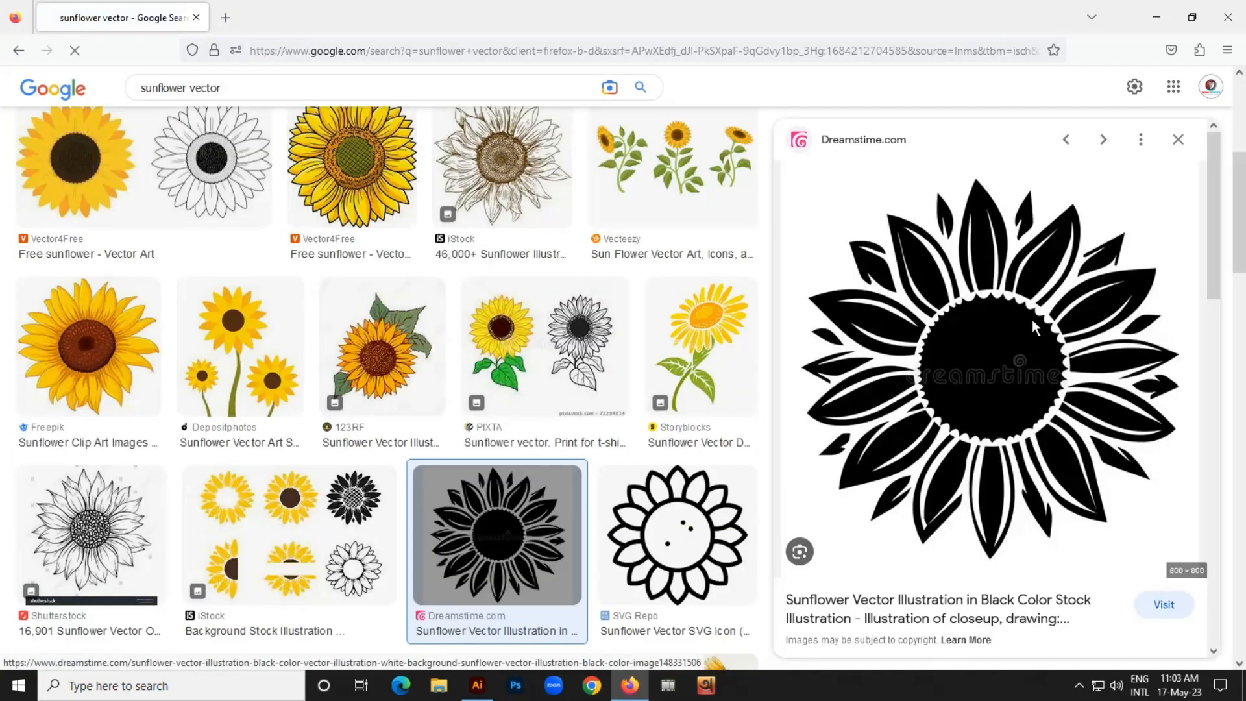
# Copy the black Dreamstime sunflower image, switch to Illustrator and paste it below the finished T-shirt design.
pyautogui.scroll(3, 812, 363)
pyautogui.rightClick(984, 374)
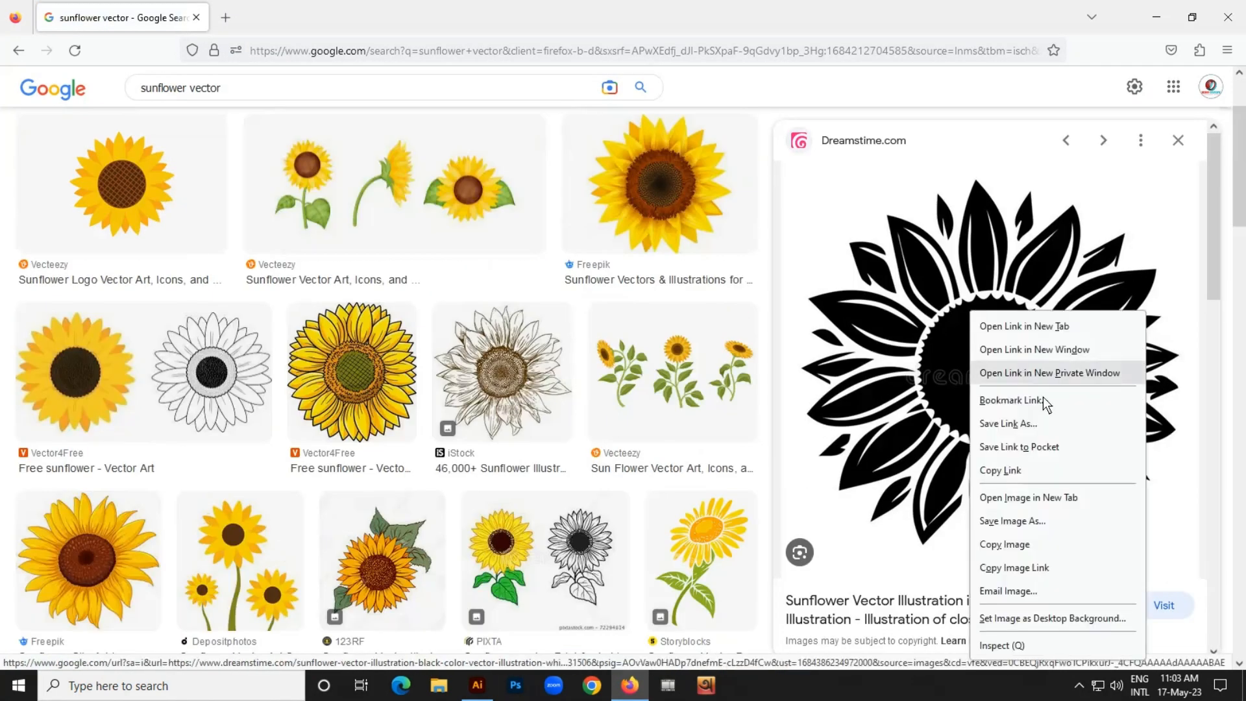
pyautogui.click(1004, 544)
pyautogui.click(477, 686)
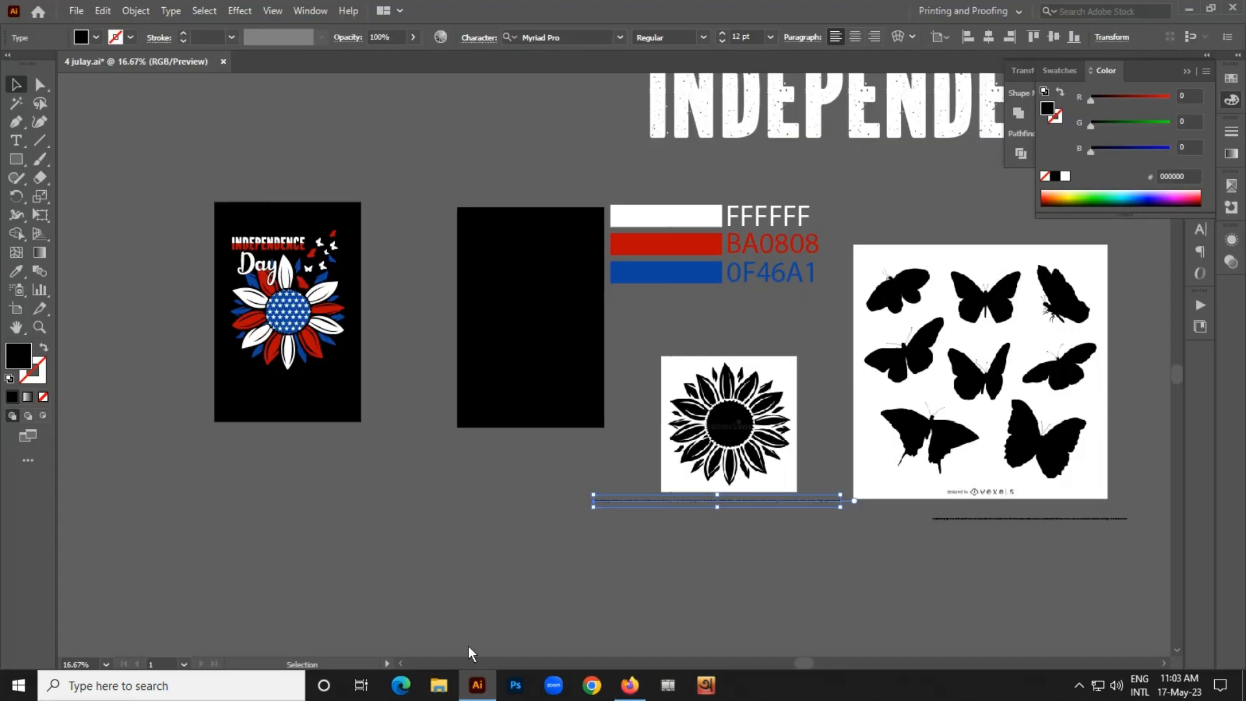
pyautogui.hotkey('ctrl', 'v')
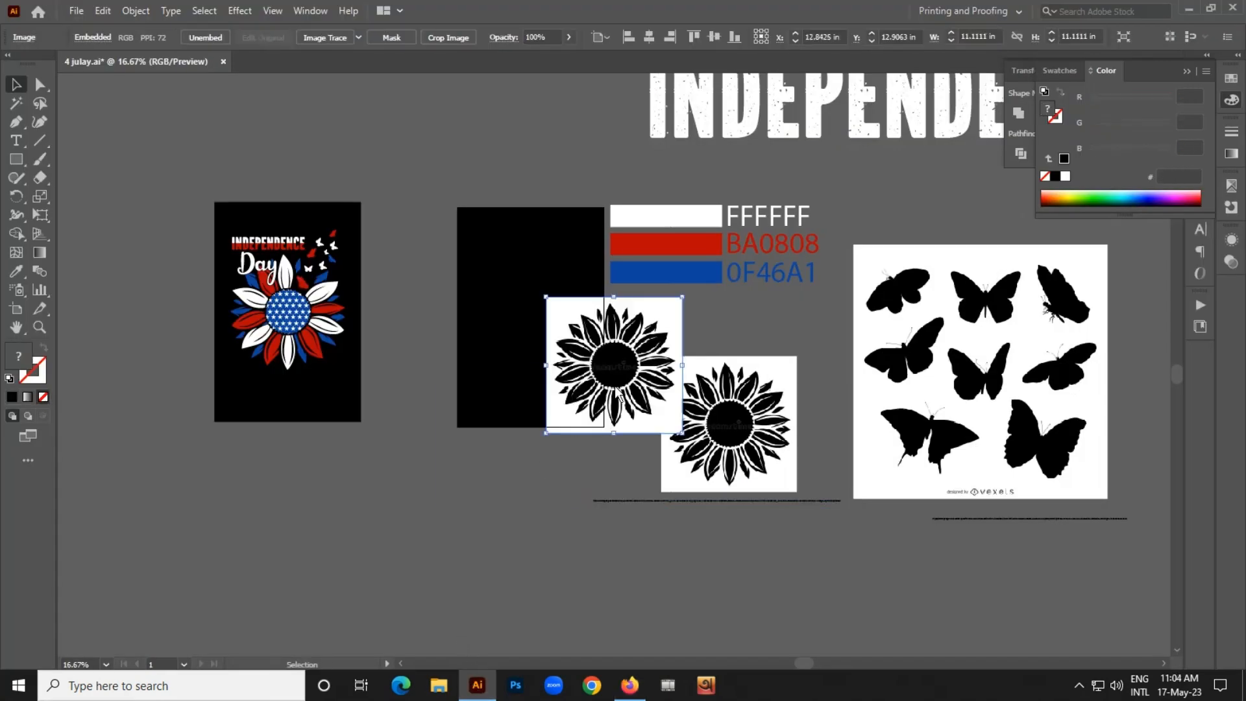
pyautogui.moveTo(614, 387); pyautogui.dragTo(352, 555)
pyautogui.scroll(2, 346, 556)
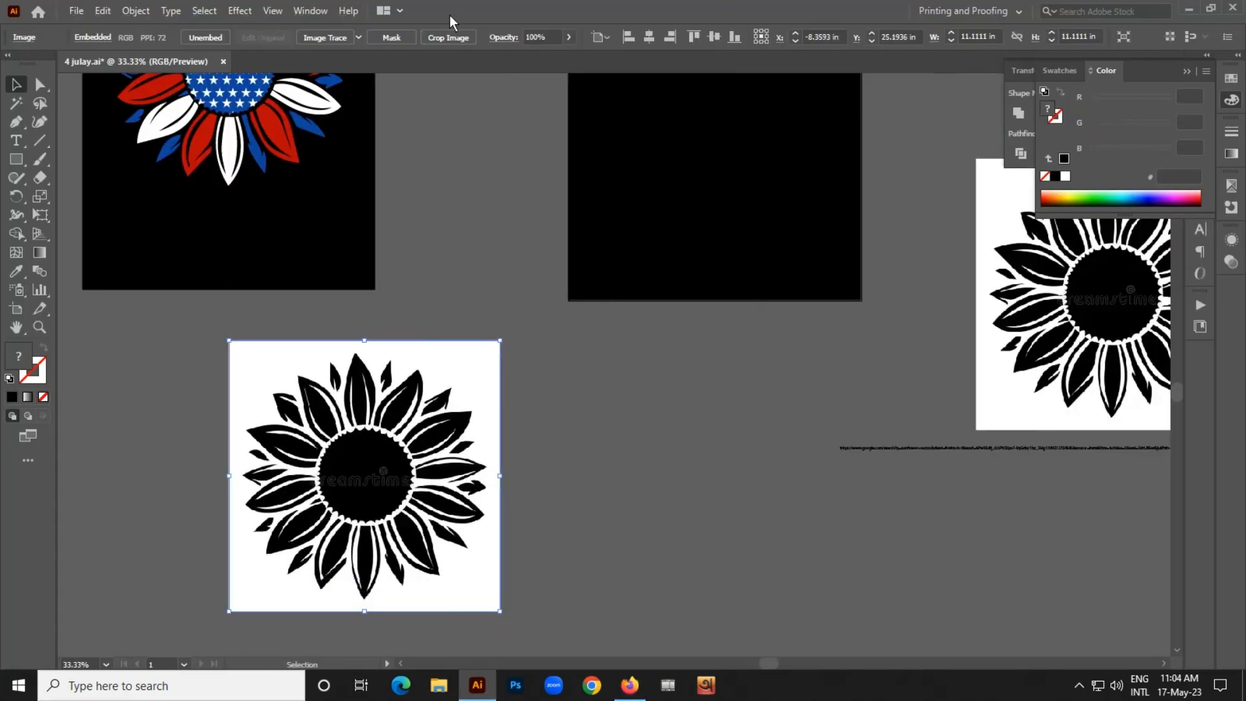
# Convert the pasted sunflower image to vector paths with Image Trace, expand the result and ungroup it.
pyautogui.click(318, 41)
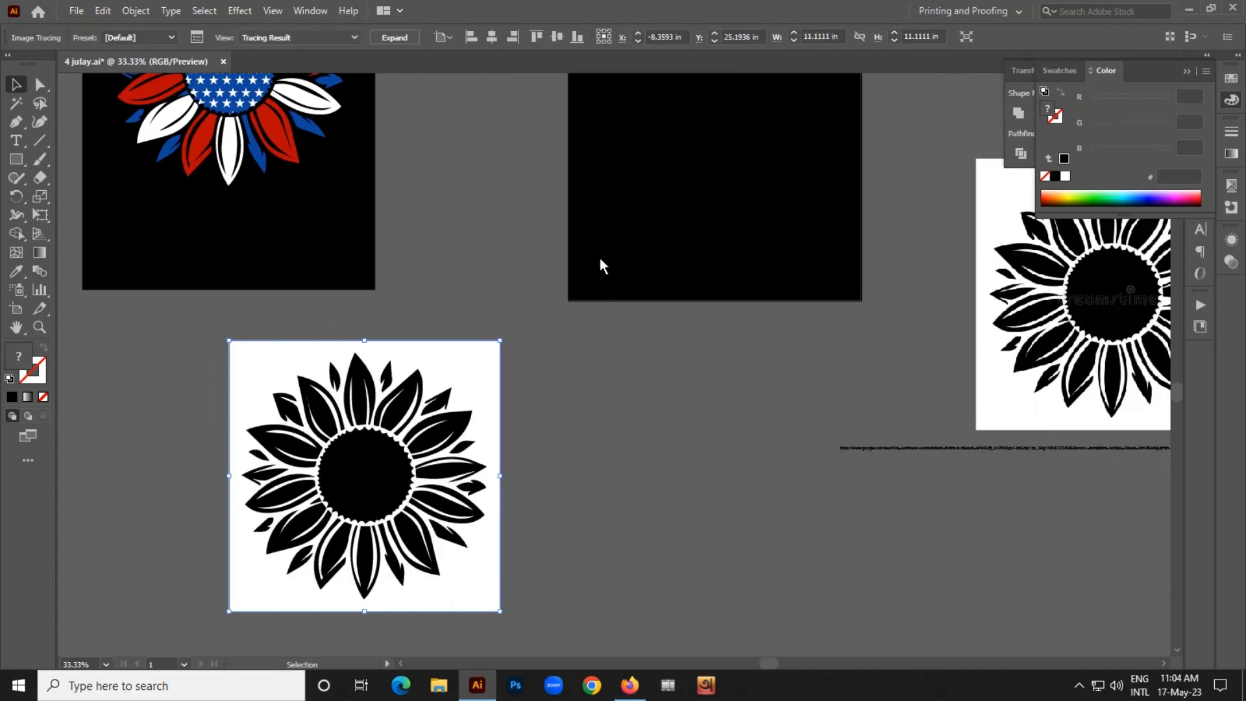
pyautogui.click(393, 37)
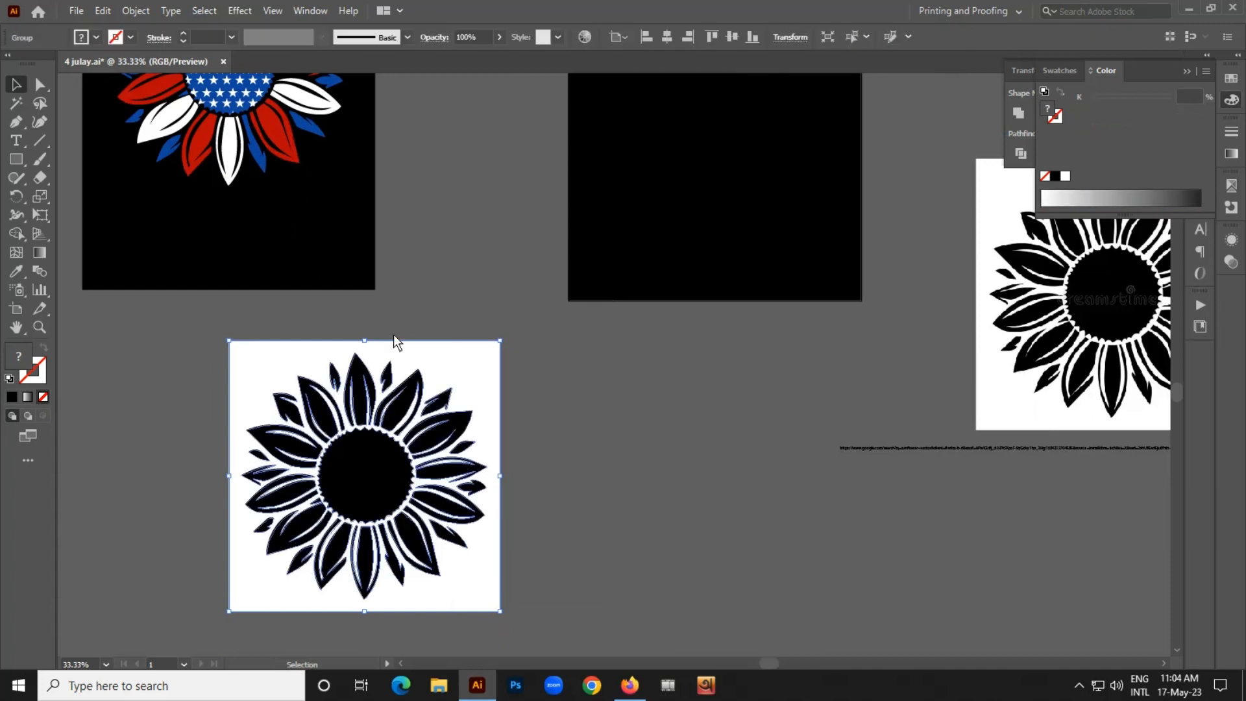
pyautogui.rightClick(393, 334)
pyautogui.click(445, 464)
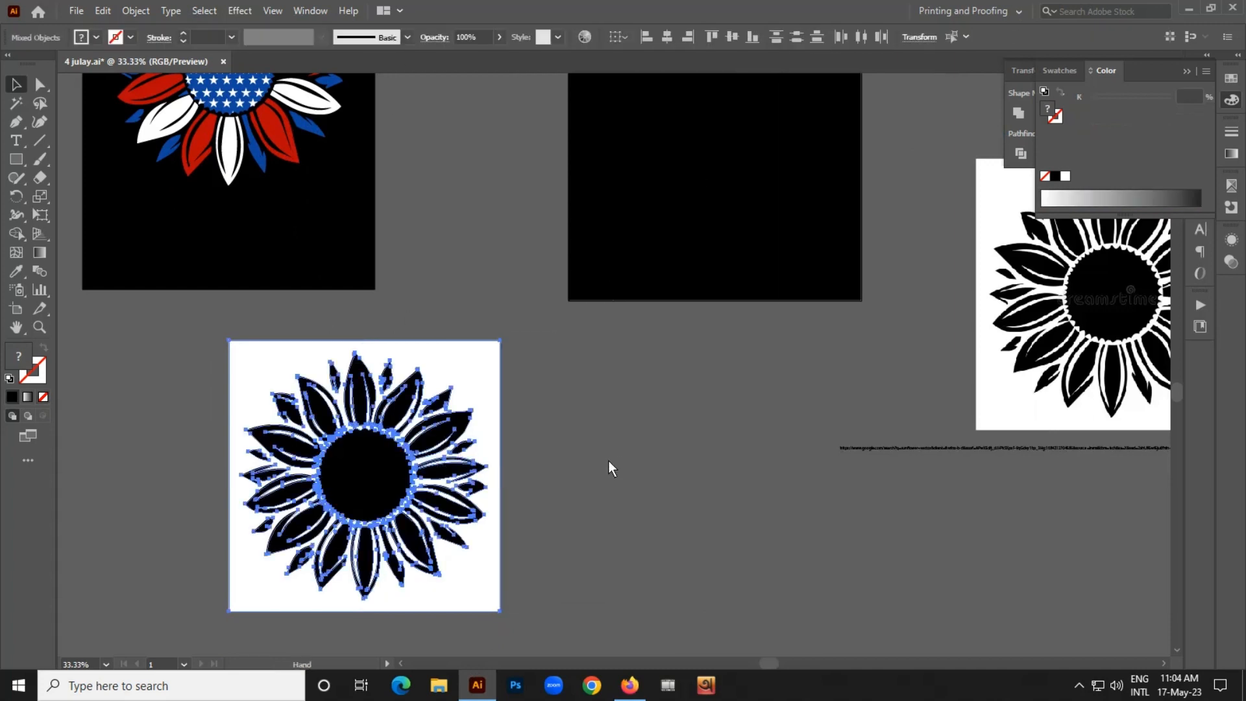
pyautogui.moveTo(609, 461); pyautogui.dragTo(641, 387)
pyautogui.click(16, 103)
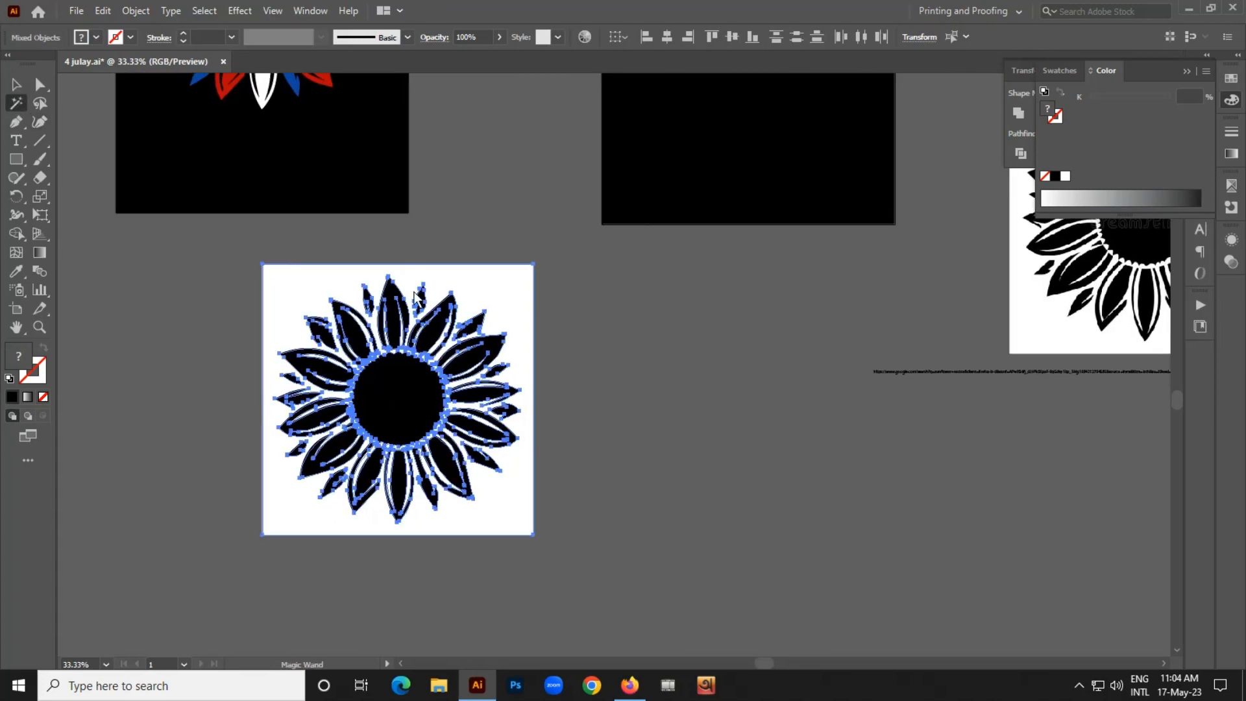
pyautogui.click(291, 284)
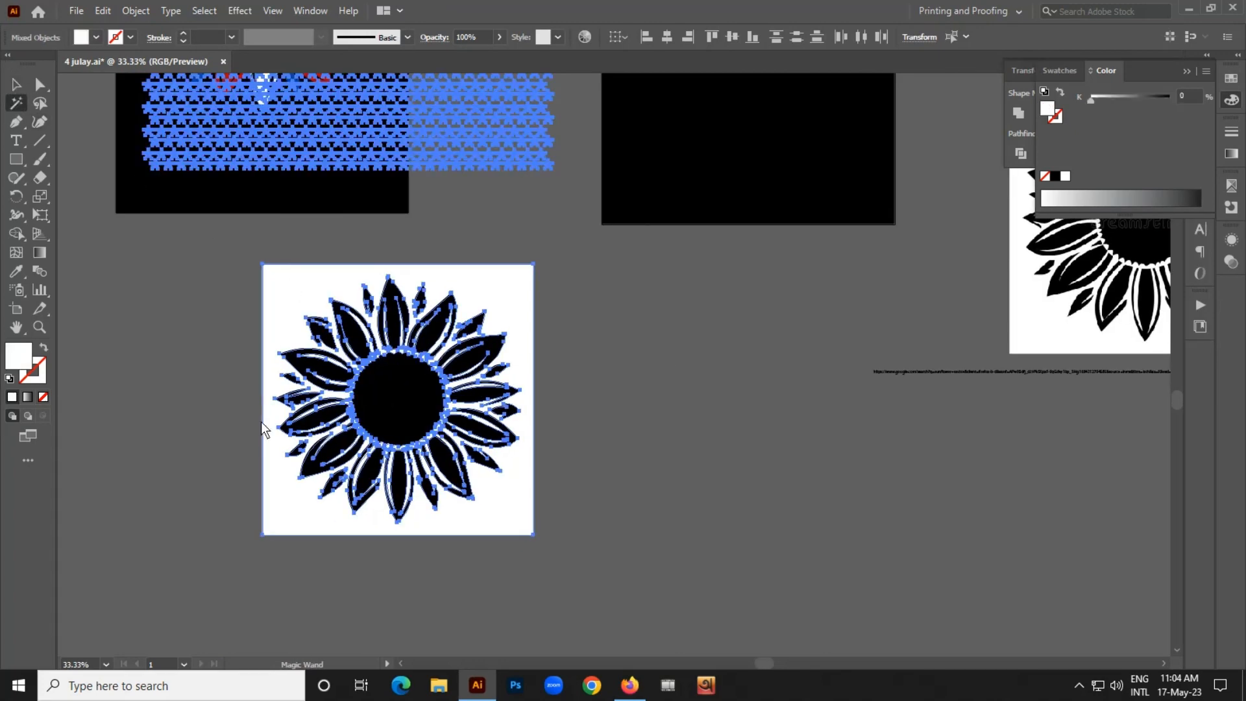
pyautogui.scroll(-1, 268, 422)
pyautogui.scroll(-2, 275, 388)
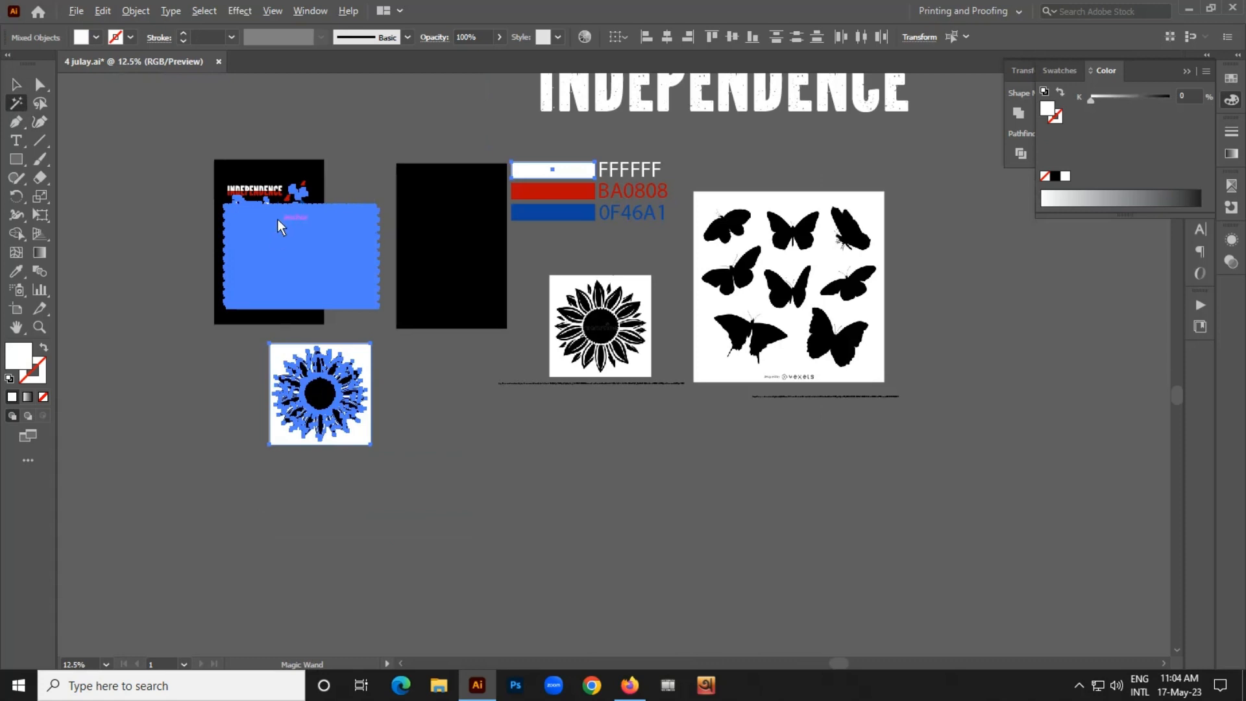
pyautogui.scroll(-1, 496, 429)
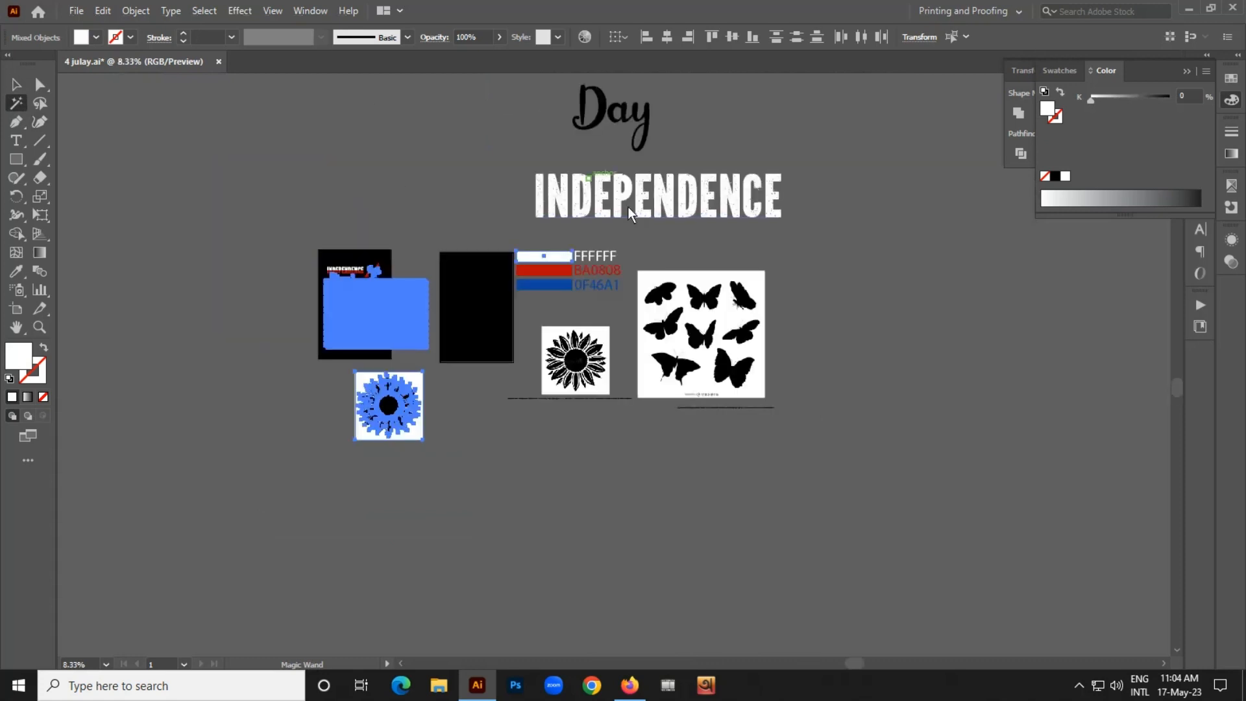
pyautogui.click(12, 87)
pyautogui.click(373, 486)
# Delete the traced sunflower's white background and the leftover white highlight shape in its upper-left petal.
pyautogui.scroll(3, 389, 448)
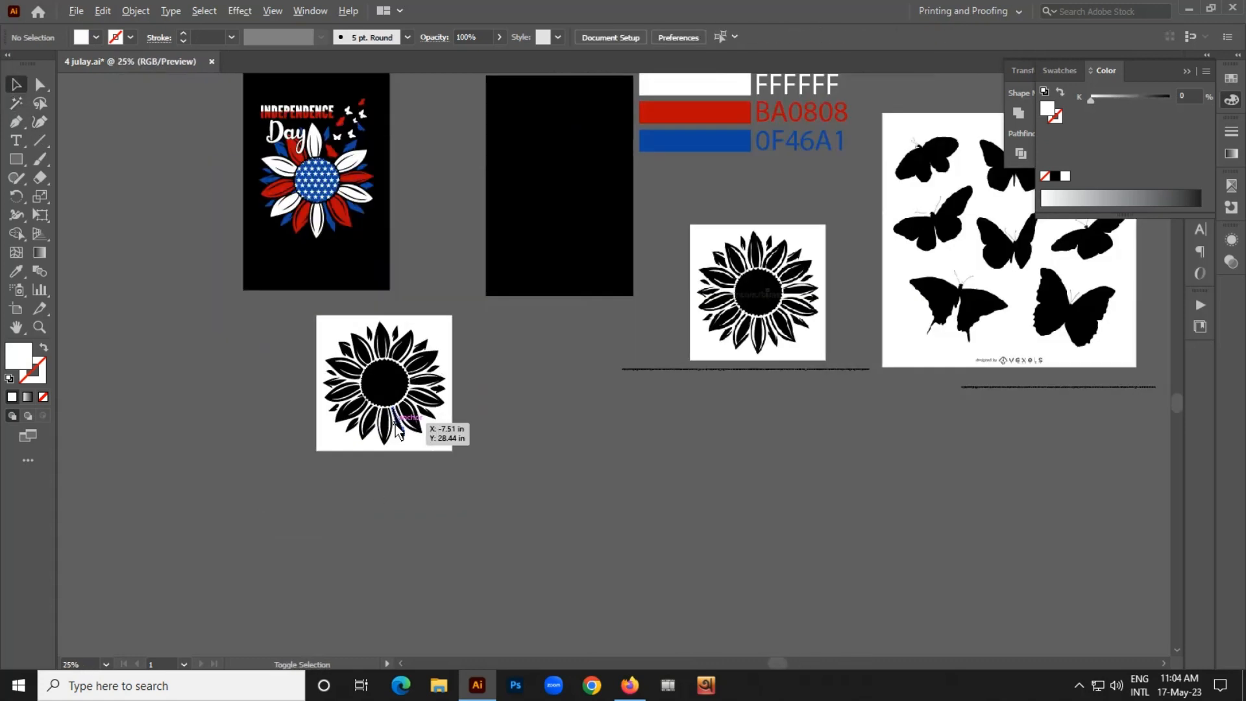
pyautogui.click(358, 455)
pyautogui.press('Delete')
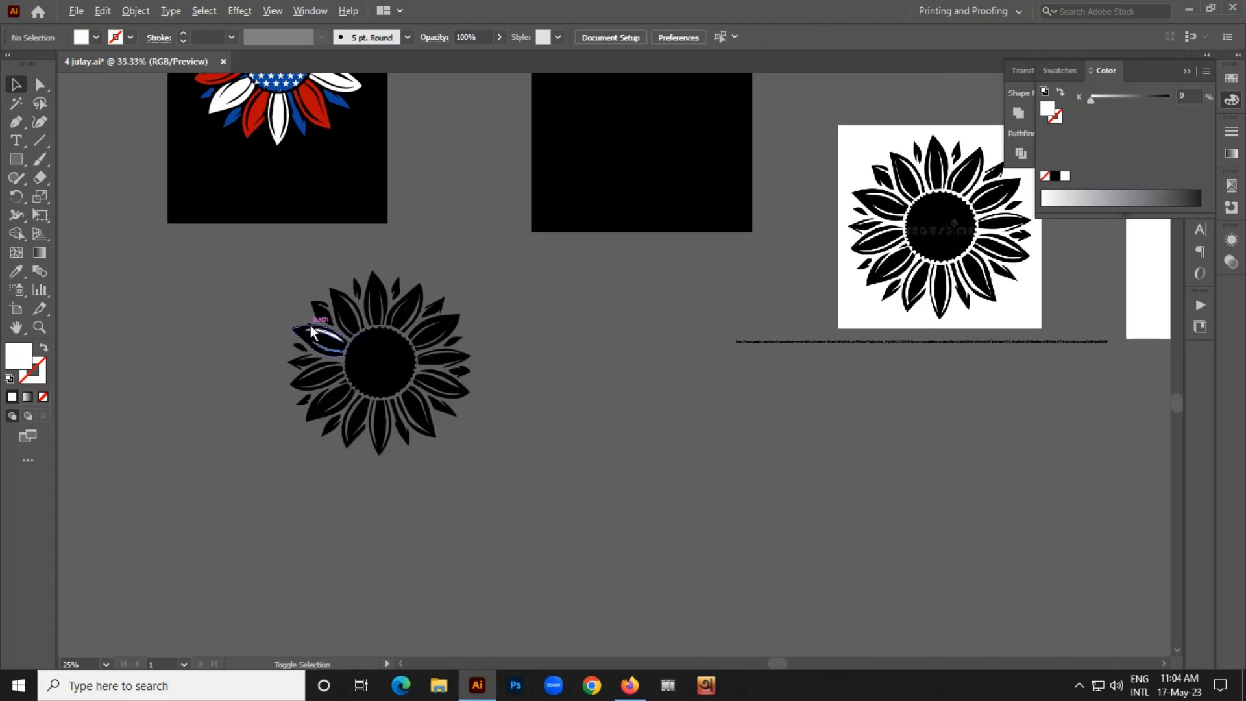
pyautogui.scroll(4, 310, 325)
pyautogui.click(337, 339)
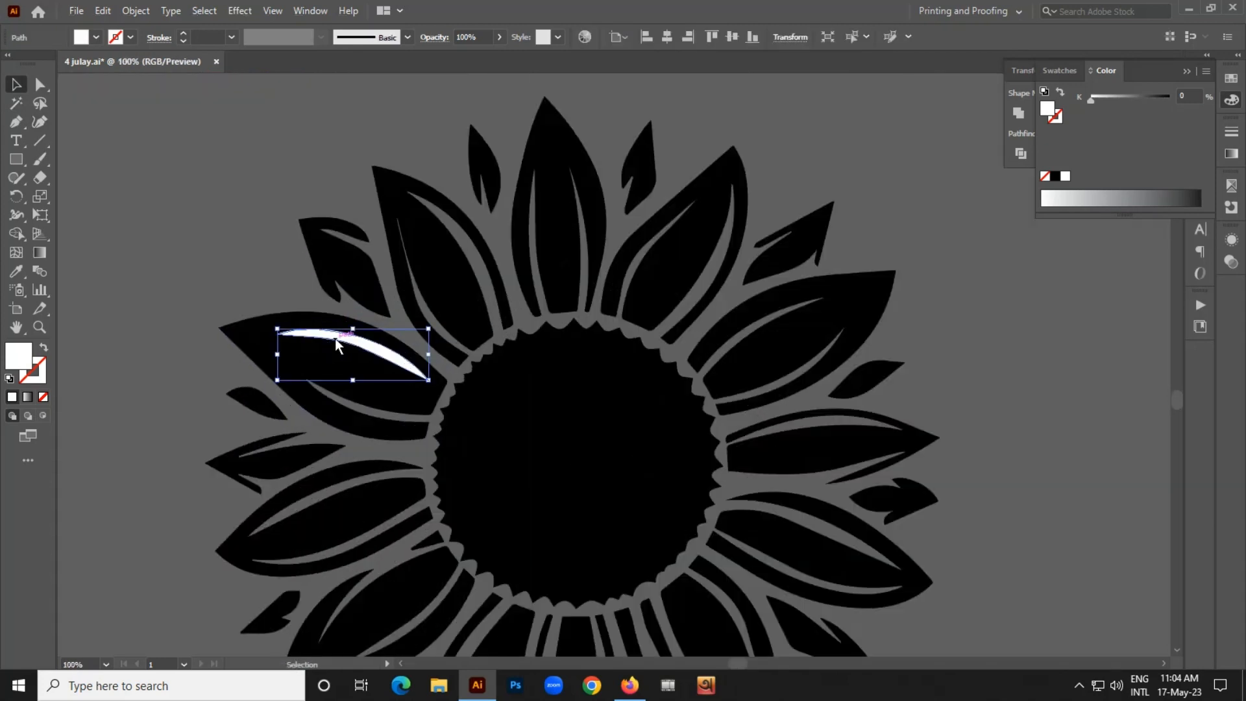
pyautogui.press('Delete')
# Select six alternate large petals around the sunflower, starting with the one left of the topmost petal, and group them.
pyautogui.scroll(-2, 399, 264)
pyautogui.moveTo(746, 415); pyautogui.dragTo(769, 464)
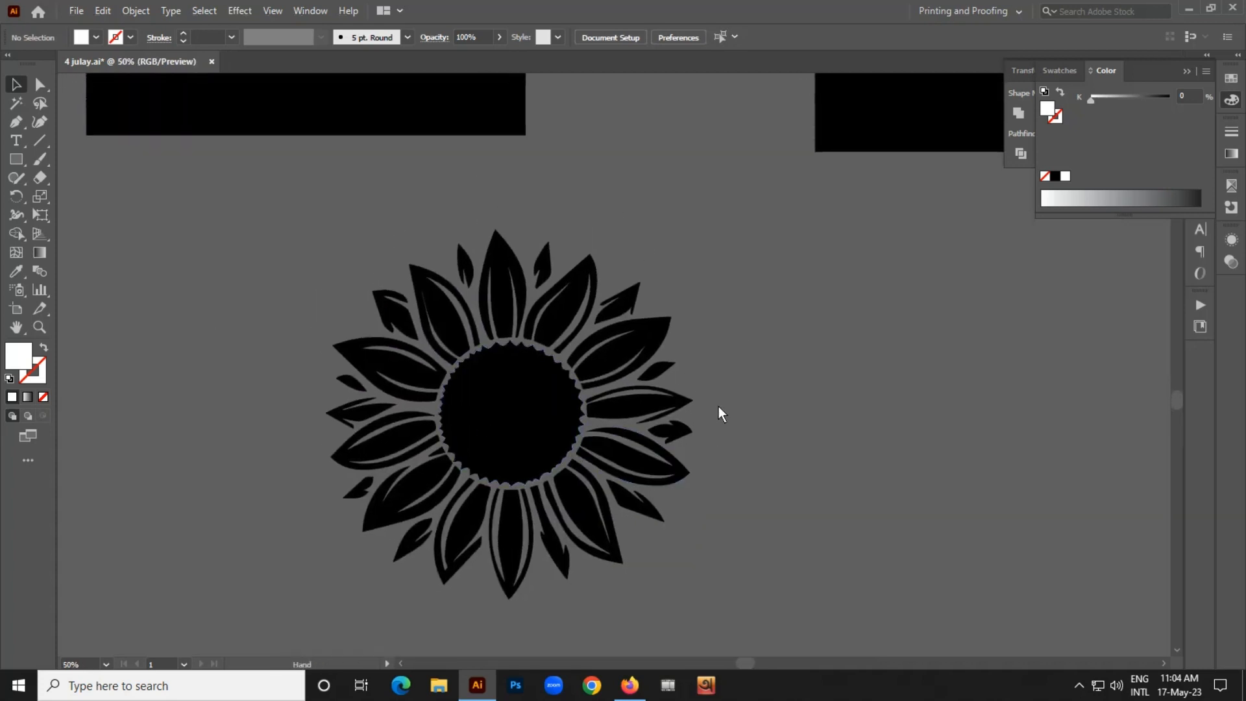
pyautogui.moveTo(718, 406); pyautogui.dragTo(759, 367)
pyautogui.click(487, 271)
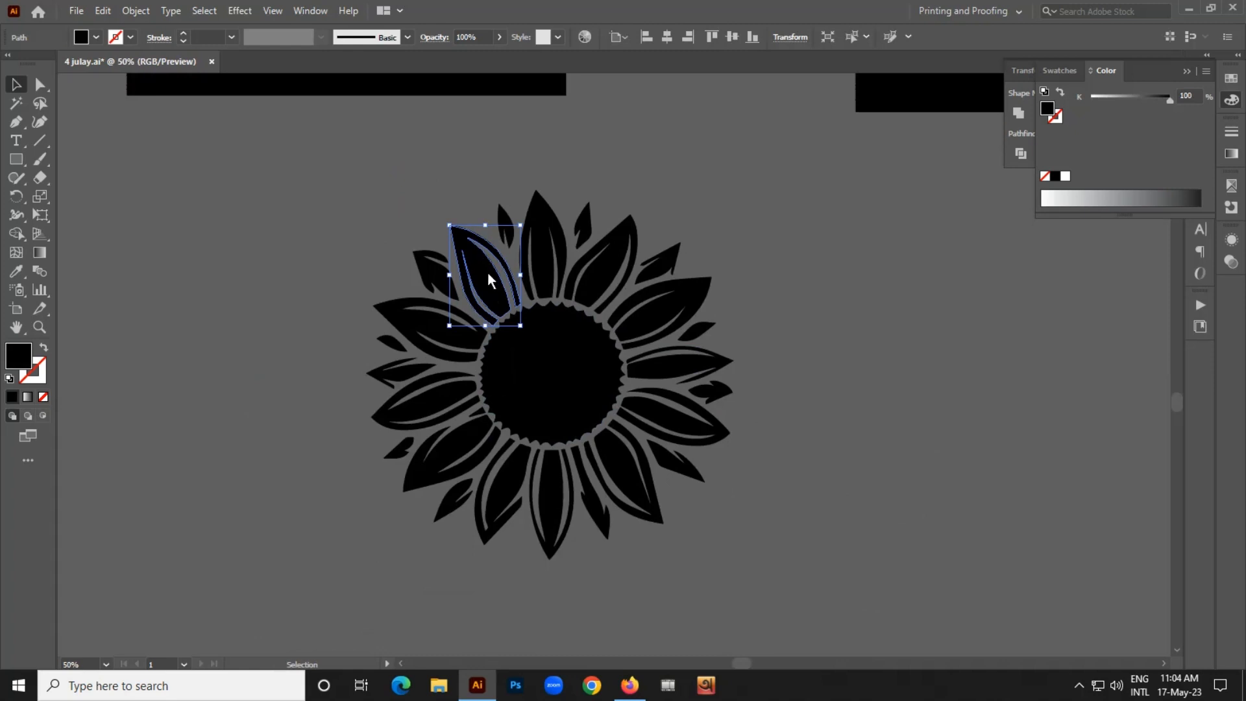
pyautogui.keyDown('shift'); pyautogui.click(431, 395); pyautogui.keyUp('shift')
pyautogui.keyDown('shift'); pyautogui.click(488, 501); pyautogui.keyUp('shift')
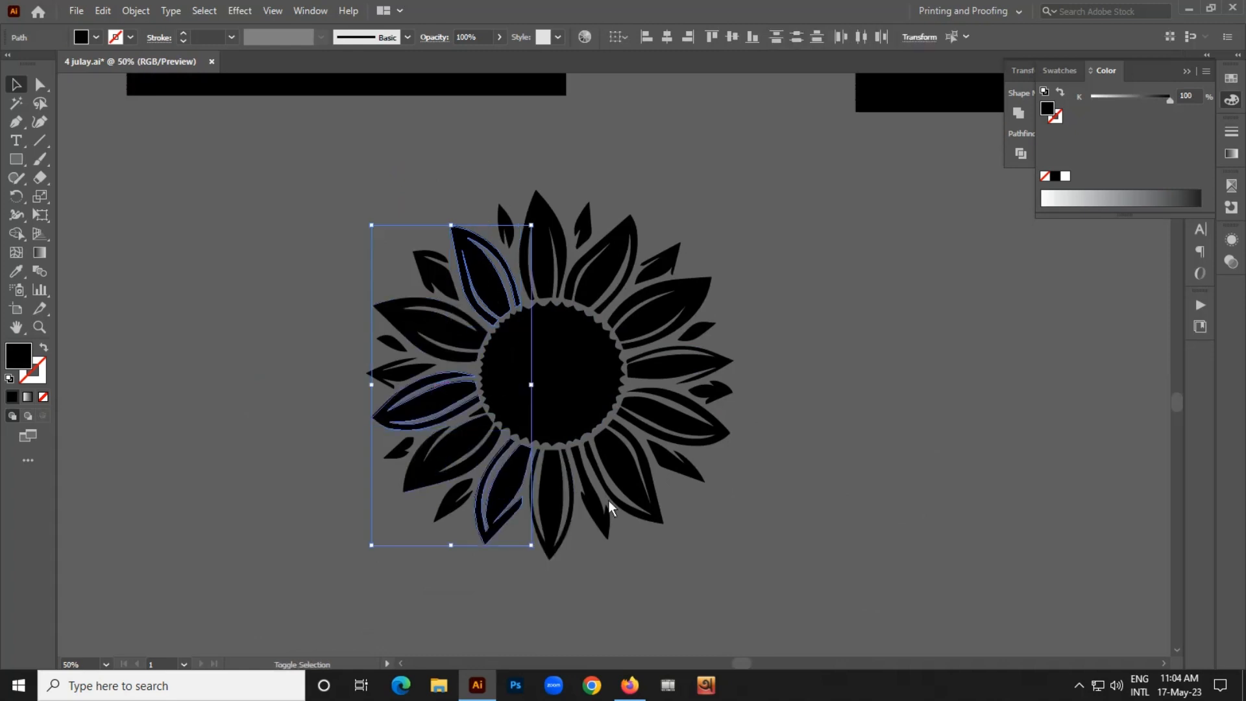
pyautogui.keyDown('shift'); pyautogui.click(625, 487); pyautogui.keyUp('shift')
pyautogui.keyDown('shift'); pyautogui.click(683, 374); pyautogui.keyUp('shift')
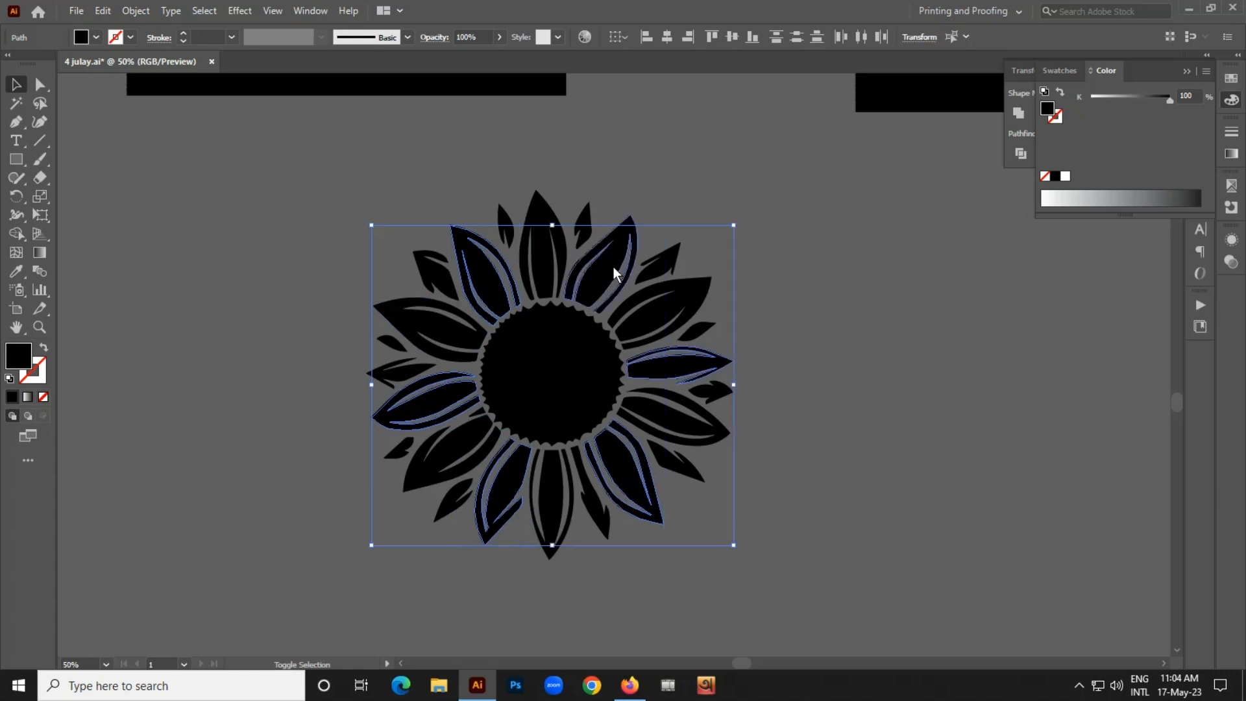
pyautogui.keyDown('shift'); pyautogui.click(613, 267); pyautogui.keyUp('shift')
pyautogui.rightClick(613, 267)
pyautogui.click(653, 362)
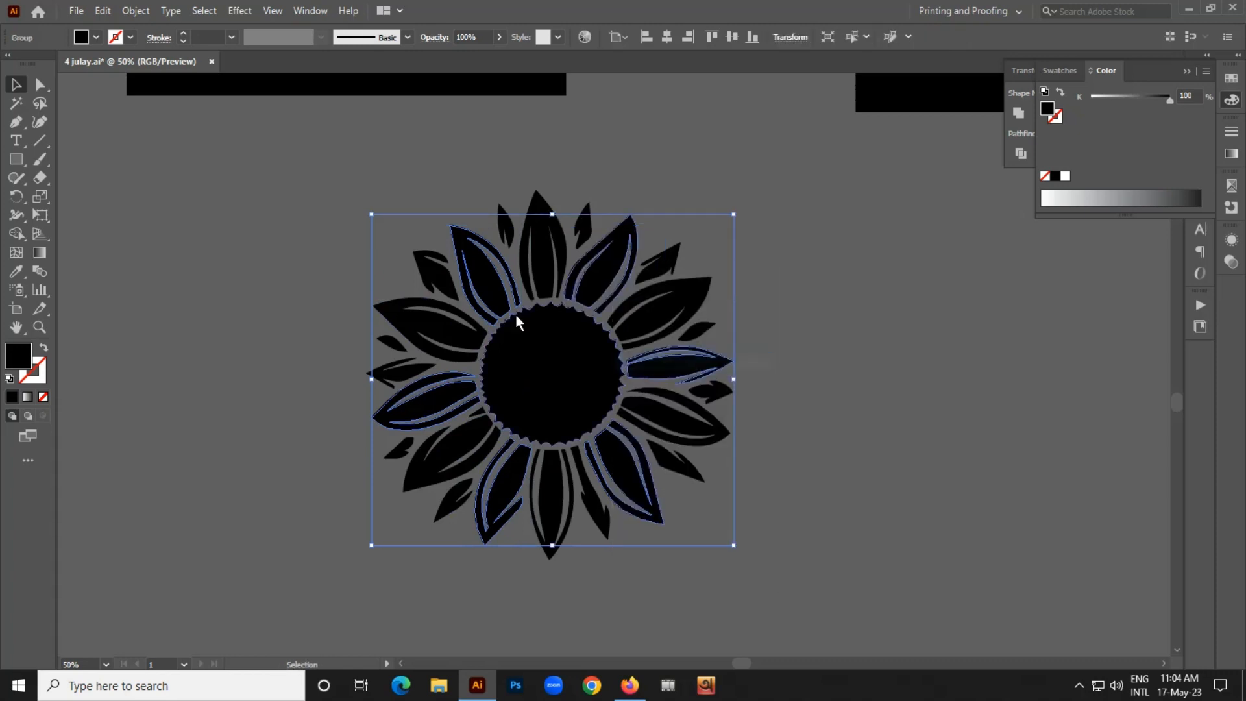
# Try moving the grouped petals away to the left of the flower, undo the move and deselect them.
pyautogui.moveTo(595, 270); pyautogui.dragTo(231, 209)
pyautogui.press('a')
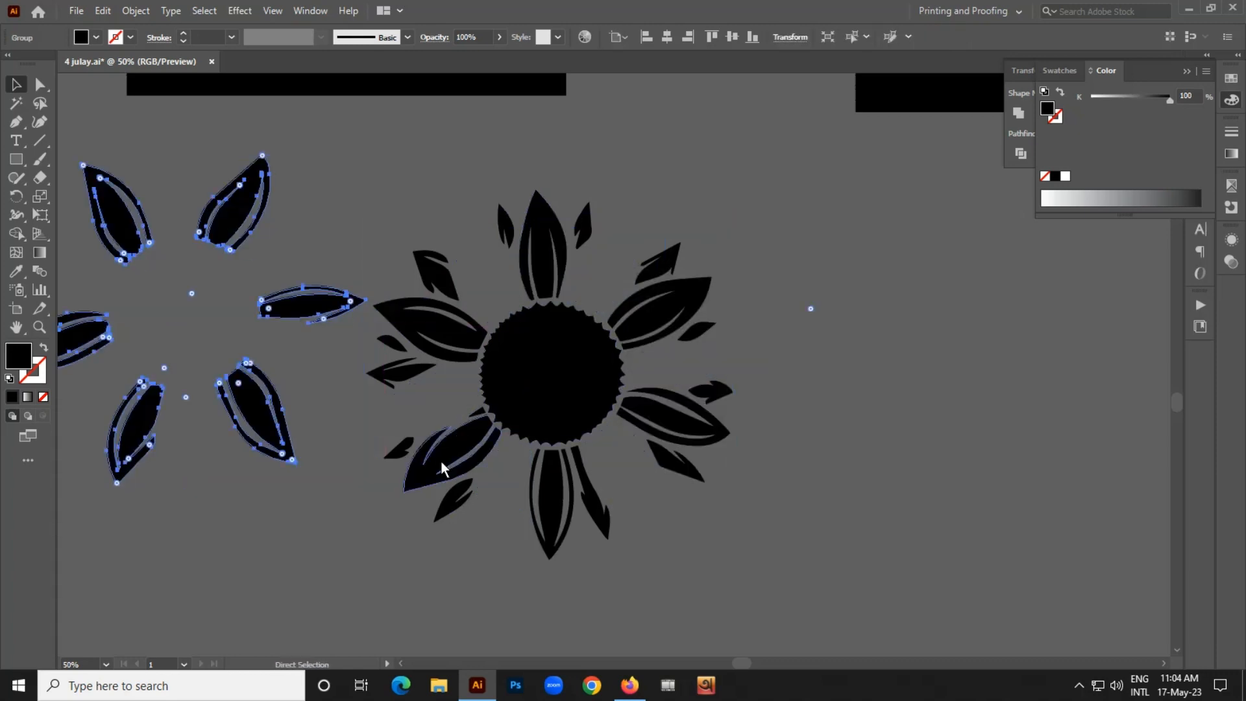
pyautogui.hotkey('ctrl', 'z')
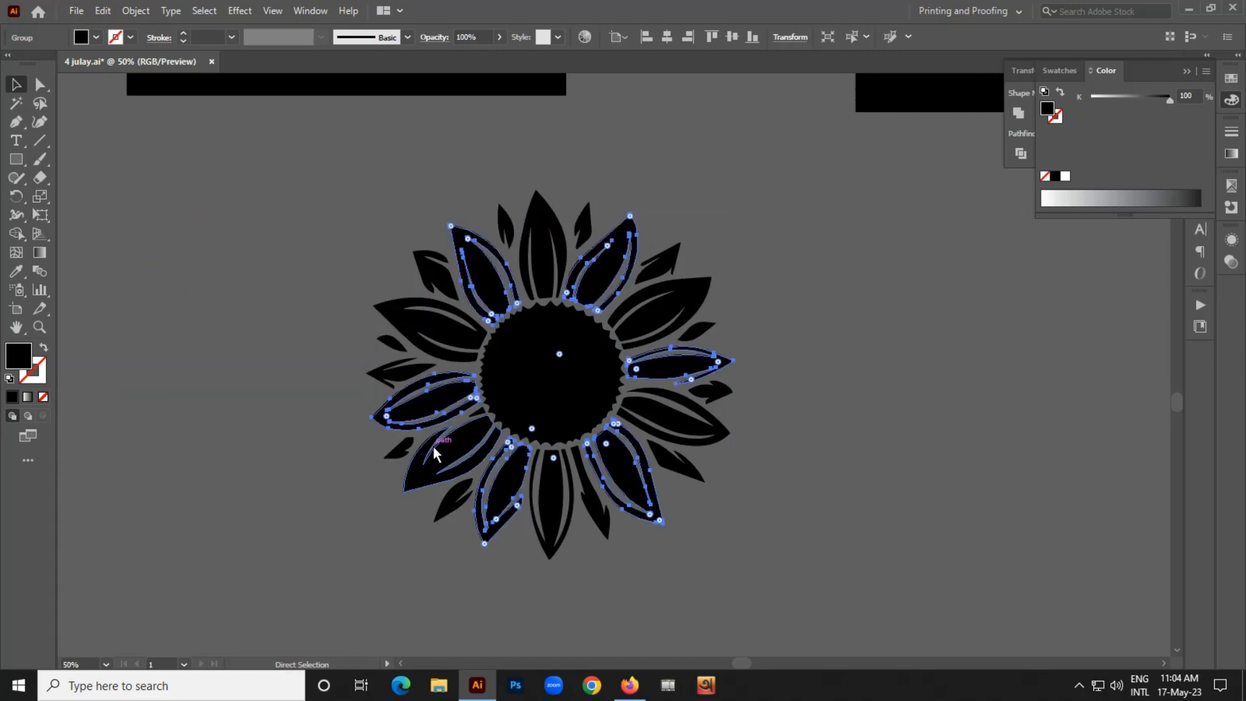
pyautogui.press('v')
pyautogui.click(983, 477)
pyautogui.click(539, 249)
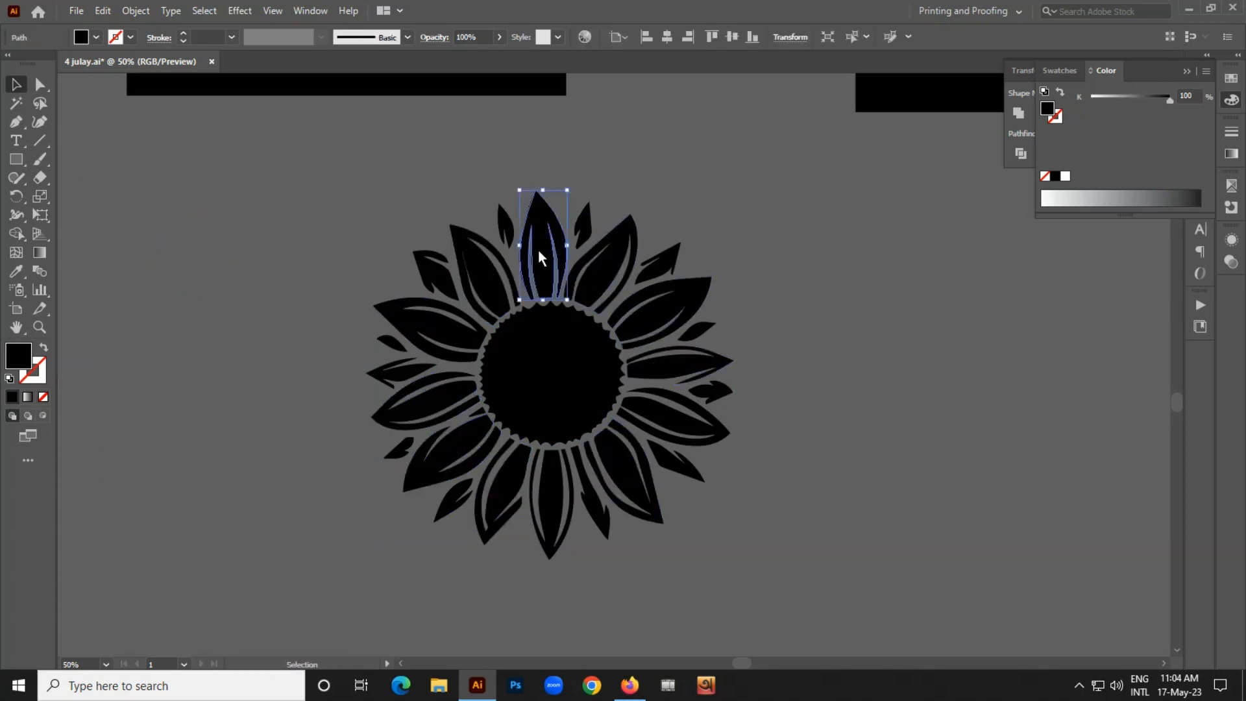
pyautogui.keyDown('shift'); pyautogui.click(444, 322); pyautogui.keyUp('shift')
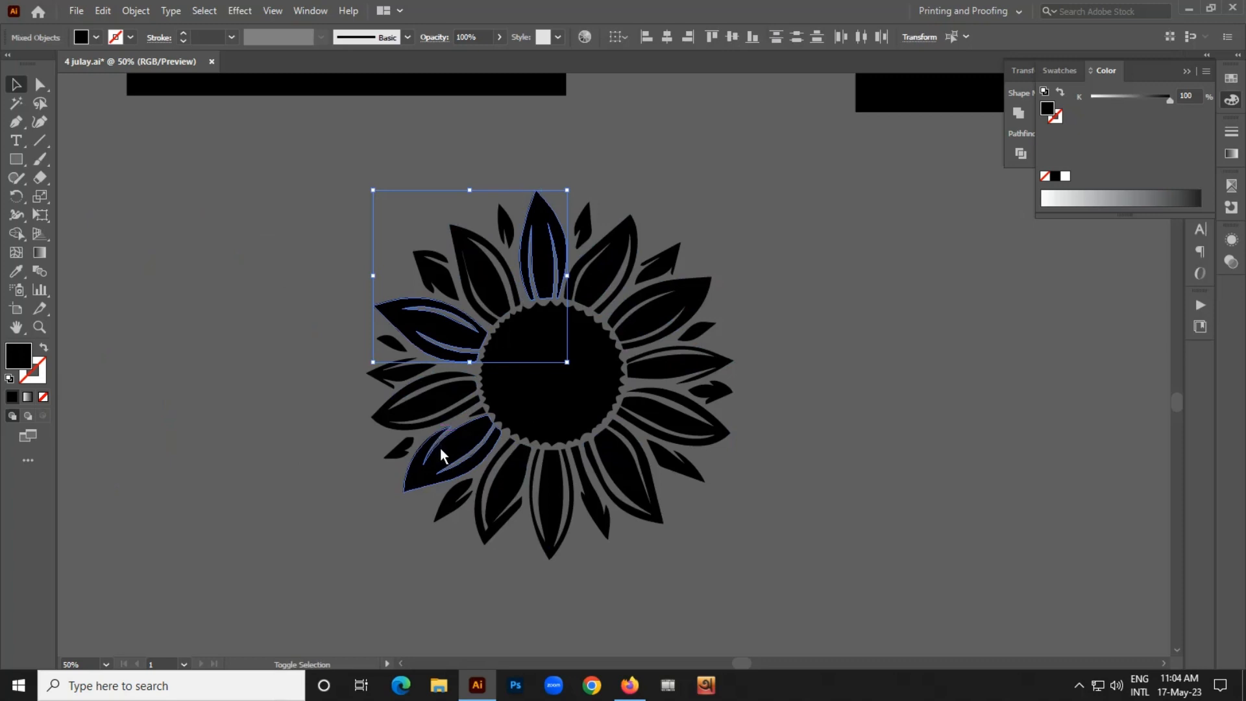
pyautogui.keyDown('shift'); pyautogui.click(440, 448); pyautogui.keyUp('shift')
pyautogui.click(576, 574)
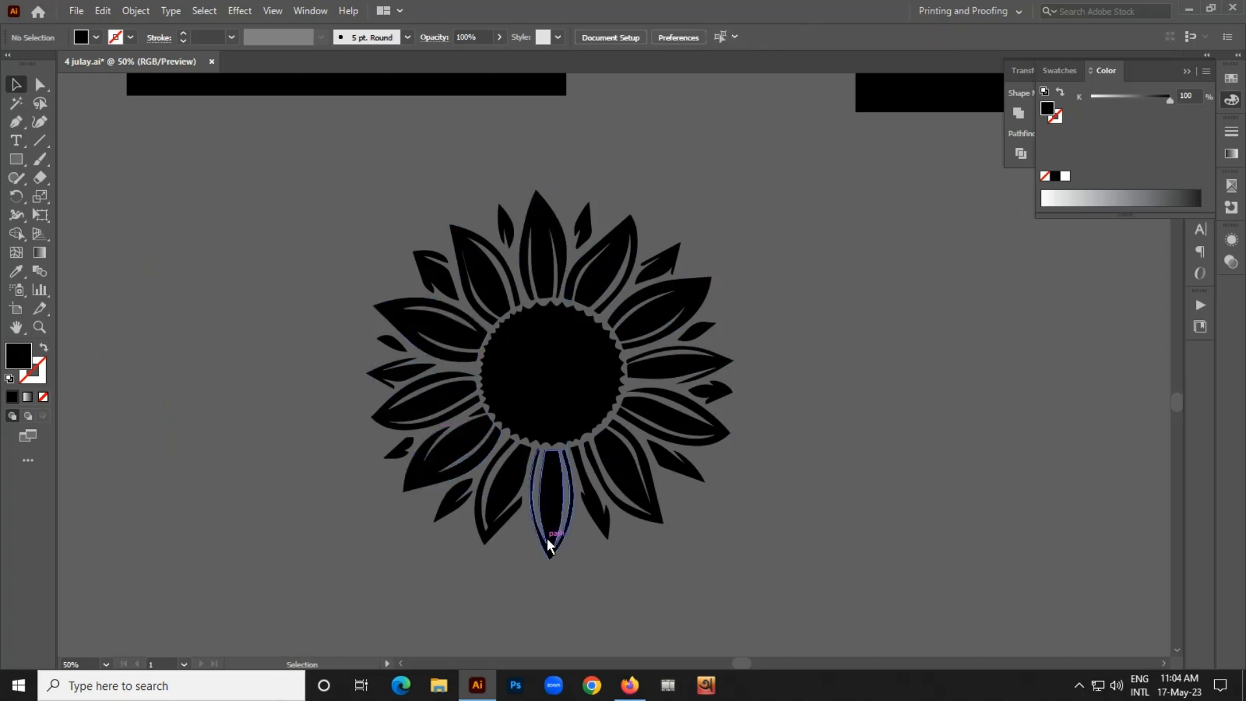
pyautogui.click(549, 544)
# Select the grouped alternate petals and try to fill them with red EF0A0A.
pyautogui.click(506, 515)
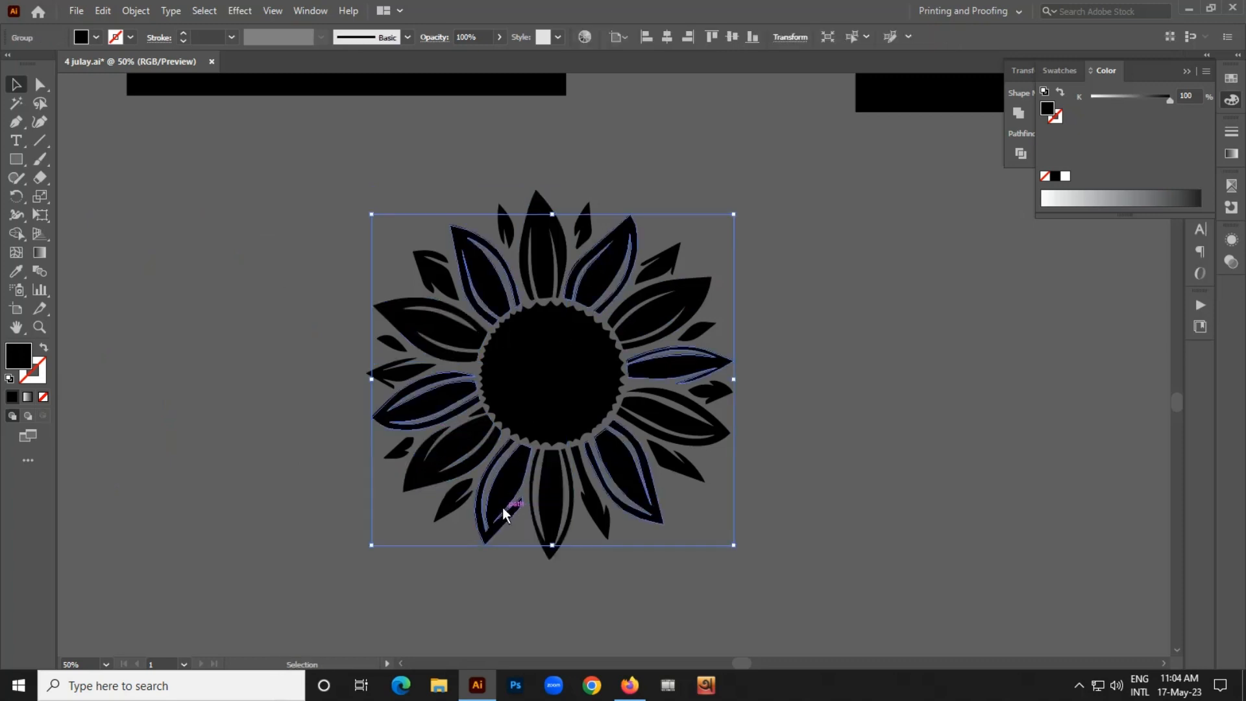
pyautogui.doubleClick(17, 356)
pyautogui.write('555555')
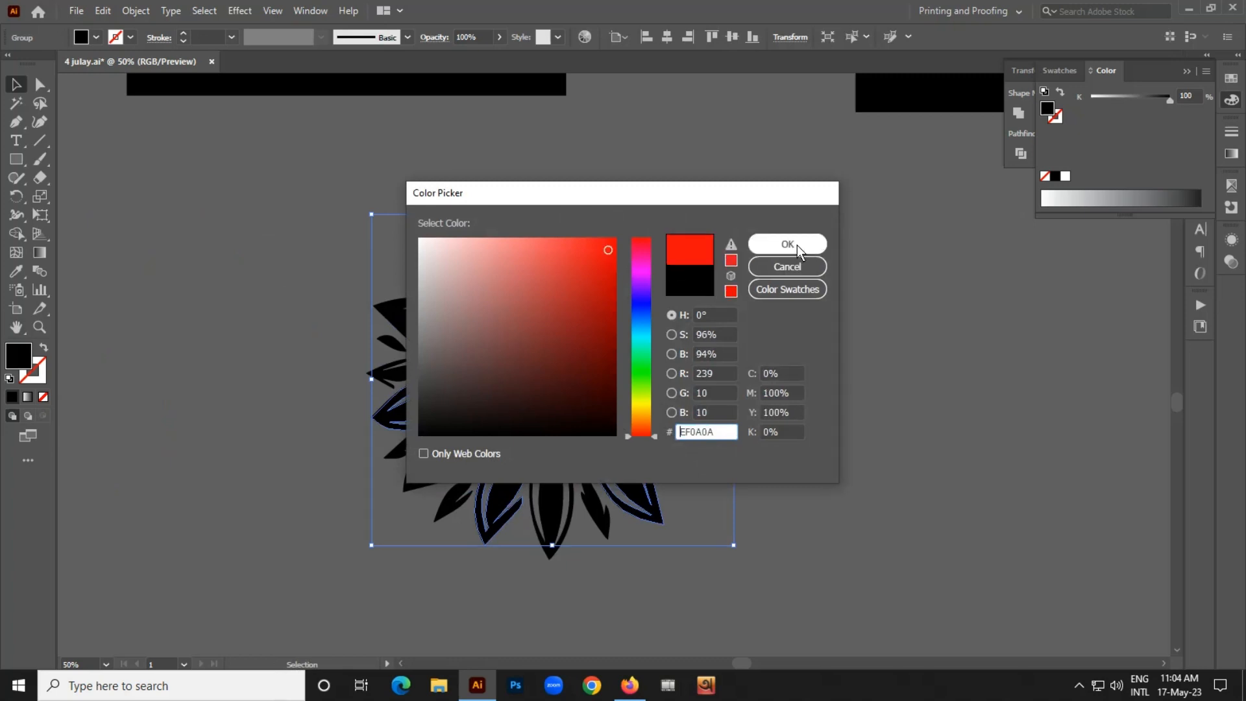
pyautogui.click(796, 244)
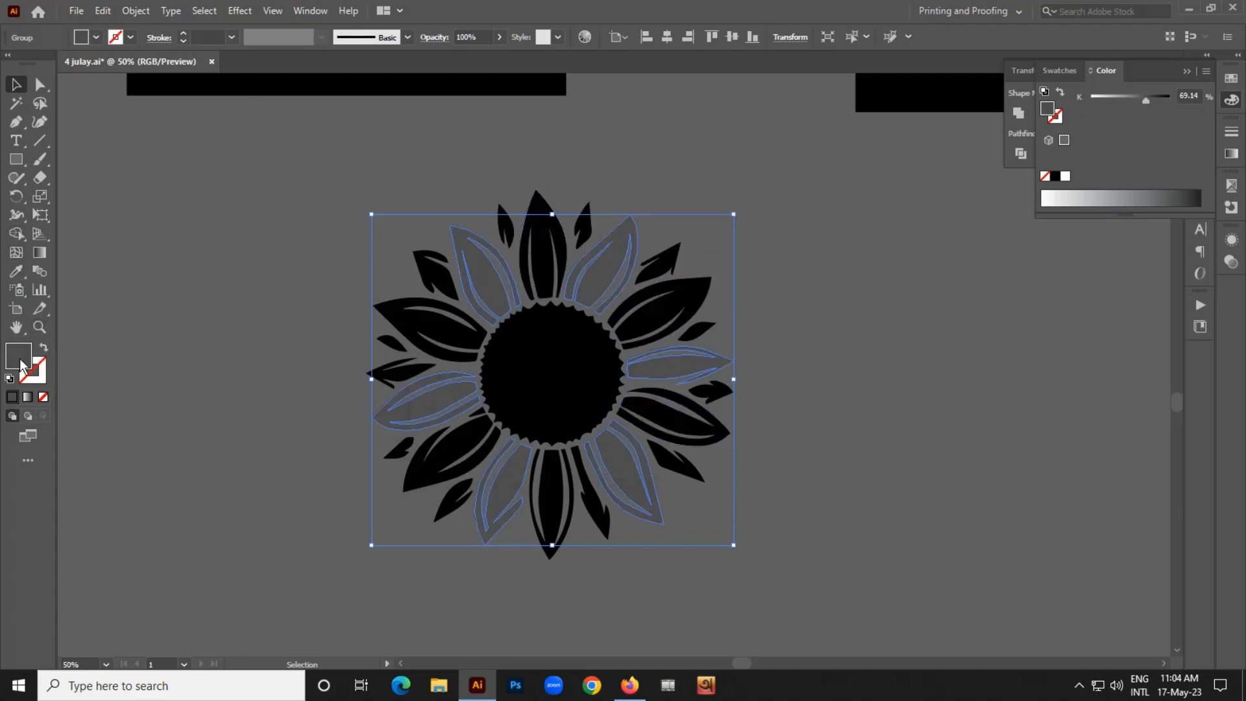
# Swap the petal group's fill and stroke, set its fill to red E82121, remove the stroke and deselect it.
pyautogui.click(42, 349)
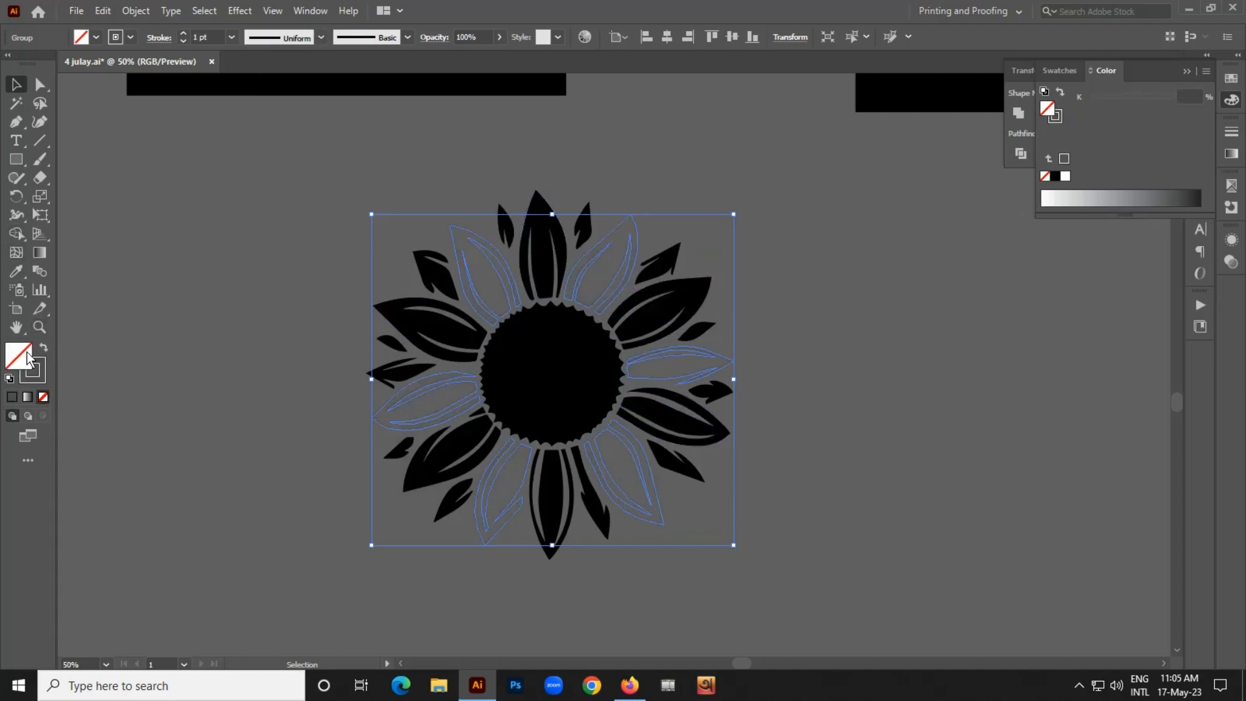
pyautogui.doubleClick(21, 356)
pyautogui.click(588, 256)
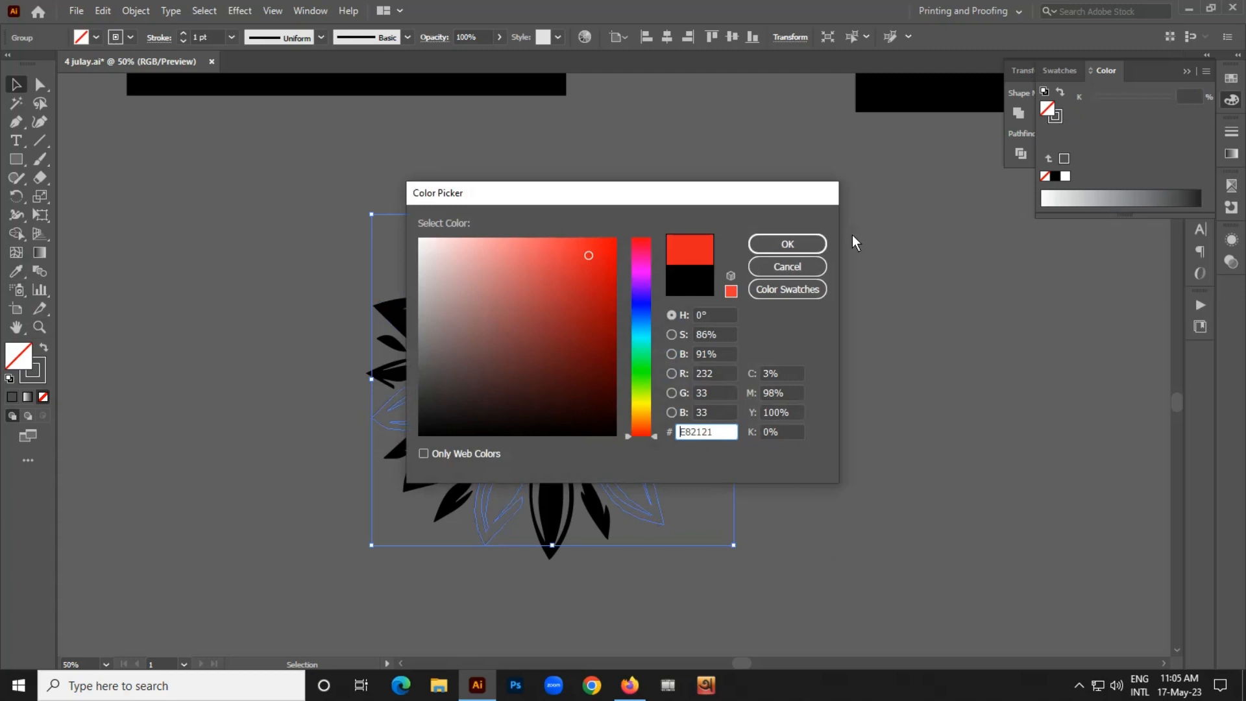
pyautogui.click(790, 252)
pyautogui.click(38, 379)
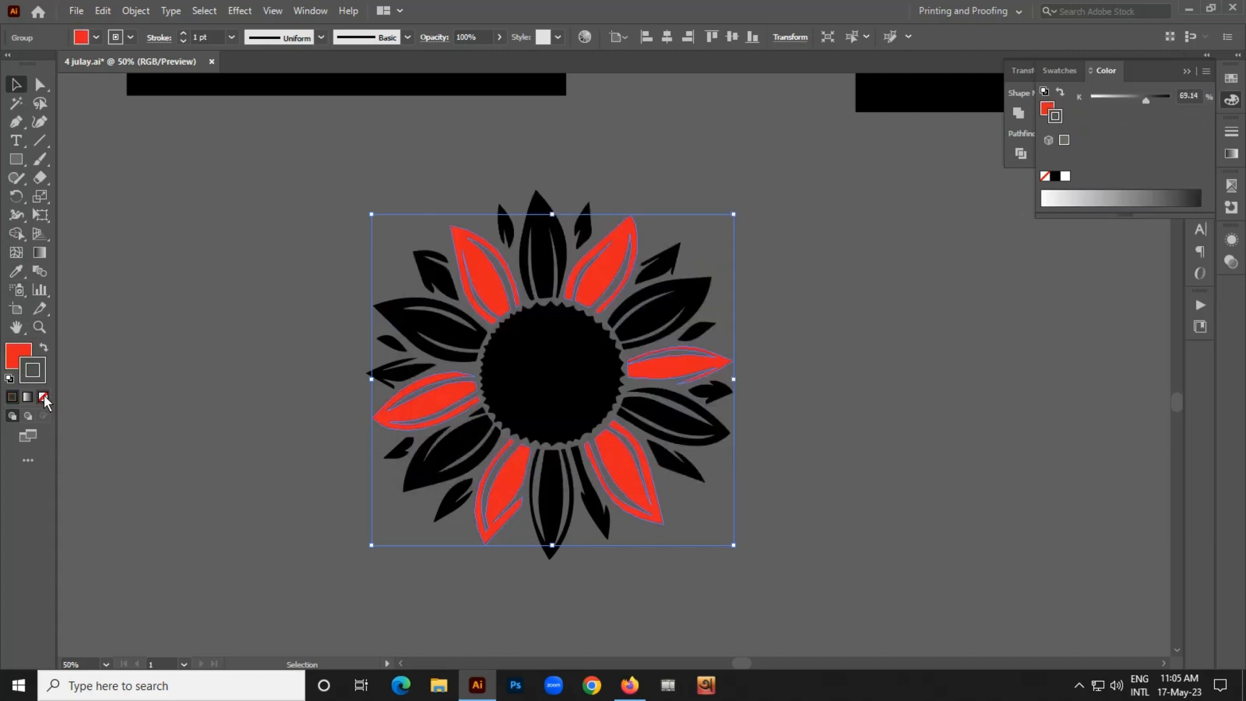
pyautogui.click(43, 397)
pyautogui.click(182, 271)
# Select the six remaining large black petals between the red ones and group them.
pyautogui.scroll(-1, 182, 271)
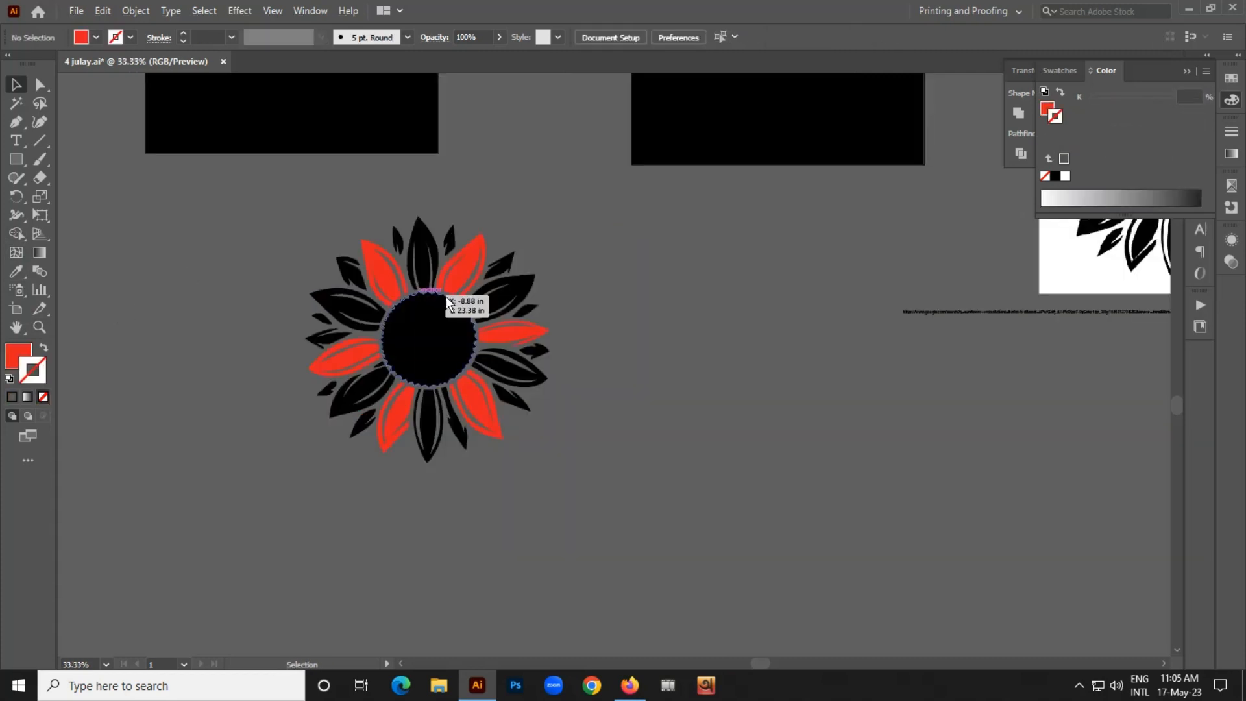
pyautogui.click(419, 267)
pyautogui.keyDown('shift'); pyautogui.click(342, 306); pyautogui.keyUp('shift')
pyautogui.keyDown('shift'); pyautogui.click(346, 392); pyautogui.keyUp('shift')
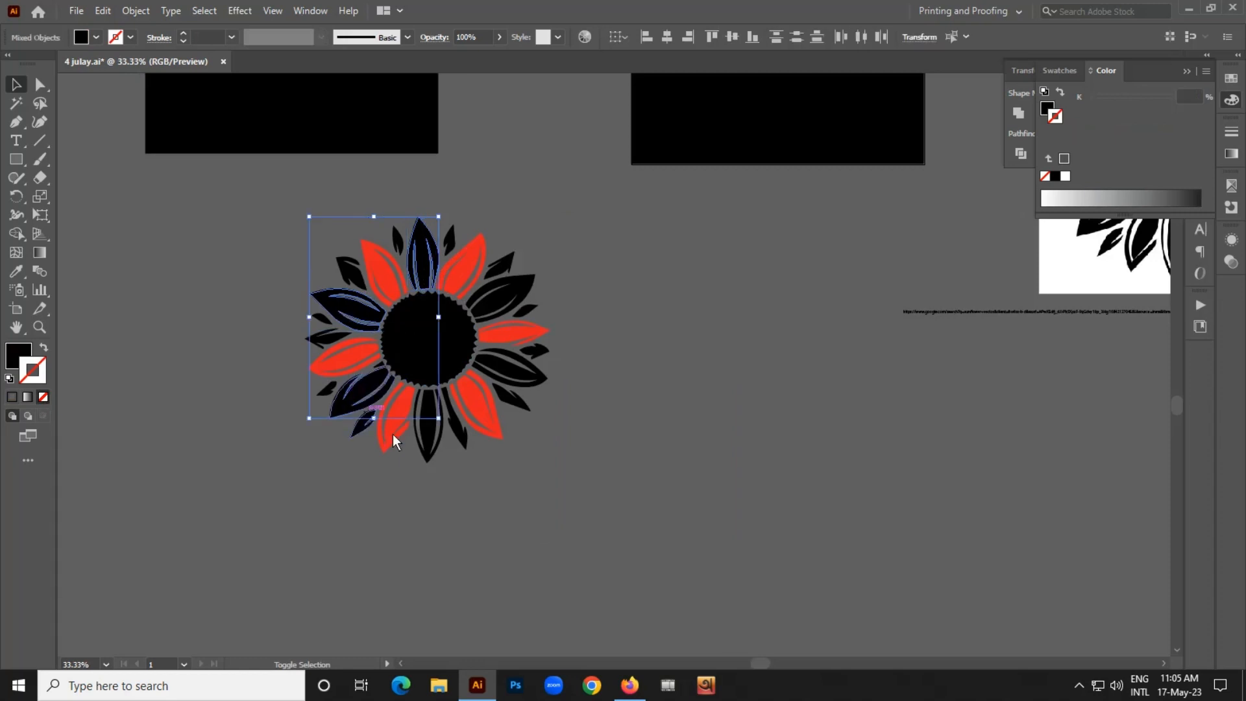
pyautogui.keyDown('shift'); pyautogui.click(426, 442); pyautogui.keyUp('shift')
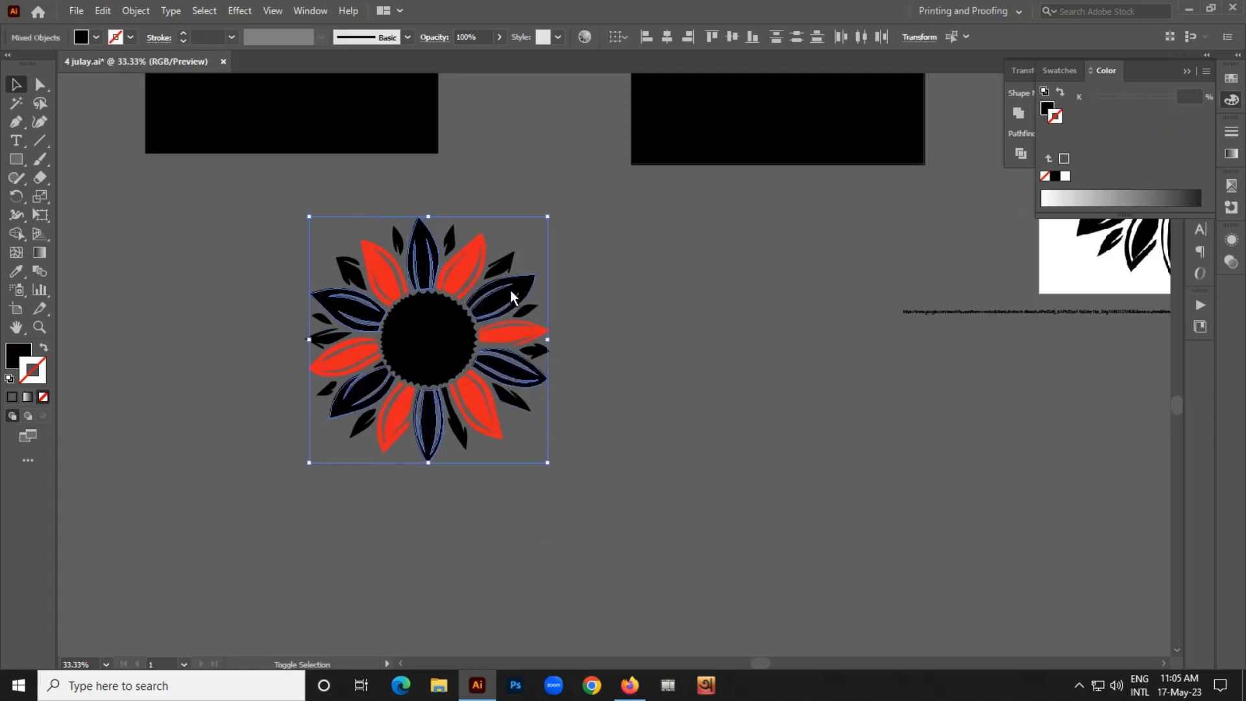
pyautogui.rightClick(487, 304)
pyautogui.click(526, 423)
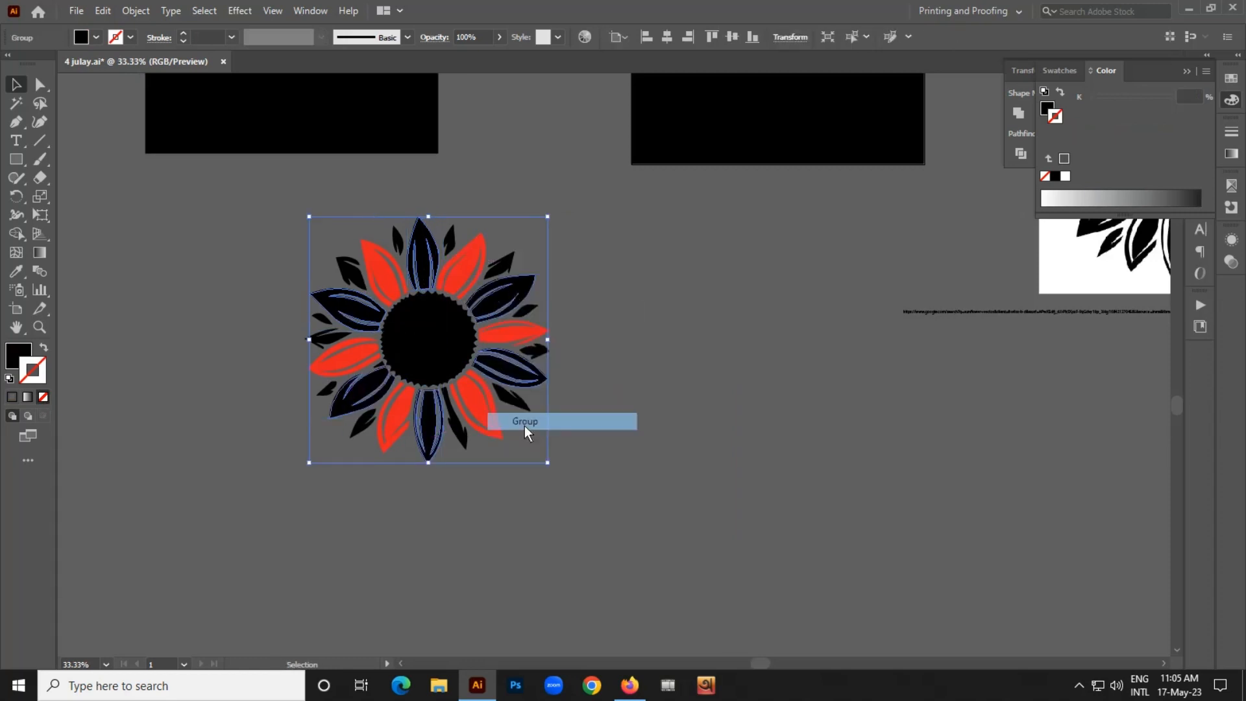
# Fill the newly grouped large petals with white FFFFFF sampled from the colour reference bars.
pyautogui.scroll(-2, 376, 453)
pyautogui.press('i')
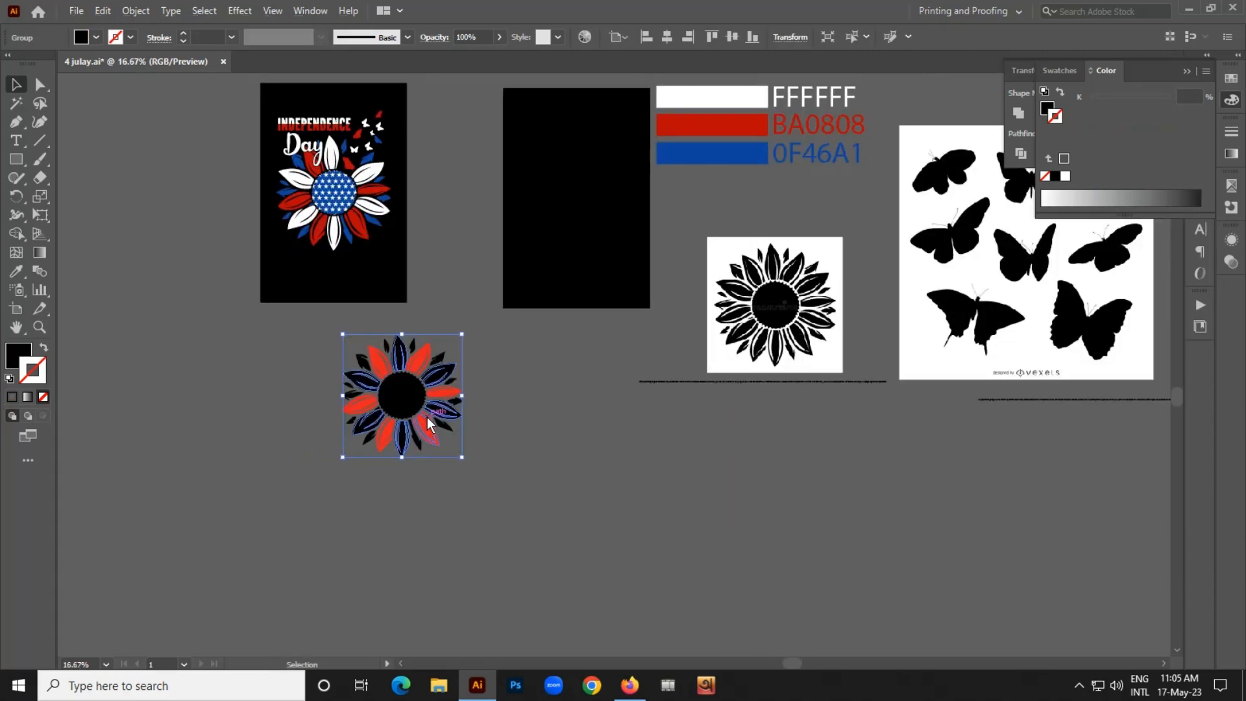
pyautogui.click(747, 106)
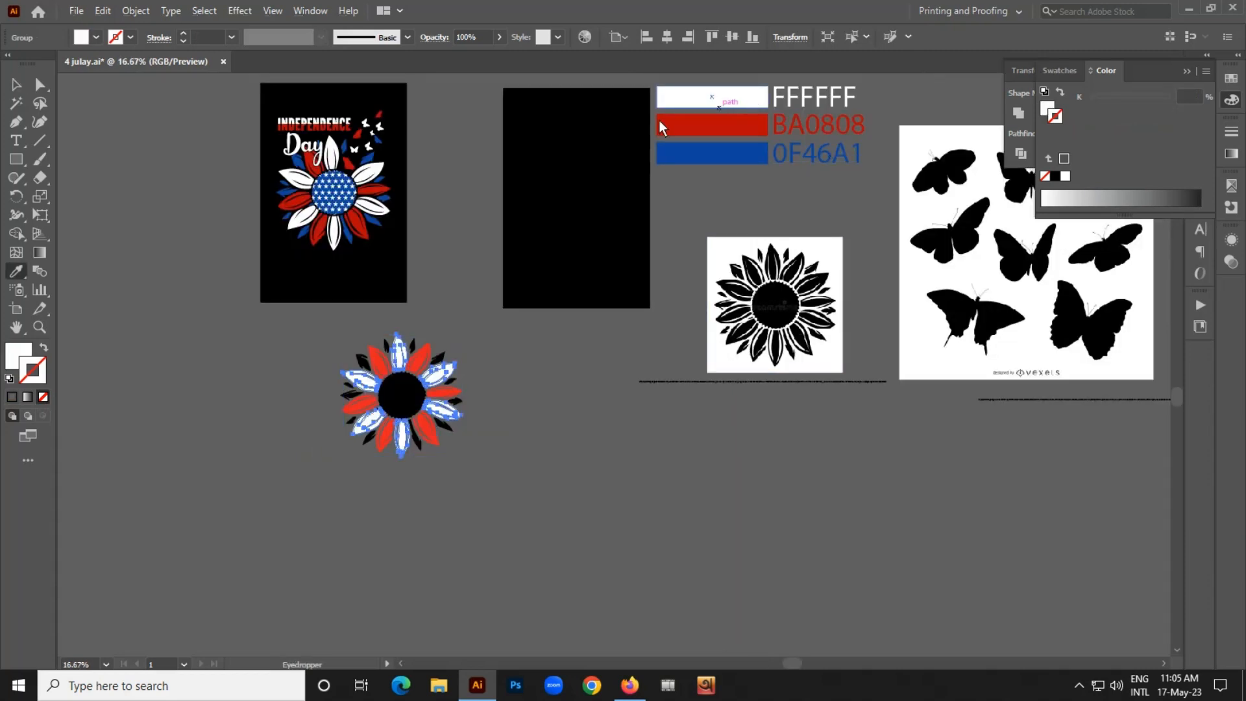
# Recolour the red petal group with the darker red BA0808 sampled from the colour reference bars, and deselect it.
pyautogui.press('v')
pyautogui.click(384, 360)
pyautogui.press('i')
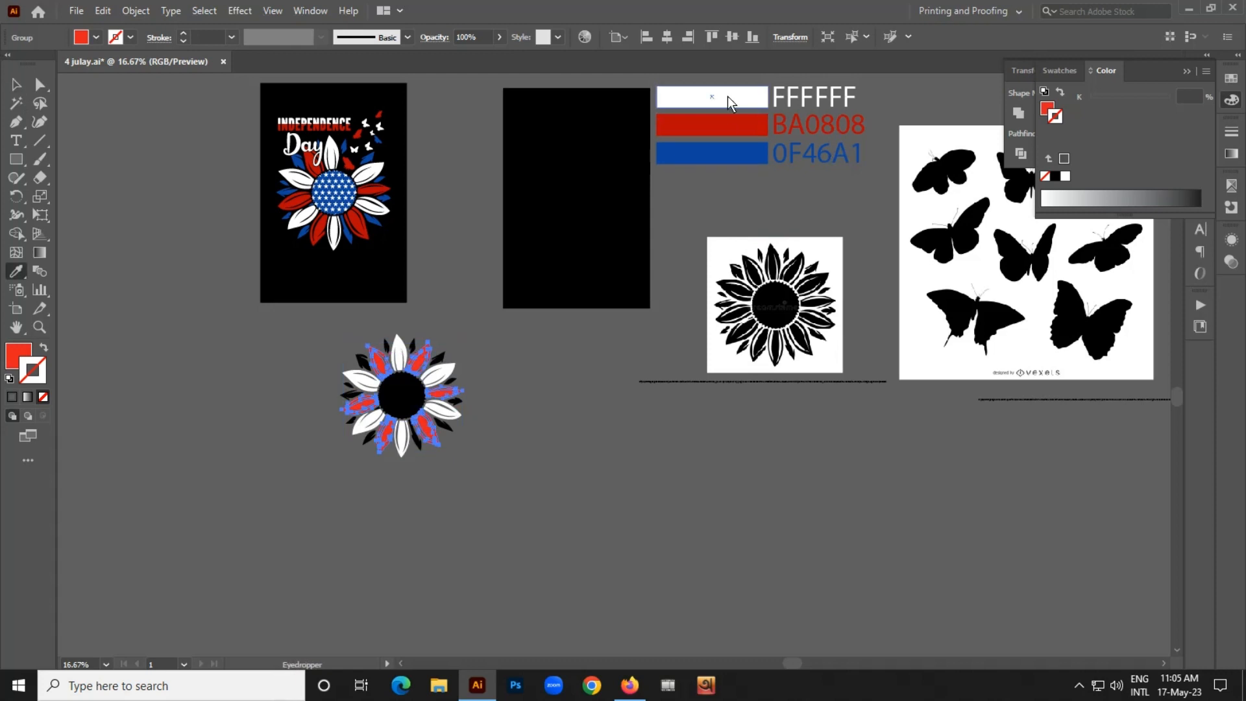
pyautogui.click(726, 122)
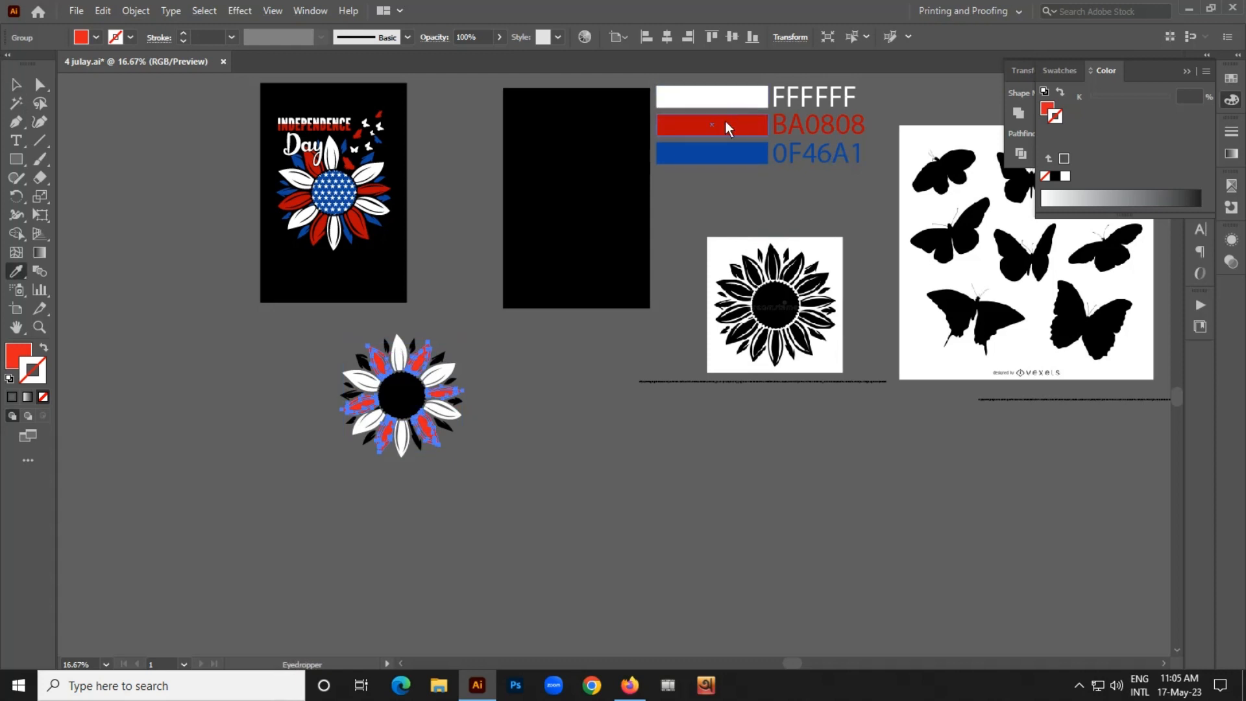
pyautogui.click(16, 84)
pyautogui.click(101, 236)
# Select all the small black petals around the outside of the sunflower and group them.
pyautogui.scroll(4, 393, 383)
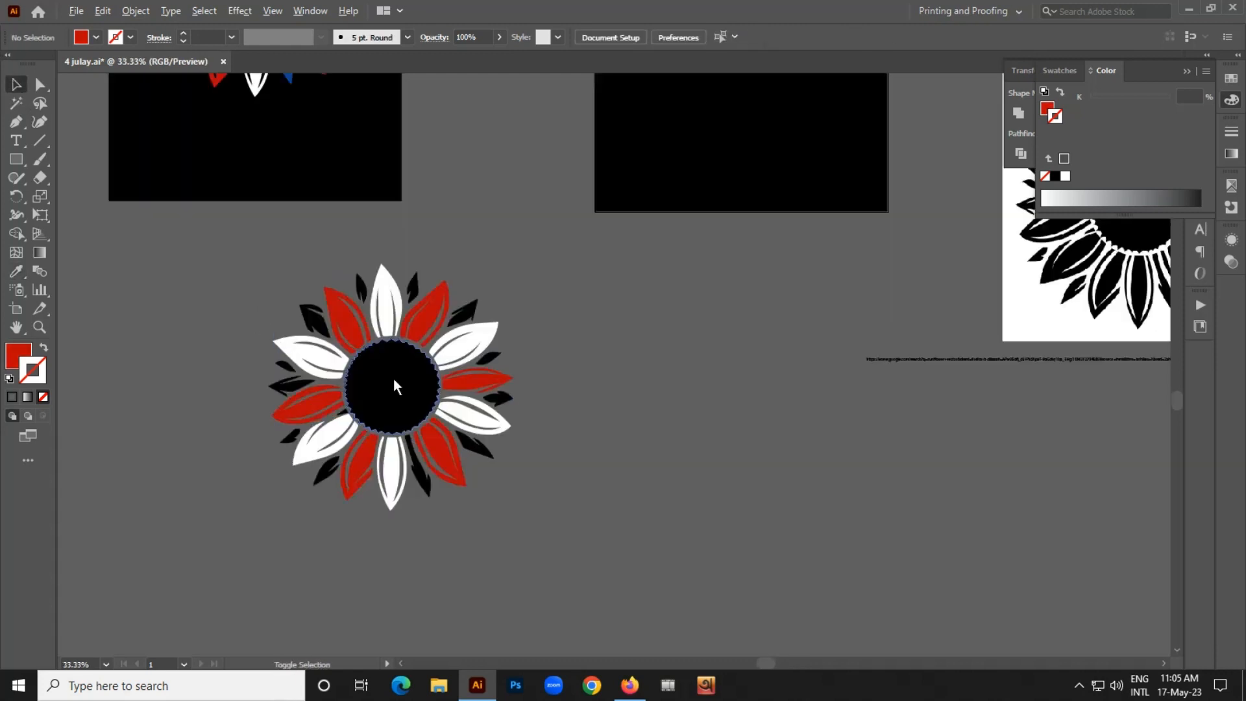
pyautogui.click(411, 272)
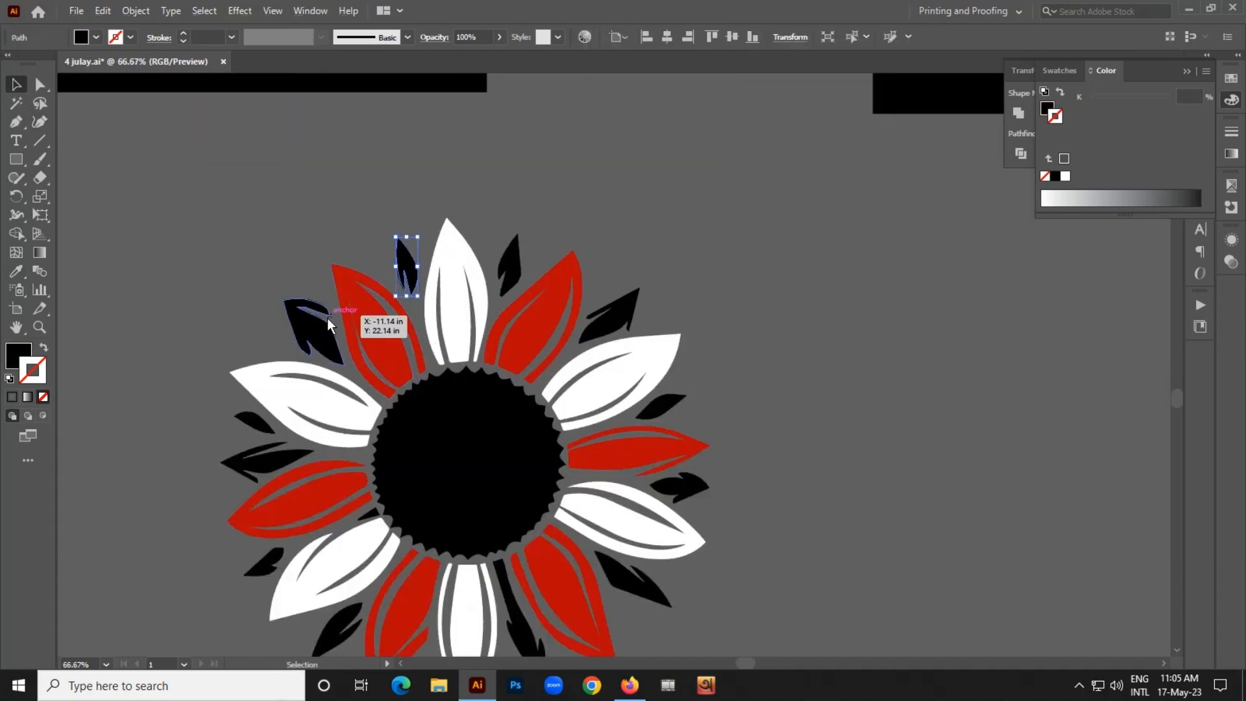
pyautogui.keyDown('shift'); pyautogui.click(309, 321); pyautogui.keyUp('shift')
pyautogui.keyDown('shift'); pyautogui.click(252, 429); pyautogui.keyUp('shift')
pyautogui.keyDown('shift'); pyautogui.click(251, 459); pyautogui.keyUp('shift')
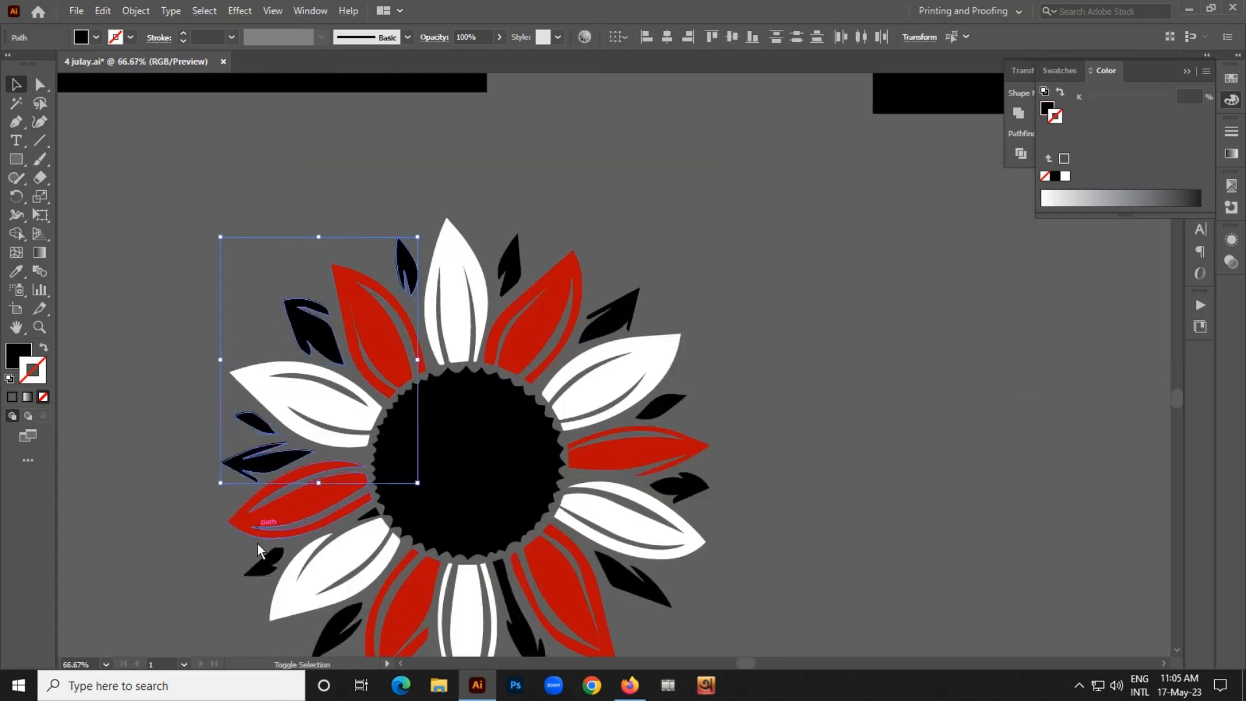
pyautogui.keyDown('shift'); pyautogui.click(263, 566); pyautogui.keyUp('shift')
pyautogui.scroll(-2, 370, 480)
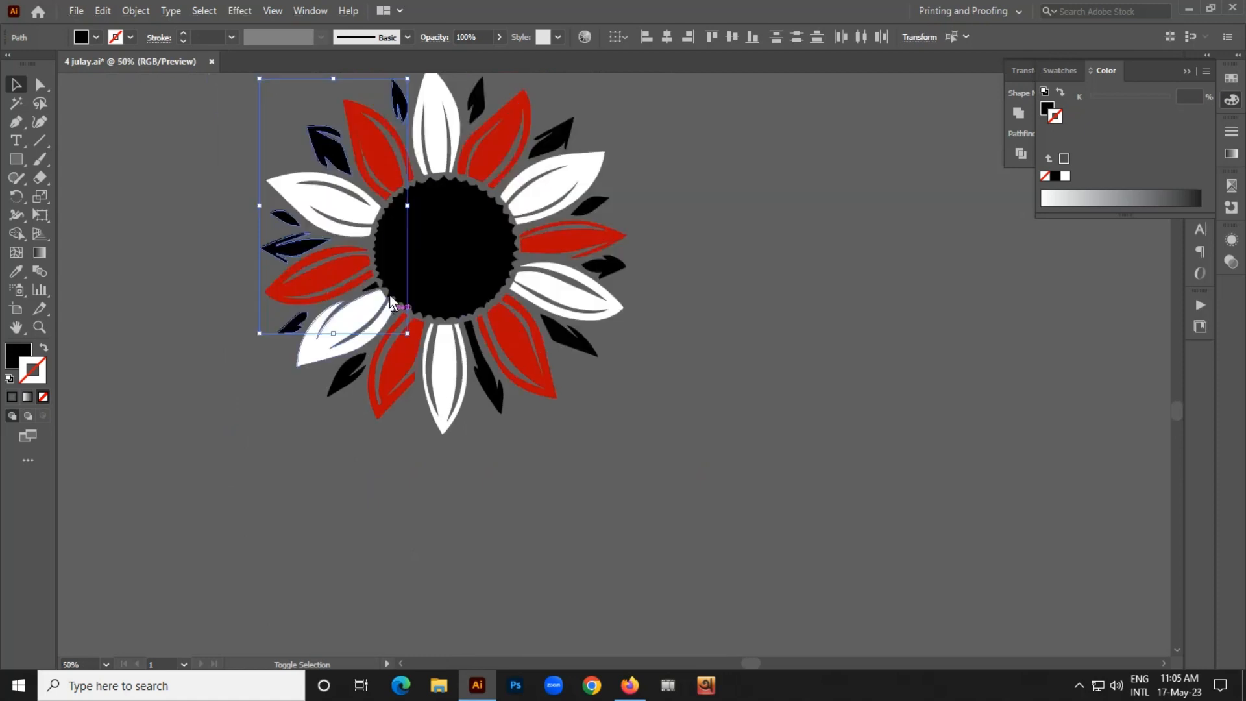
pyautogui.keyDown('shift'); pyautogui.click(342, 376); pyautogui.keyUp('shift')
pyautogui.keyDown('shift'); pyautogui.click(498, 388); pyautogui.keyUp('shift')
pyautogui.keyDown('shift'); pyautogui.click(571, 345); pyautogui.keyUp('shift')
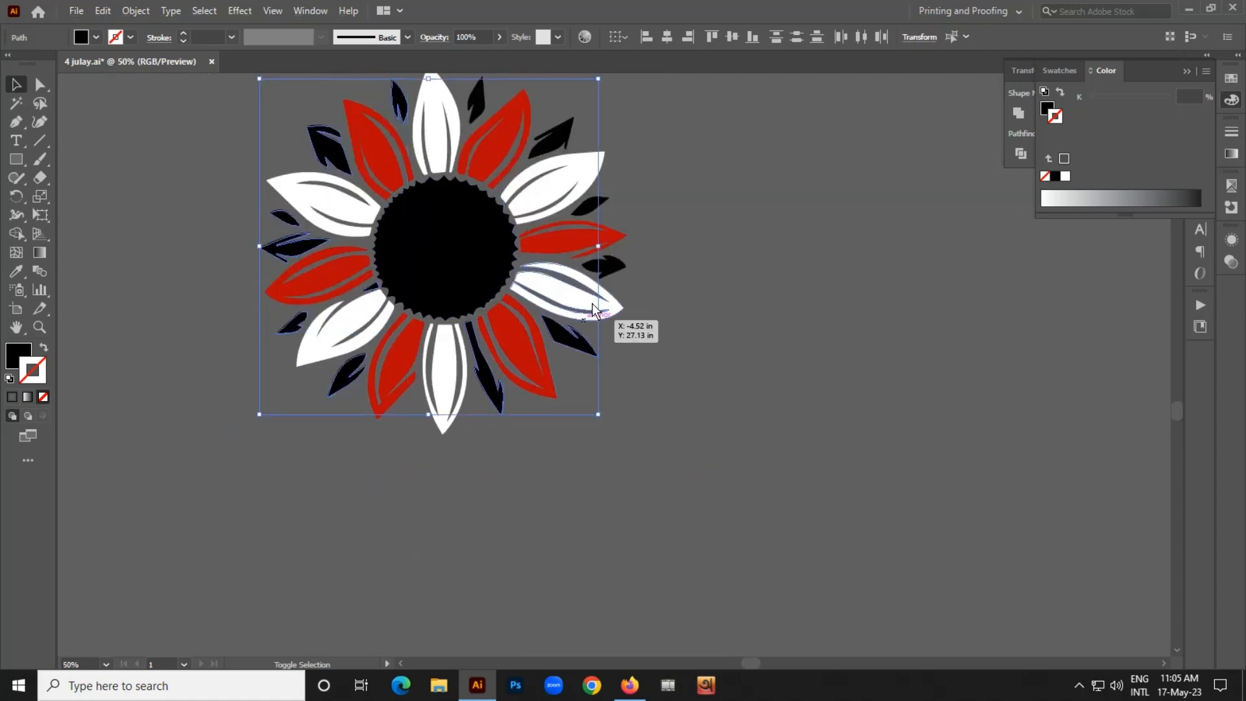
pyautogui.keyDown('shift'); pyautogui.click(603, 270); pyautogui.keyUp('shift')
pyautogui.keyDown('shift'); pyautogui.click(594, 209); pyautogui.keyUp('shift')
pyautogui.keyDown('shift'); pyautogui.click(560, 128); pyautogui.keyUp('shift')
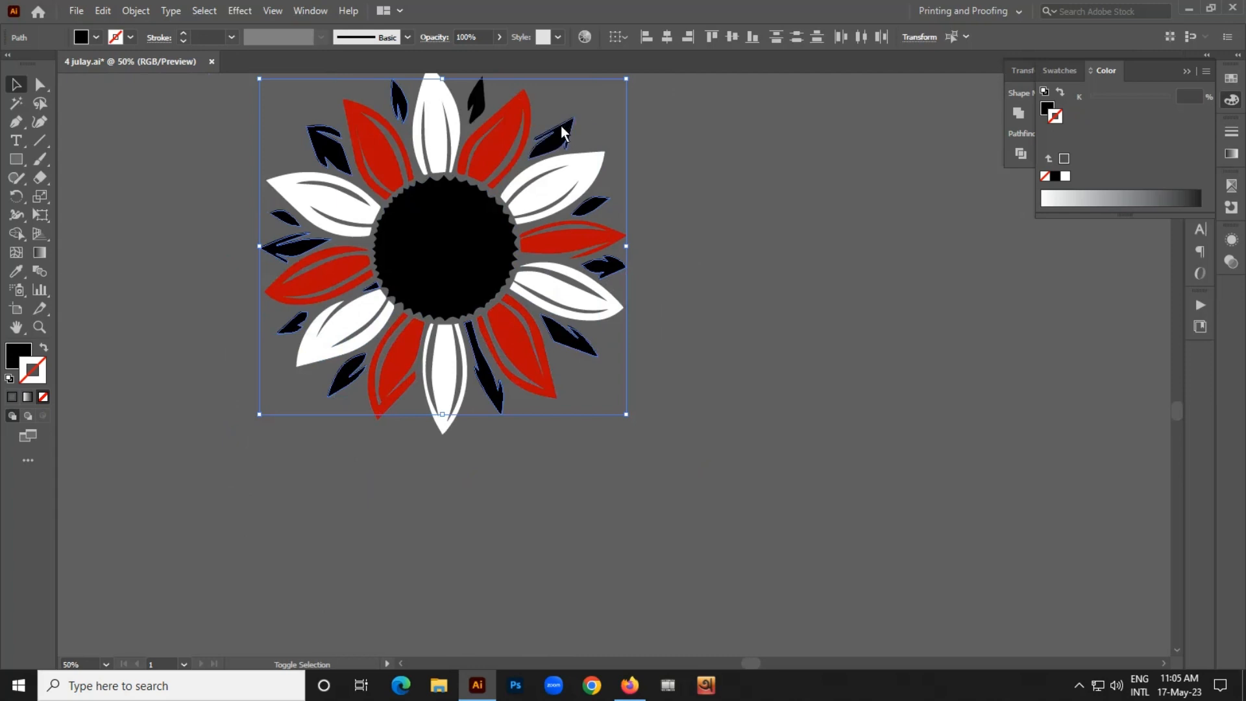
pyautogui.keyDown('shift'); pyautogui.click(470, 98); pyautogui.keyUp('shift')
pyautogui.rightClick(471, 99)
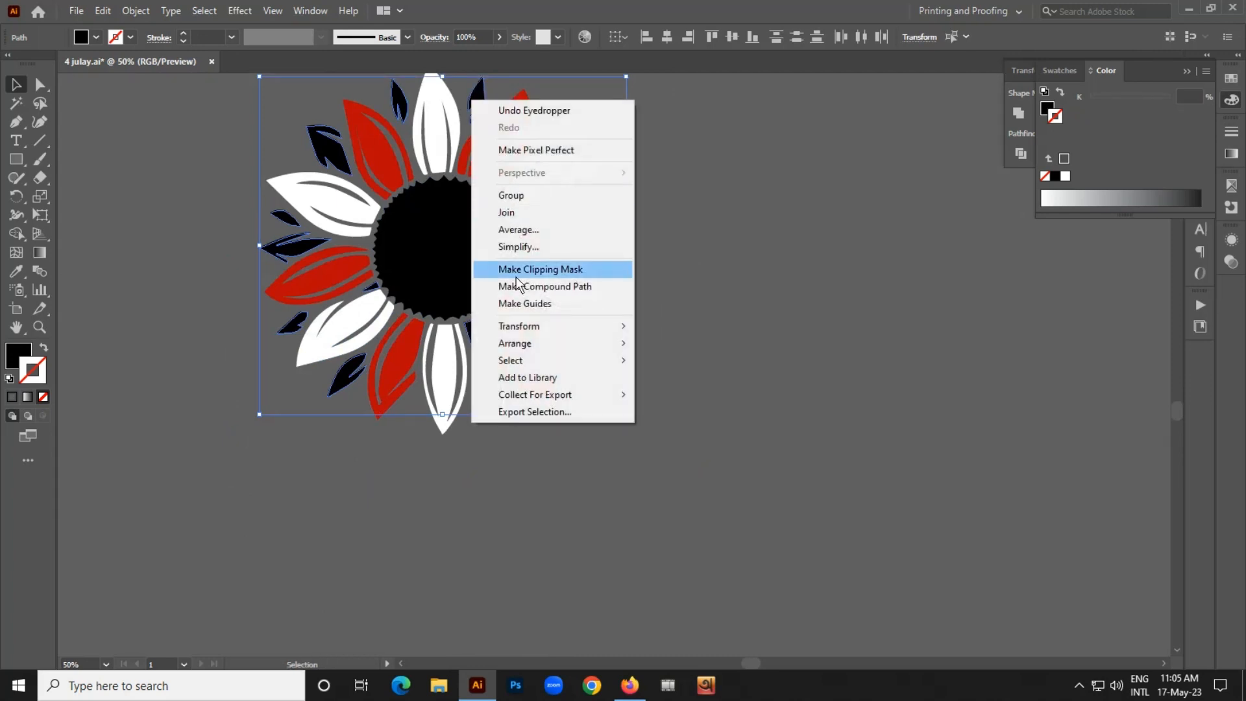
pyautogui.click(510, 196)
# Fill the small petal group with blue 0F46A1 sampled from the colour reference bars, and deselect it.
pyautogui.scroll(-4, 364, 420)
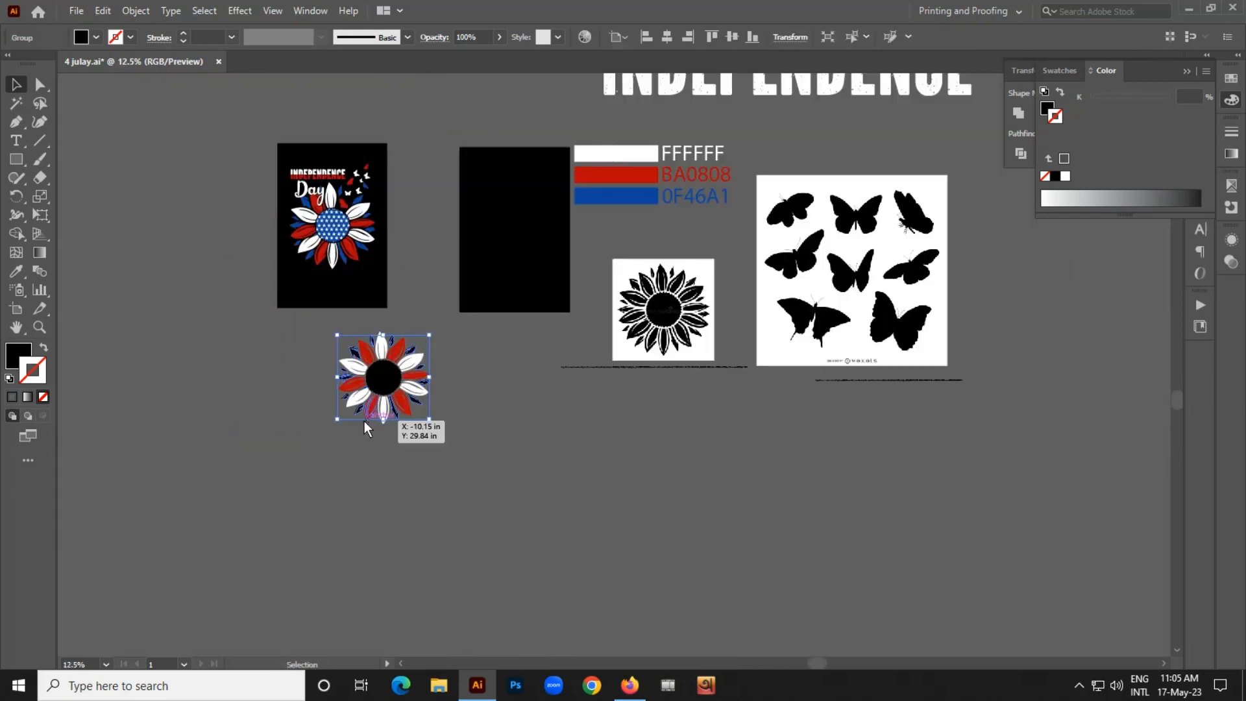
pyautogui.press('i')
pyautogui.click(601, 195)
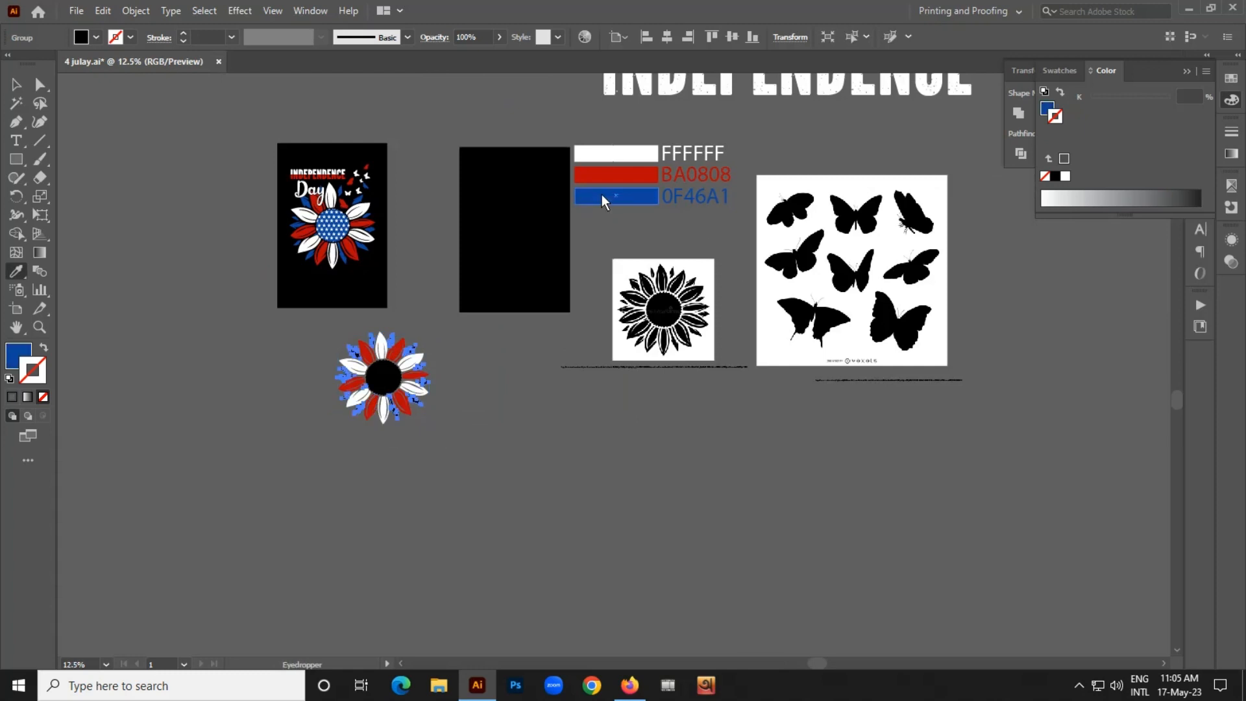
pyautogui.click(16, 85)
pyautogui.scroll(3, 385, 364)
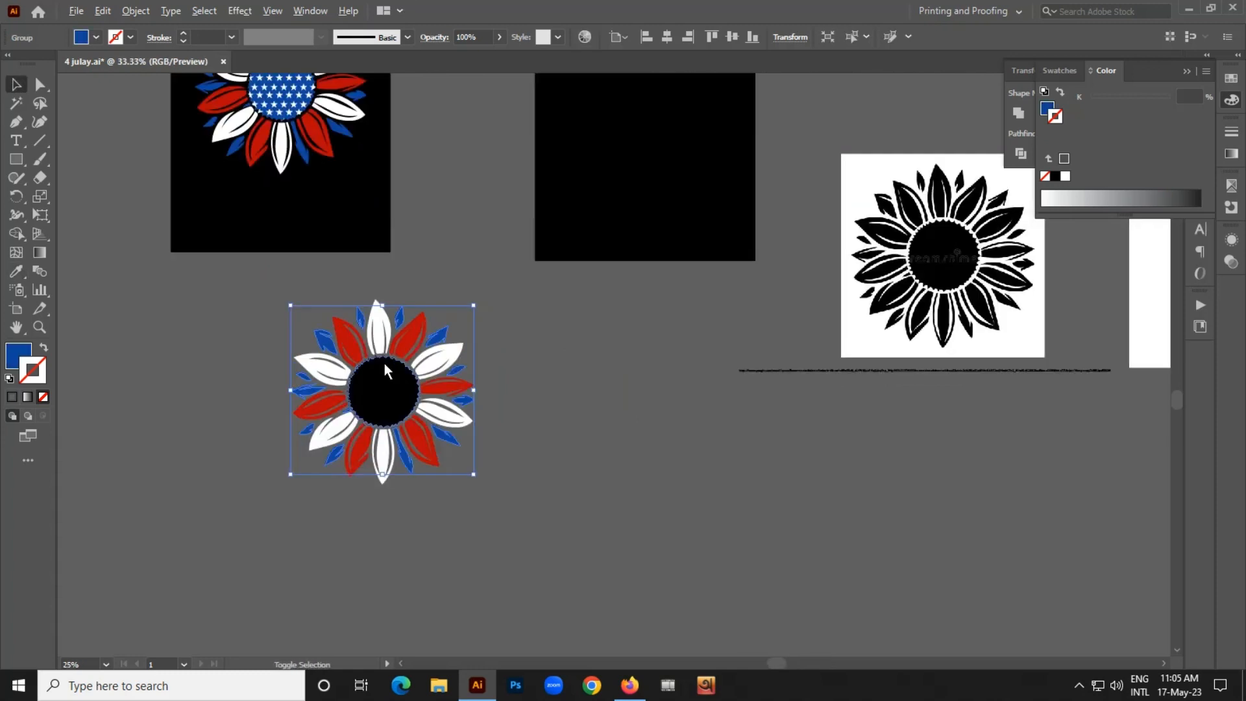
pyautogui.click(403, 546)
# Check the starred centre of the reference flower and draw one small five-pointed star in the empty area below the recoloured sunflower.
pyautogui.scroll(-1, 422, 558)
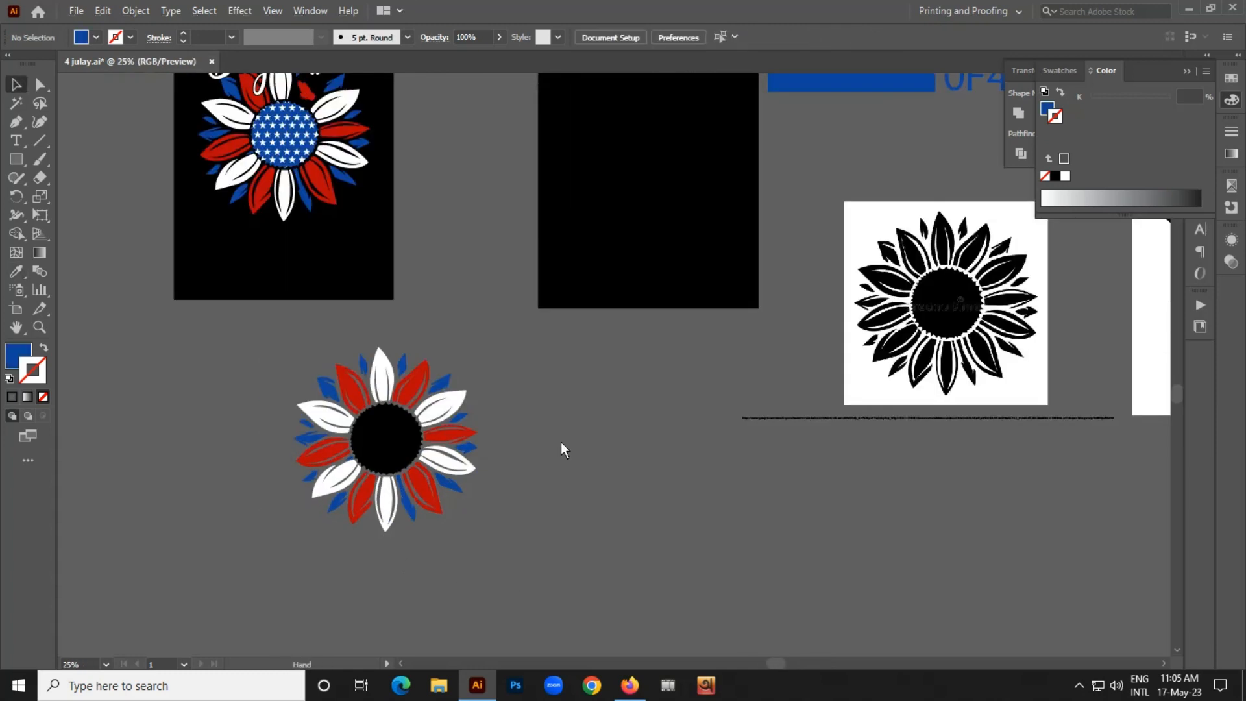
pyautogui.moveTo(562, 444); pyautogui.dragTo(582, 507)
pyautogui.scroll(3, 279, 195)
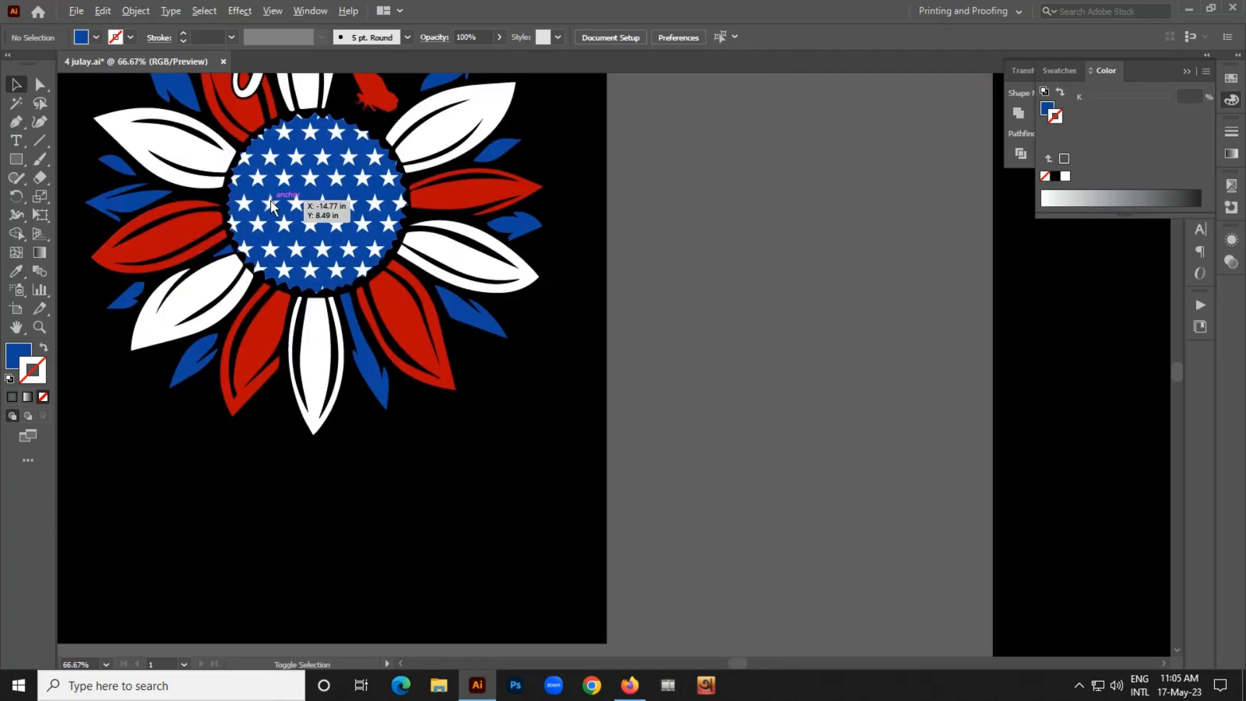
pyautogui.keyDown('alt'); pyautogui.scroll(-4, 271, 207); pyautogui.keyUp('alt')
pyautogui.scroll(-3, 493, 467)
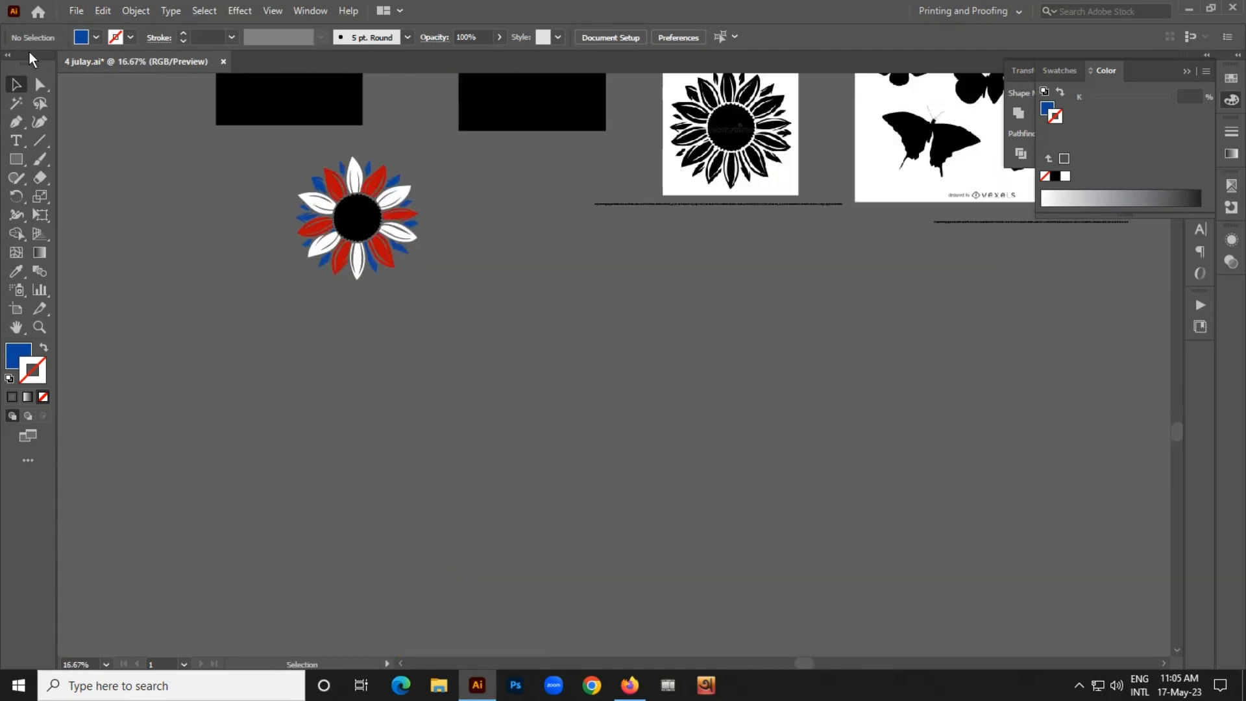
pyautogui.moveTo(16, 159); pyautogui.dragTo(75, 234)
pyautogui.keyDown('alt'); pyautogui.scroll(2, 239, 404); pyautogui.keyUp('alt')
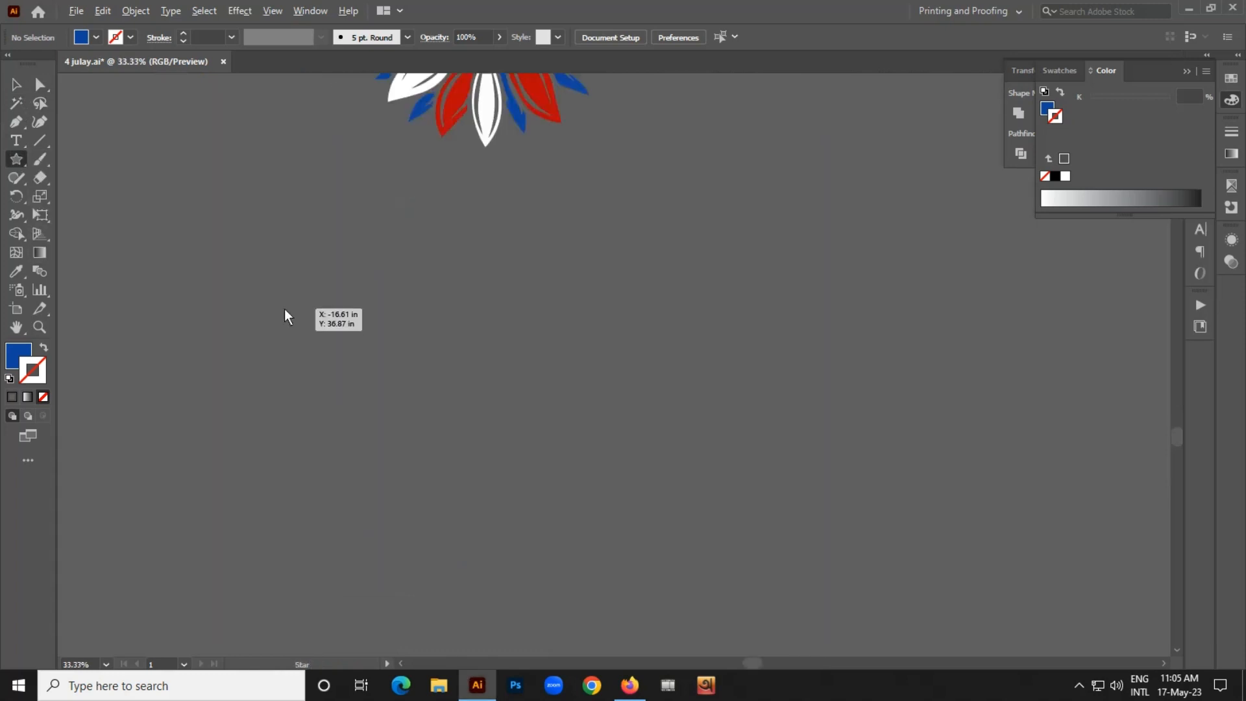
pyautogui.moveTo(284, 309); pyautogui.dragTo(290, 322)
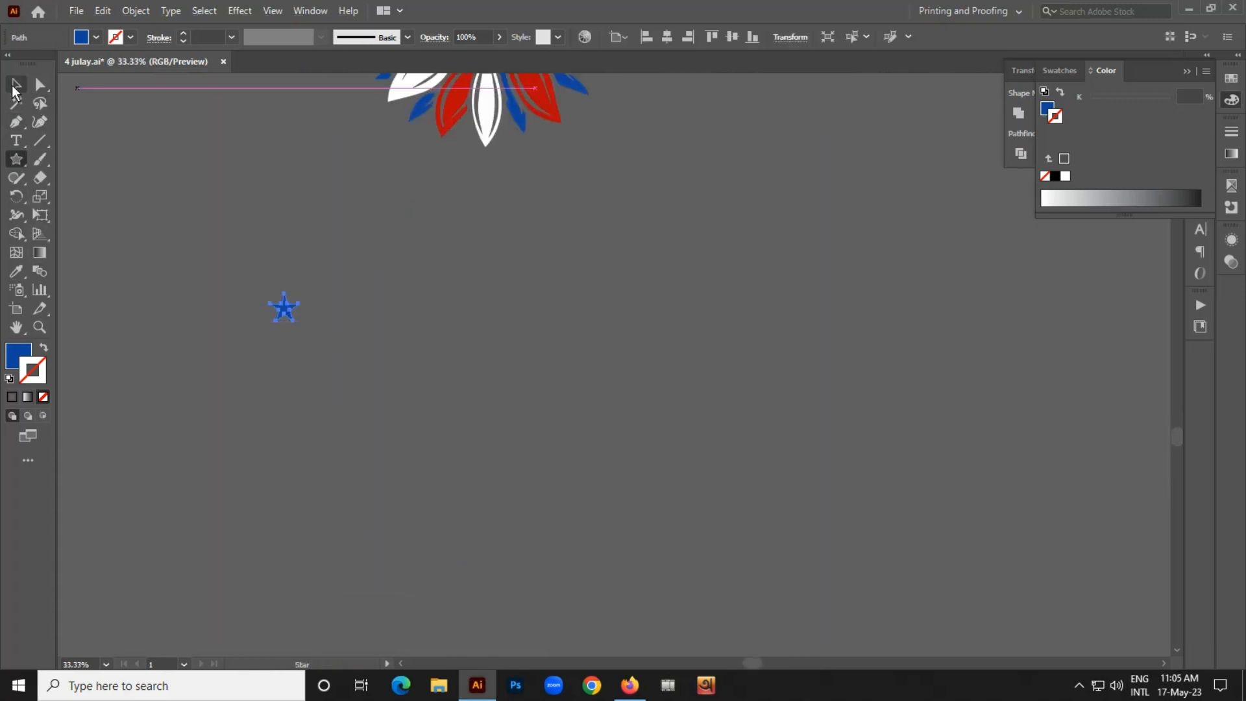
# Fill the small star with white sampled from a white petal.
pyautogui.click(14, 85)
pyautogui.press('i')
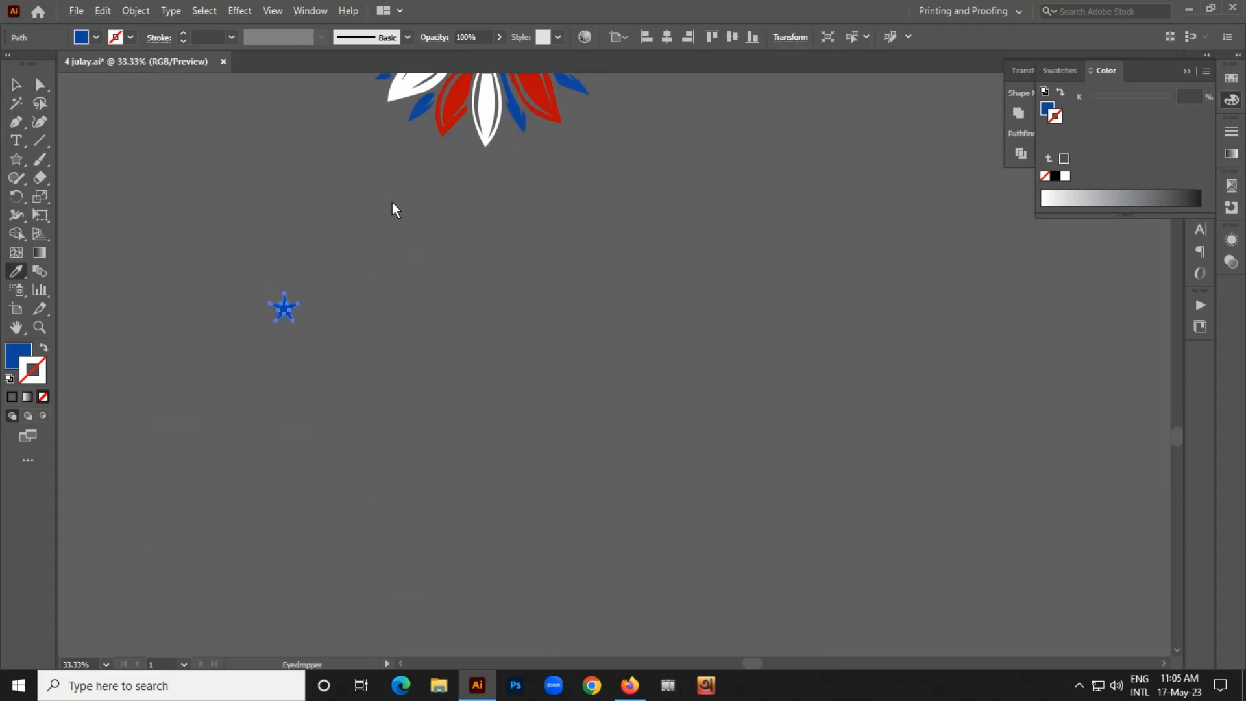
pyautogui.click(485, 104)
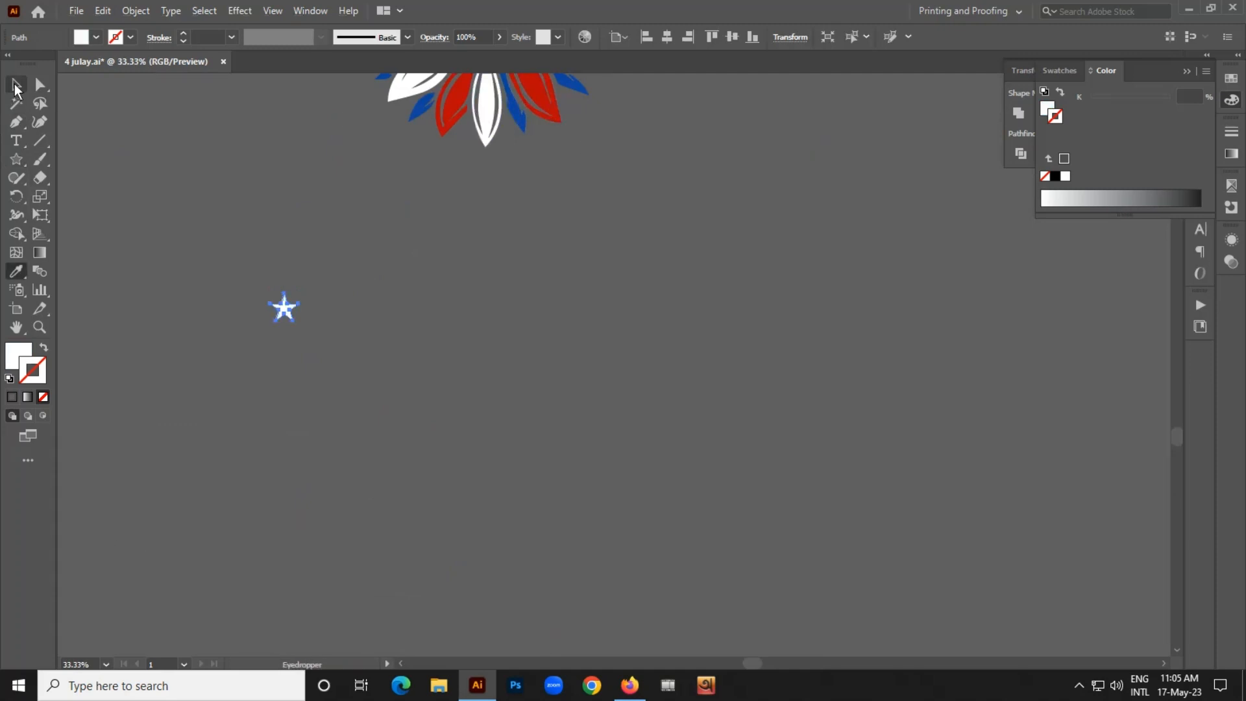
pyautogui.click(15, 85)
# Duplicate the star to the right and repeat the copy at even spacing to build a row of 22 stars.
pyautogui.moveTo(286, 309); pyautogui.dragTo(347, 311)
pyautogui.hotkey('ctrl', 'd')
pyautogui.hotkey('ctrl', 'd')
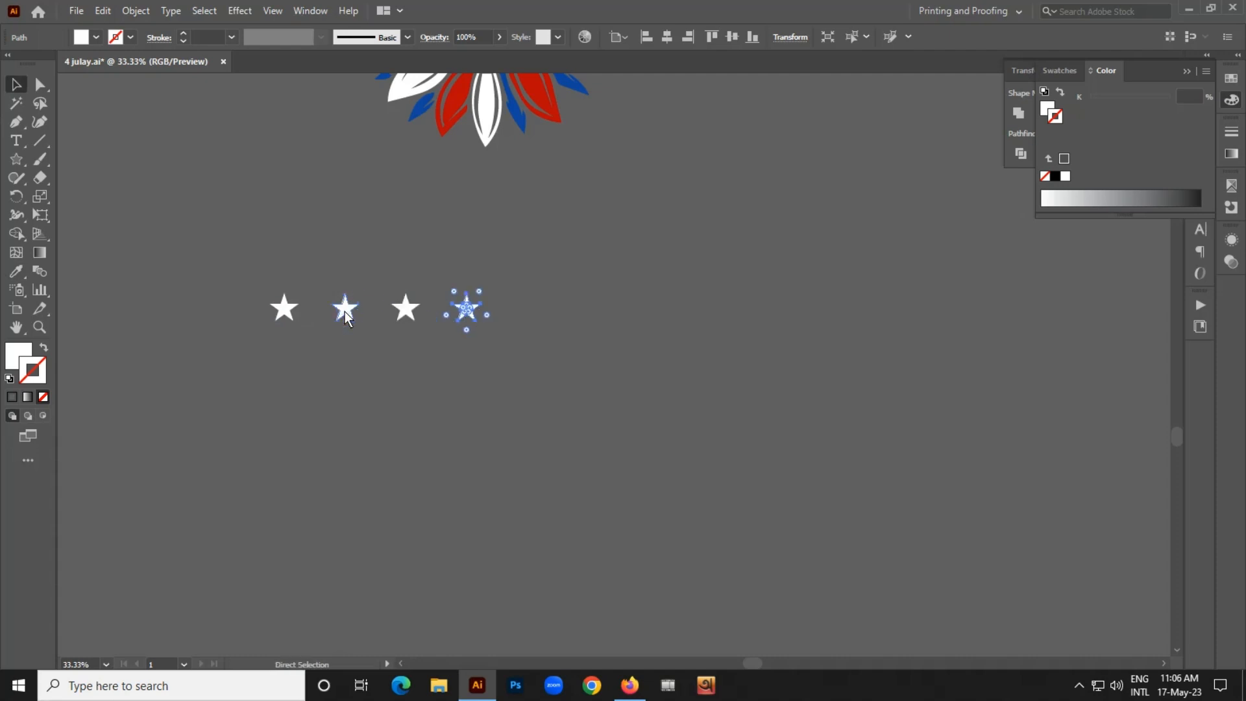
pyautogui.hotkey('ctrl', 'd')
pyautogui.hotkey('ctrl', 'd')
pyautogui.hotkey('ctrl', 'd')
pyautogui.hotkey('ctrl', 'd')
pyautogui.hotkey('ctrl', 'd')
pyautogui.hotkey('ctrl', 'd')
pyautogui.hotkey('ctrl', 'd')
pyautogui.hotkey('ctrl', 'd')
pyautogui.hotkey('ctrl', 'd')
pyautogui.hotkey('ctrl', 'd')
pyautogui.hotkey('ctrl', 'd')
pyautogui.hotkey('ctrl', 'd')
pyautogui.hotkey('ctrl', 'd')
pyautogui.hotkey('ctrl', 'd')
pyautogui.hotkey('ctrl', 'd')
pyautogui.hotkey('ctrl', 'd')
pyautogui.hotkey('ctrl', 'd')
pyautogui.hotkey('ctrl', 'd')
# Select the whole row of stars and group it.
pyautogui.scroll(-2, 212, 316)
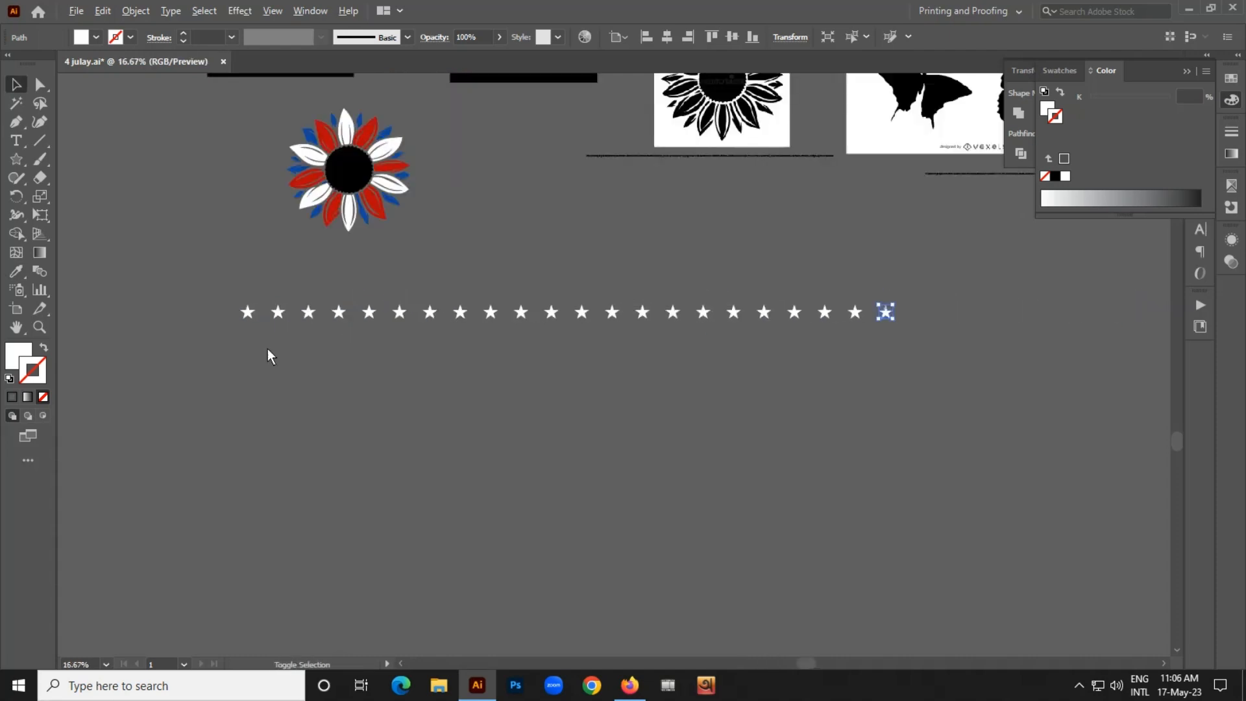
pyautogui.moveTo(195, 409); pyautogui.dragTo(905, 272)
pyautogui.rightClick(906, 270)
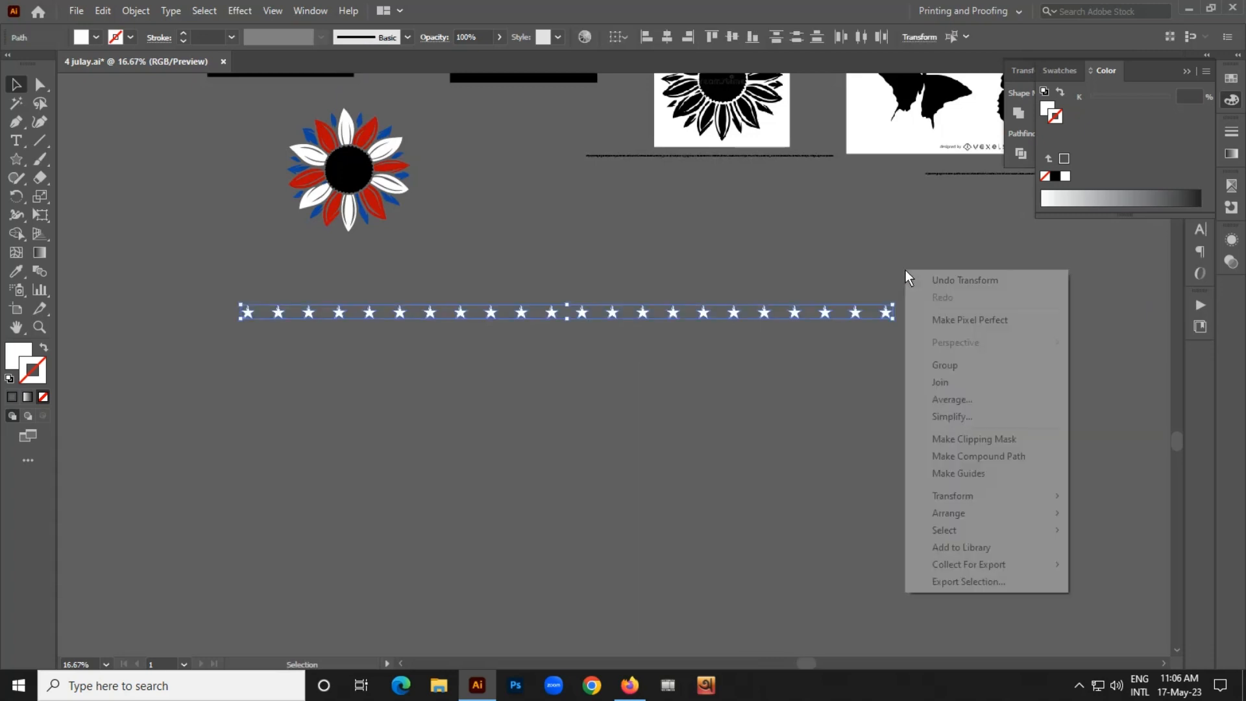
pyautogui.click(948, 367)
# Duplicate the star row just below, offset so its stars sit between those above, and group the two rows.
pyautogui.scroll(1, 259, 302)
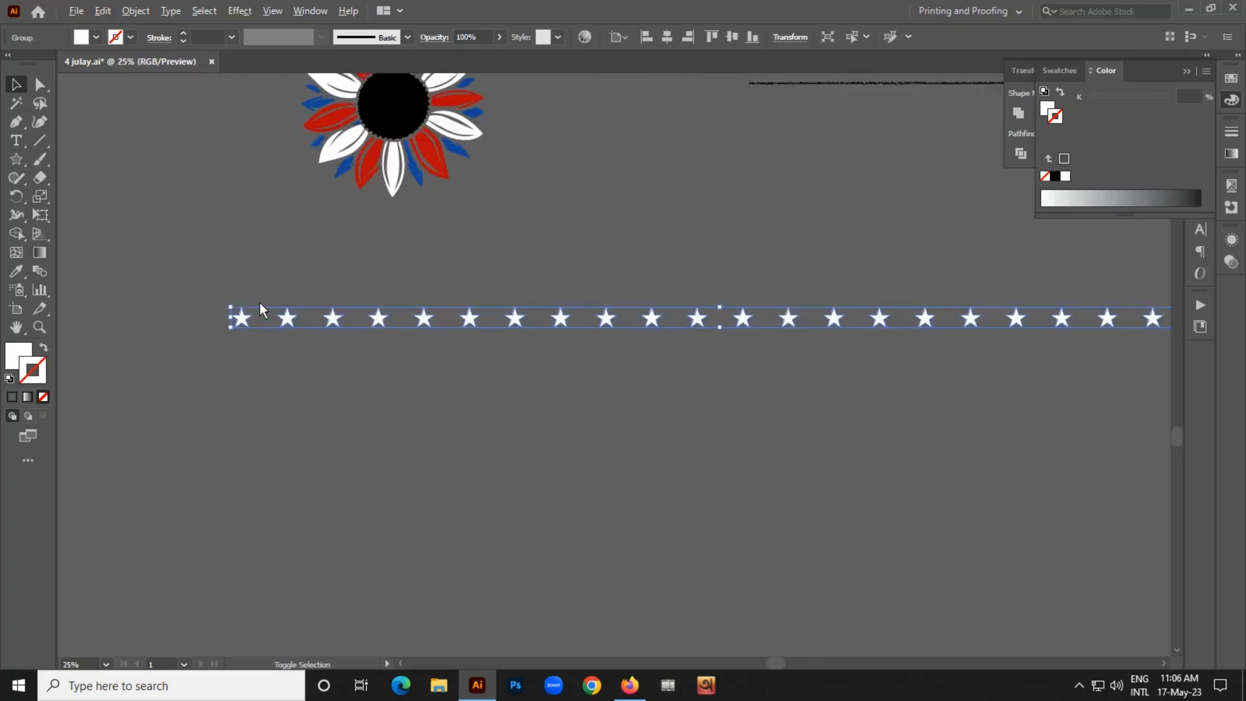
pyautogui.scroll(3, 260, 302)
pyautogui.moveTo(220, 326); pyautogui.dragTo(279, 416)
pyautogui.scroll(-1, 294, 485)
pyautogui.keyDown('shift'); pyautogui.click(325, 354); pyautogui.keyUp('shift')
pyautogui.rightClick(378, 292)
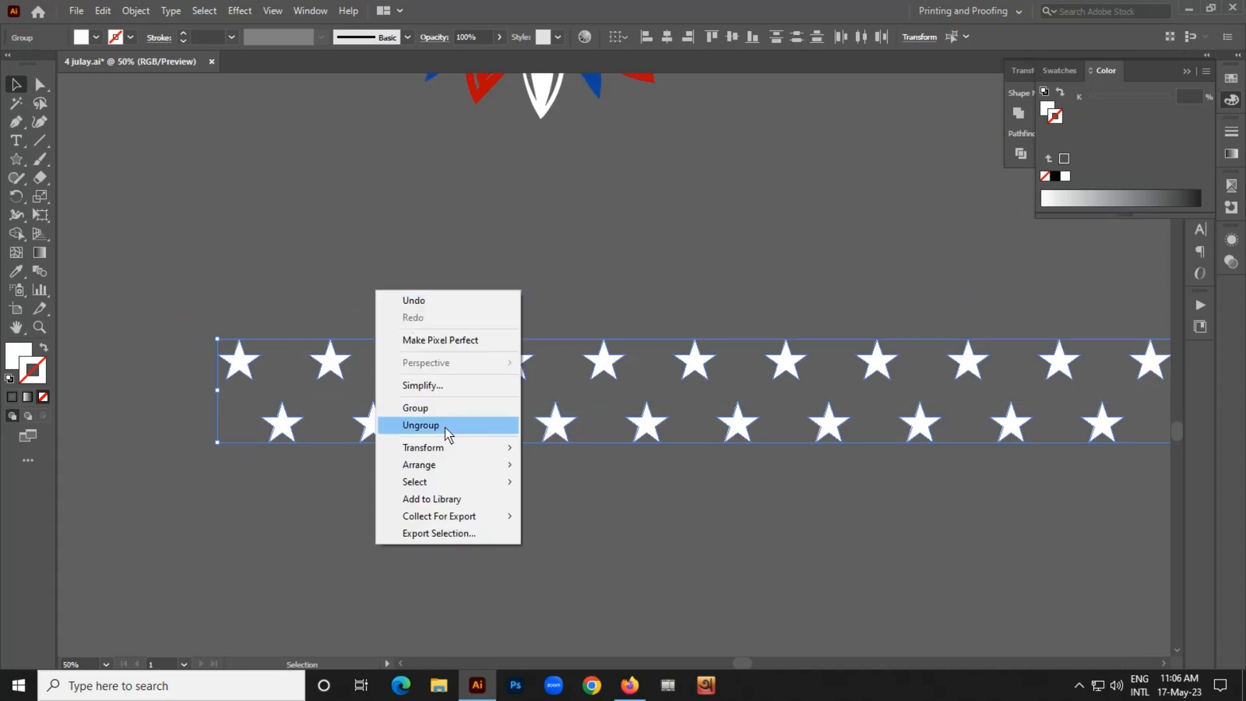
pyautogui.click(426, 411)
# Copy the double star row straight down by about 3.36 in and repeat the copy until there are nine double rows.
pyautogui.scroll(-3, 408, 528)
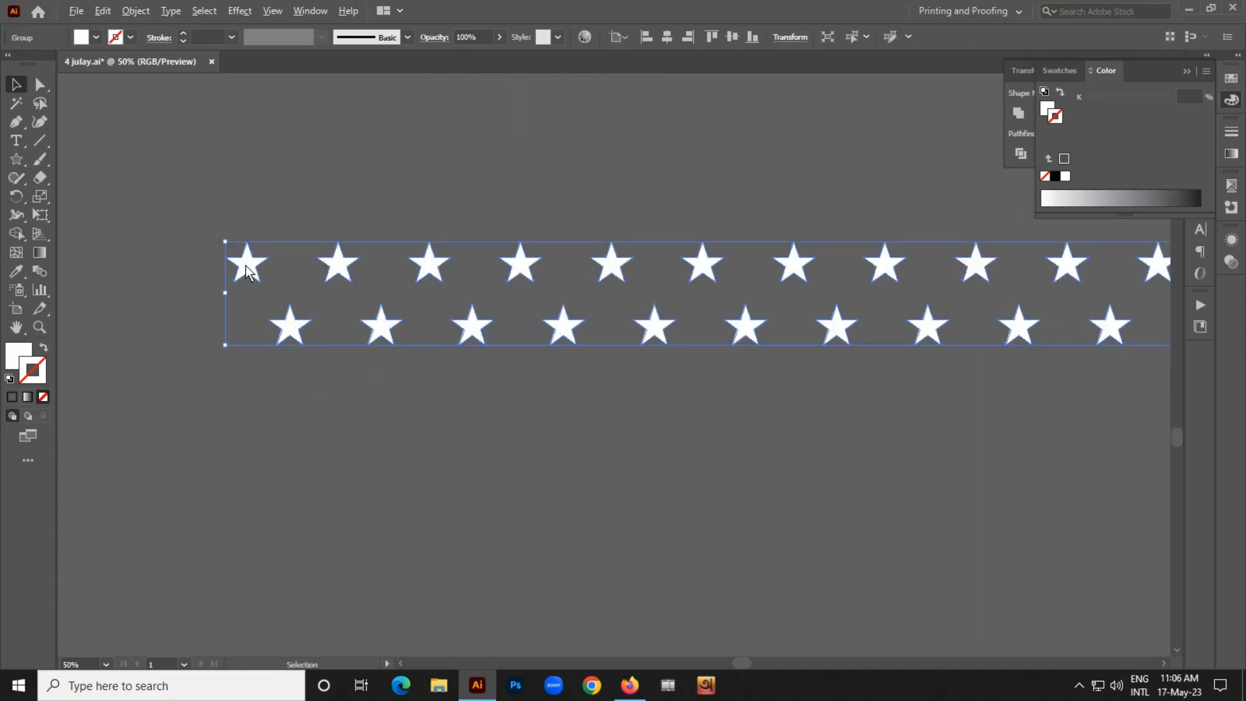
pyautogui.moveTo(245, 265); pyautogui.dragTo(247, 394)
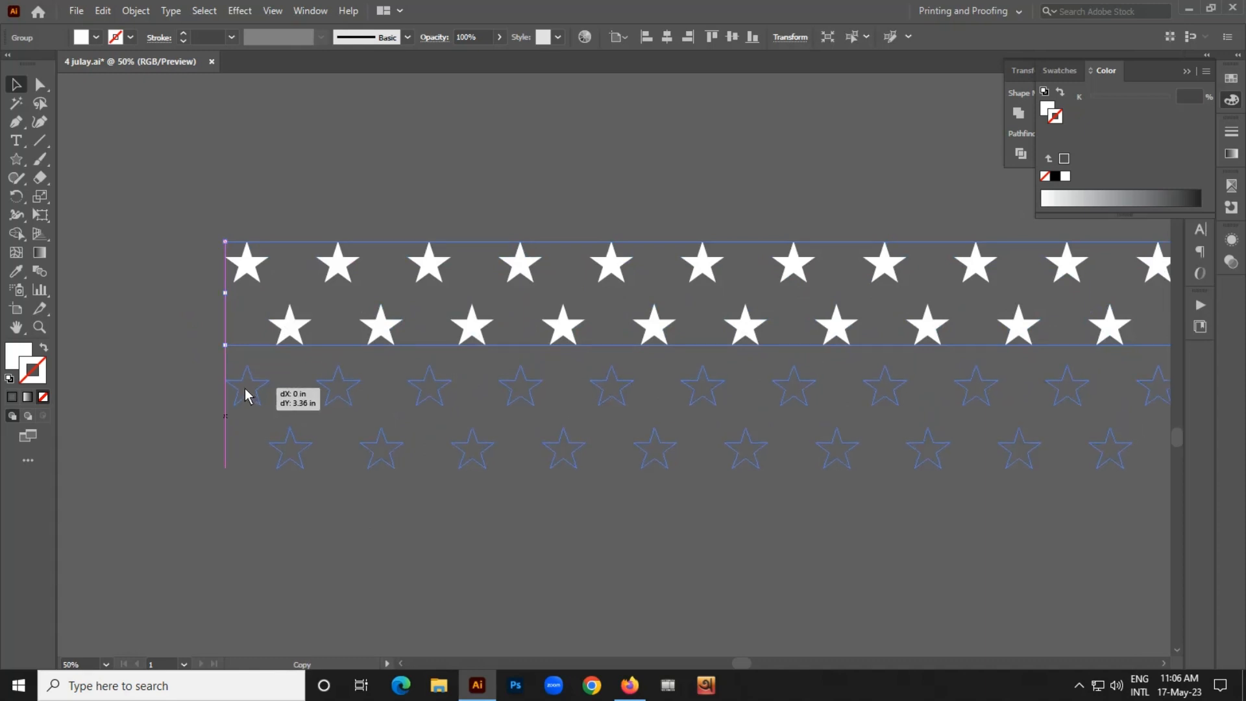
pyautogui.moveTo(247, 395); pyautogui.dragTo(245, 392)
pyautogui.scroll(-3, 182, 282)
pyautogui.scroll(-1, 181, 282)
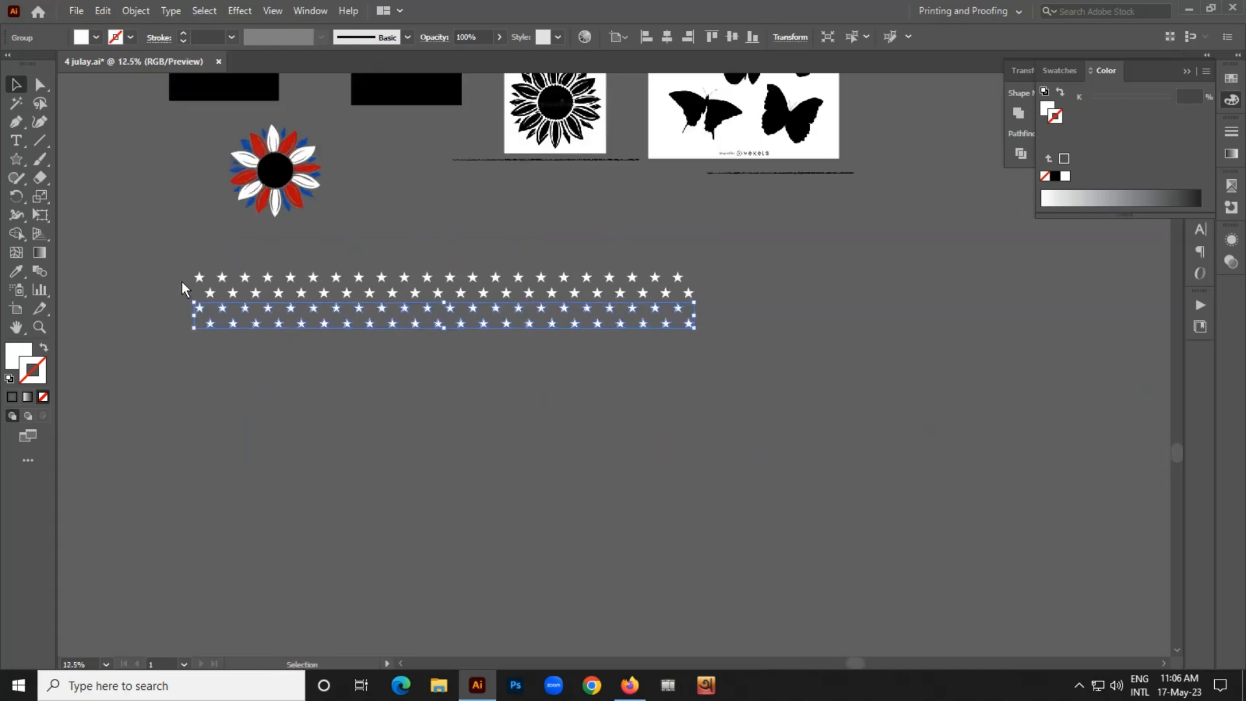
pyautogui.hotkey('ctrl', 'd')
pyautogui.hotkey('ctrl', 'd')
pyautogui.hotkey('ctrl', 'd')
pyautogui.hotkey('ctrl', 'd')
pyautogui.hotkey('ctrl', 'd')
pyautogui.hotkey('ctrl', 'd')
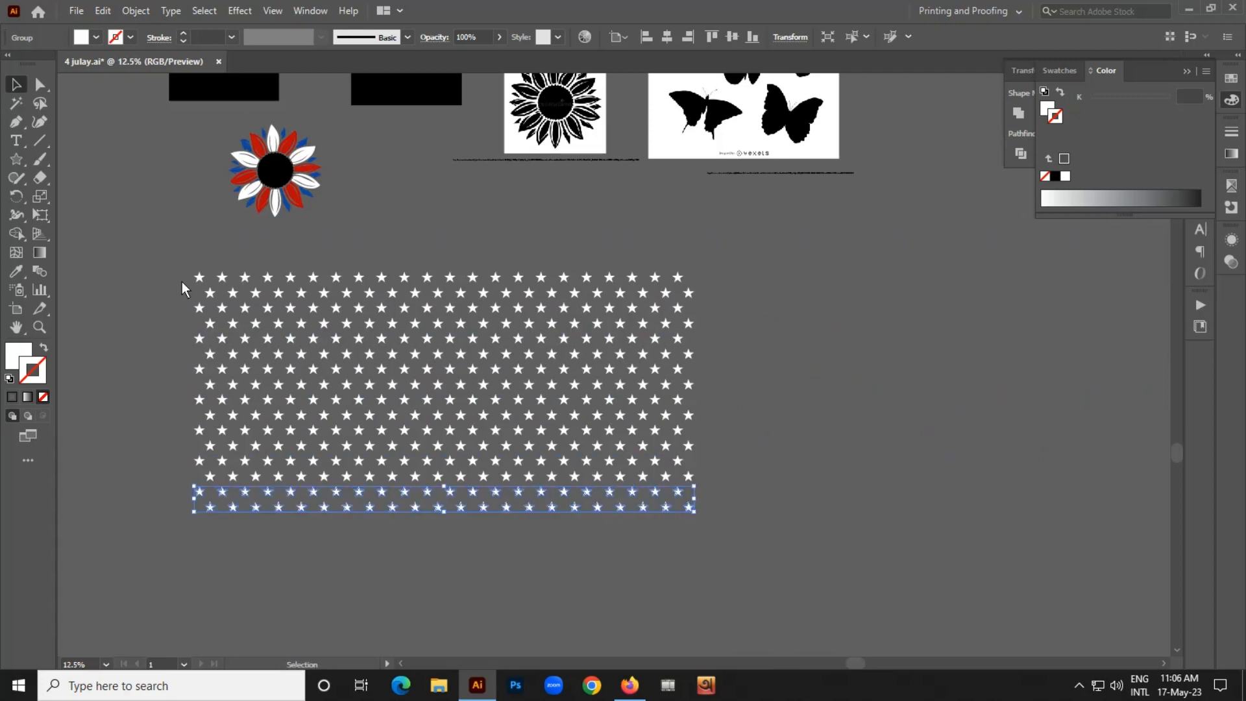
pyautogui.hotkey('ctrl', 'd')
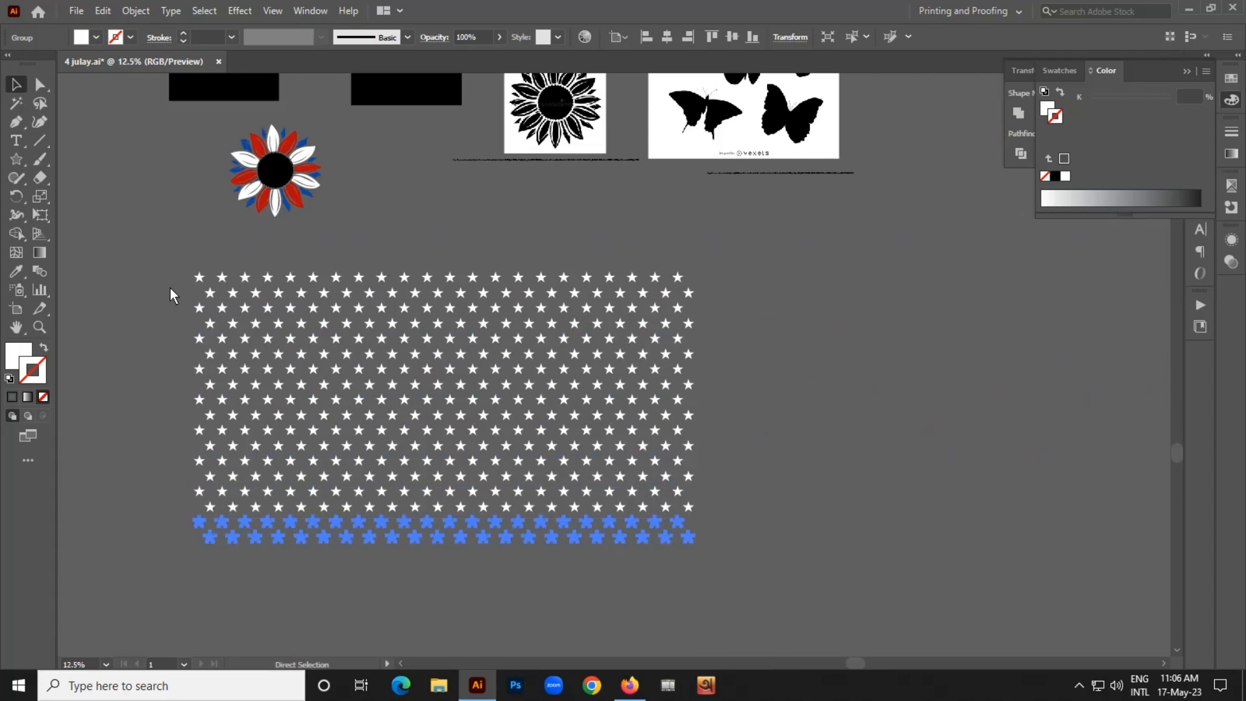
# Select all the double star rows and combine them into one group.
pyautogui.hotkey('ctrl', '-')
pyautogui.moveTo(214, 544); pyautogui.dragTo(719, 239)
pyautogui.rightClick(720, 240)
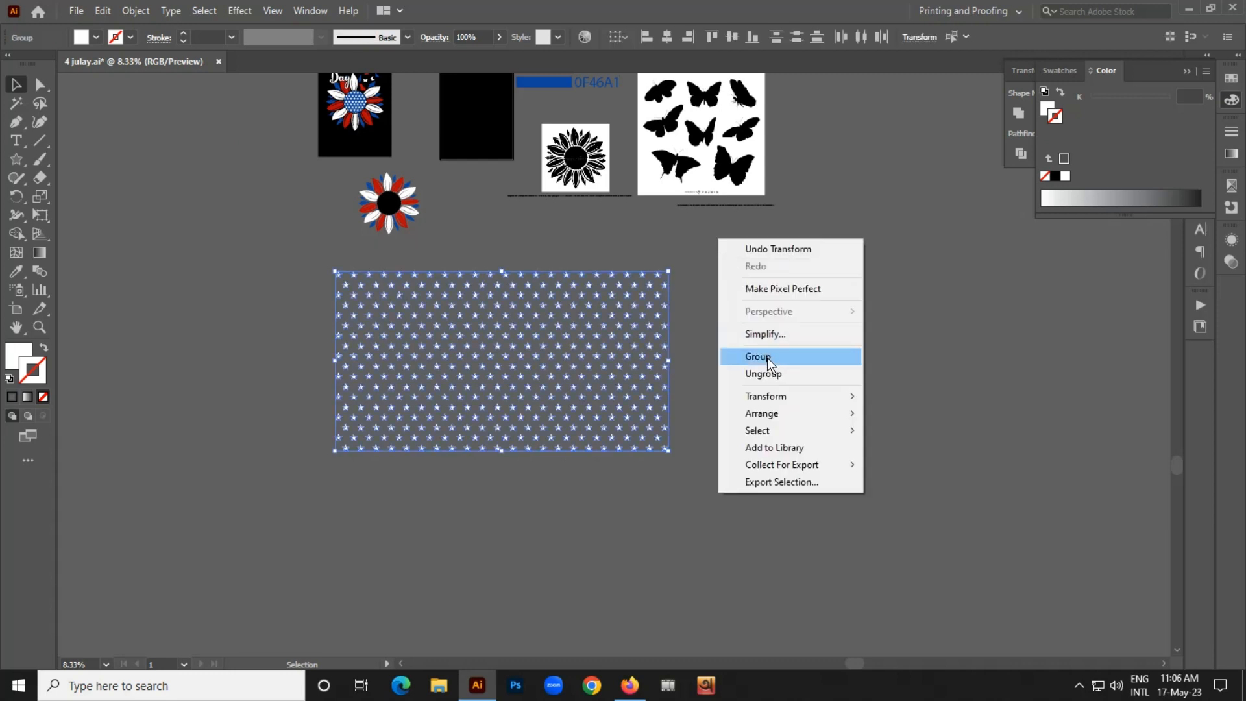
pyautogui.click(767, 357)
# Fill the sunflower's black centre with the blue sampled from the 0F46A1 colour swatch.
pyautogui.hotkey('ctrl', '-')
pyautogui.moveTo(645, 447); pyautogui.dragTo(559, 489)
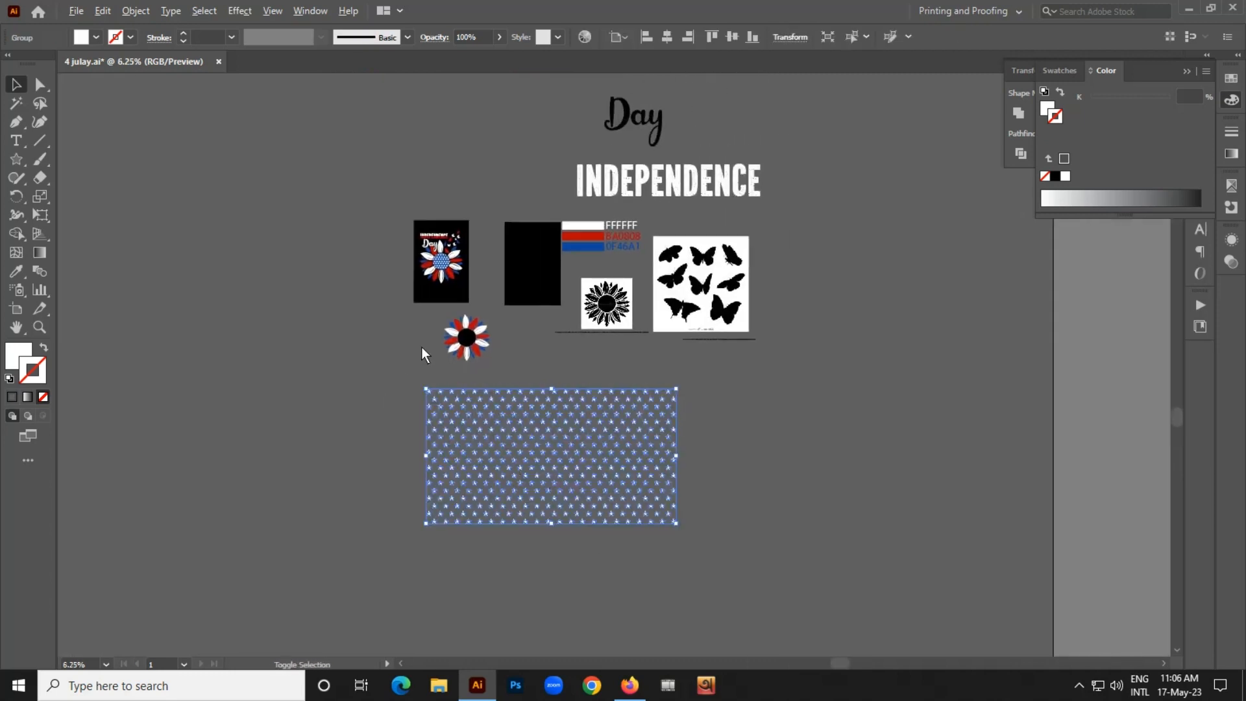
pyautogui.scroll(3, 461, 339)
pyautogui.click(484, 328)
pyautogui.scroll(2, 530, 287)
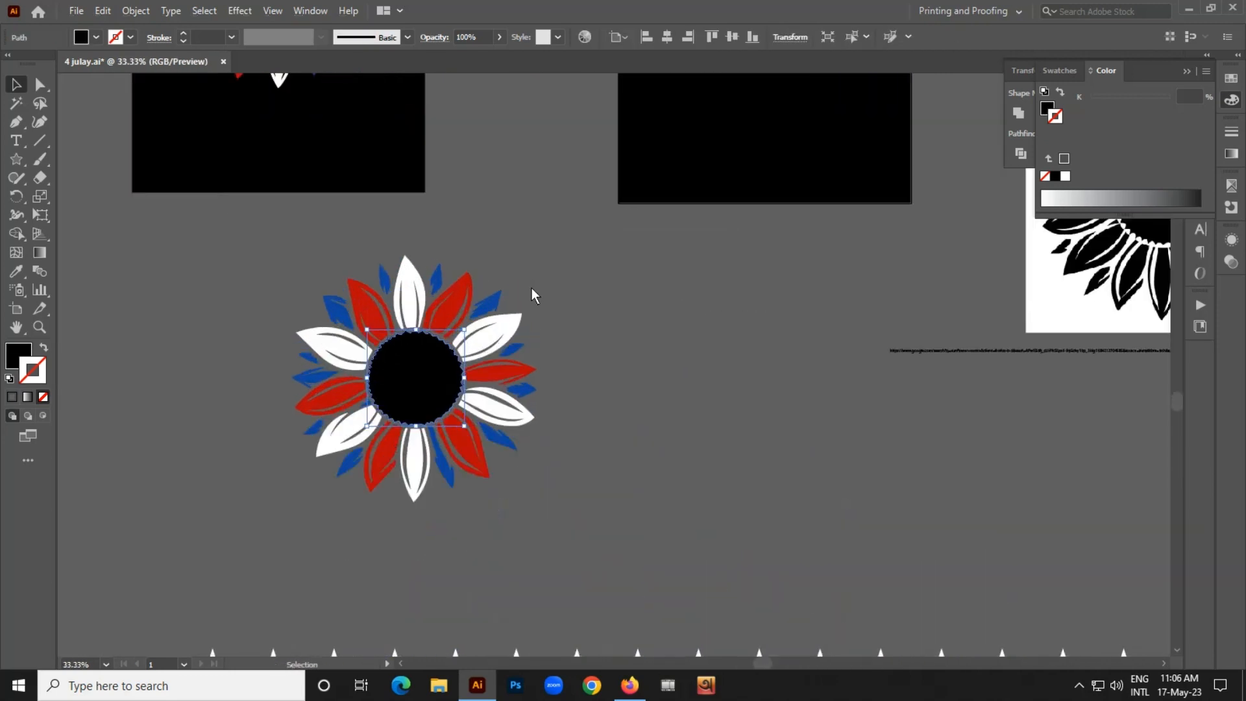
pyautogui.moveTo(559, 325); pyautogui.dragTo(484, 391)
pyautogui.scroll(-1, 318, 372)
pyautogui.scroll(-1, 318, 376)
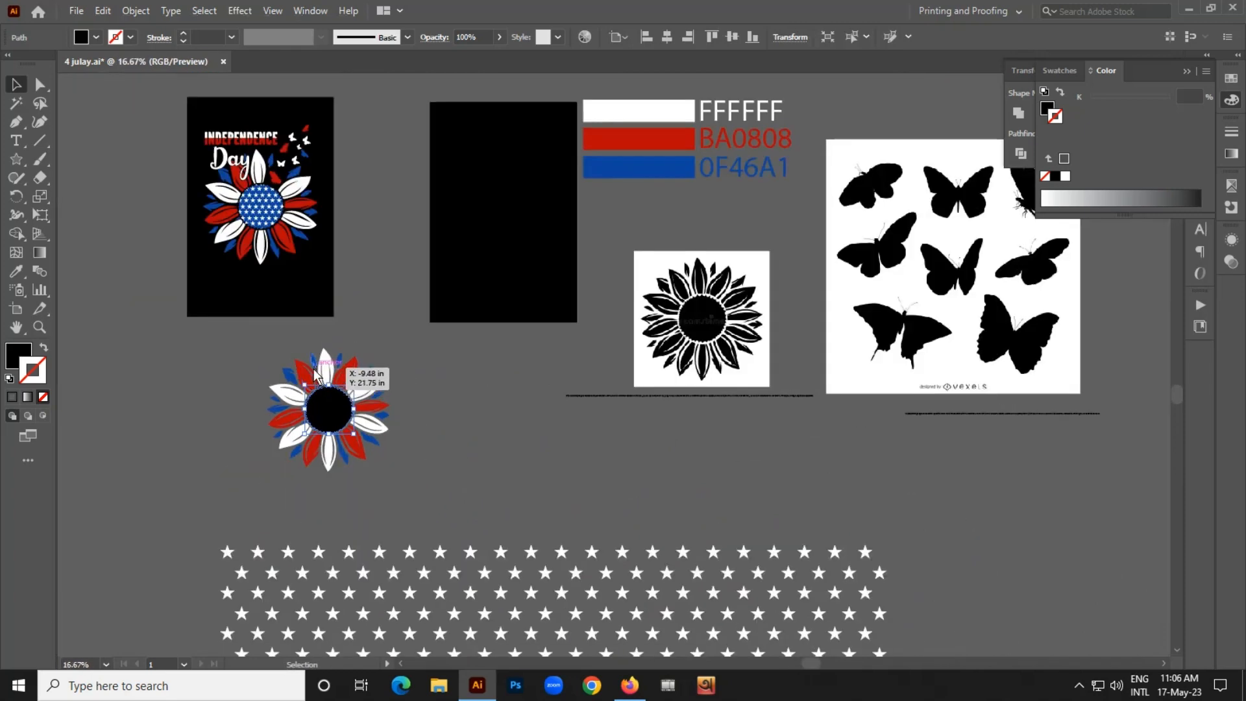
pyautogui.press('i')
pyautogui.click(676, 166)
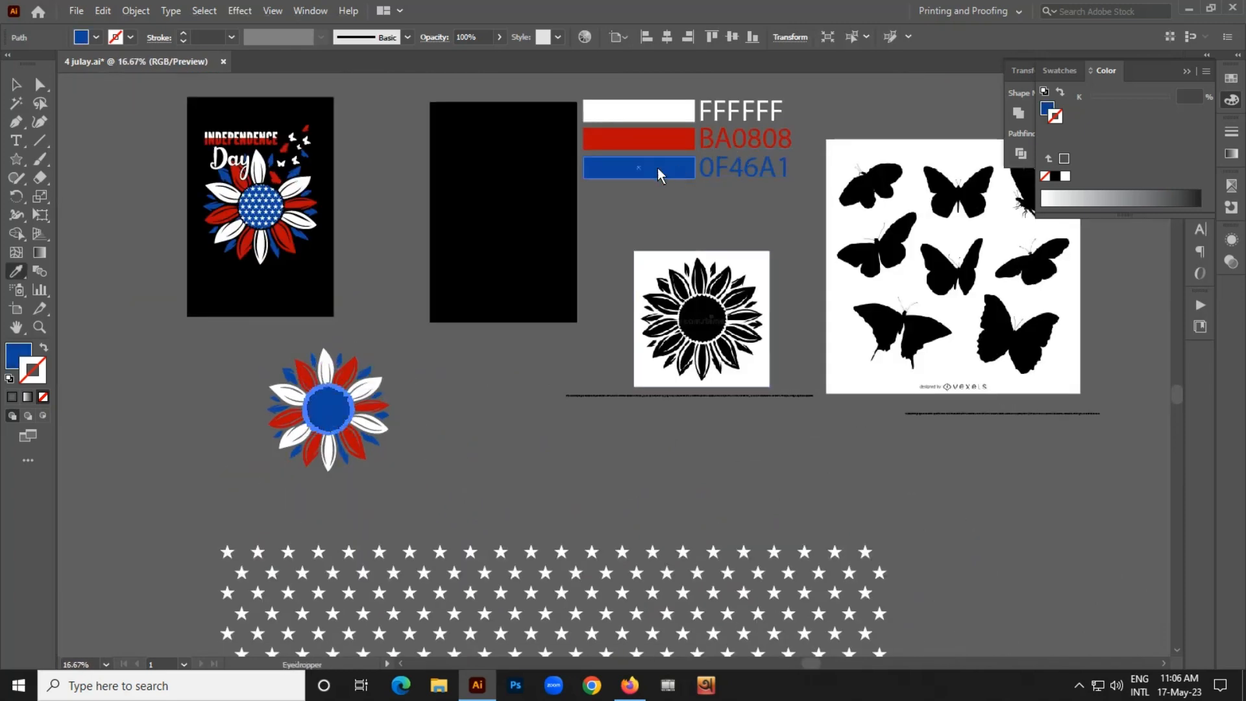
pyautogui.press('v')
# Duplicate the sunflower's blue centre in place, directly in front of the original.
pyautogui.scroll(3, 335, 416)
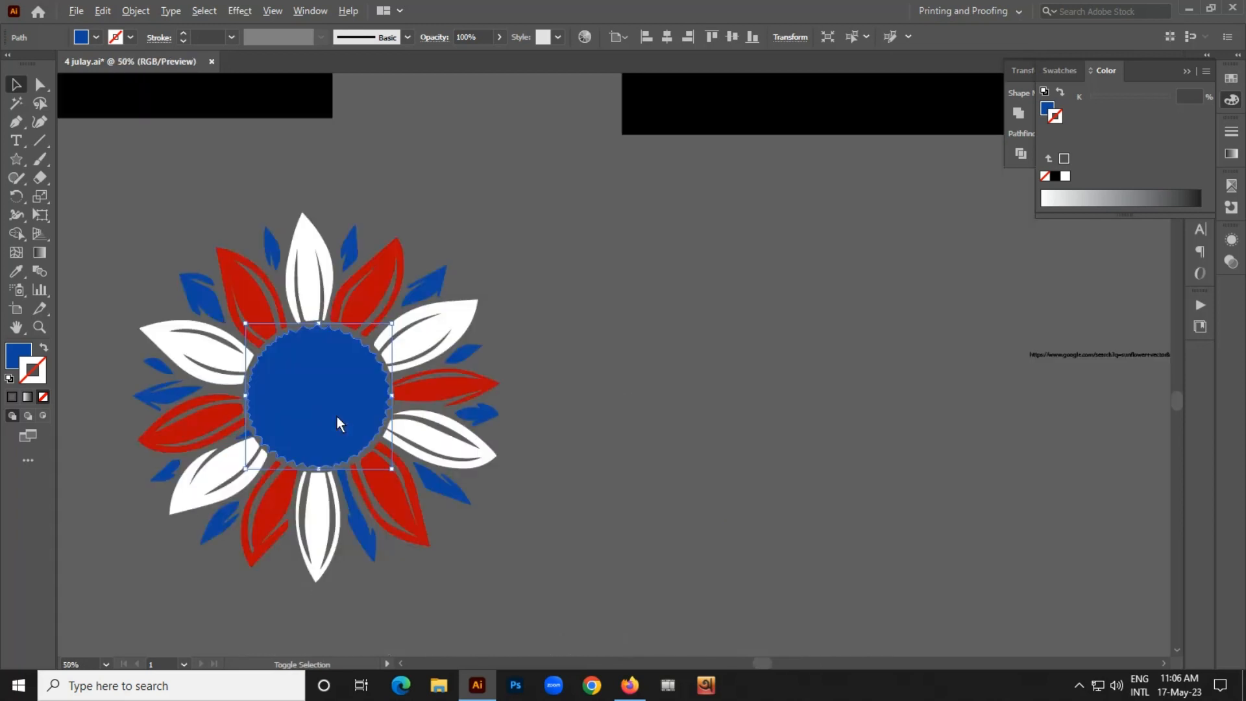
pyautogui.press('a')
pyautogui.moveTo(337, 410); pyautogui.dragTo(534, 388)
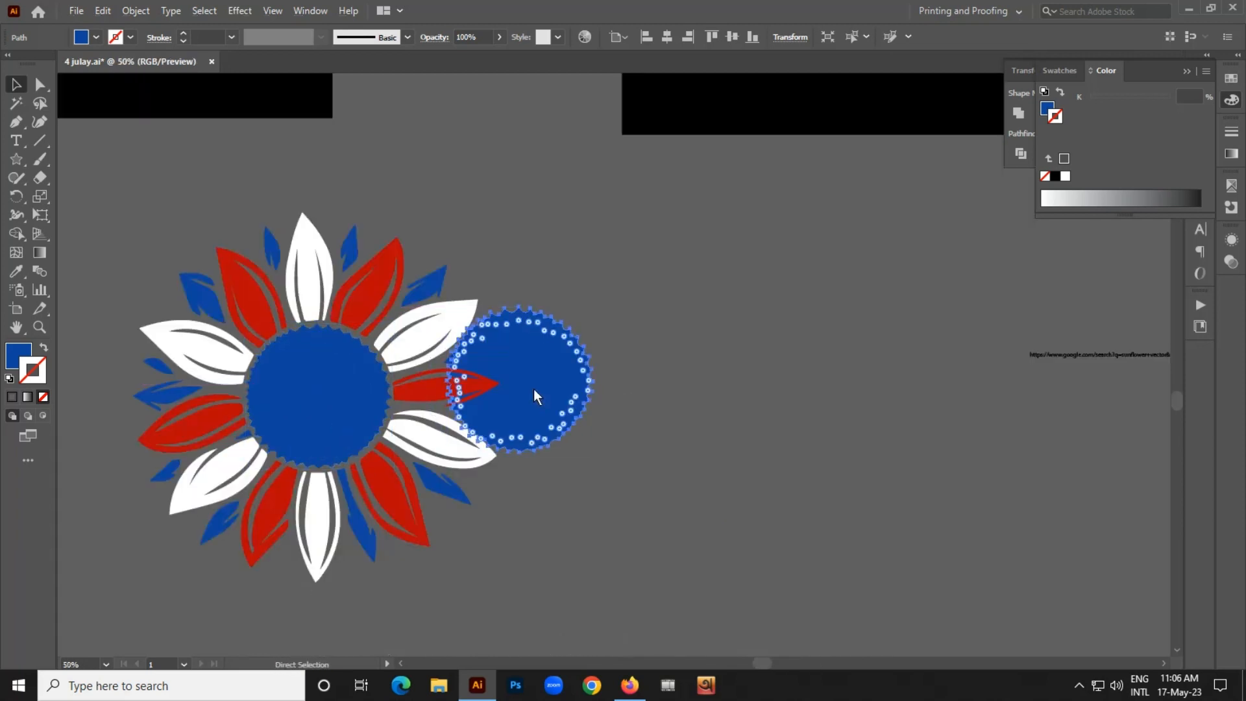
pyautogui.hotkey('ctrl', 'z')
pyautogui.press('v')
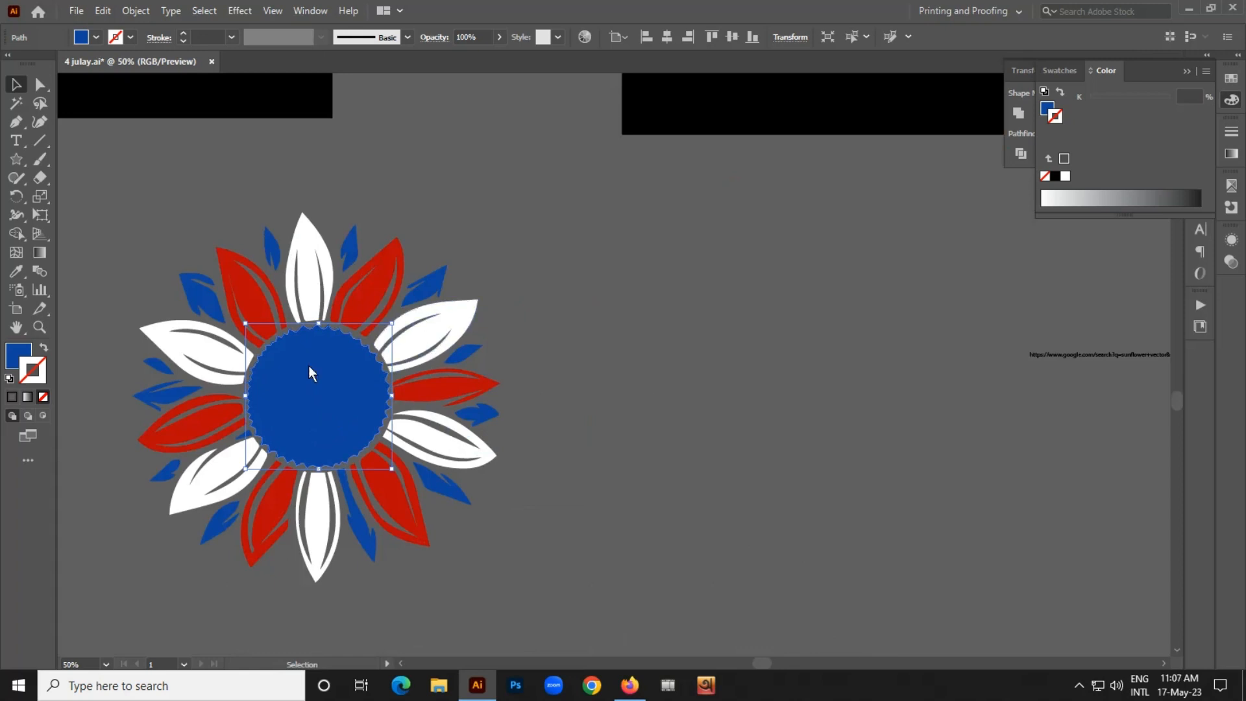
# Fill the front copy of the flower centre with green 3ED646.
pyautogui.doubleClick(19, 355)
pyautogui.click(652, 376)
pyautogui.click(561, 269)
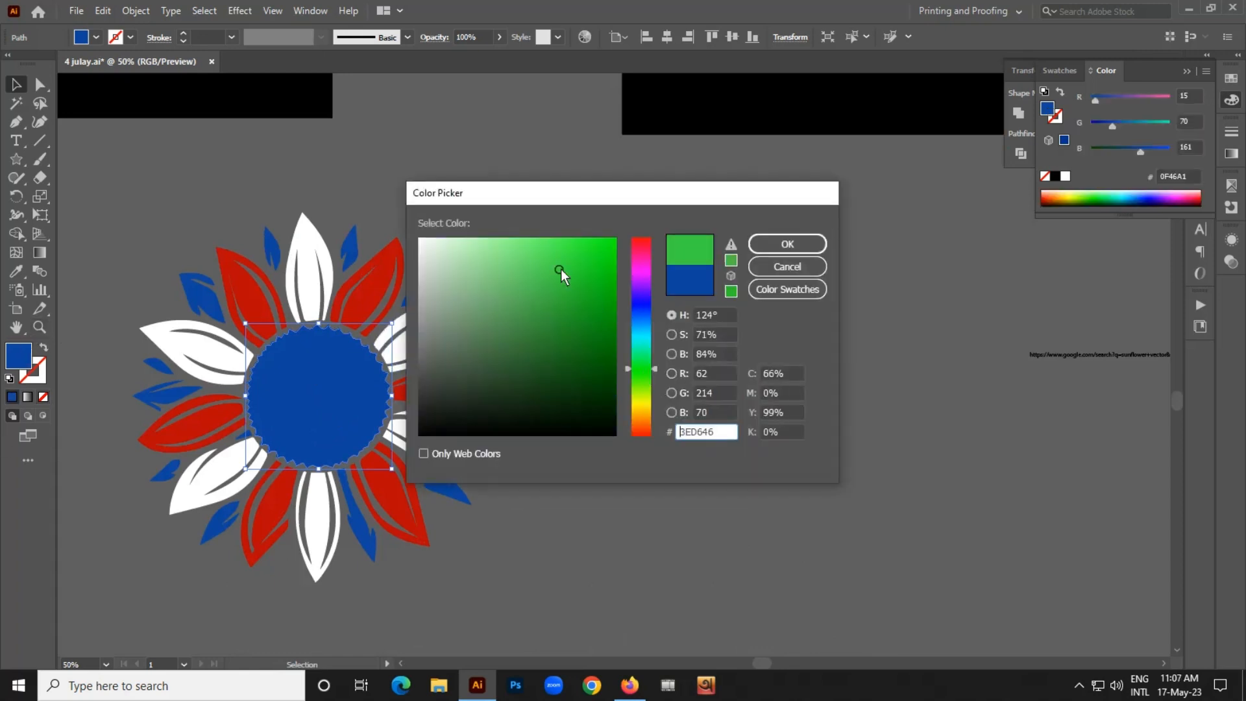
pyautogui.click(760, 245)
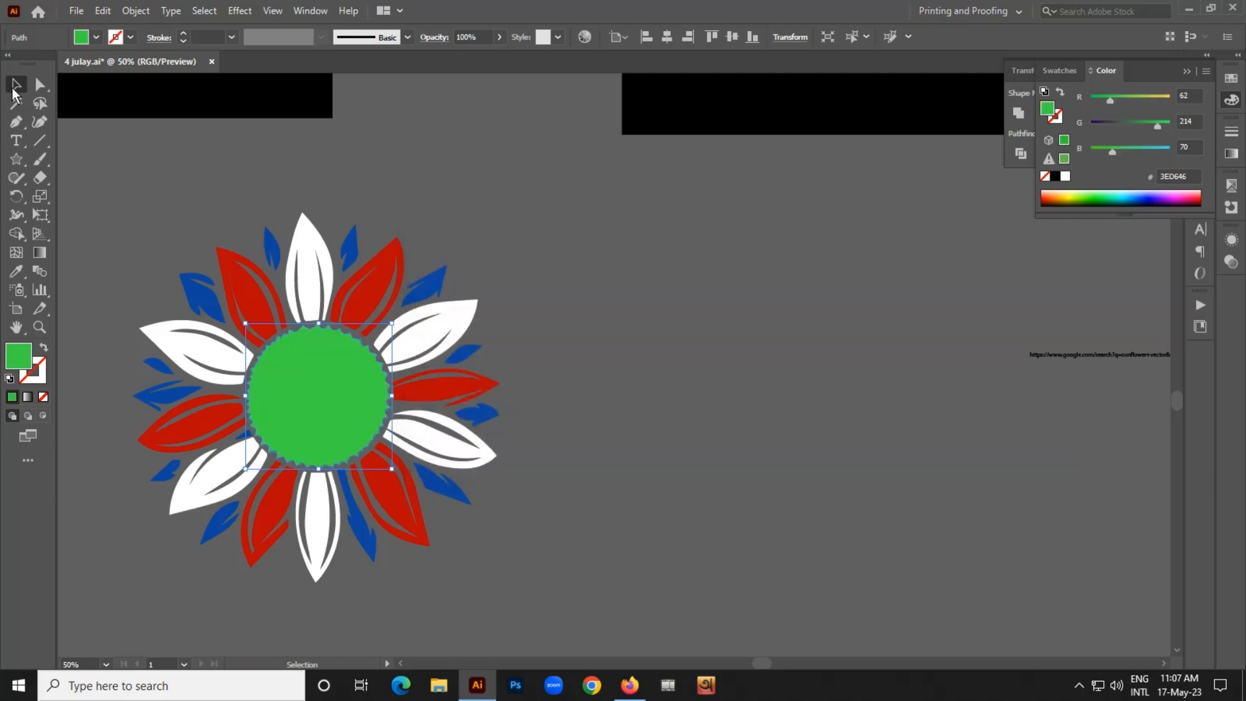
pyautogui.click(152, 179)
pyautogui.moveTo(310, 404); pyautogui.dragTo(340, 414)
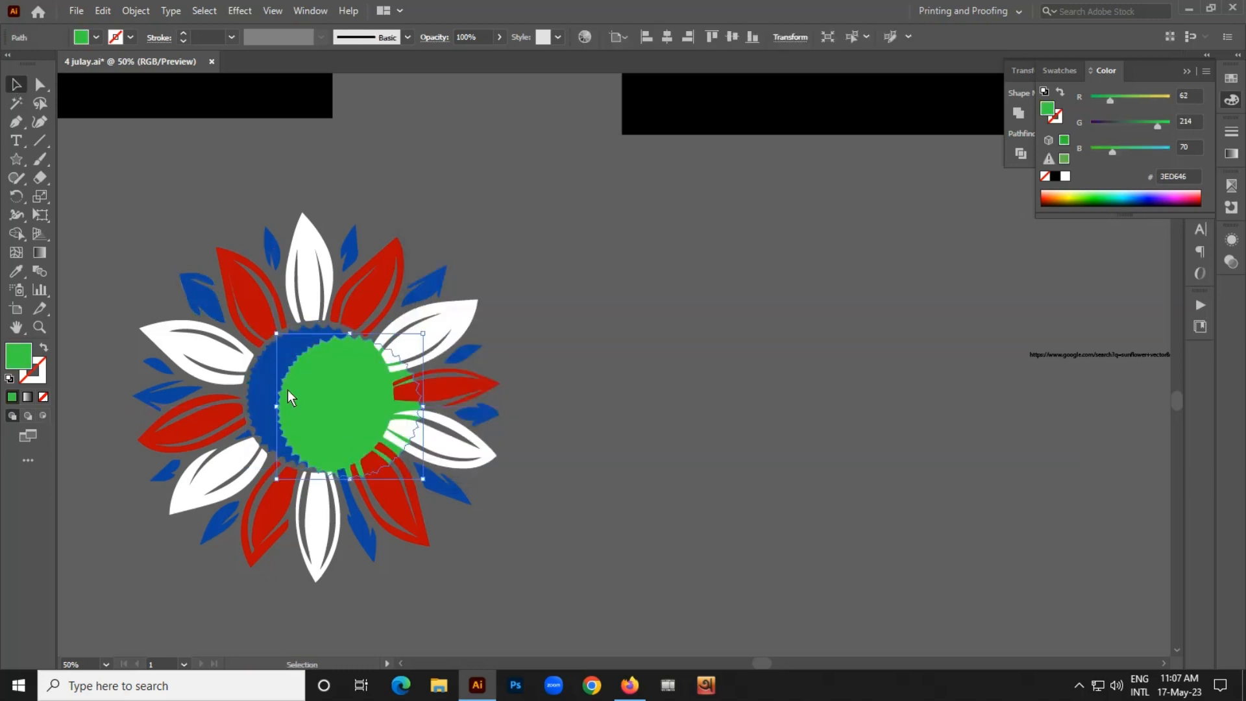
pyautogui.hotkey('ctrl', 'z')
pyautogui.click(660, 364)
# Move the grouped star pattern up so that it overlaps the sunflower.
pyautogui.scroll(-3, 584, 377)
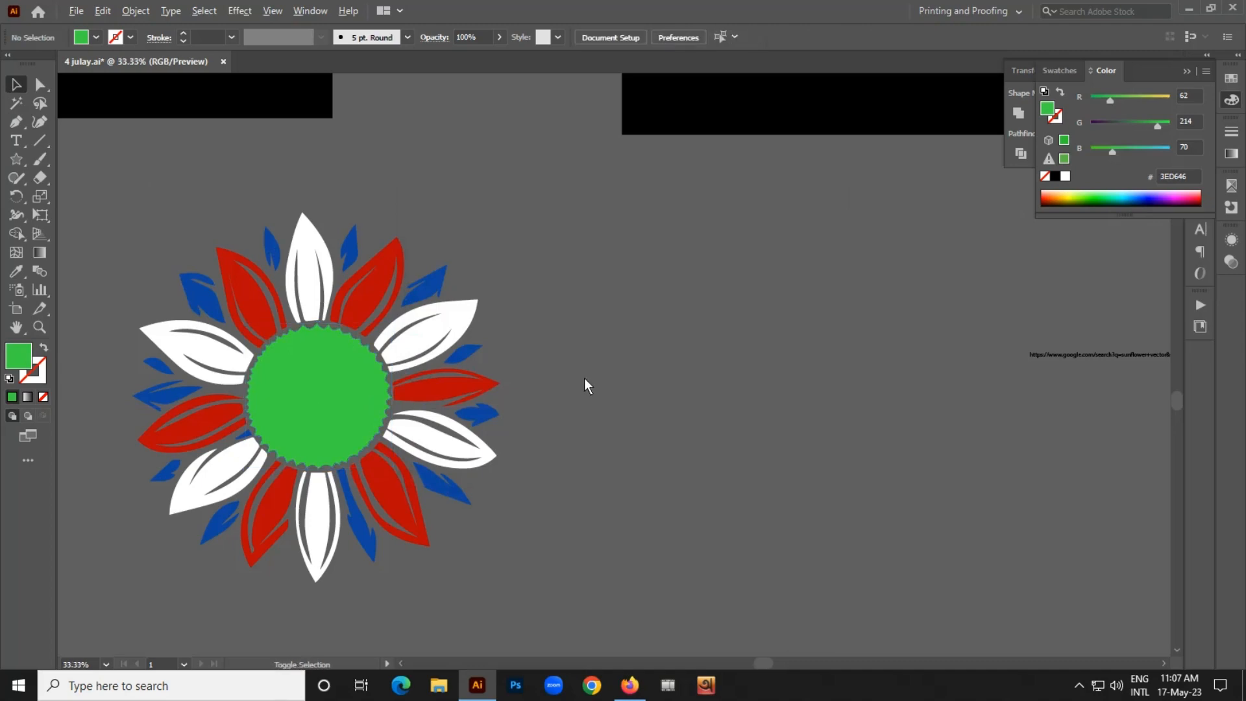
pyautogui.moveTo(654, 588); pyautogui.dragTo(483, 155)
pyautogui.click(434, 378)
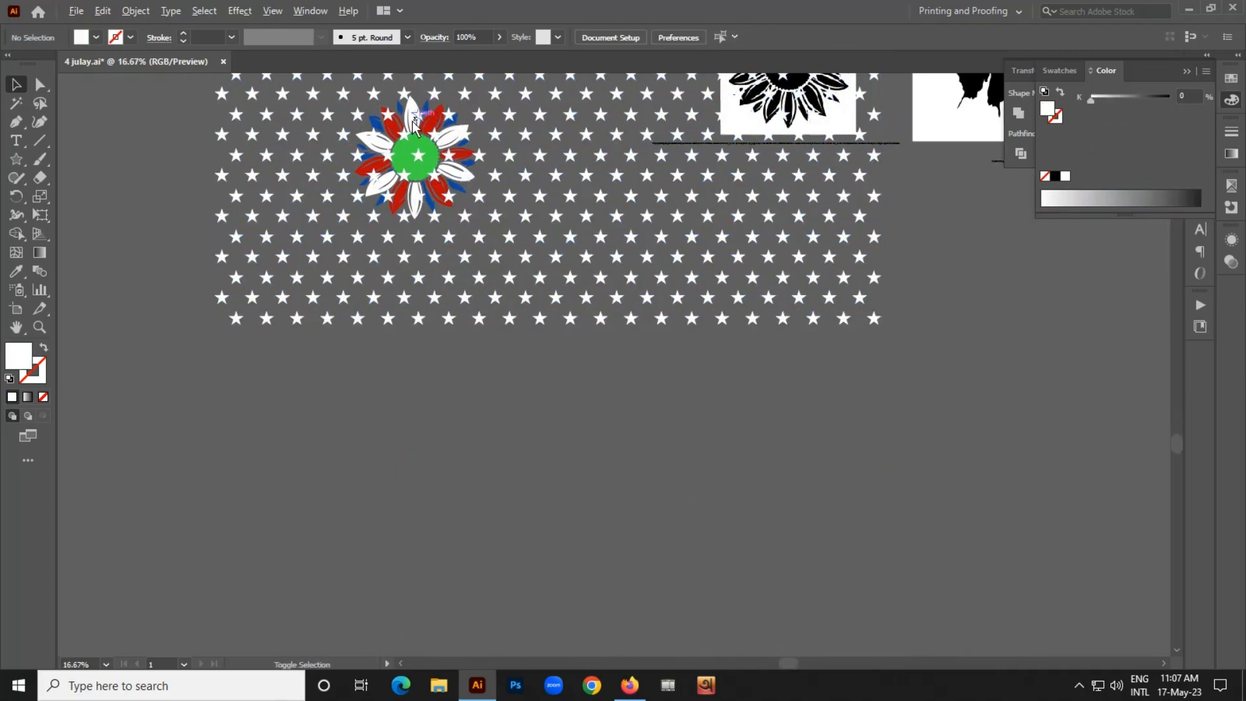
pyautogui.scroll(6, 415, 159)
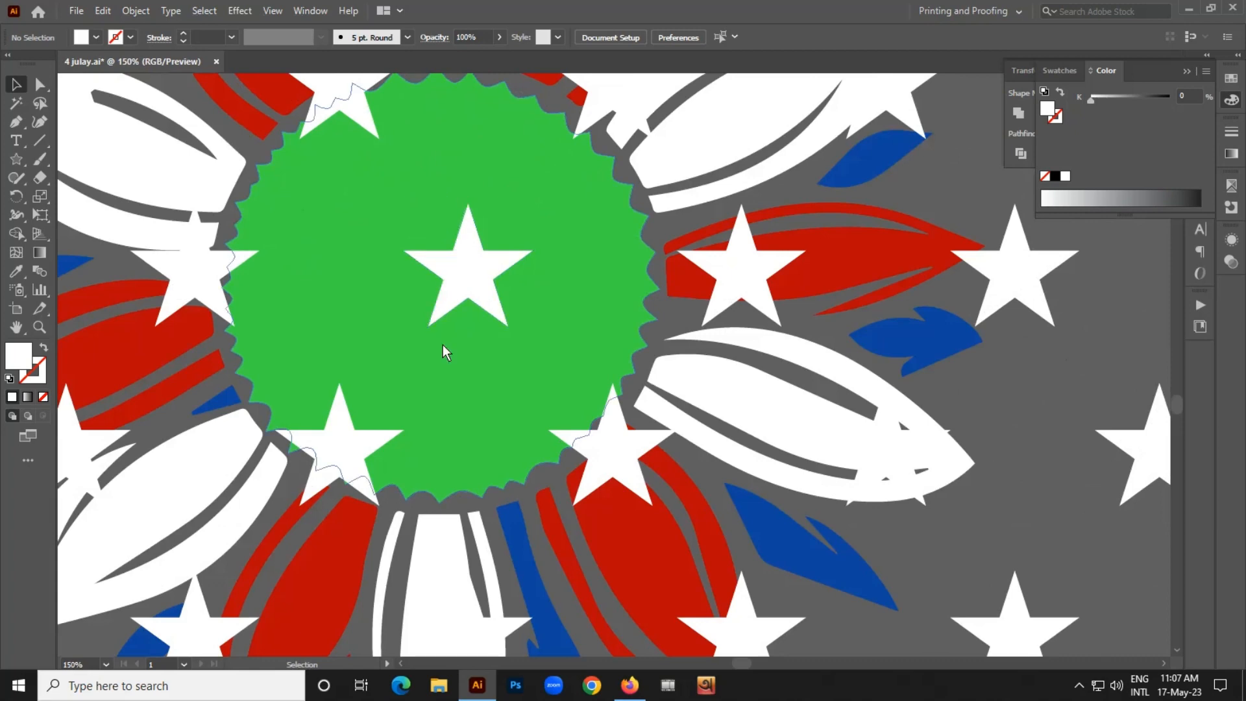
pyautogui.scroll(-3, 443, 346)
pyautogui.scroll(-1, 293, 538)
# Scale the star pattern down in two passes until many small stars fit within the green centre.
pyautogui.click(292, 540)
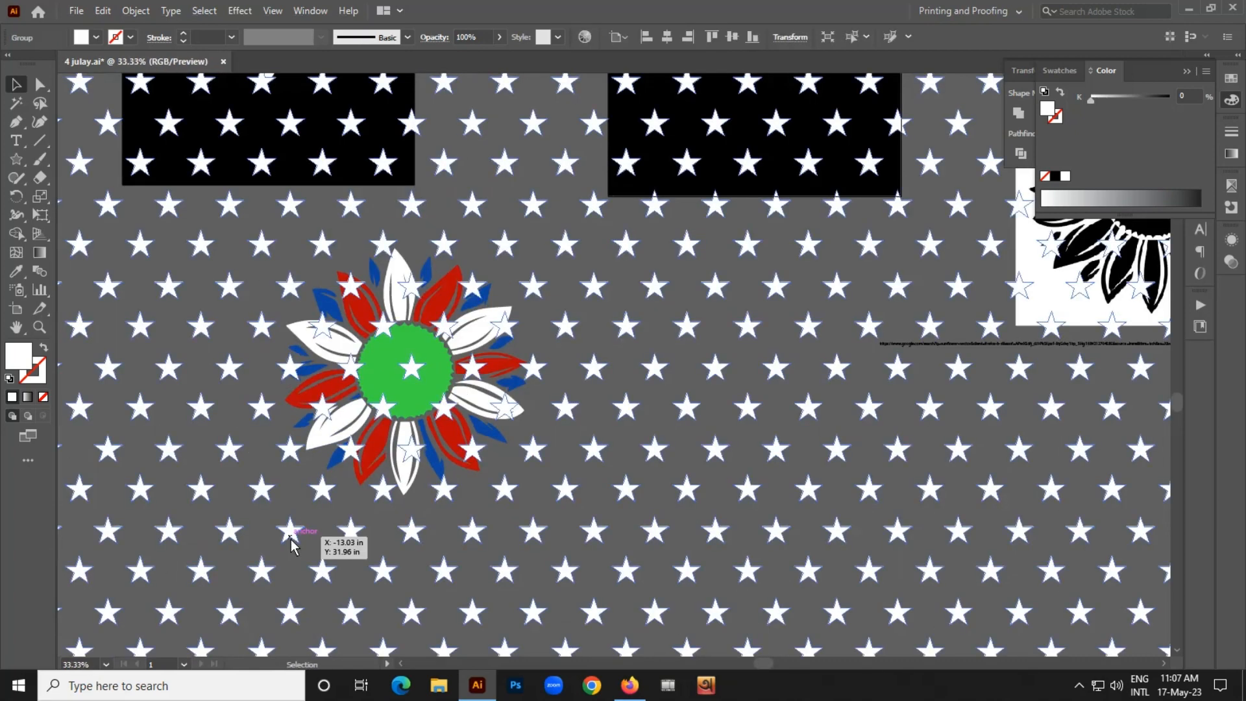
pyautogui.scroll(-1, 292, 545)
pyautogui.moveTo(575, 130); pyautogui.dragTo(572, 279)
pyautogui.scroll(2, 529, 472)
pyautogui.keyDown('shift'); pyautogui.click(397, 478); pyautogui.keyUp('shift')
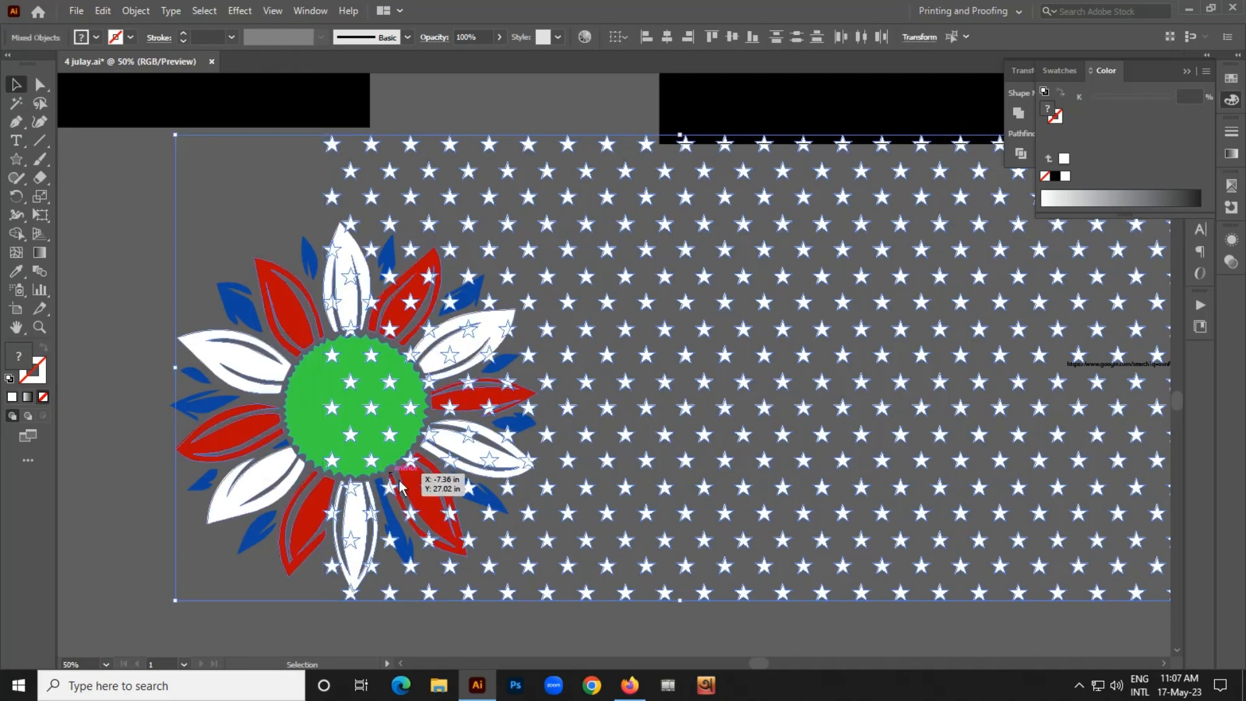
pyautogui.click(574, 577)
pyautogui.moveTo(613, 406); pyautogui.dragTo(408, 398)
pyautogui.moveTo(549, 122); pyautogui.dragTo(536, 239)
pyautogui.click(476, 151)
pyautogui.scroll(1, 329, 422)
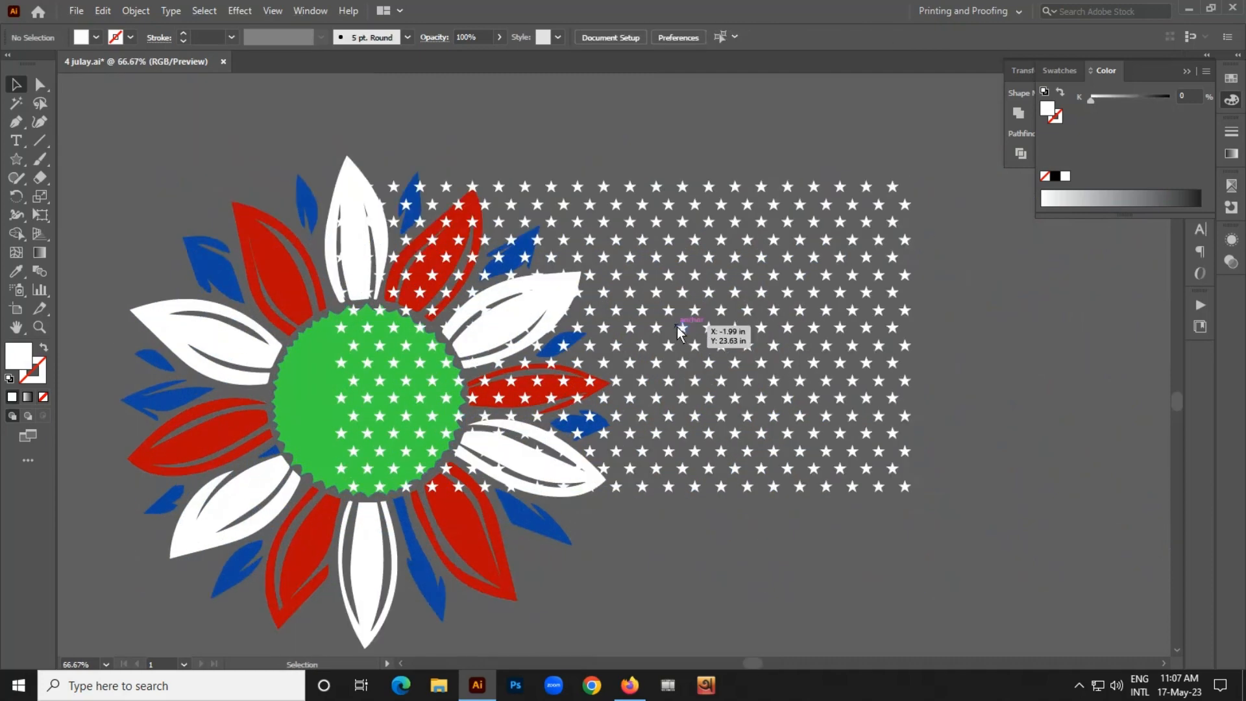
# Position the star pattern so it covers the whole green centre and enlarge it slightly.
pyautogui.moveTo(708, 338); pyautogui.dragTo(517, 366)
pyautogui.click(837, 487)
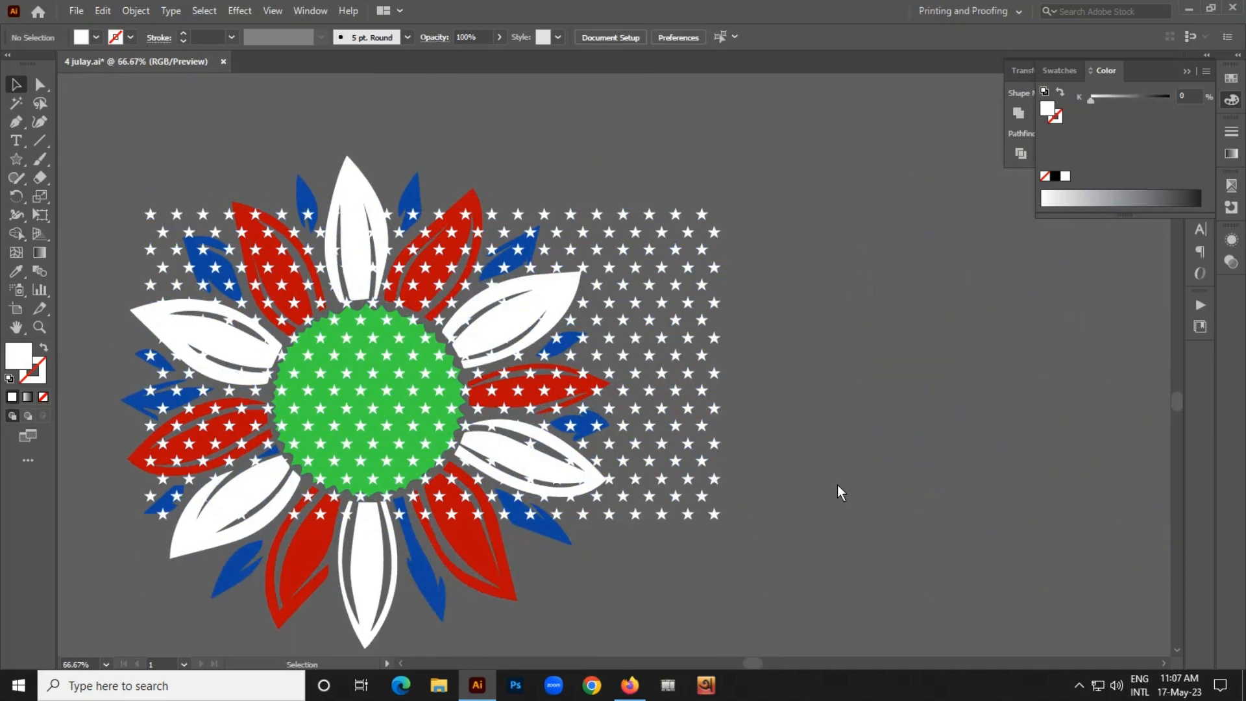
pyautogui.scroll(1, 552, 255)
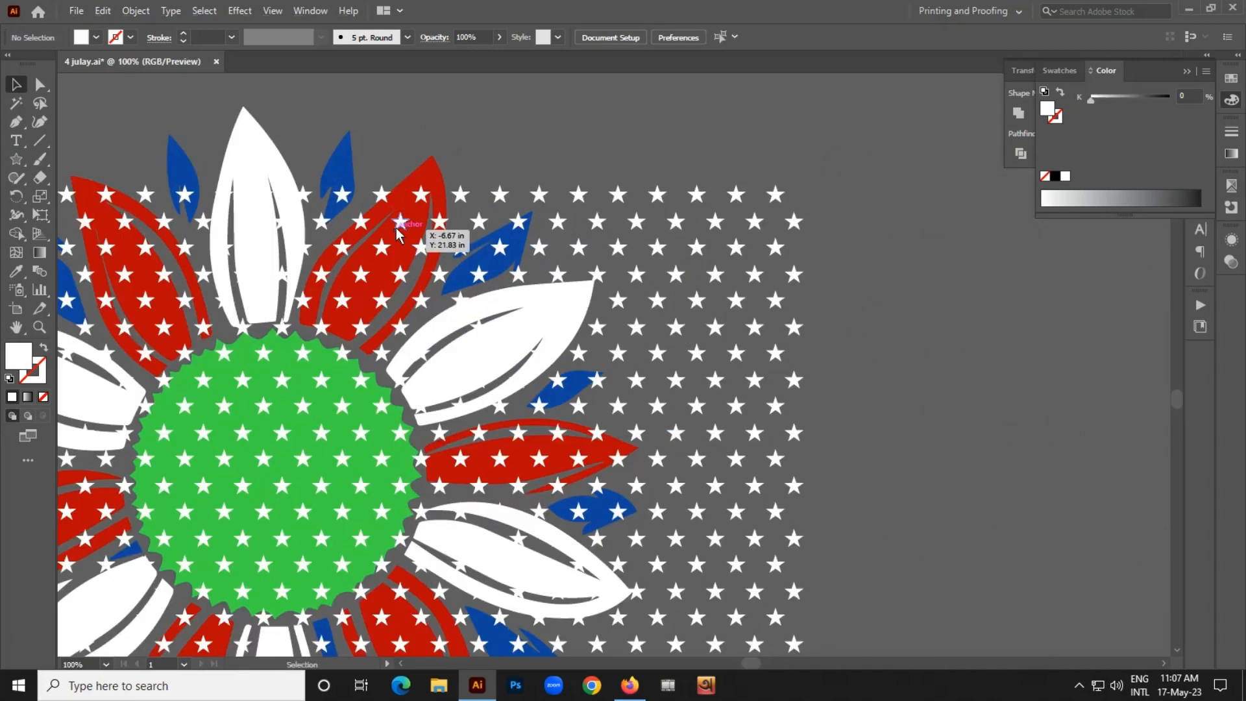
pyautogui.click(398, 227)
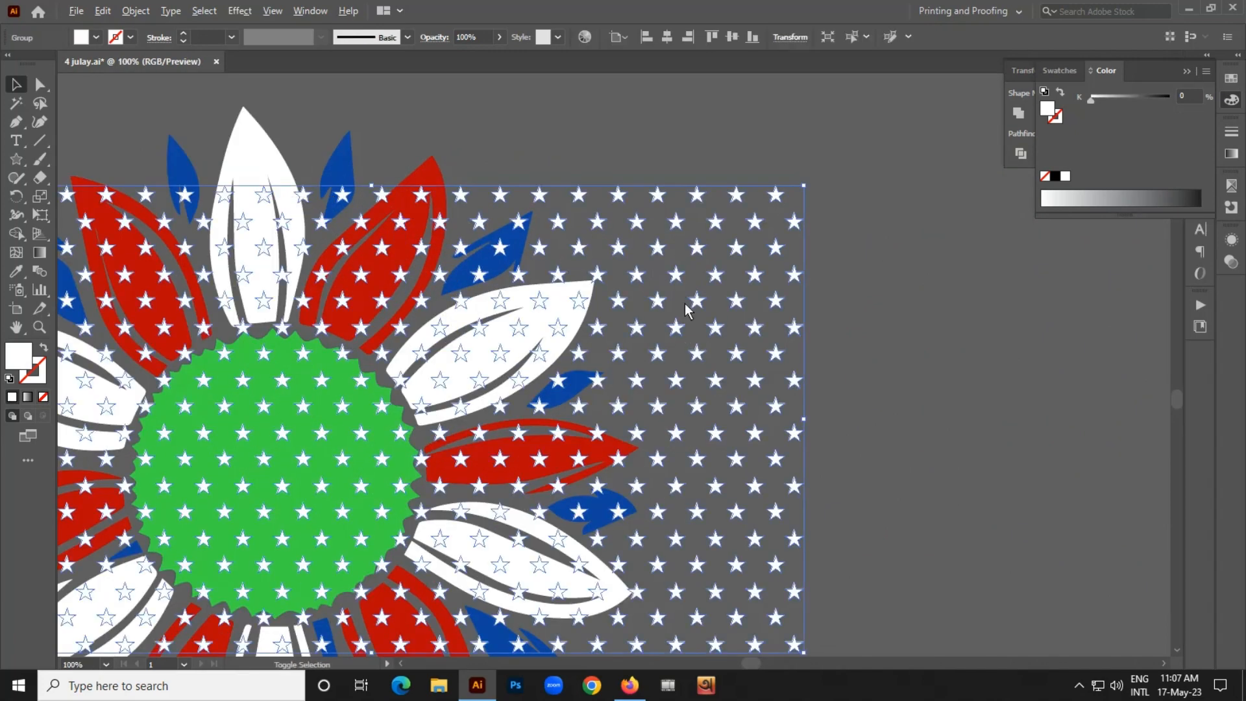
pyautogui.moveTo(804, 186); pyautogui.dragTo(832, 127)
pyautogui.scroll(-3, 787, 266)
pyautogui.click(893, 407)
pyautogui.moveTo(894, 406); pyautogui.dragTo(792, 392)
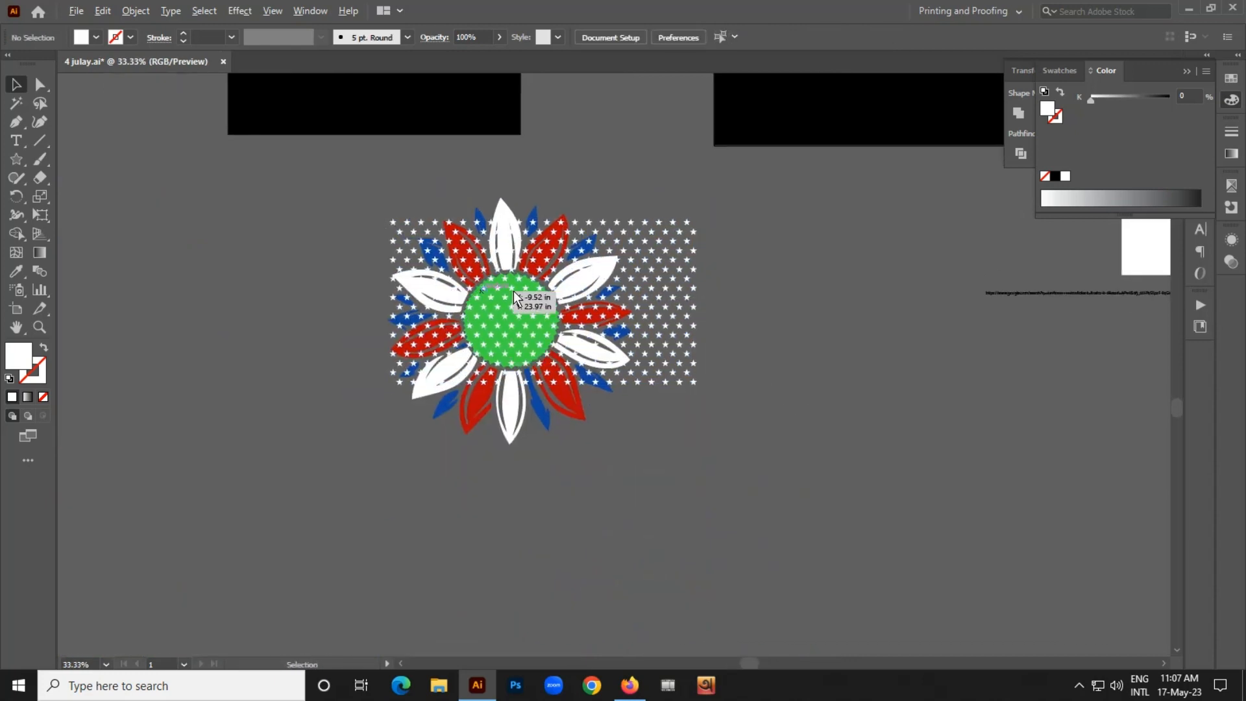
# Bring the green centre copy to the front, above the star pattern.
pyautogui.scroll(3, 515, 299)
pyautogui.click(508, 282)
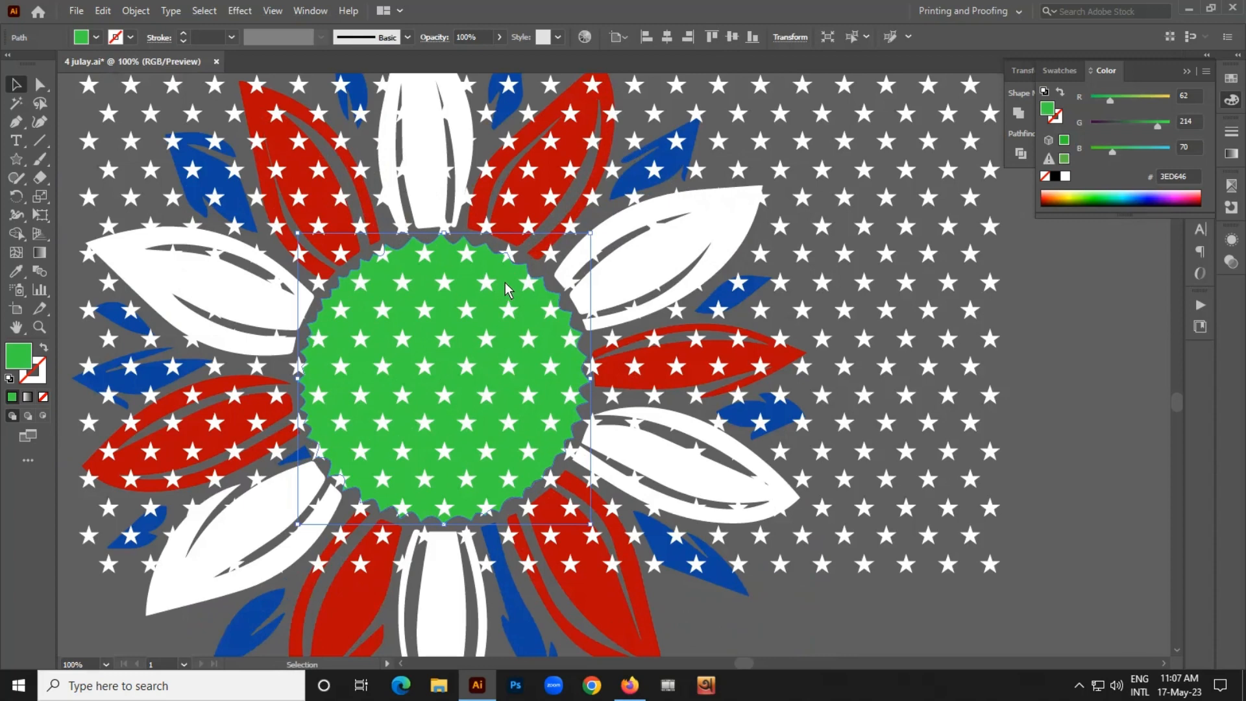
pyautogui.rightClick(506, 283)
pyautogui.moveTo(657, 564)
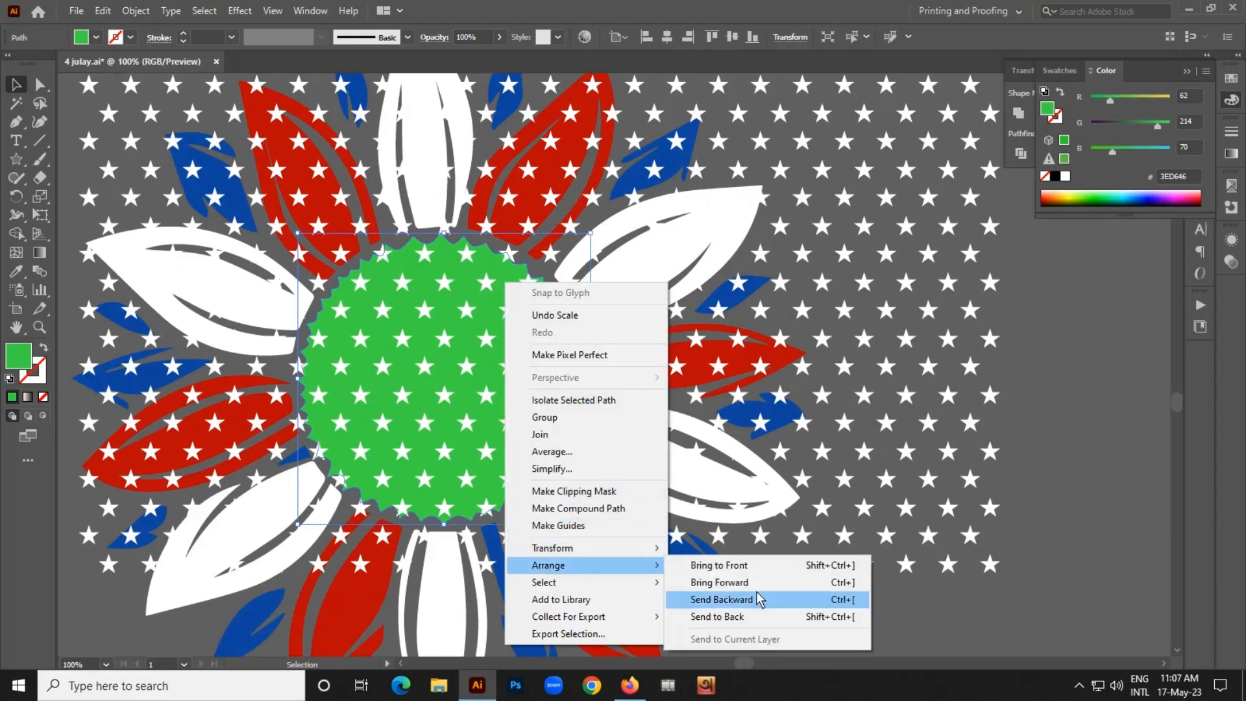
pyautogui.click(727, 566)
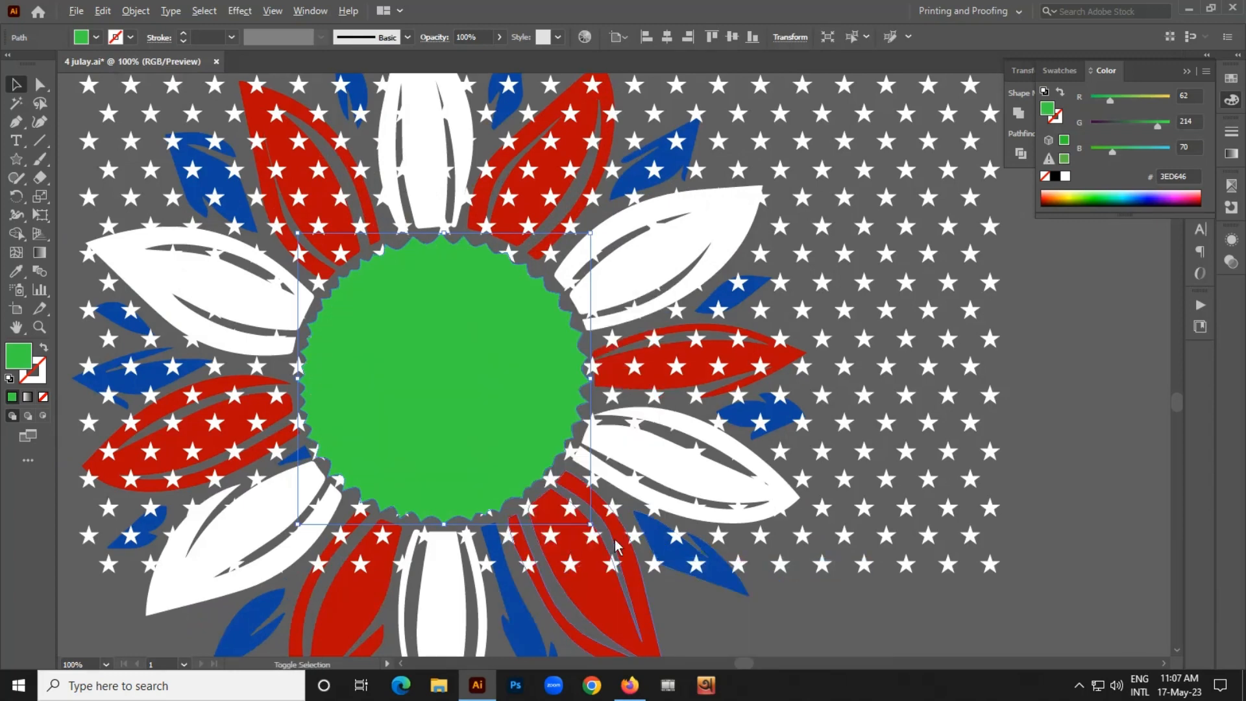
pyautogui.click(884, 504)
pyautogui.moveTo(452, 357); pyautogui.dragTo(751, 328)
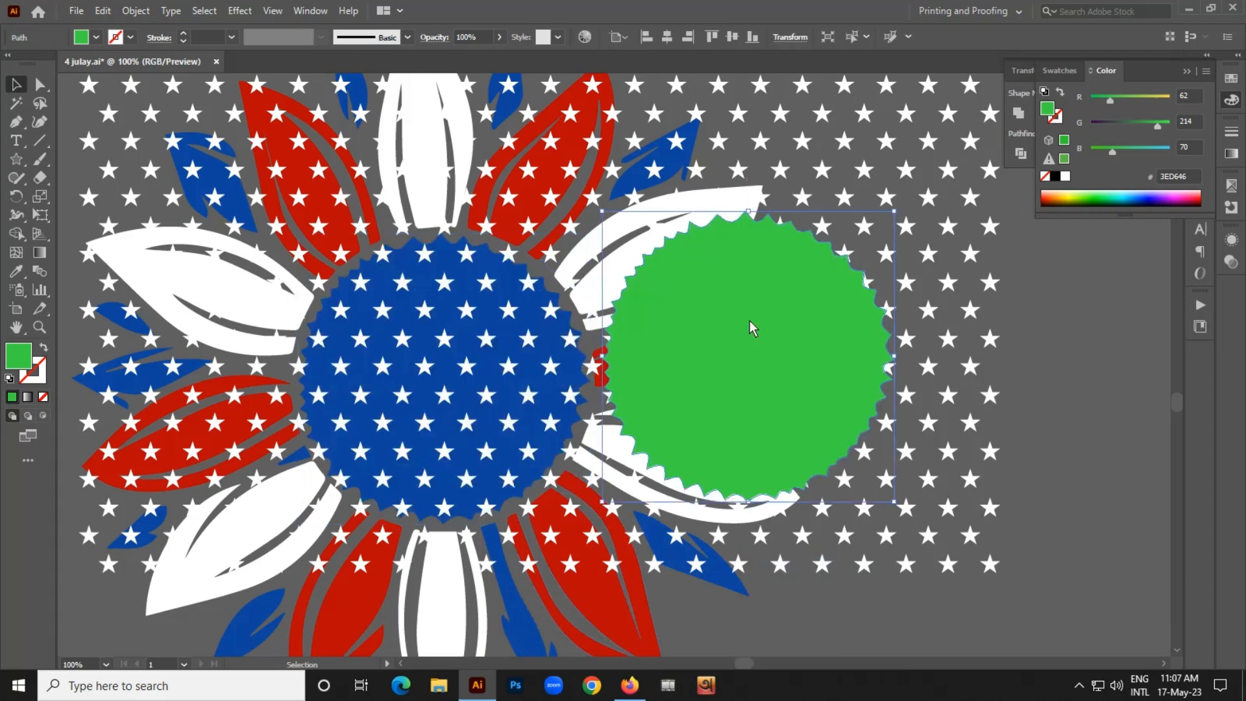
pyautogui.hotkey('ctrl', 'z')
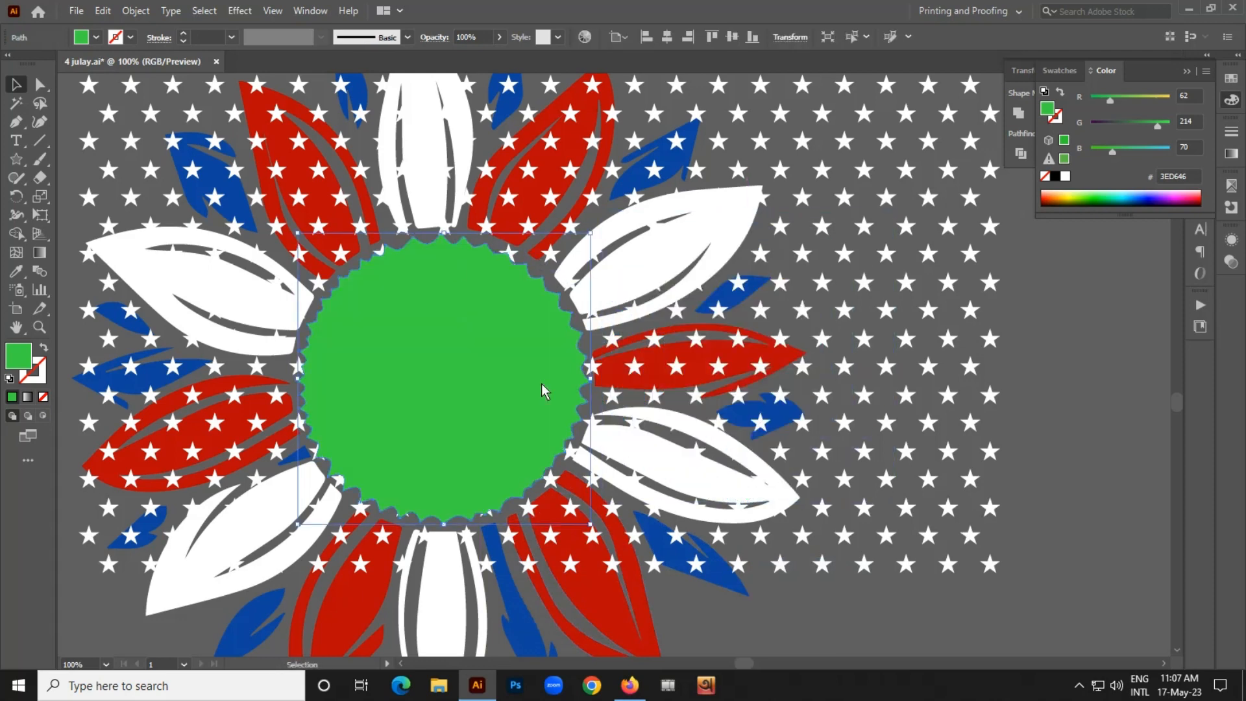
# Make a clipping mask from the green centre copy and the star pattern so the stars show only inside the blue centre.
pyautogui.scroll(-1, 584, 515)
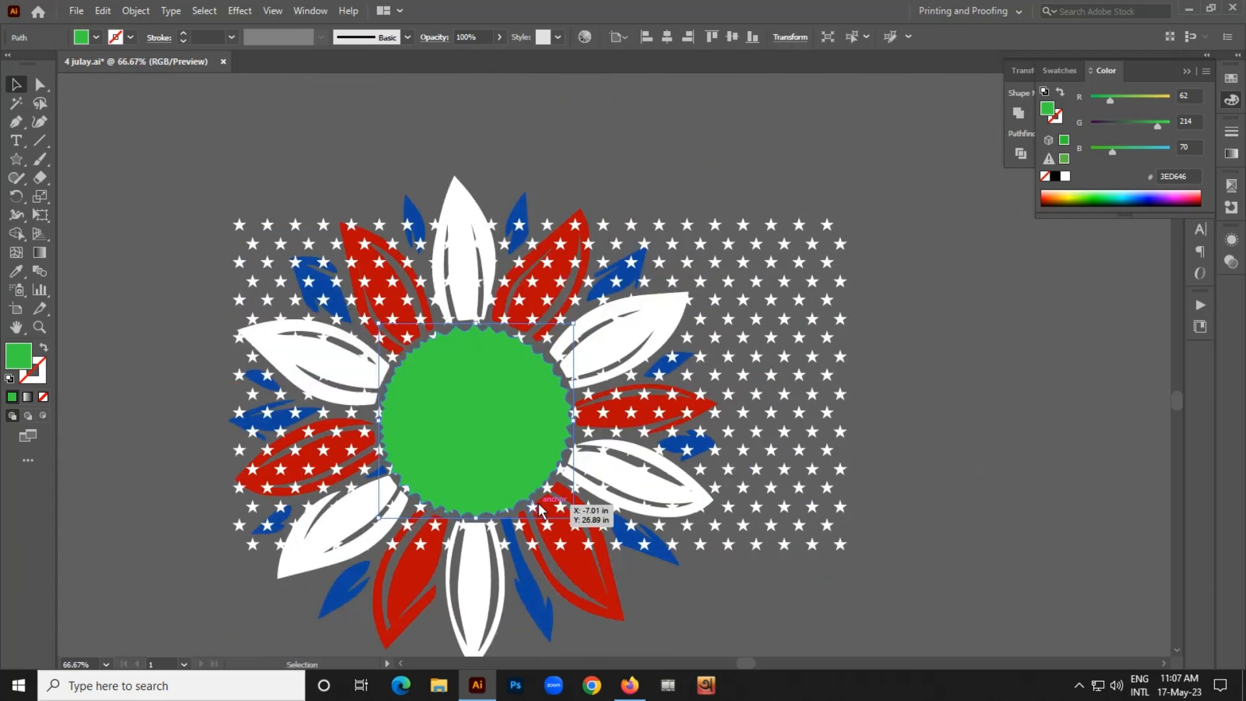
pyautogui.keyDown('shift'); pyautogui.click(282, 247); pyautogui.keyUp('shift')
pyautogui.scroll(2, 447, 365)
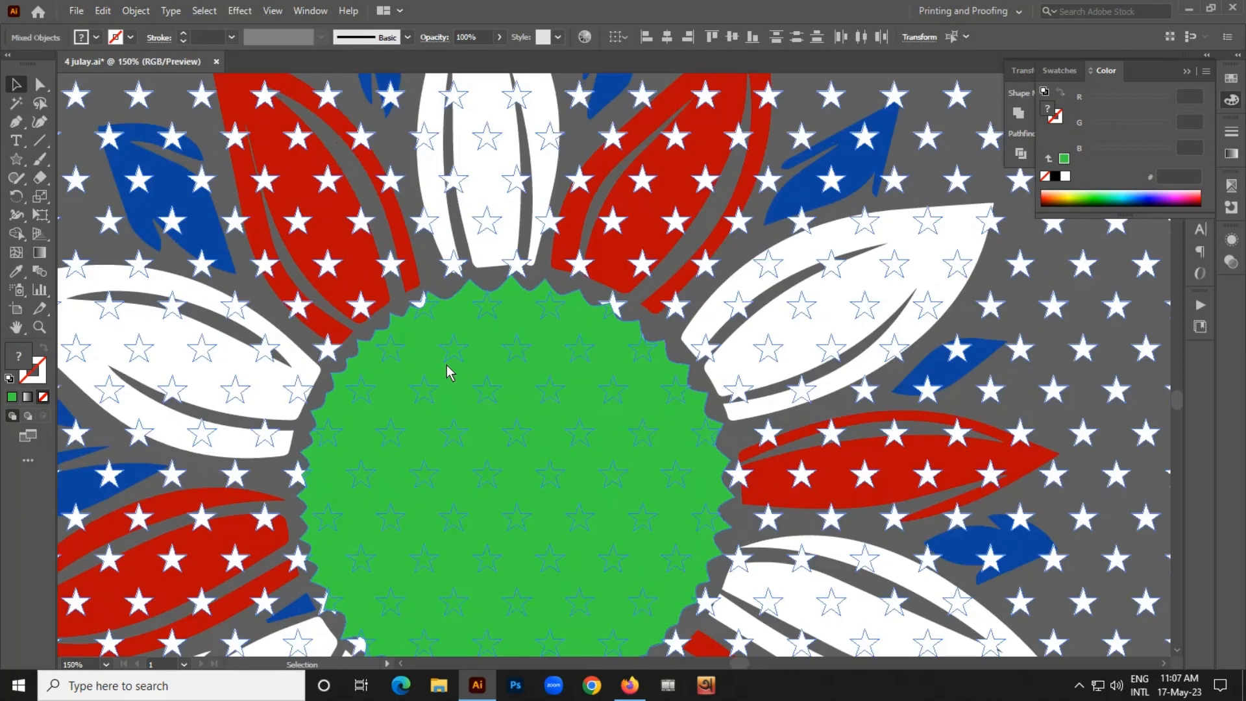
pyautogui.rightClick(447, 365)
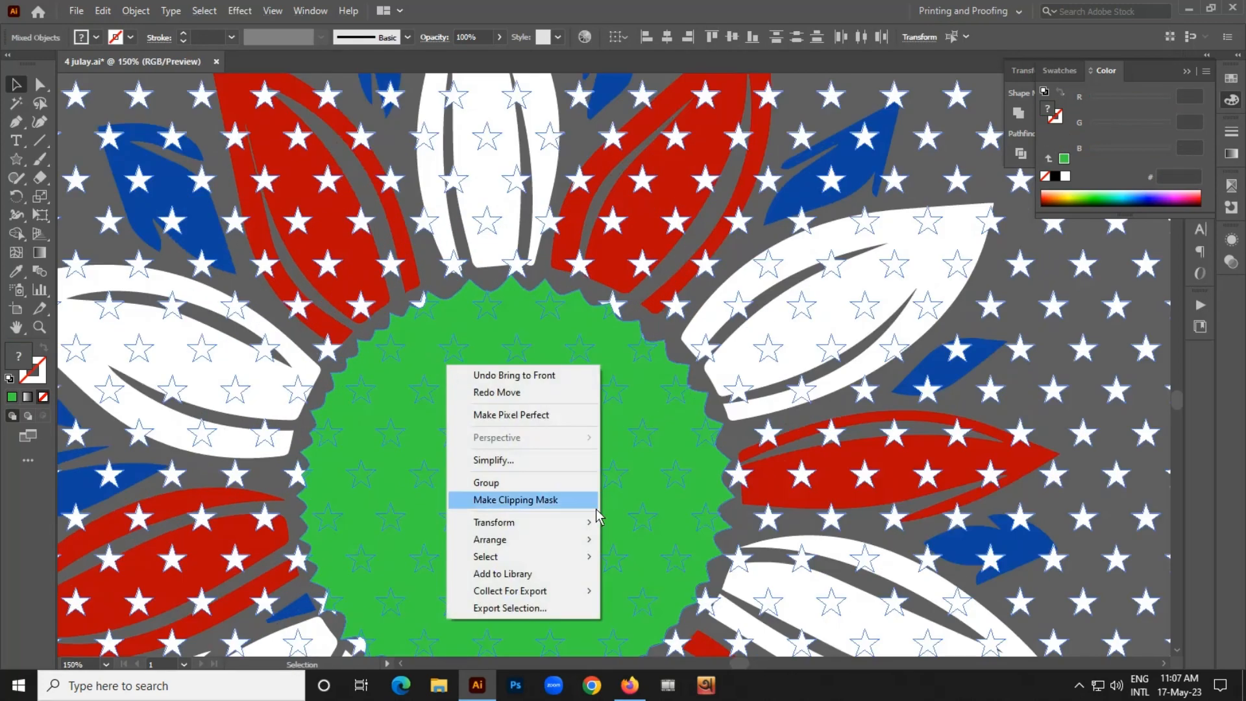
pyautogui.click(503, 501)
pyautogui.scroll(-4, 418, 383)
pyautogui.click(644, 466)
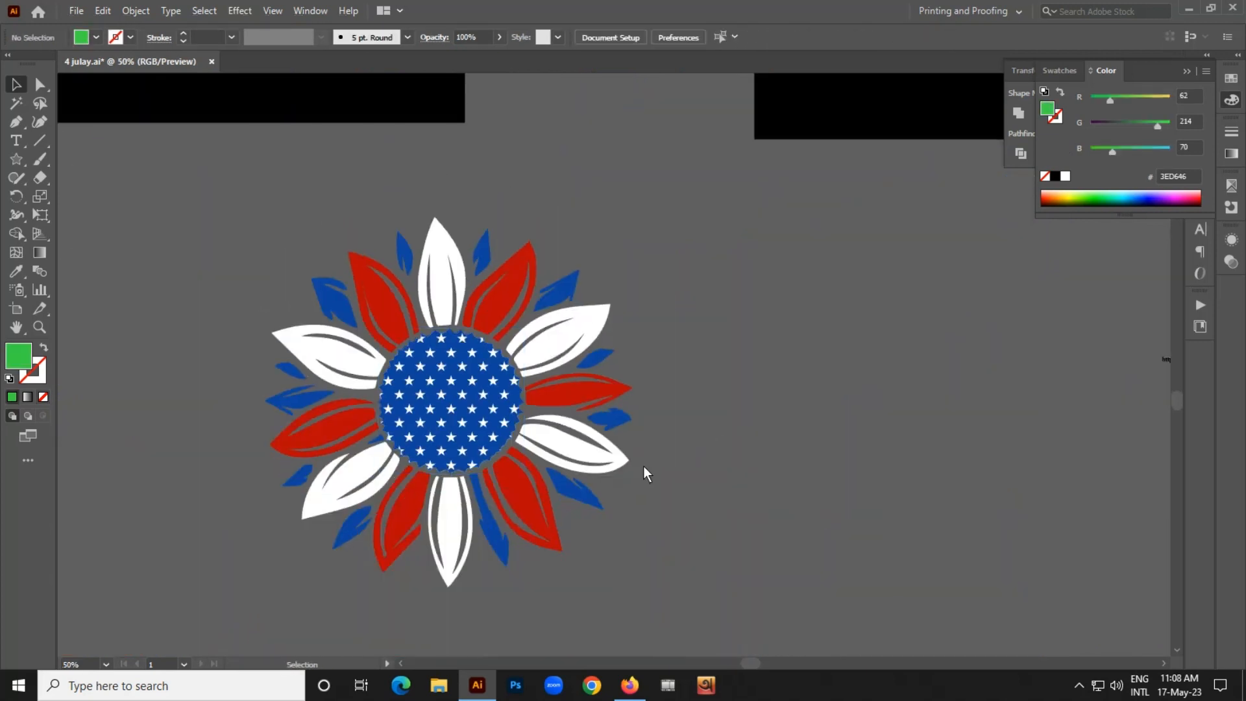
# Select the whole sunflower with its star-filled centre and group it.
pyautogui.moveTo(655, 509); pyautogui.dragTo(625, 399)
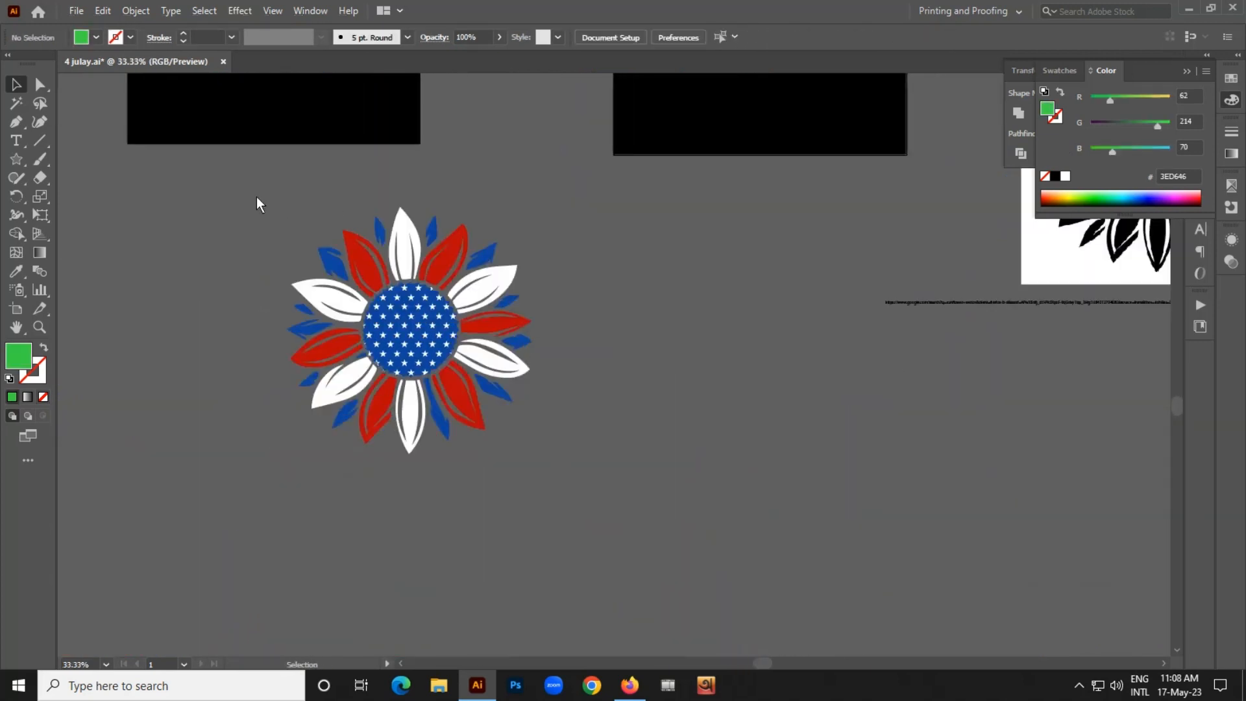
pyautogui.moveTo(540, 524); pyautogui.dragTo(495, 208)
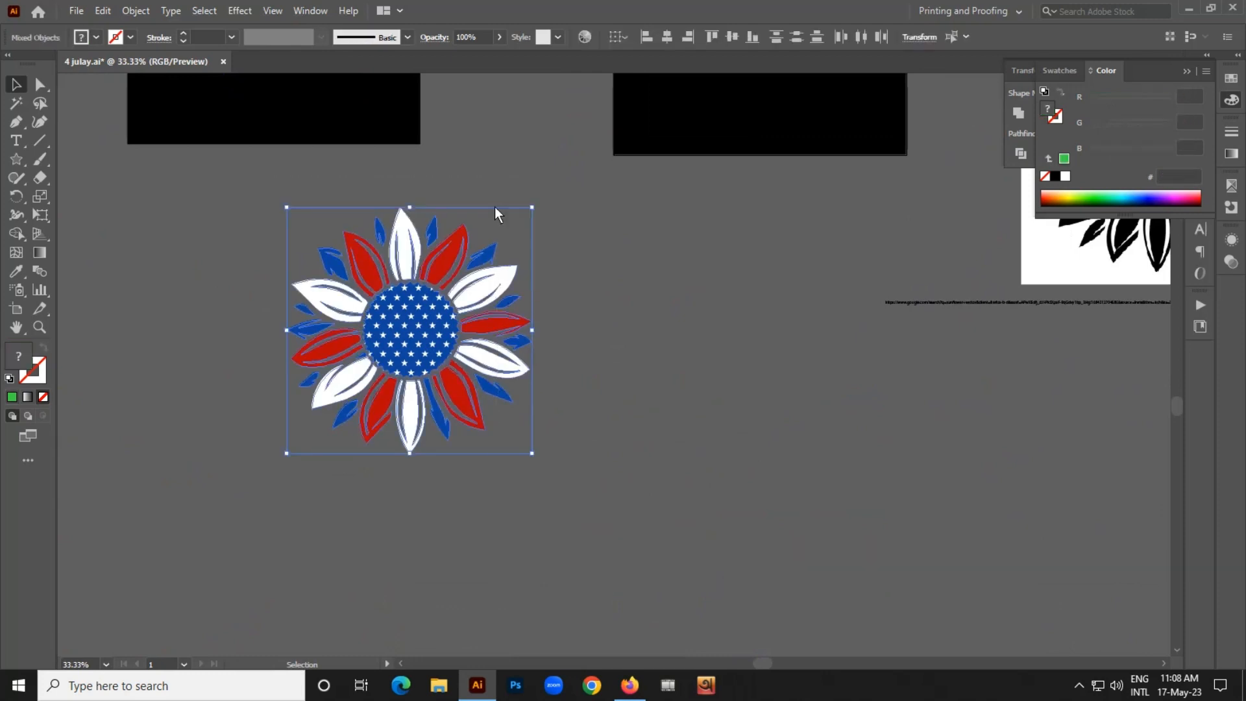
pyautogui.rightClick(495, 208)
pyautogui.click(549, 323)
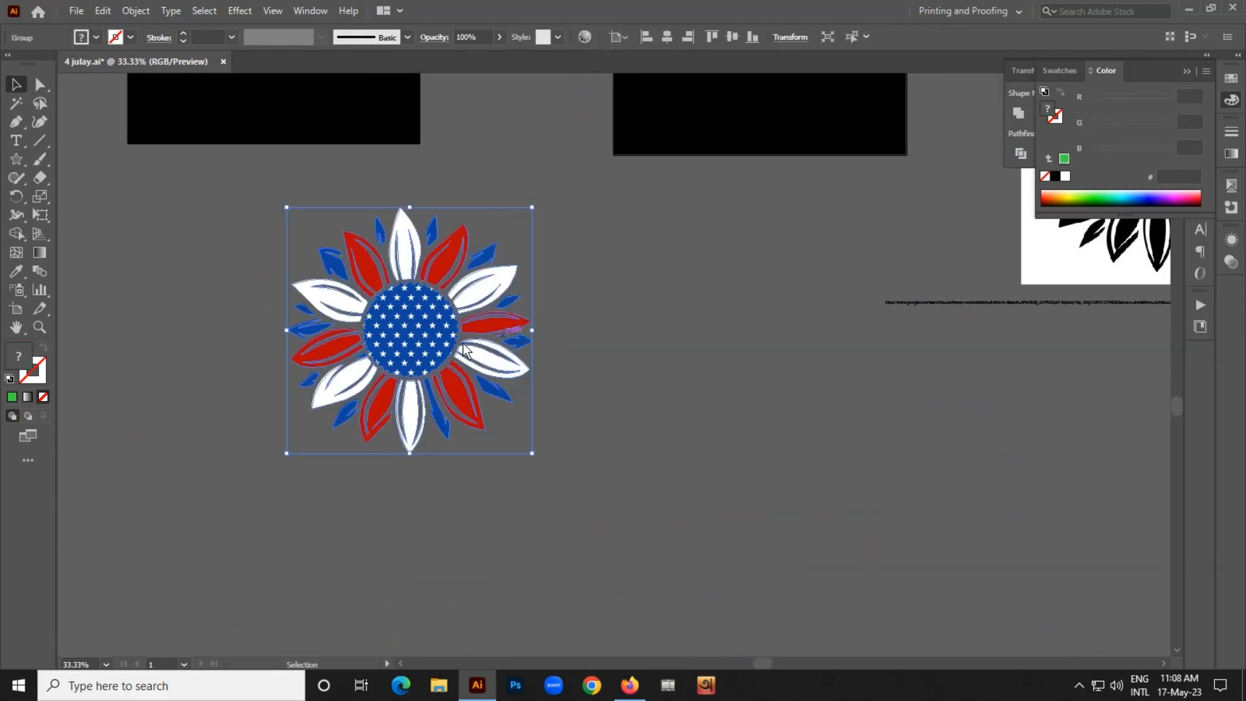
# Centre the grouped sunflower horizontally and vertically on the blank black artboard.
pyautogui.click(664, 41)
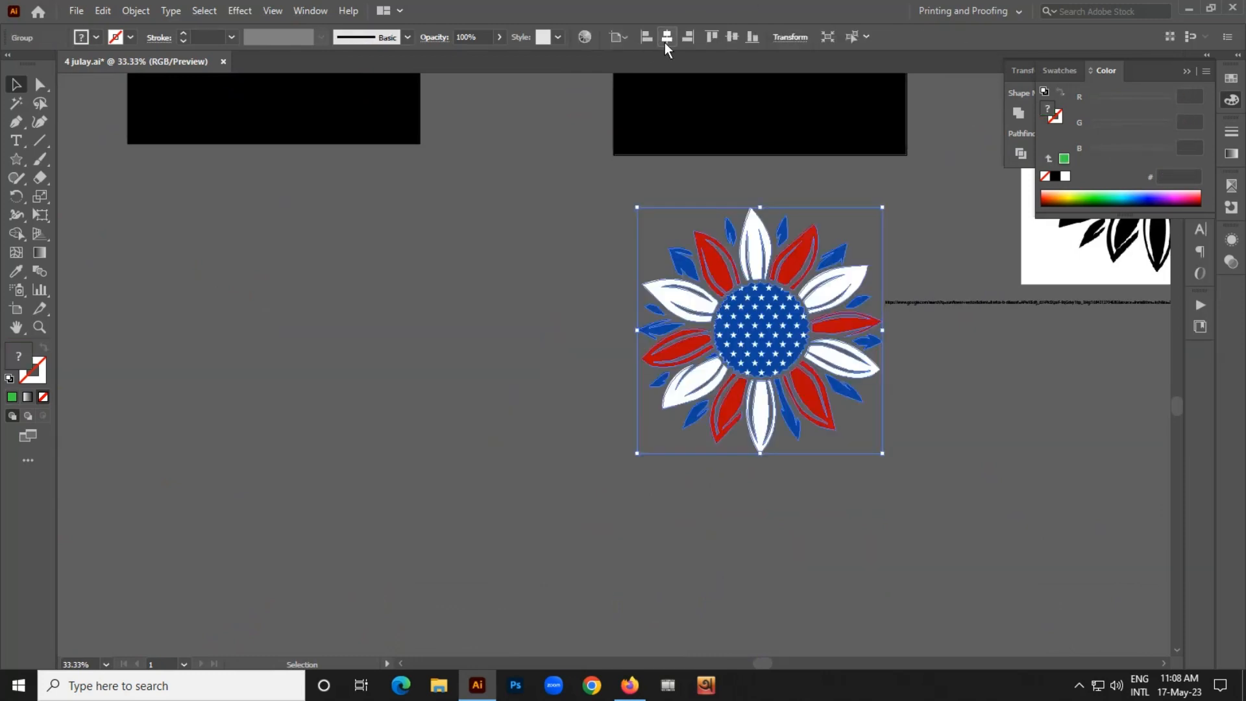
pyautogui.click(735, 42)
pyautogui.scroll(-2, 462, 466)
pyautogui.moveTo(622, 376); pyautogui.dragTo(575, 429)
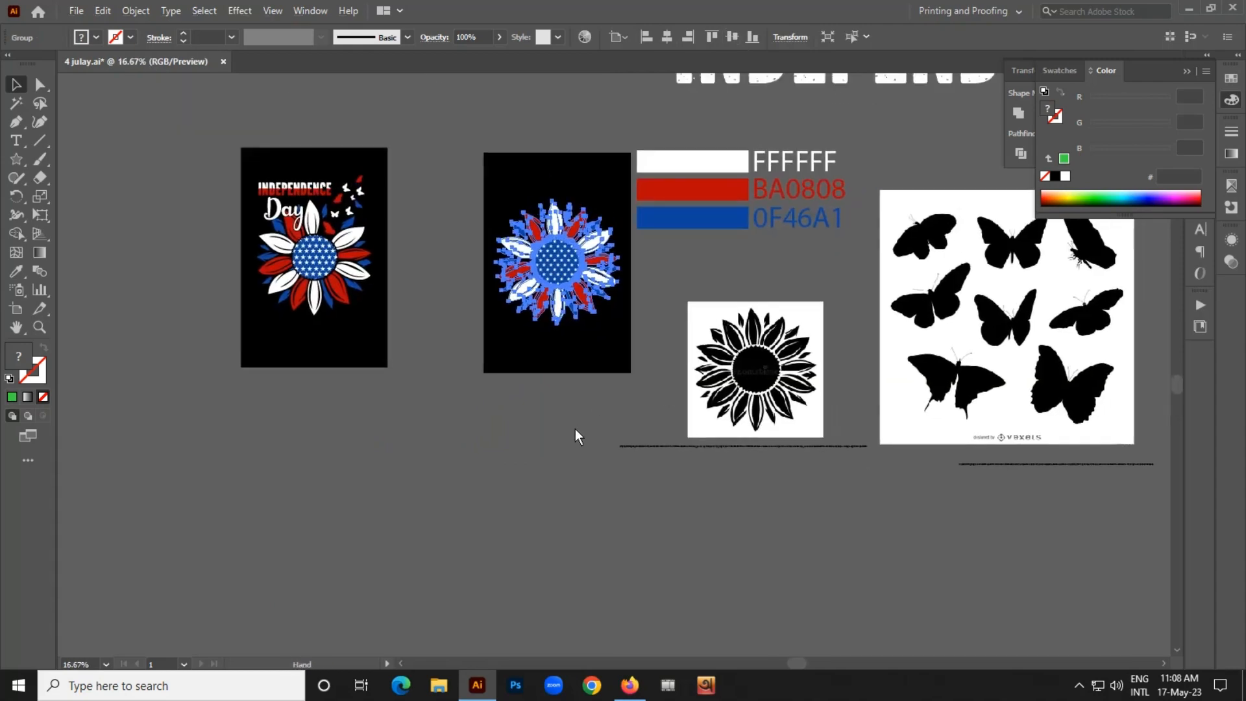
pyautogui.scroll(3, 582, 237)
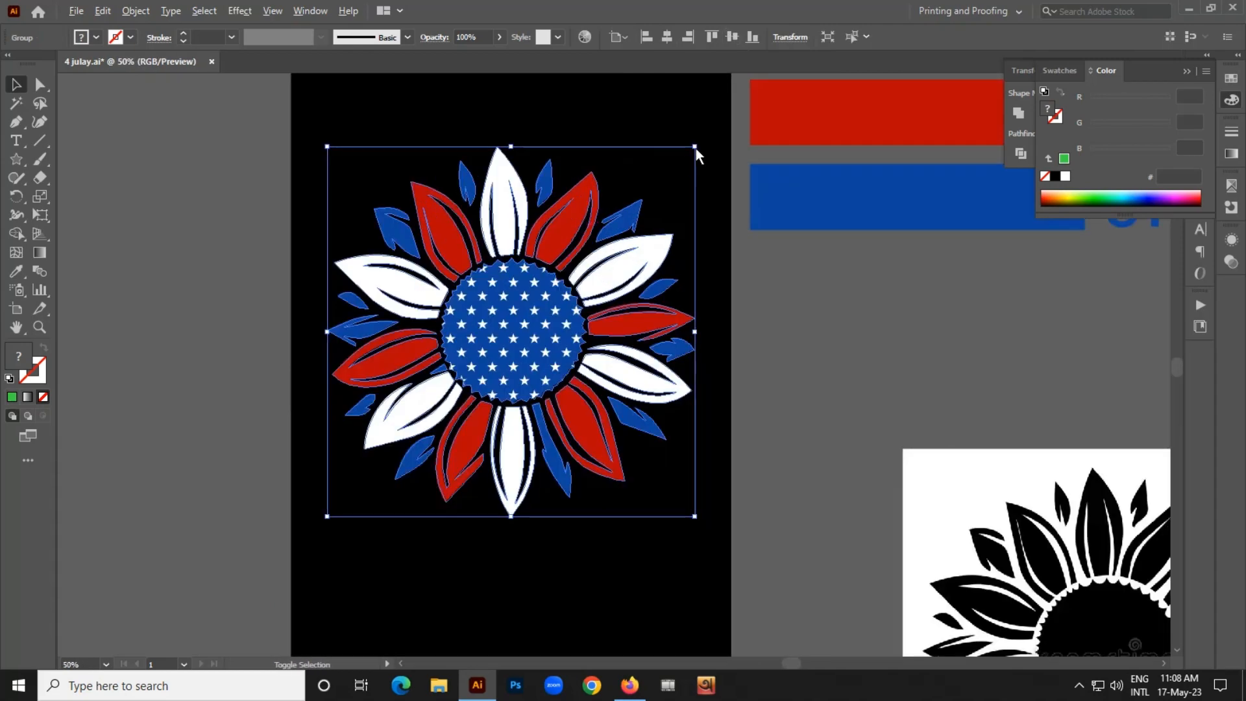
# Scale the grouped sunflower down proportionally around its centre to about half its size on the black artboard.
pyautogui.moveTo(694, 148); pyautogui.dragTo(615, 228)
pyautogui.click(557, 536)
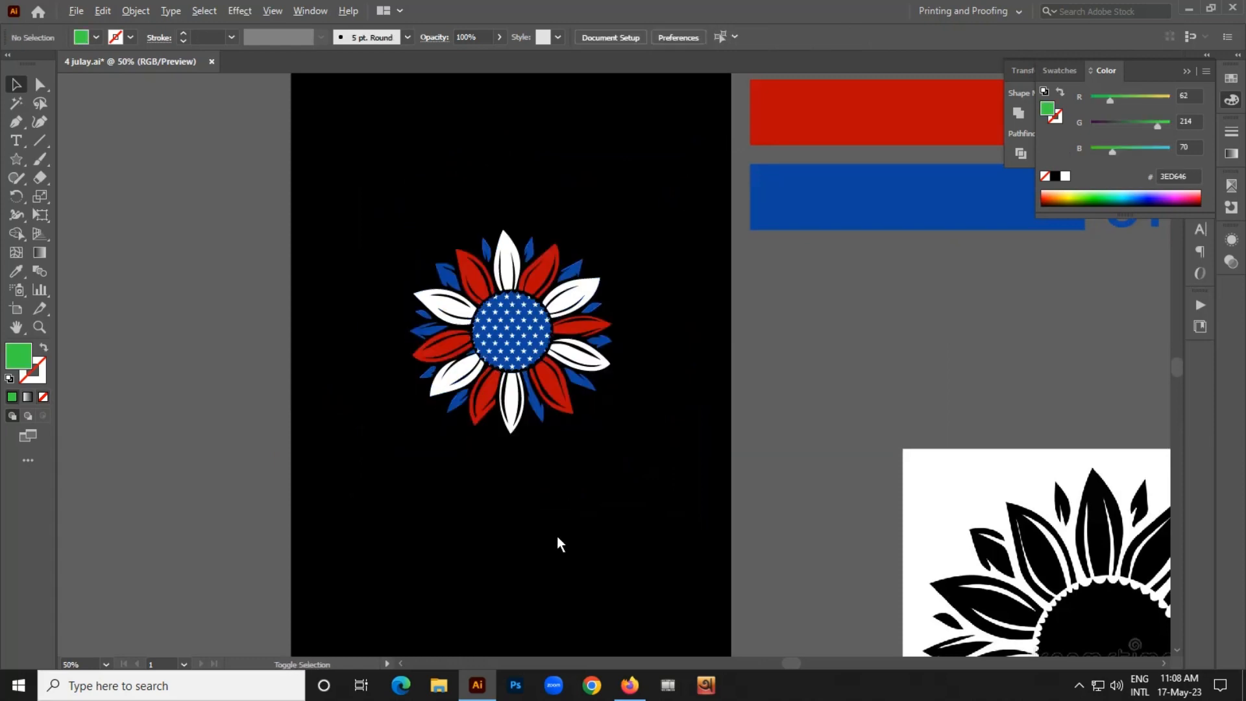
pyautogui.scroll(-1, 558, 538)
pyautogui.hscroll(-1, 581, 525)
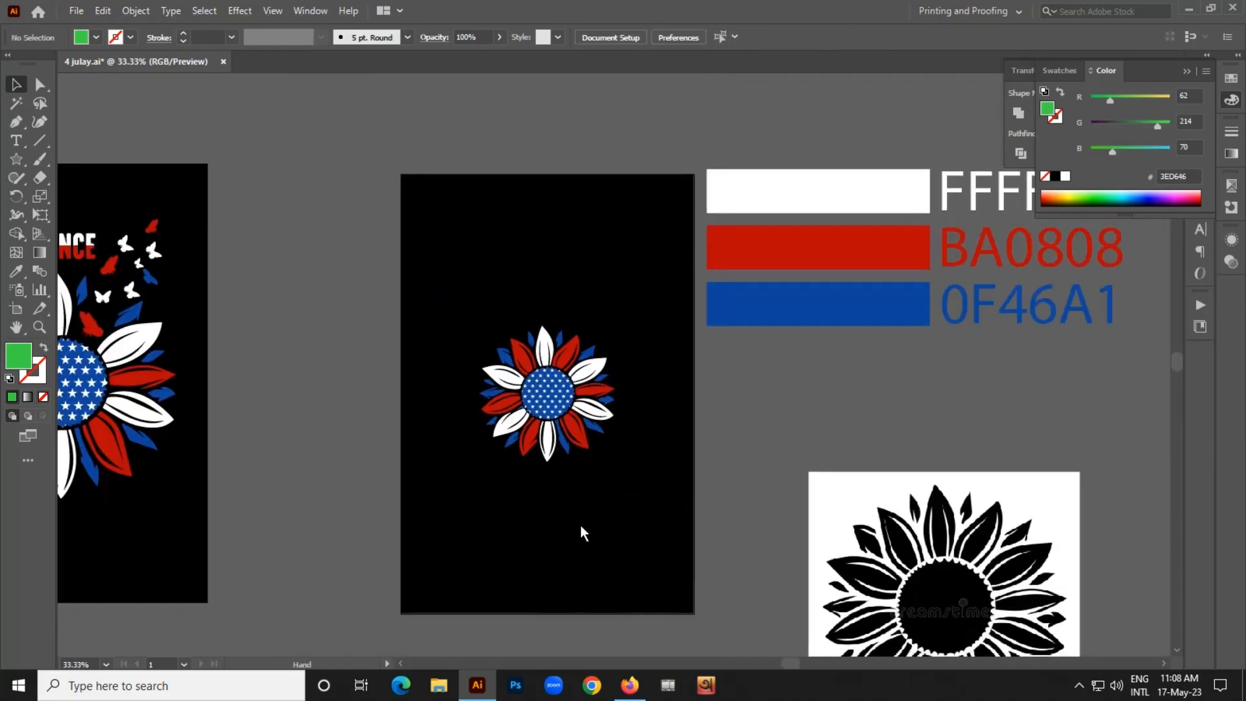
pyautogui.click(570, 345)
pyautogui.scroll(-1, 533, 337)
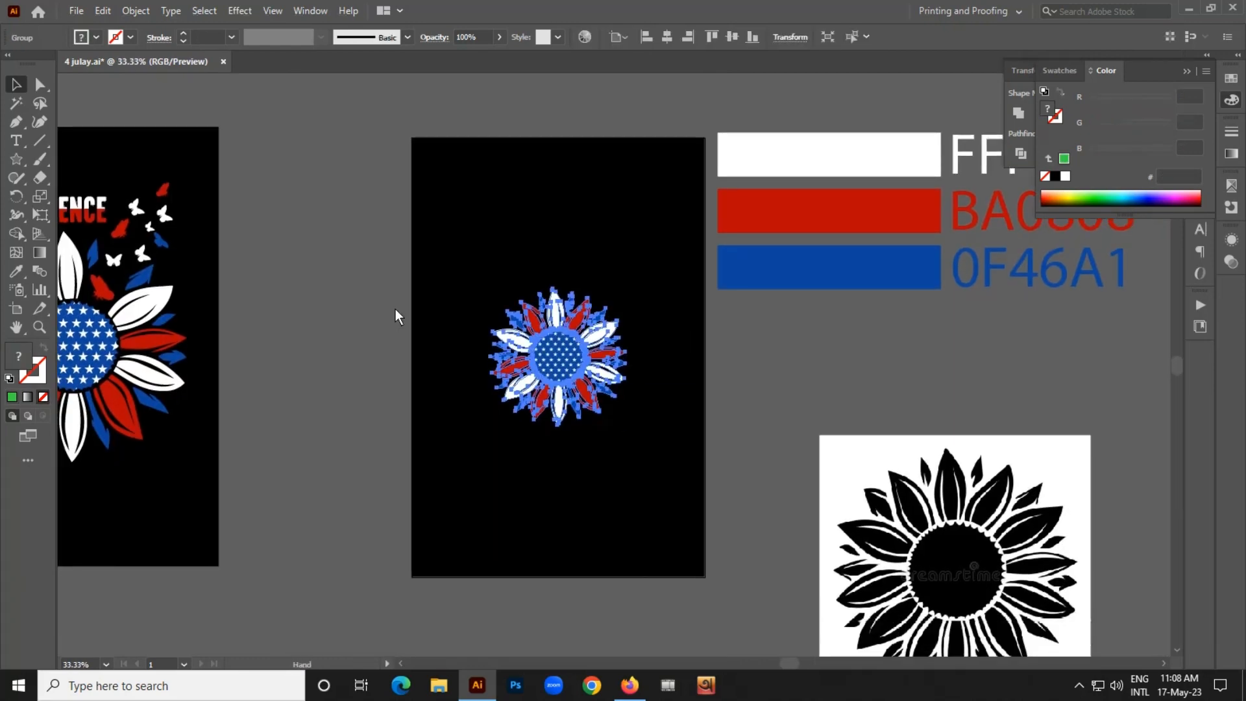
# Duplicate the butterfly silhouettes reference image and place the copy in the empty area below the two black artboards.
pyautogui.moveTo(671, 506); pyautogui.dragTo(657, 403)
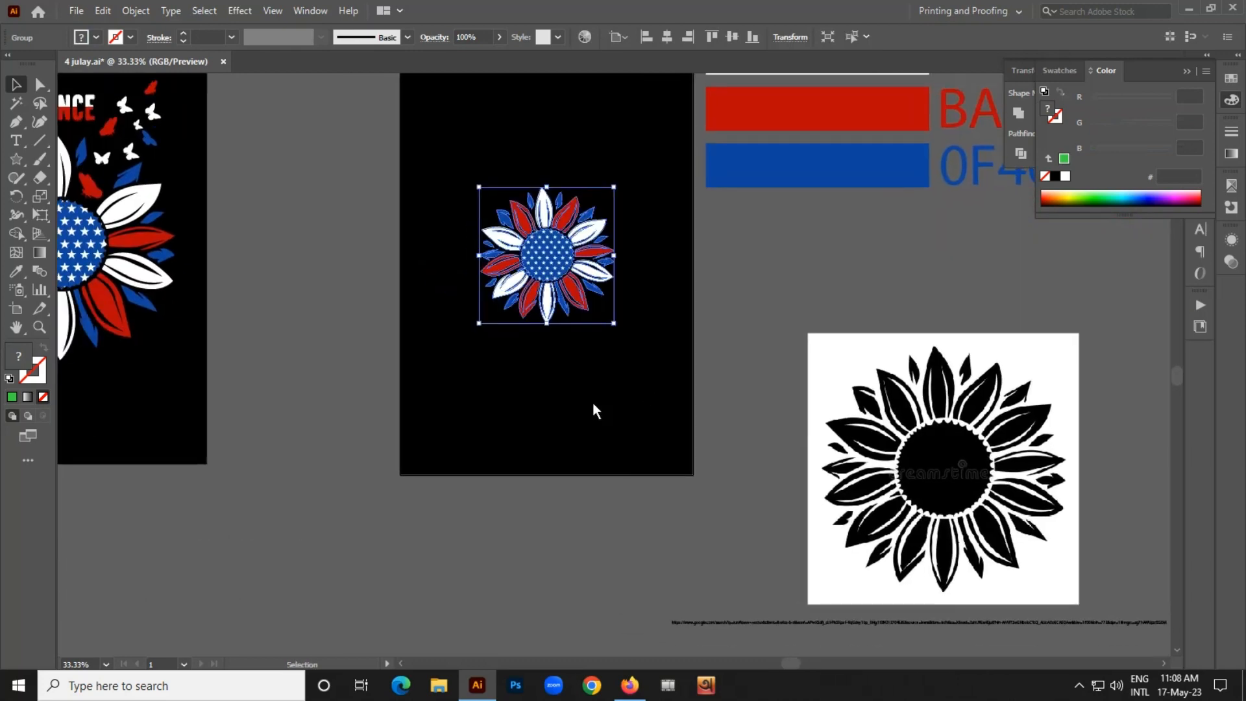
pyautogui.scroll(-2, 593, 402)
pyautogui.click(586, 449)
pyautogui.scroll(-1, 601, 437)
pyautogui.moveTo(833, 561); pyautogui.dragTo(836, 465)
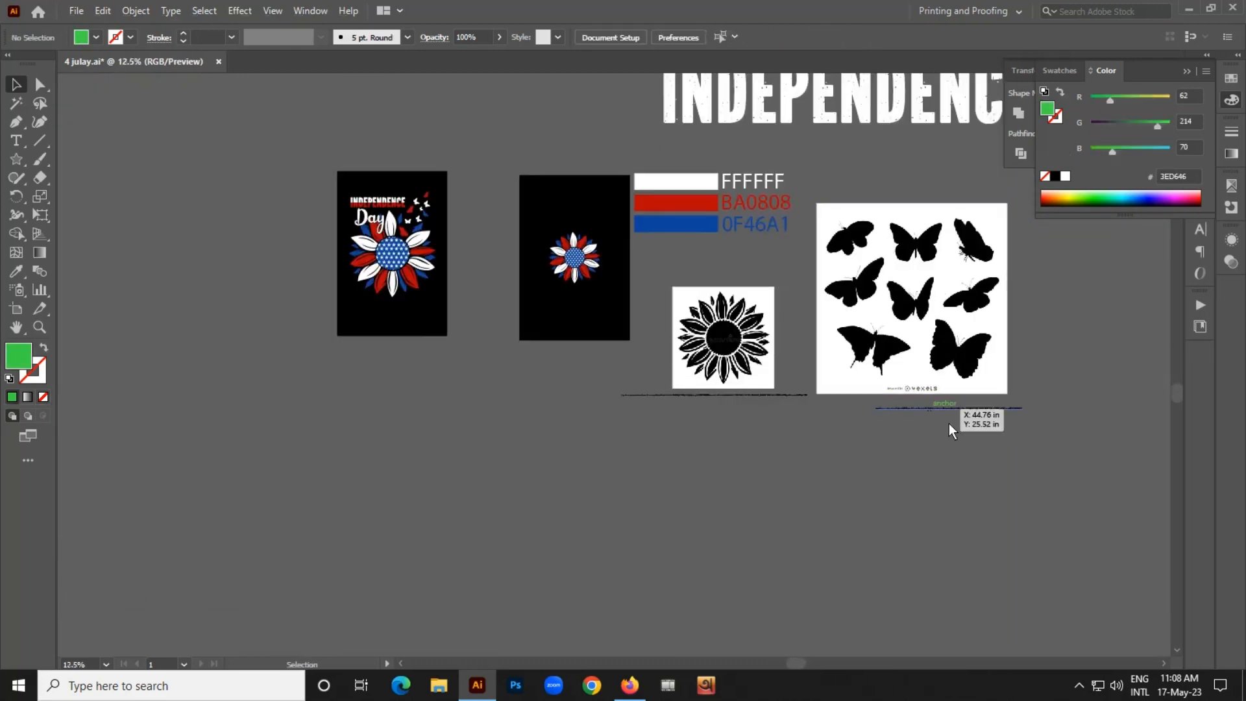
pyautogui.moveTo(887, 294); pyautogui.dragTo(444, 418)
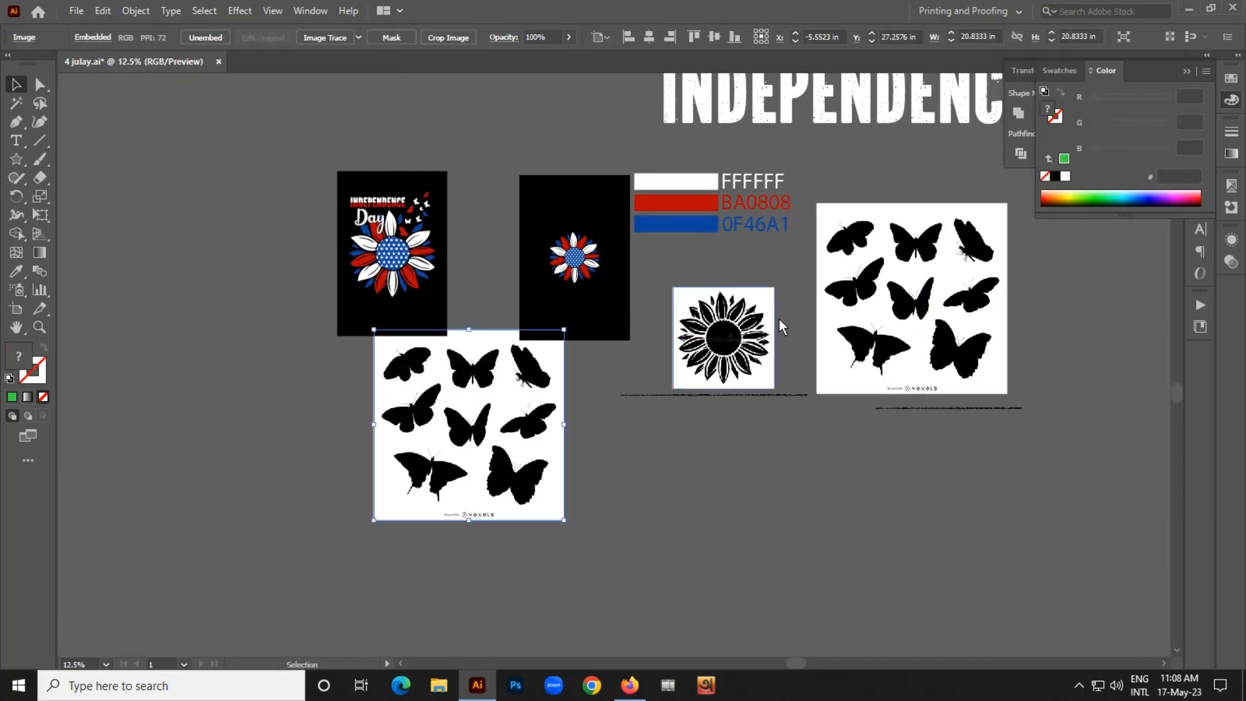
pyautogui.moveTo(545, 427); pyautogui.dragTo(524, 462)
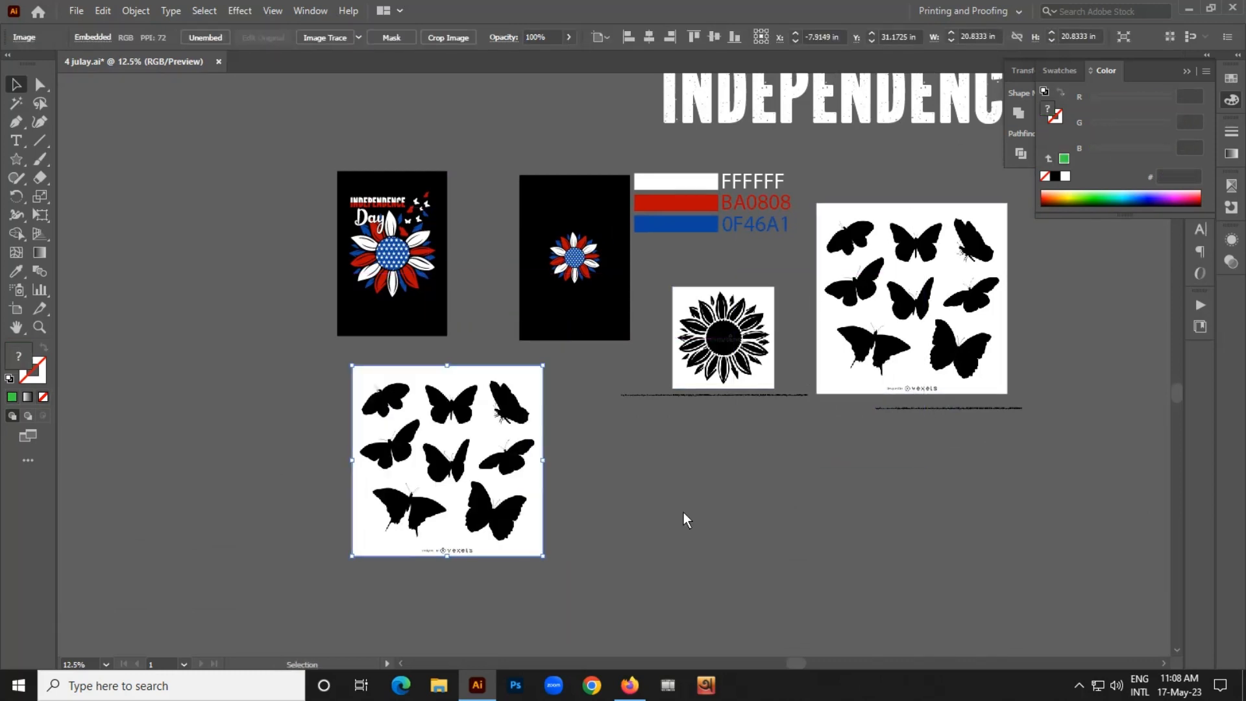
pyautogui.press('space')
pyautogui.moveTo(777, 507); pyautogui.dragTo(785, 453)
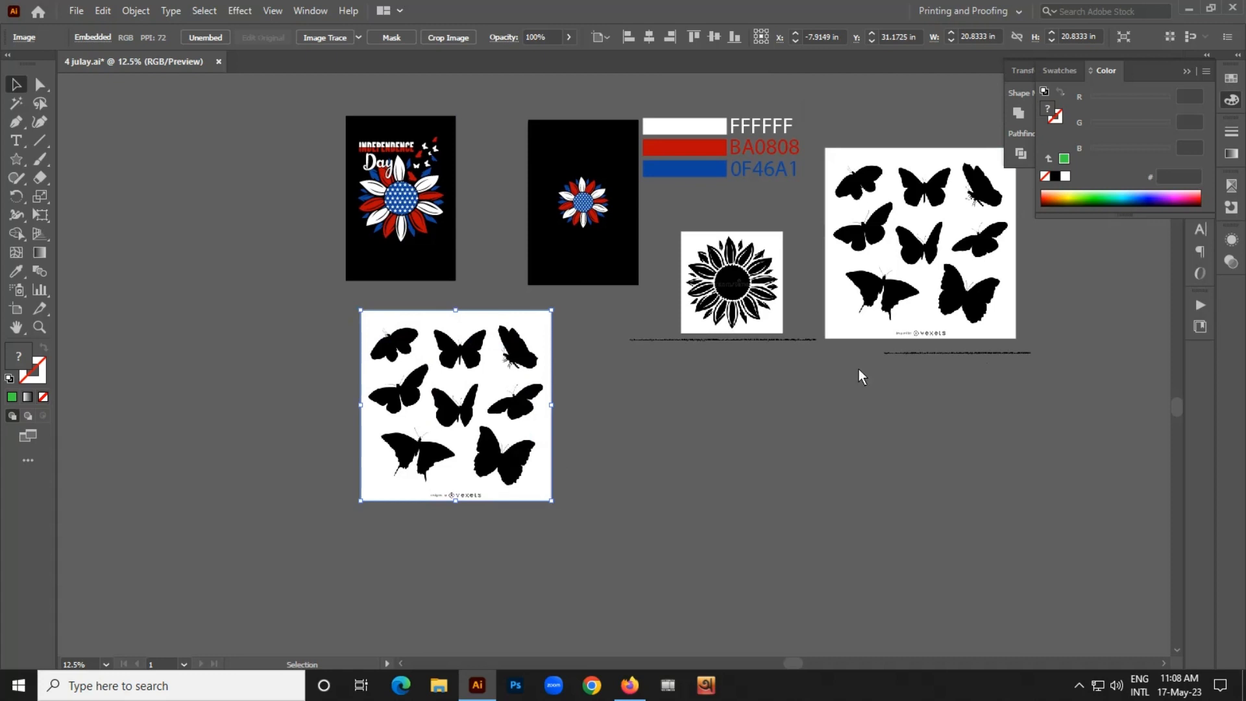
# Trace the copied butterfly image, expand the tracing into paths and ungroup the result.
pyautogui.scroll(2, 422, 448)
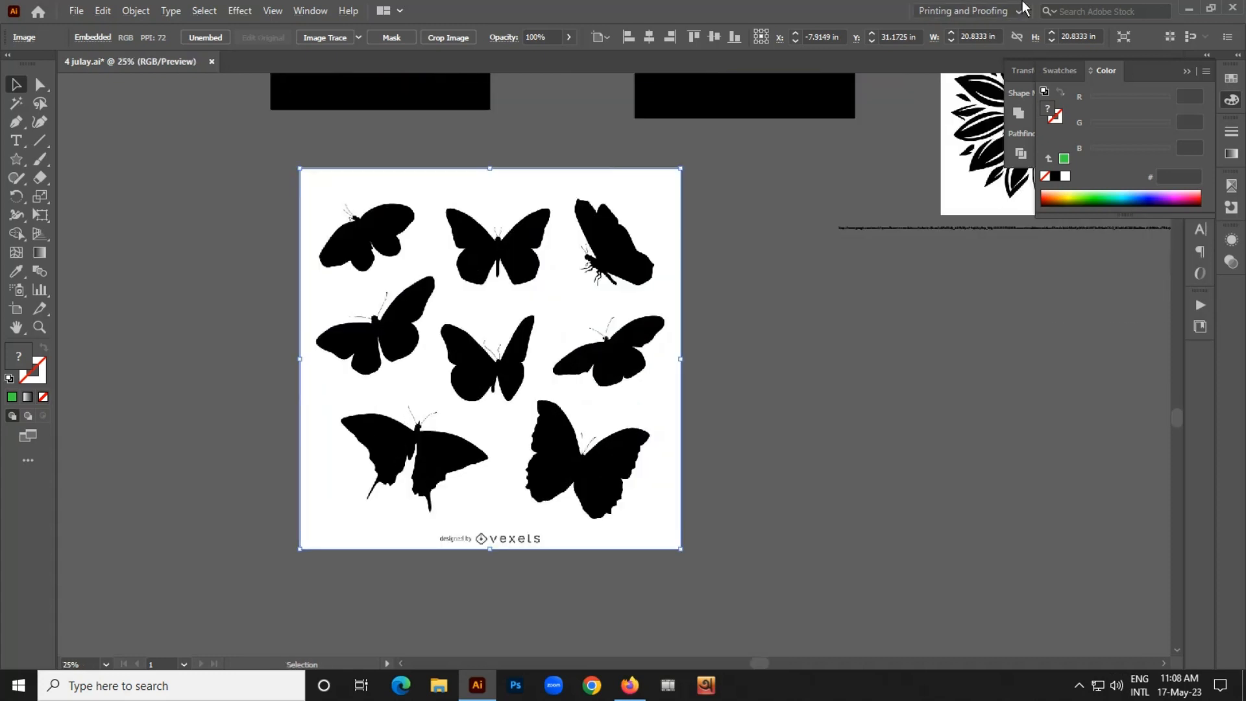
pyautogui.click(333, 41)
pyautogui.click(404, 39)
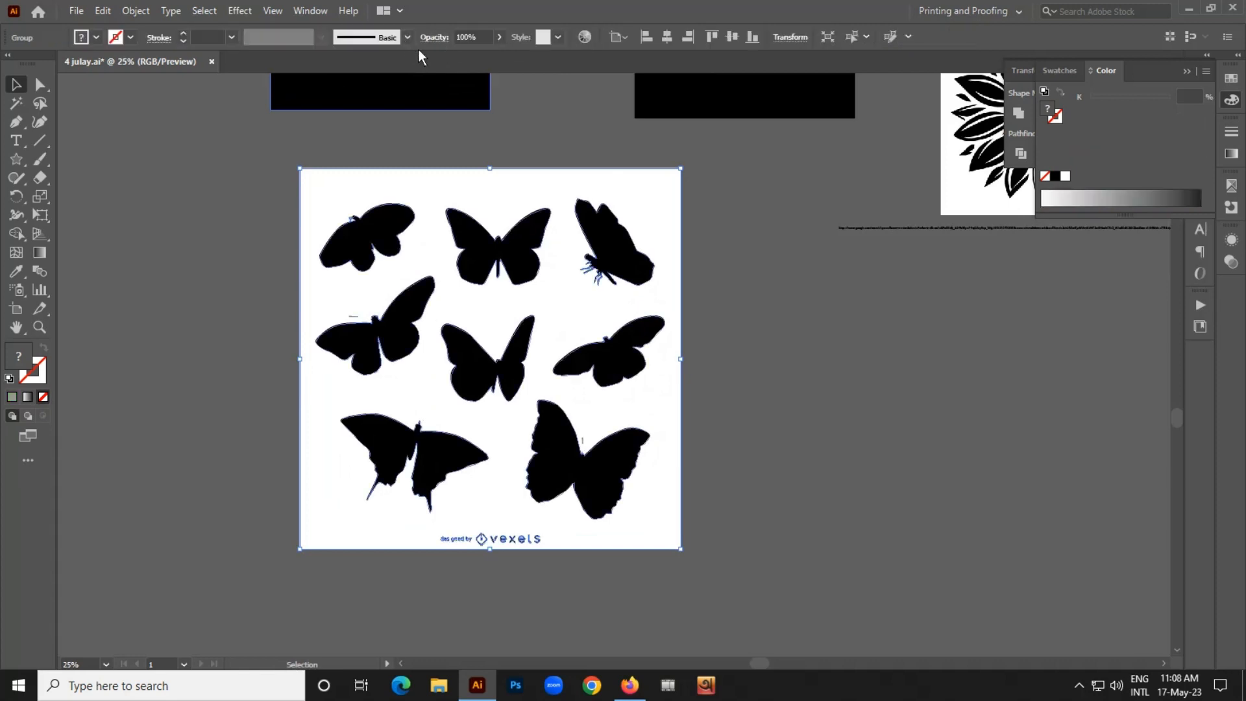
pyautogui.rightClick(420, 212)
pyautogui.click(459, 341)
pyautogui.scroll(-2, 435, 389)
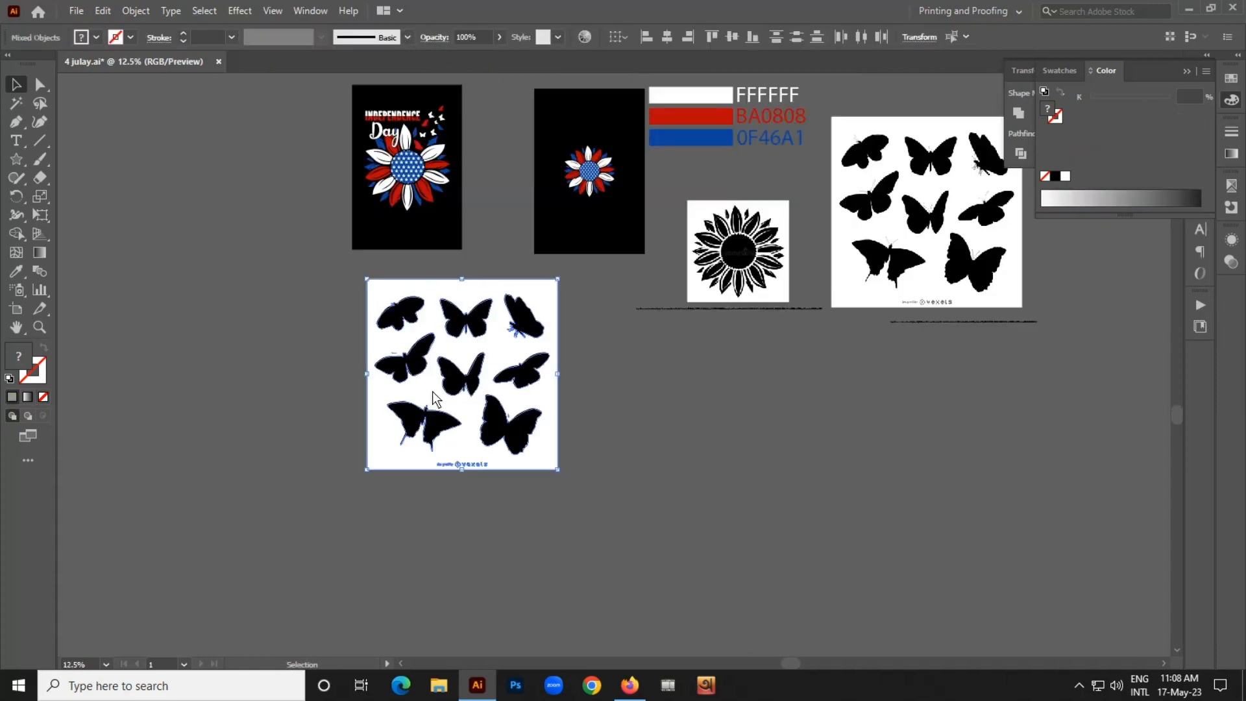
pyautogui.click(596, 365)
# Move three butterfly silhouettes out of the traced set and delete the rest of the traced artwork.
pyautogui.moveTo(531, 323); pyautogui.dragTo(687, 342)
pyautogui.moveTo(461, 373); pyautogui.dragTo(703, 416)
pyautogui.moveTo(333, 499); pyautogui.dragTo(548, 286)
pyautogui.press('Delete')
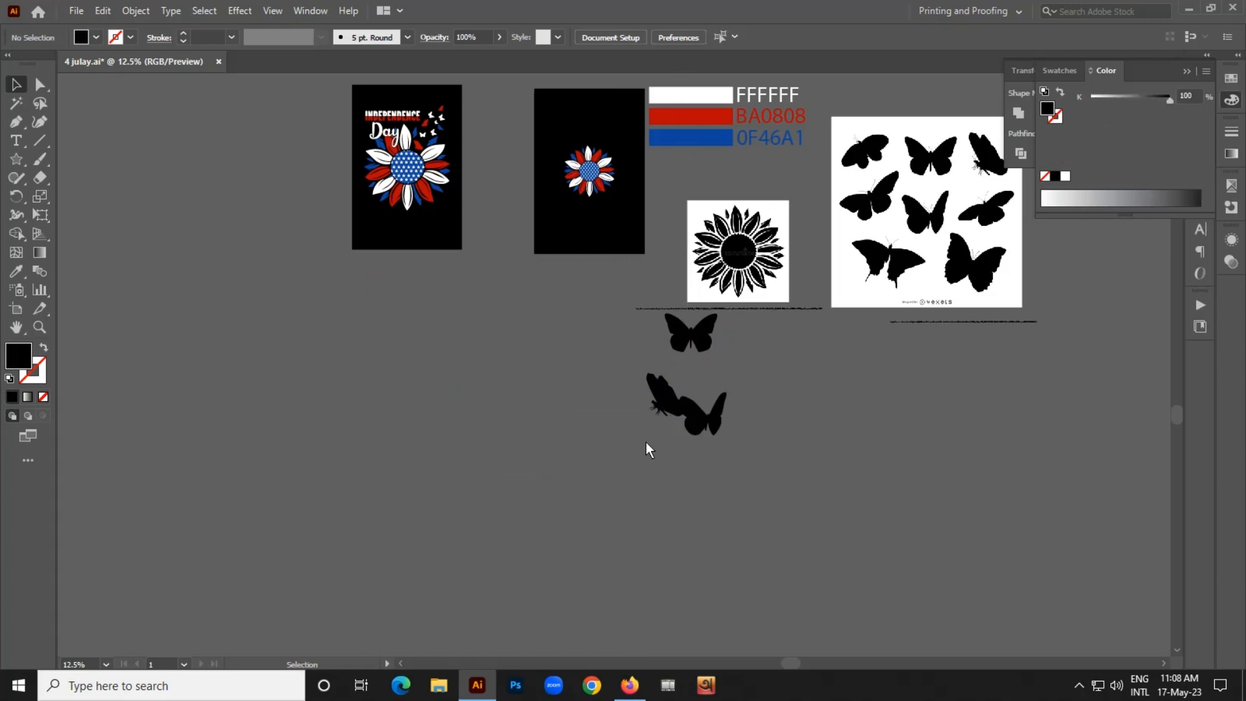
# Separate the overlapping butterfly and fill it with the FFFFFF swatch colour, and fill the spread-winged butterfly beside it with BA0808 using the Eyedropper.
pyautogui.moveTo(696, 427); pyautogui.dragTo(602, 350)
pyautogui.press('i')
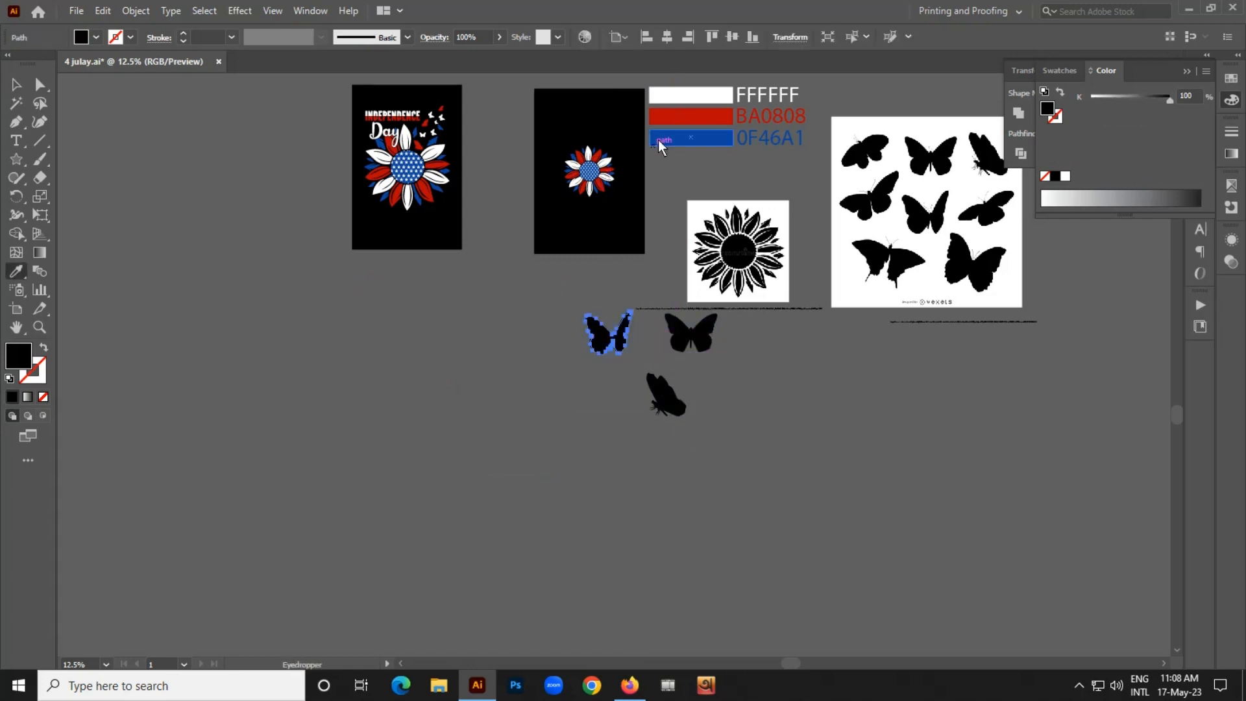
pyautogui.click(688, 95)
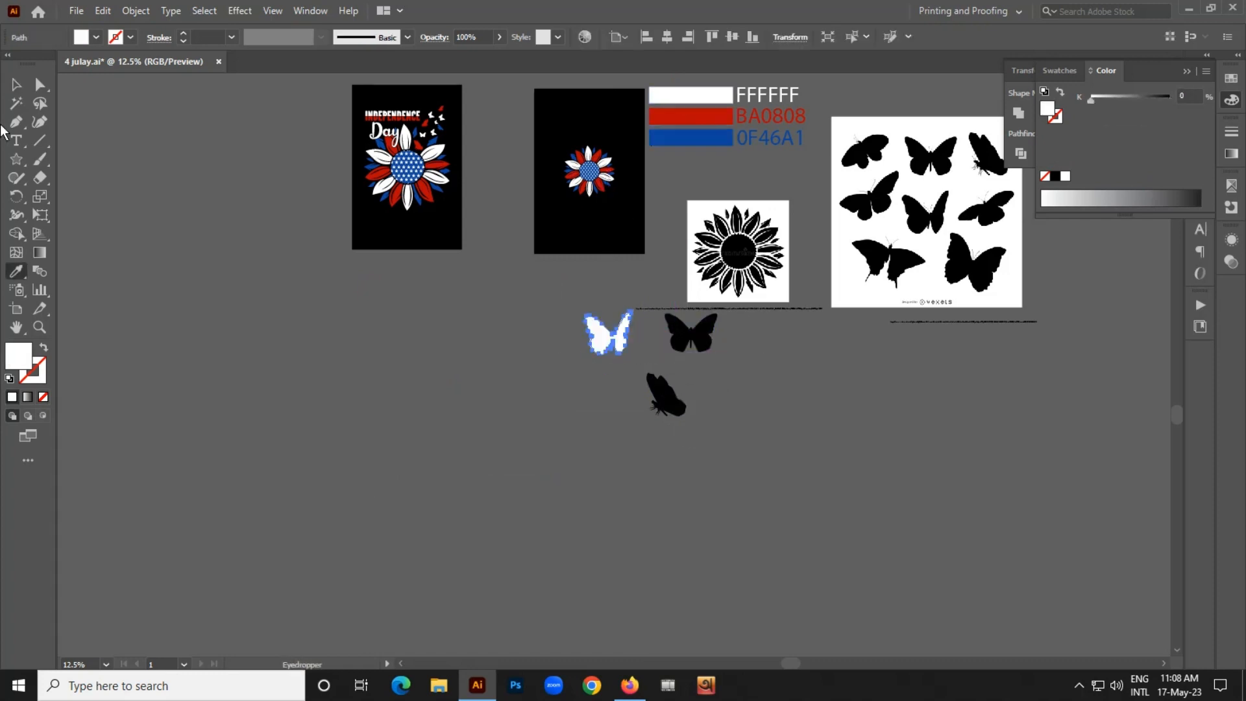
pyautogui.click(18, 85)
pyautogui.click(688, 344)
pyautogui.press('i')
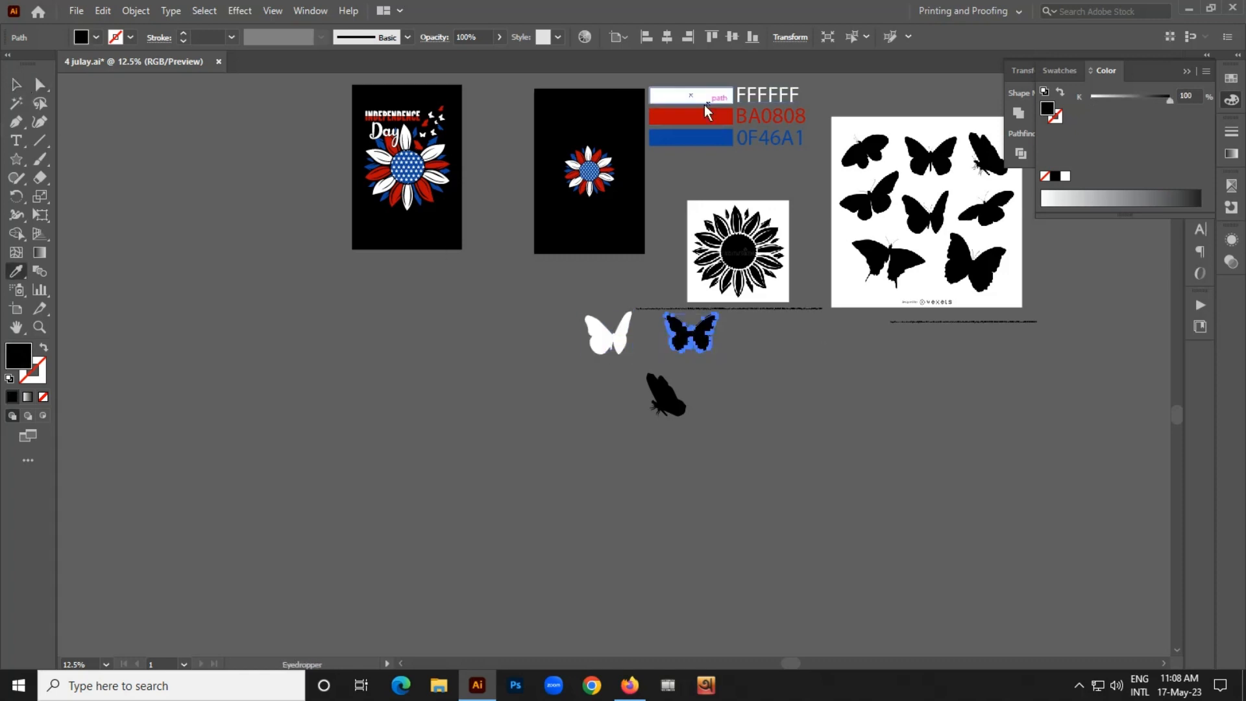
pyautogui.click(690, 119)
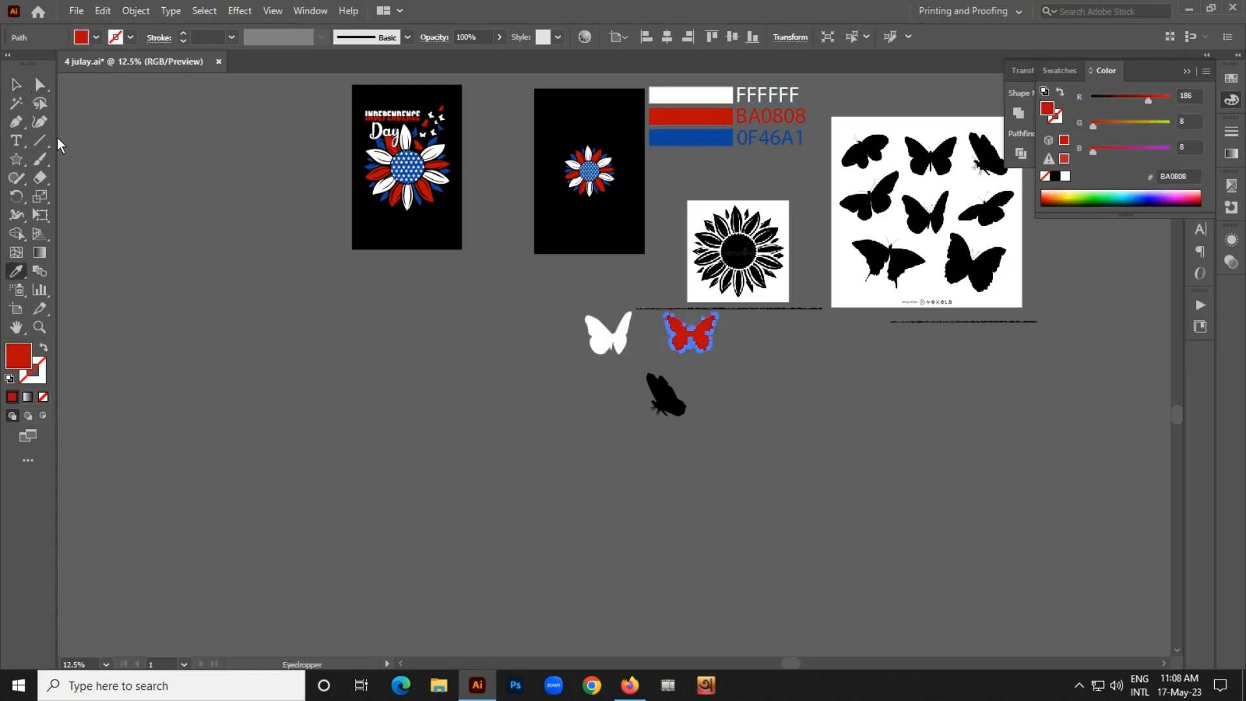
pyautogui.click(13, 86)
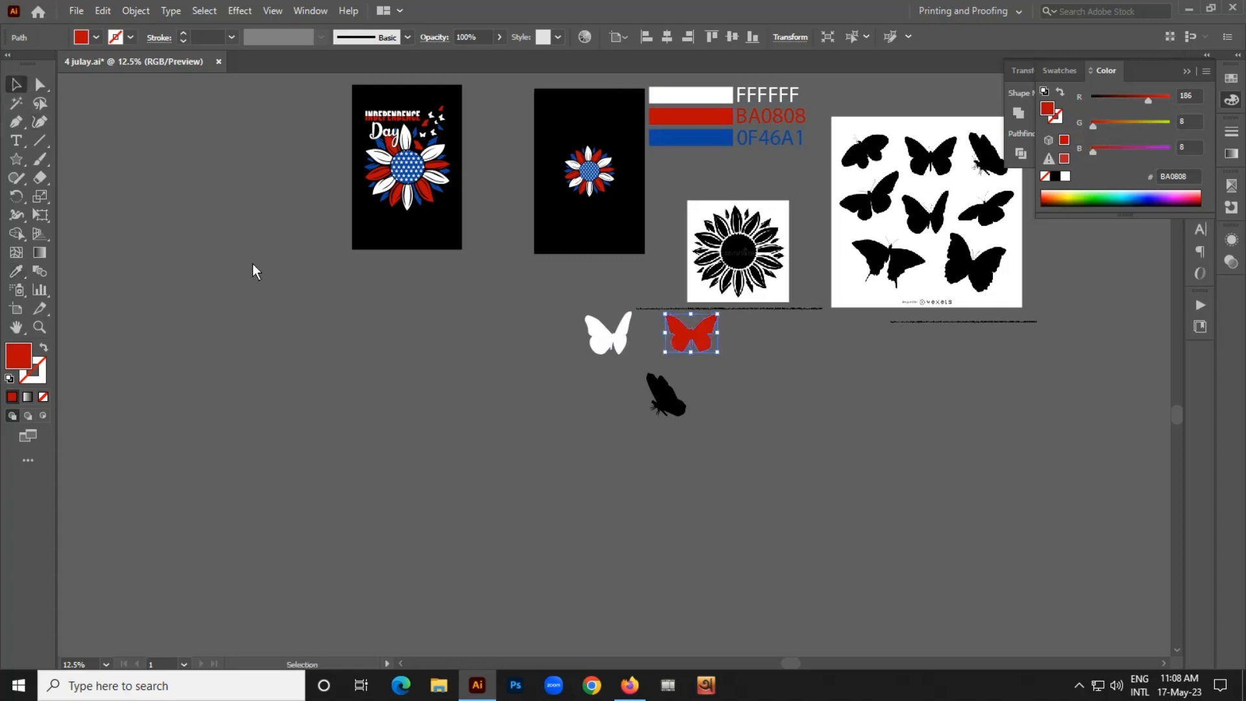
# Fill the side-view butterfly with the 0F46A1 blue swatch colour using the Eyedropper.
pyautogui.click(654, 403)
pyautogui.press('i')
pyautogui.click(683, 134)
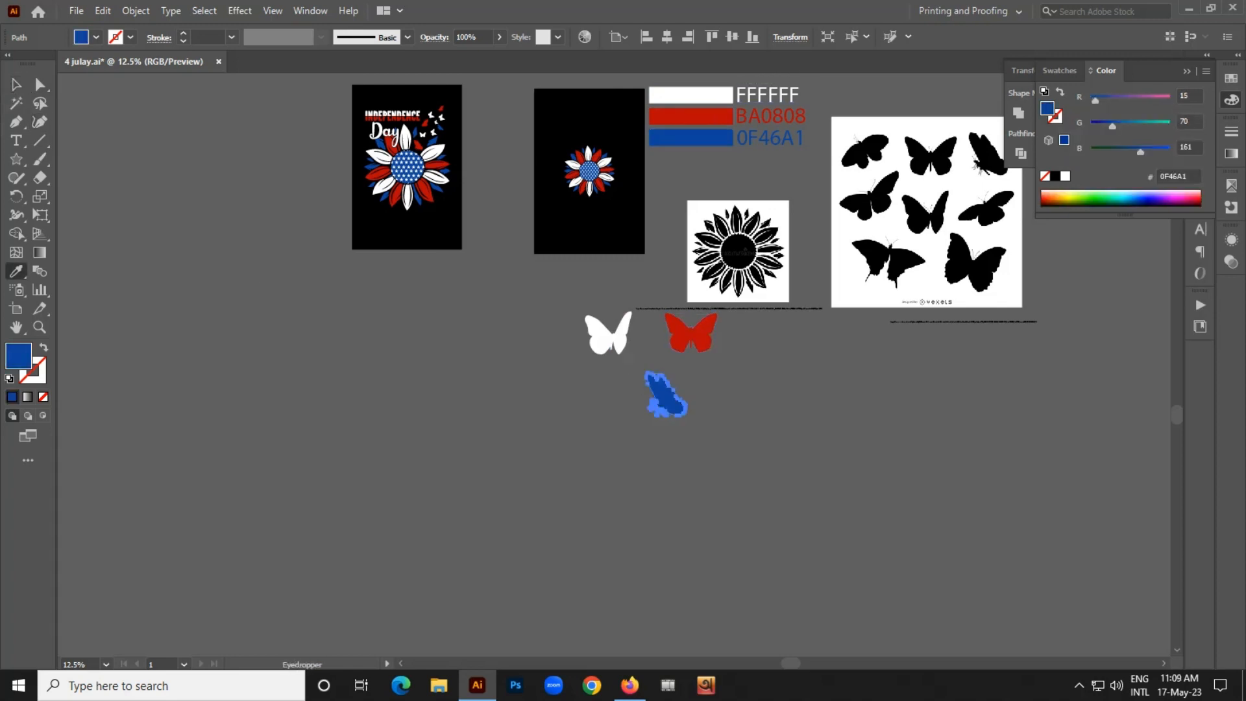
pyautogui.click(13, 83)
pyautogui.click(513, 511)
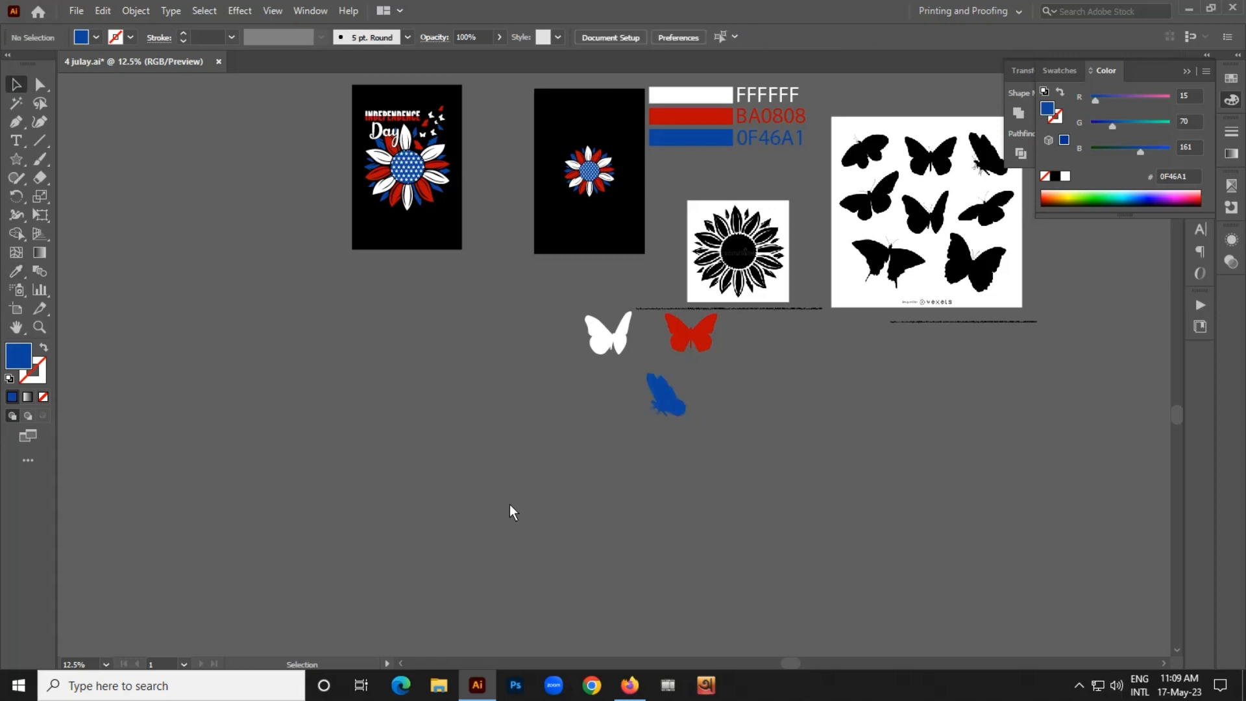
# Scale the white, red and blue butterflies down together to about a third of their size.
pyautogui.moveTo(785, 325); pyautogui.dragTo(673, 347)
pyautogui.moveTo(634, 336); pyautogui.dragTo(669, 397)
pyautogui.moveTo(664, 354); pyautogui.dragTo(626, 138)
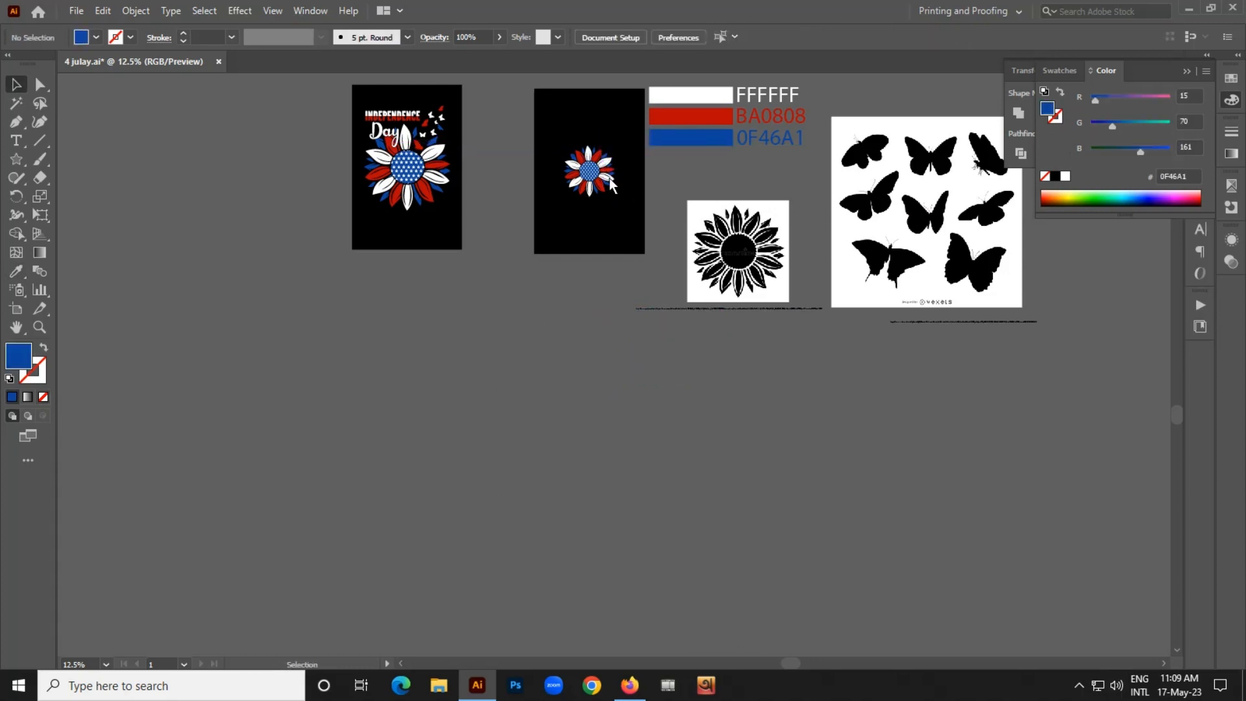
pyautogui.hotkey('ctrl', 'z')
# Bring the three butterflies to the front and move them onto the black artboard, above the upper right of the sunflower.
pyautogui.rightClick(660, 417)
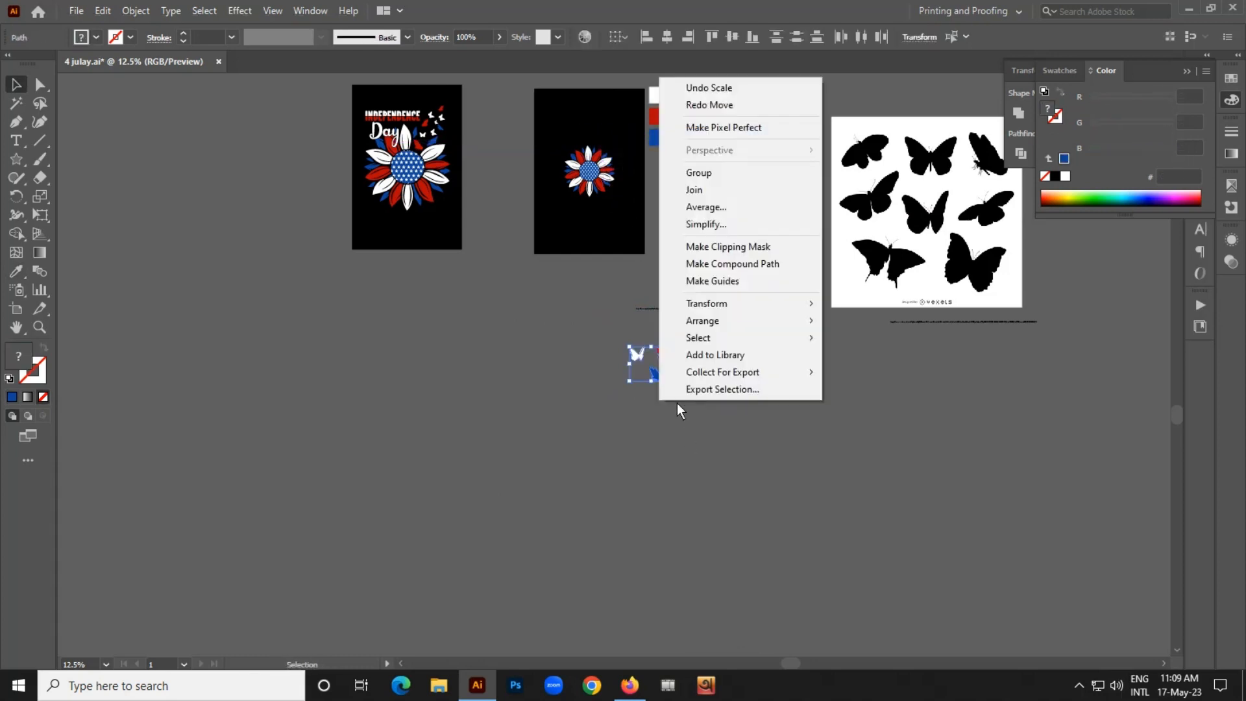
pyautogui.moveTo(719, 325)
pyautogui.click(879, 322)
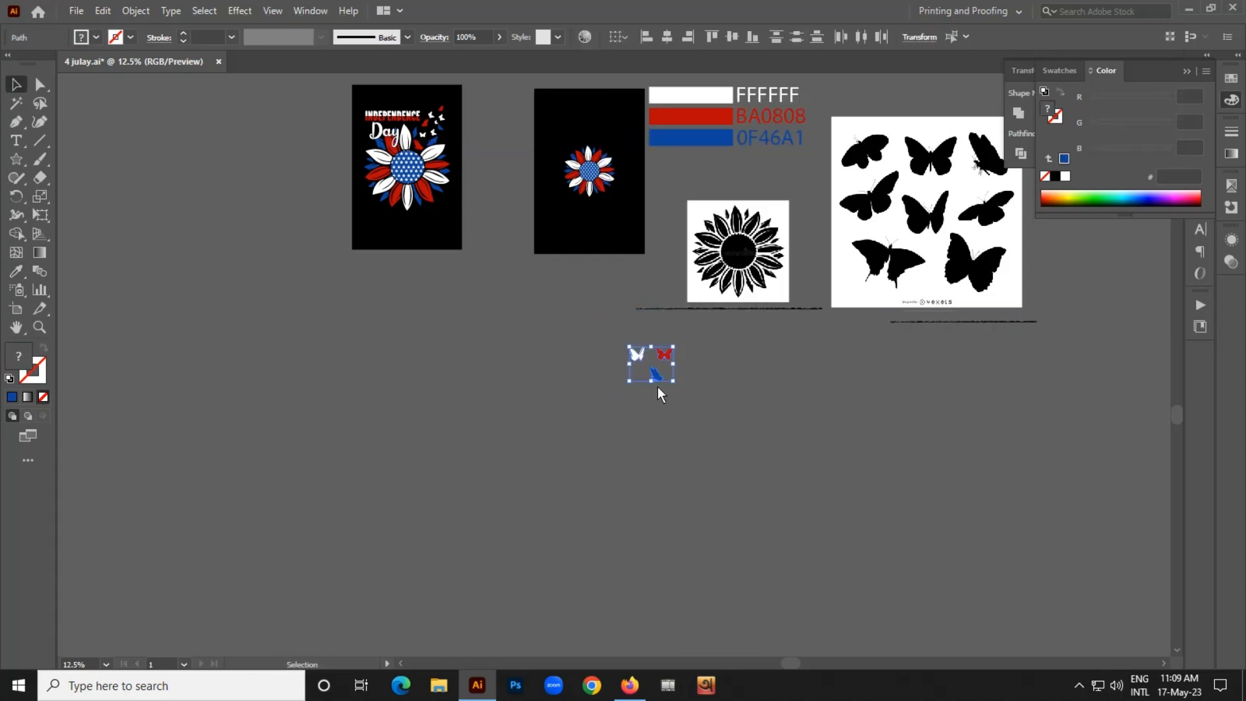
pyautogui.moveTo(640, 356); pyautogui.dragTo(617, 148)
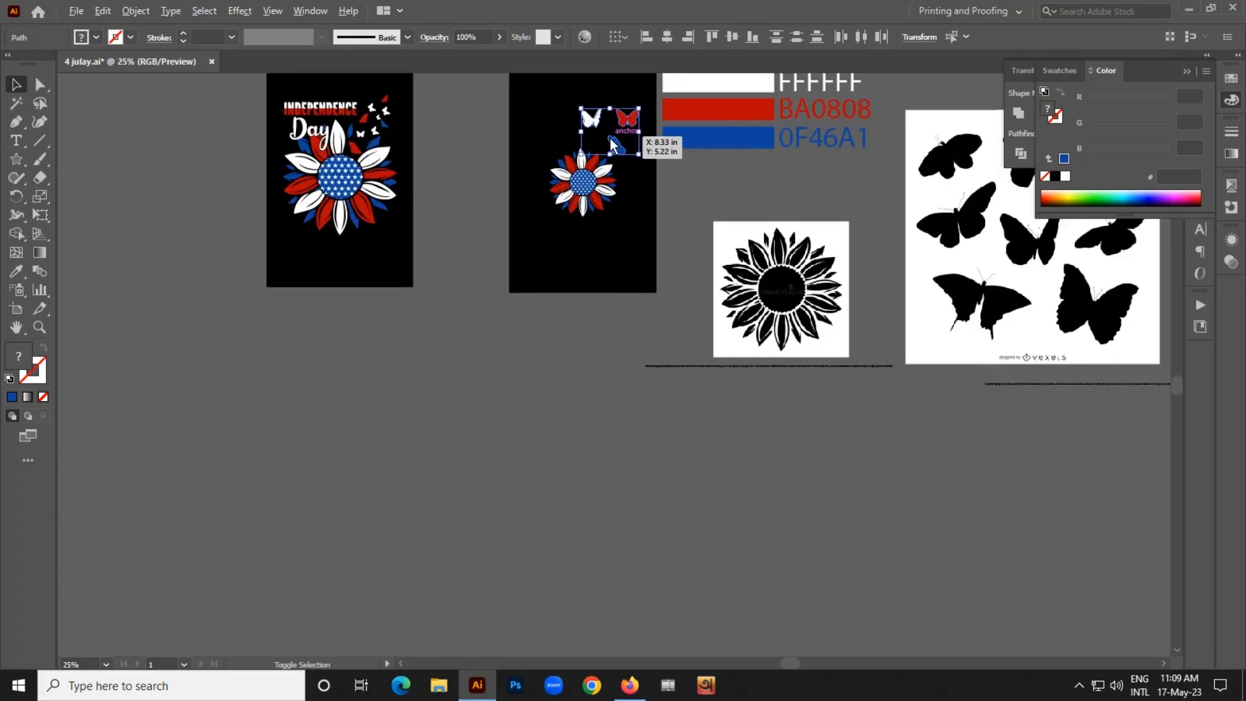
# Erase the whole red petal just right of the sunflower's top white petal with the Eraser tool.
pyautogui.hotkey('ctrl', '1')
pyautogui.scroll(2, 667, 278)
pyautogui.click(532, 369)
pyautogui.click(497, 358)
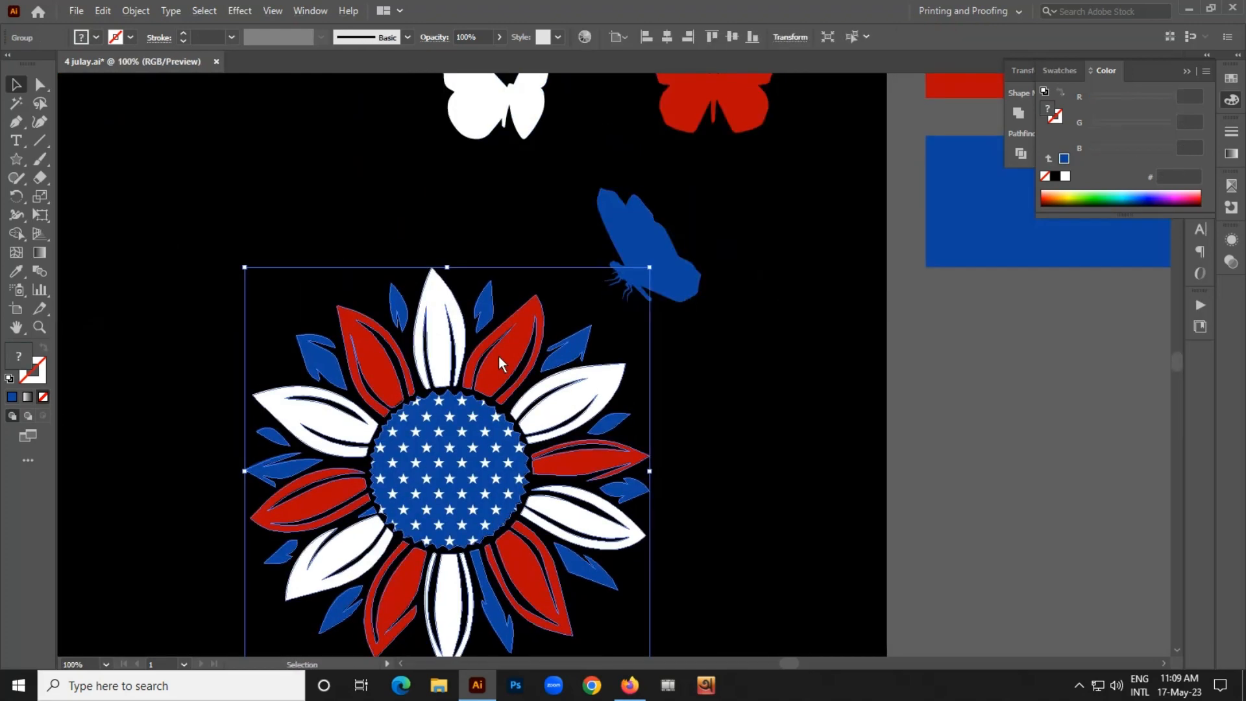
pyautogui.scroll(3, 510, 342)
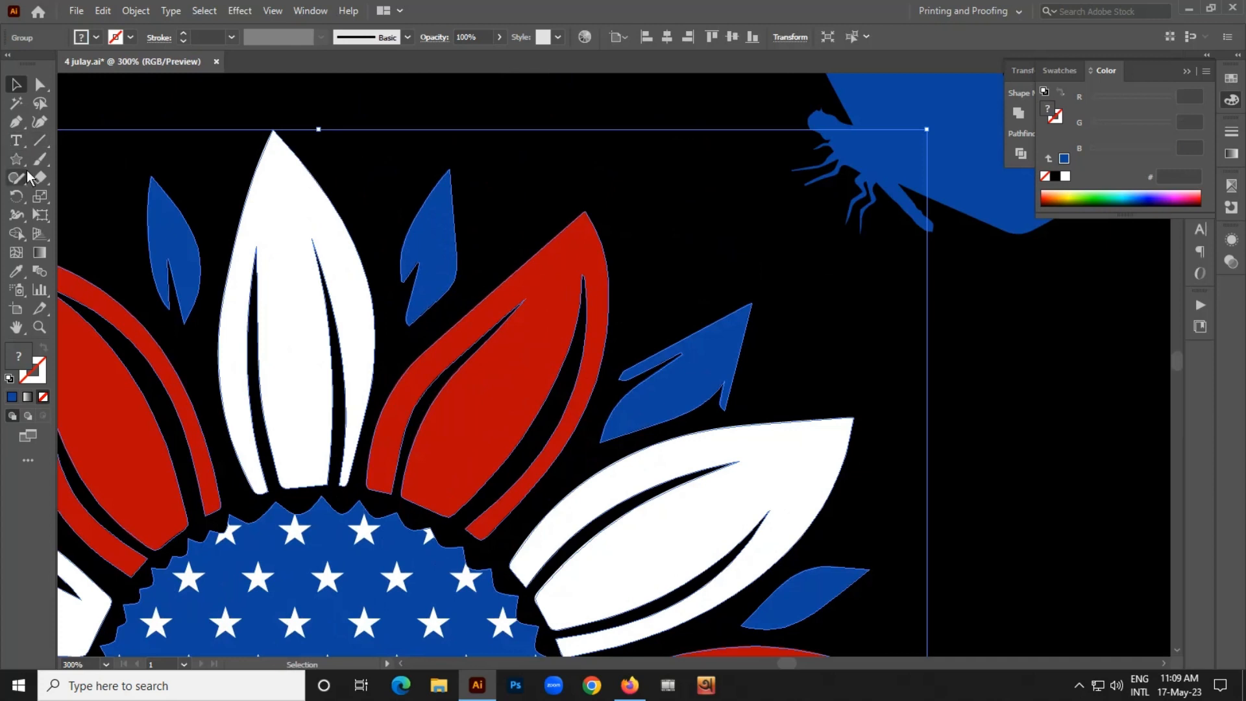
pyautogui.click(40, 178)
pyautogui.moveTo(493, 188)
pyautogui.mouseDown()
pyautogui.moveTo(535, 328)
pyautogui.moveTo(572, 364)
pyautogui.moveTo(615, 357)
pyautogui.mouseUp()
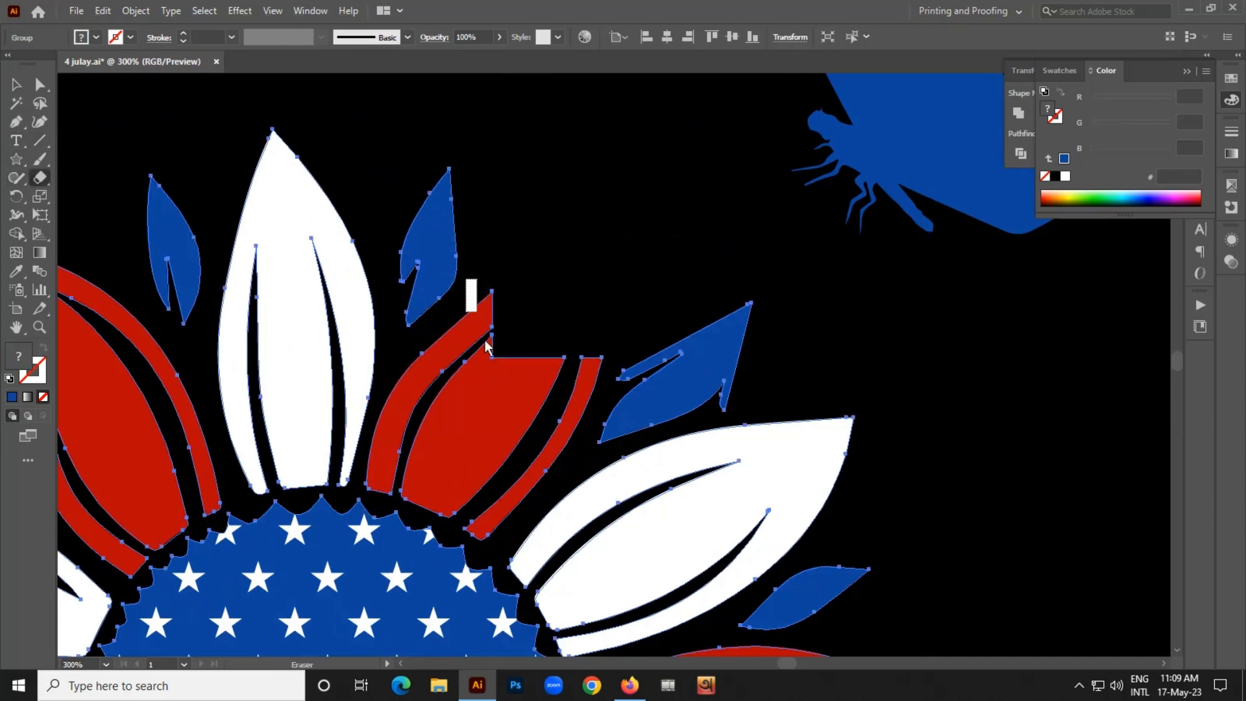
pyautogui.moveTo(485, 340)
pyautogui.mouseDown()
pyautogui.moveTo(560, 458)
pyautogui.moveTo(584, 465)
pyautogui.mouseUp()
pyautogui.moveTo(560, 327)
pyautogui.mouseDown()
pyautogui.moveTo(599, 385)
pyautogui.moveTo(602, 423)
pyautogui.mouseUp()
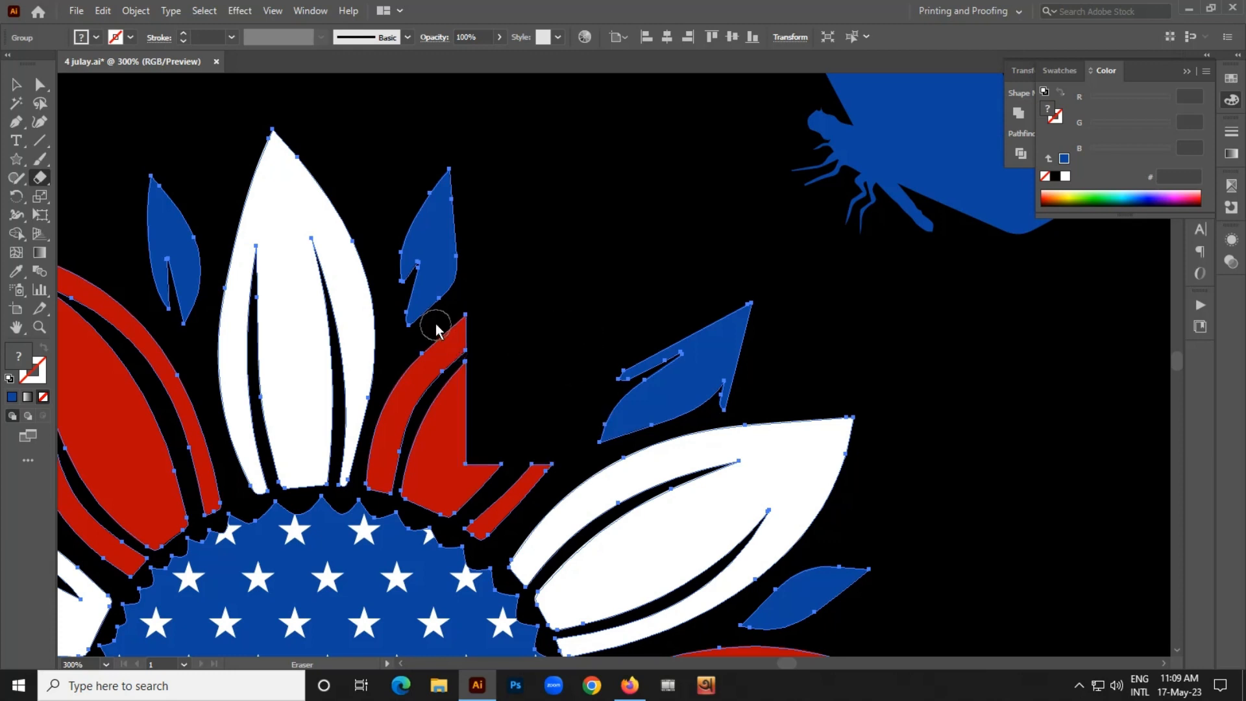
pyautogui.moveTo(435, 323); pyautogui.dragTo(520, 487)
pyautogui.moveTo(410, 366); pyautogui.dragTo(507, 478)
pyautogui.moveTo(420, 348)
pyautogui.mouseDown()
pyautogui.moveTo(459, 411)
pyautogui.moveTo(384, 438)
pyautogui.moveTo(380, 480)
pyautogui.moveTo(392, 464)
pyautogui.moveTo(434, 493)
pyautogui.moveTo(473, 487)
pyautogui.moveTo(467, 519)
pyautogui.moveTo(532, 466)
pyautogui.moveTo(492, 527)
pyautogui.moveTo(498, 473)
pyautogui.mouseUp()
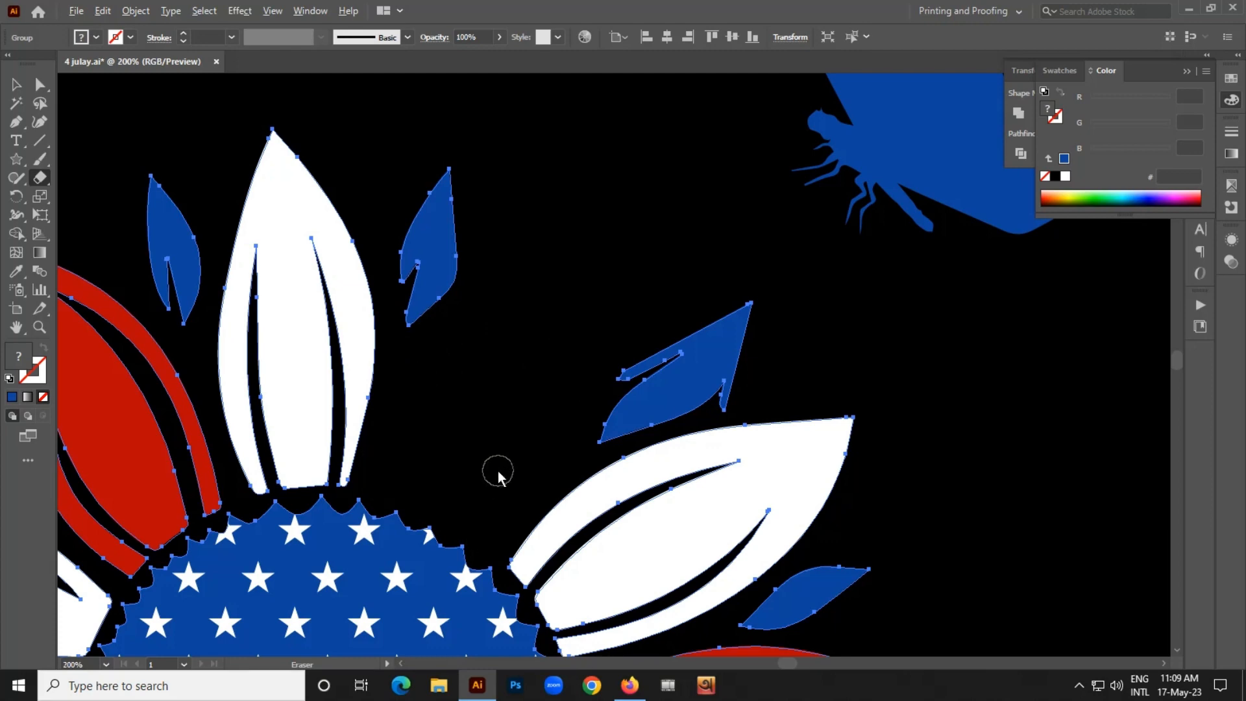
pyautogui.scroll(-3, 498, 474)
pyautogui.click(16, 85)
pyautogui.click(78, 185)
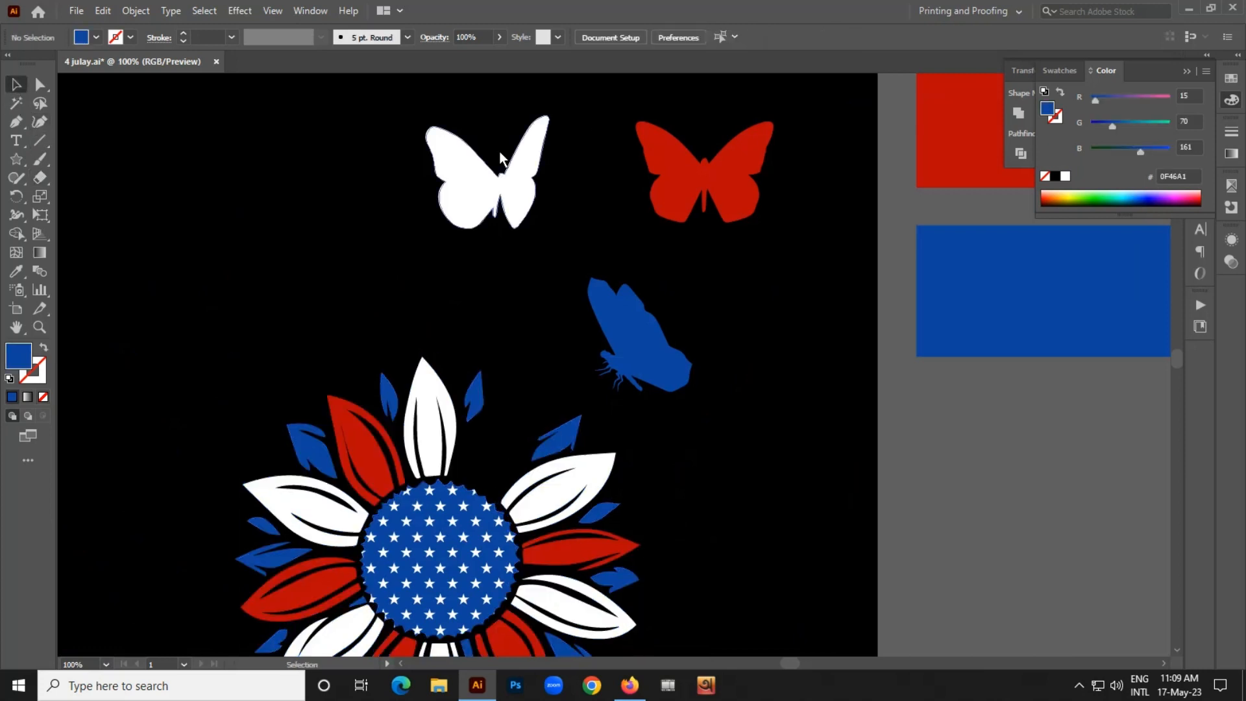
# Shrink the three butterflies above the sunflower together to about a third of their current size.
pyautogui.moveTo(445, 125); pyautogui.dragTo(704, 336)
pyautogui.click(800, 324)
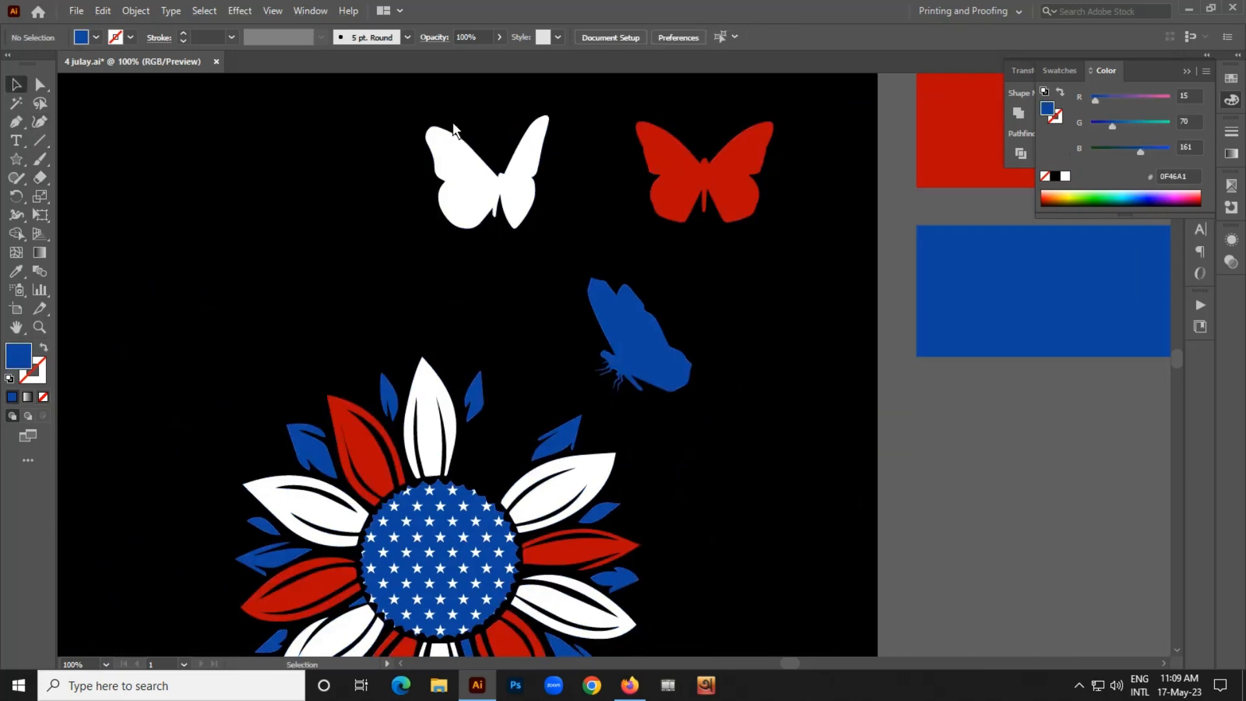
pyautogui.moveTo(449, 124); pyautogui.dragTo(783, 338)
pyautogui.moveTo(774, 119); pyautogui.dragTo(656, 204)
# Place the white butterfly in the erased petal's gap, the blue one above it and the red one further up and right.
pyautogui.moveTo(561, 234); pyautogui.dragTo(486, 463)
pyautogui.moveTo(606, 307); pyautogui.dragTo(516, 424)
pyautogui.moveTo(636, 241); pyautogui.dragTo(581, 382)
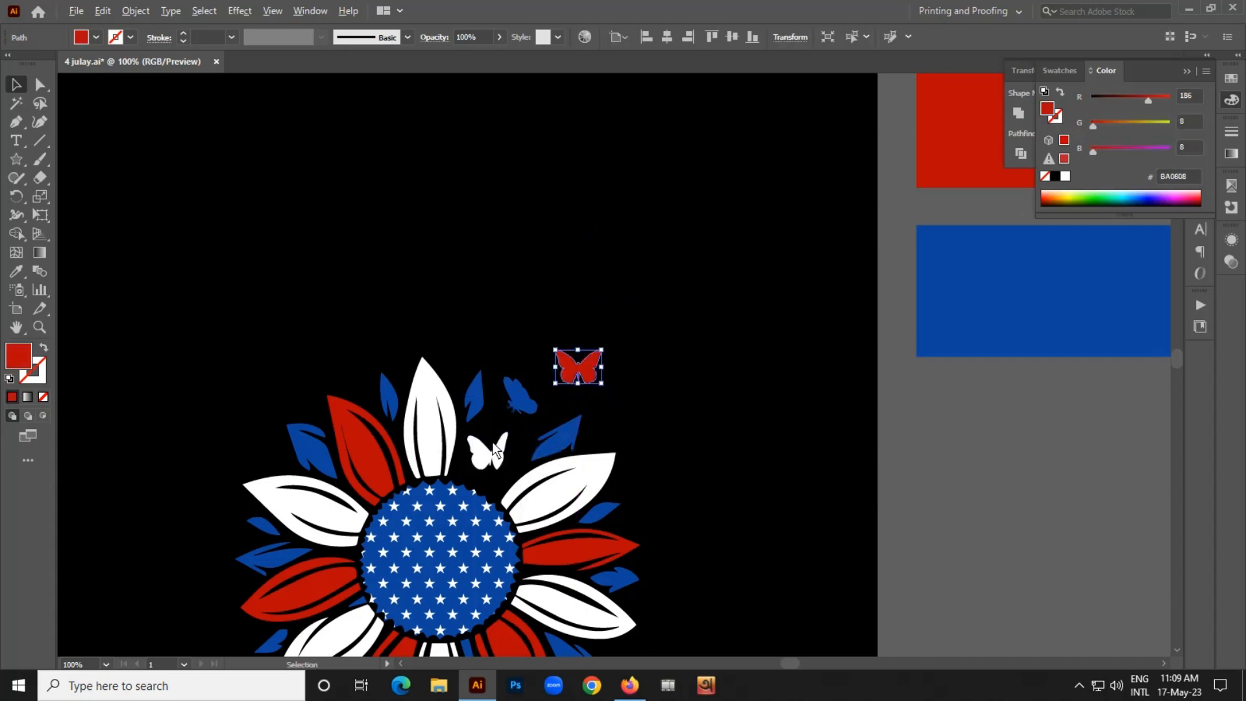
pyautogui.moveTo(512, 341); pyautogui.dragTo(519, 317)
pyautogui.click(554, 293)
# Duplicate the white, blue and red butterflies and spread the copies upward and outward as a flying trail.
pyautogui.moveTo(489, 453); pyautogui.dragTo(522, 343)
pyautogui.moveTo(522, 400); pyautogui.dragTo(624, 335)
pyautogui.moveTo(580, 373); pyautogui.dragTo(575, 297)
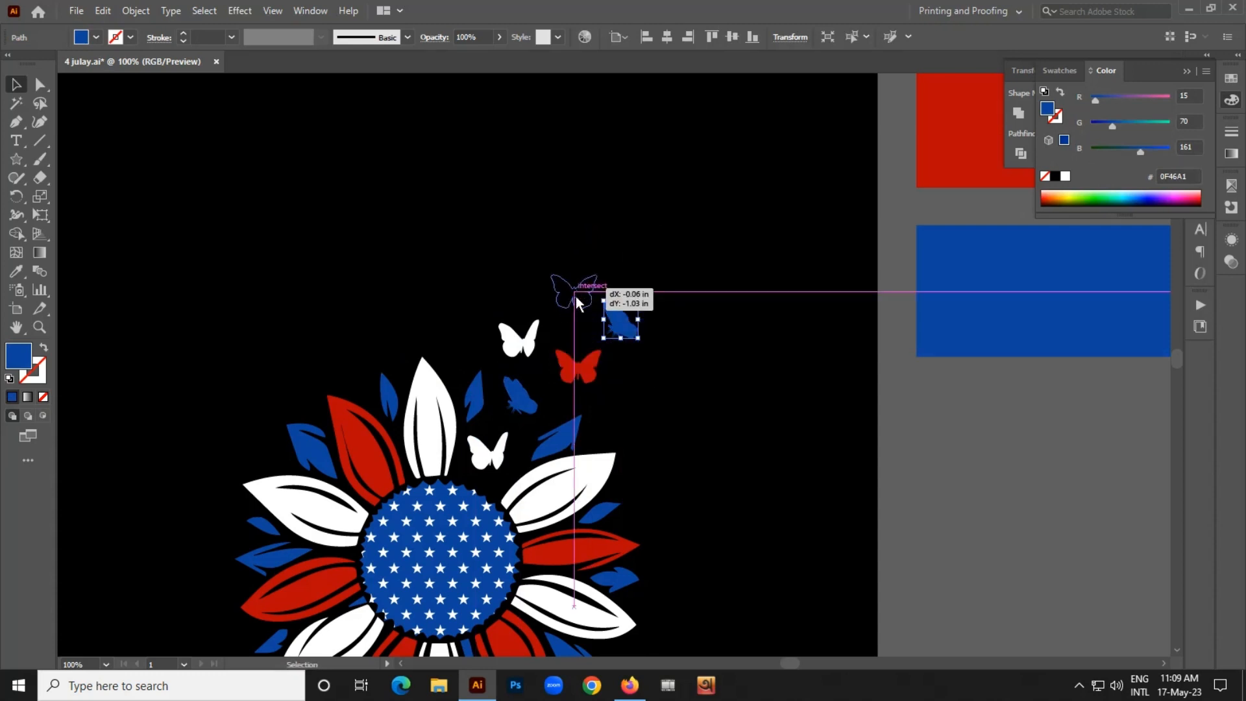
pyautogui.click(666, 385)
pyautogui.scroll(-3, 667, 385)
pyautogui.moveTo(760, 479); pyautogui.dragTo(785, 437)
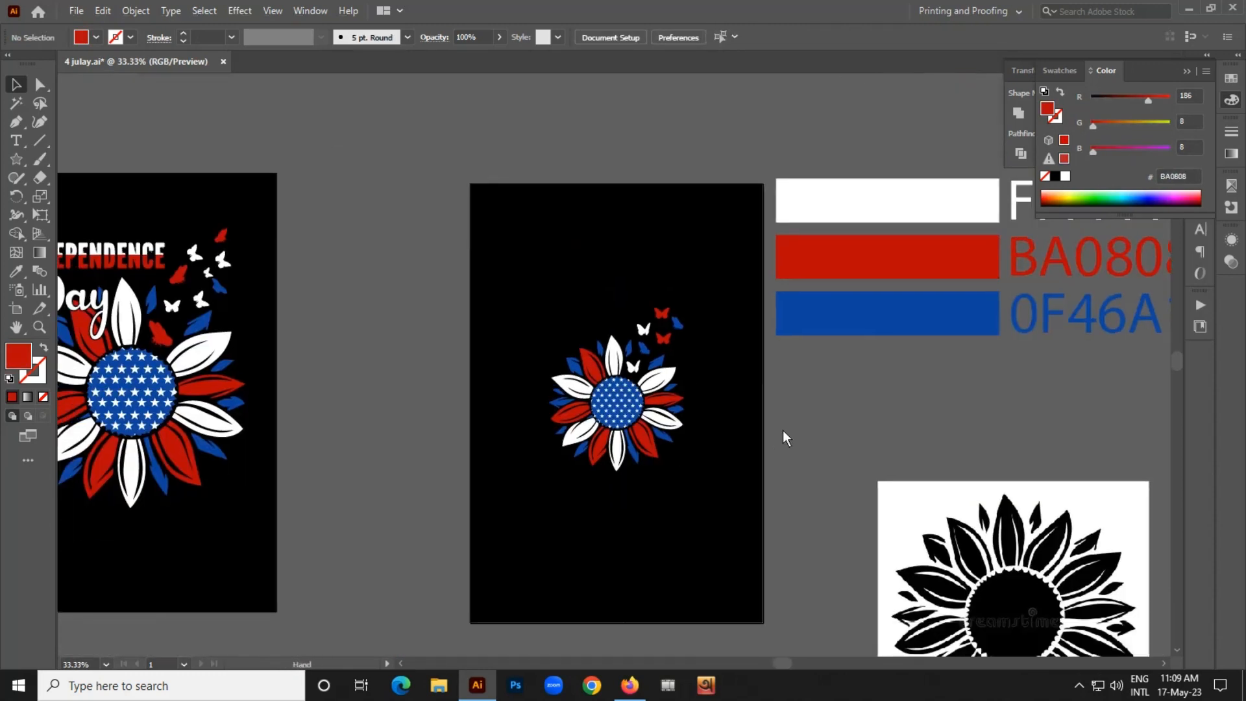
# Add another copy of the white butterfly to the right of the uppermost red butterfly.
pyautogui.scroll(3, 690, 362)
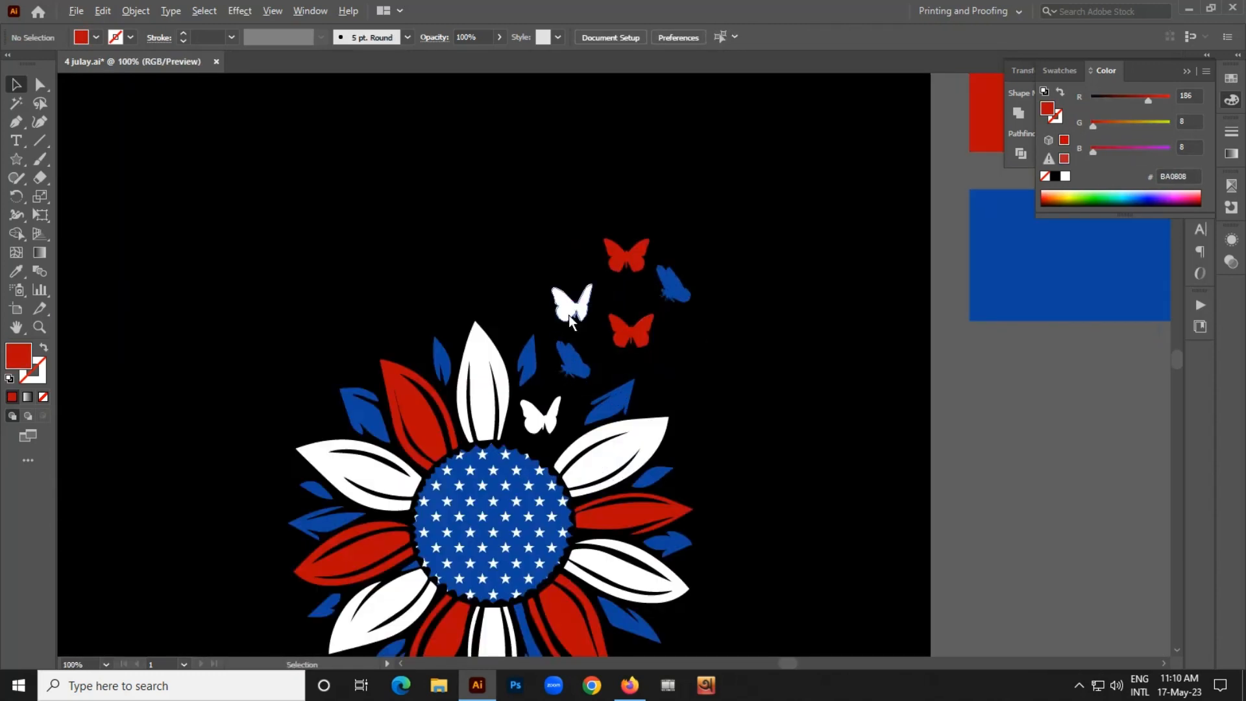
pyautogui.moveTo(574, 323); pyautogui.dragTo(679, 248)
pyautogui.click(727, 268)
pyautogui.click(723, 324)
pyautogui.scroll(-3, 726, 408)
pyautogui.moveTo(763, 464); pyautogui.dragTo(765, 348)
pyautogui.scroll(-1, 766, 348)
pyautogui.moveTo(714, 391); pyautogui.dragTo(565, 598)
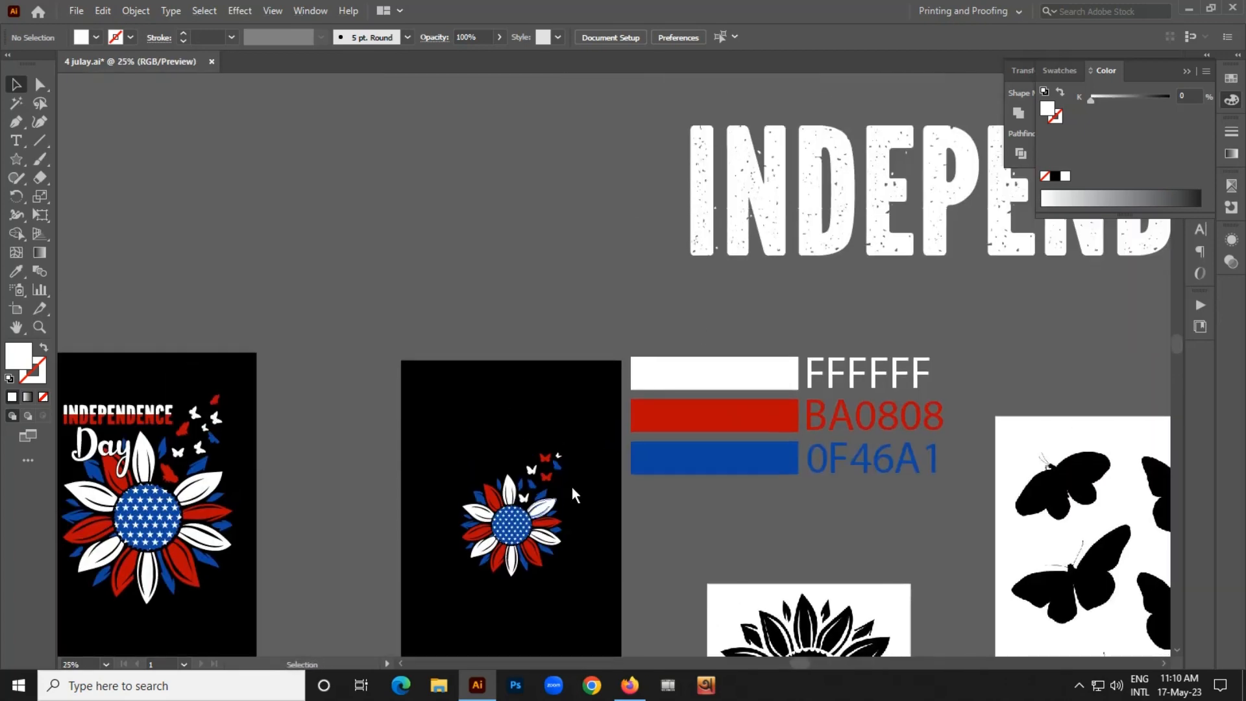
# Duplicate the distressed white INDEPENDENCE lettering to the left of the original and convert the copy to outlines.
pyautogui.scroll(-2, 699, 300)
pyautogui.moveTo(816, 273); pyautogui.dragTo(392, 245)
pyautogui.rightClick(391, 245)
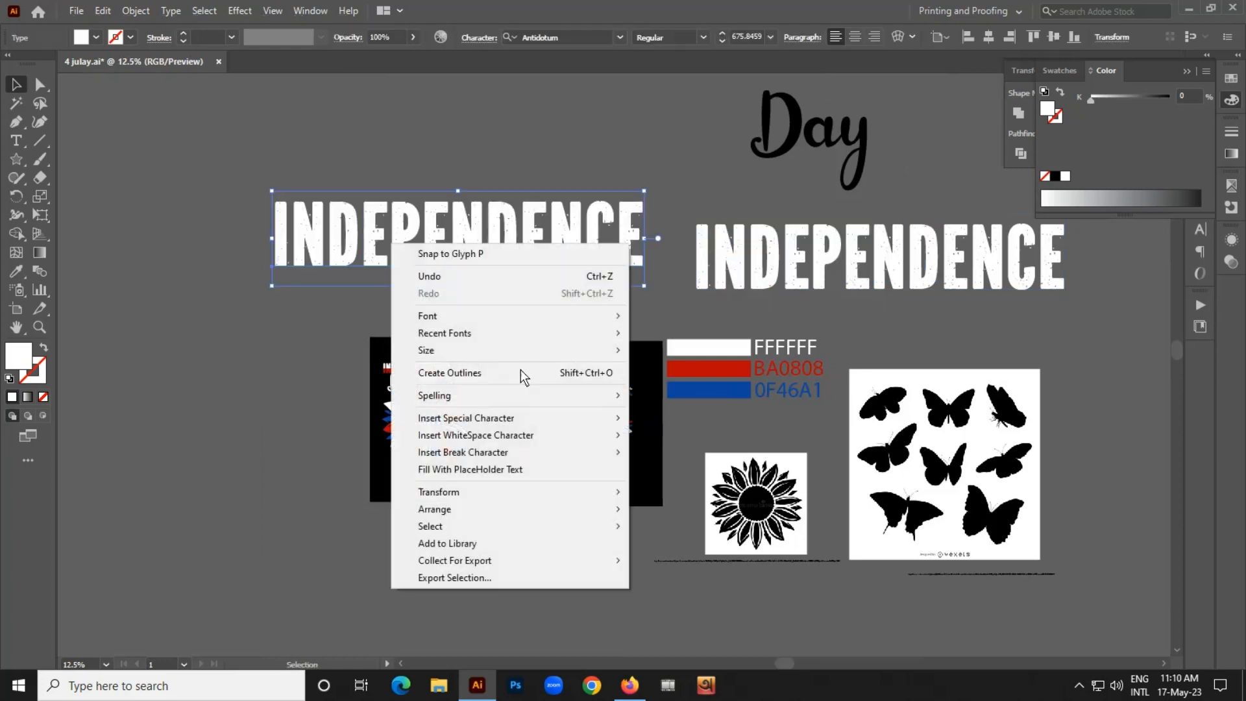
pyautogui.click(422, 380)
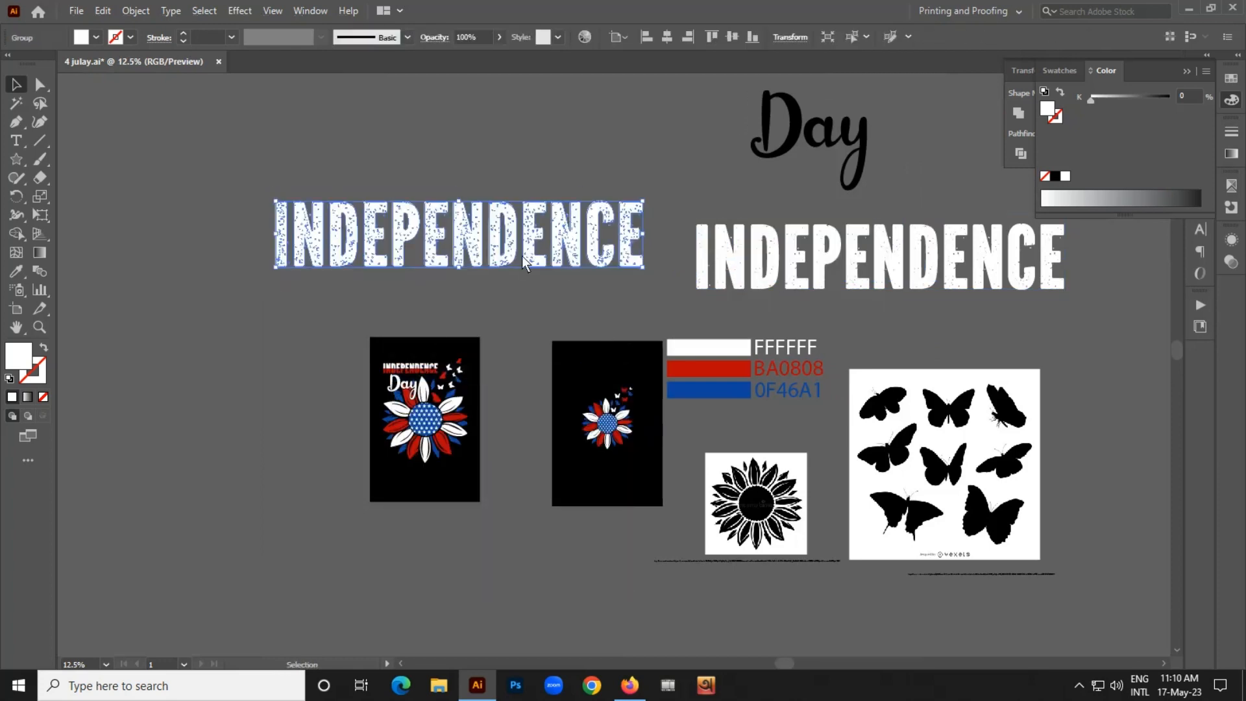
# Move the outlined INDEPENDENCE lettering onto the sunflower artboard and bring it to the front.
pyautogui.moveTo(523, 263); pyautogui.dragTo(604, 422)
pyautogui.scroll(3, 579, 406)
pyautogui.rightClick(573, 328)
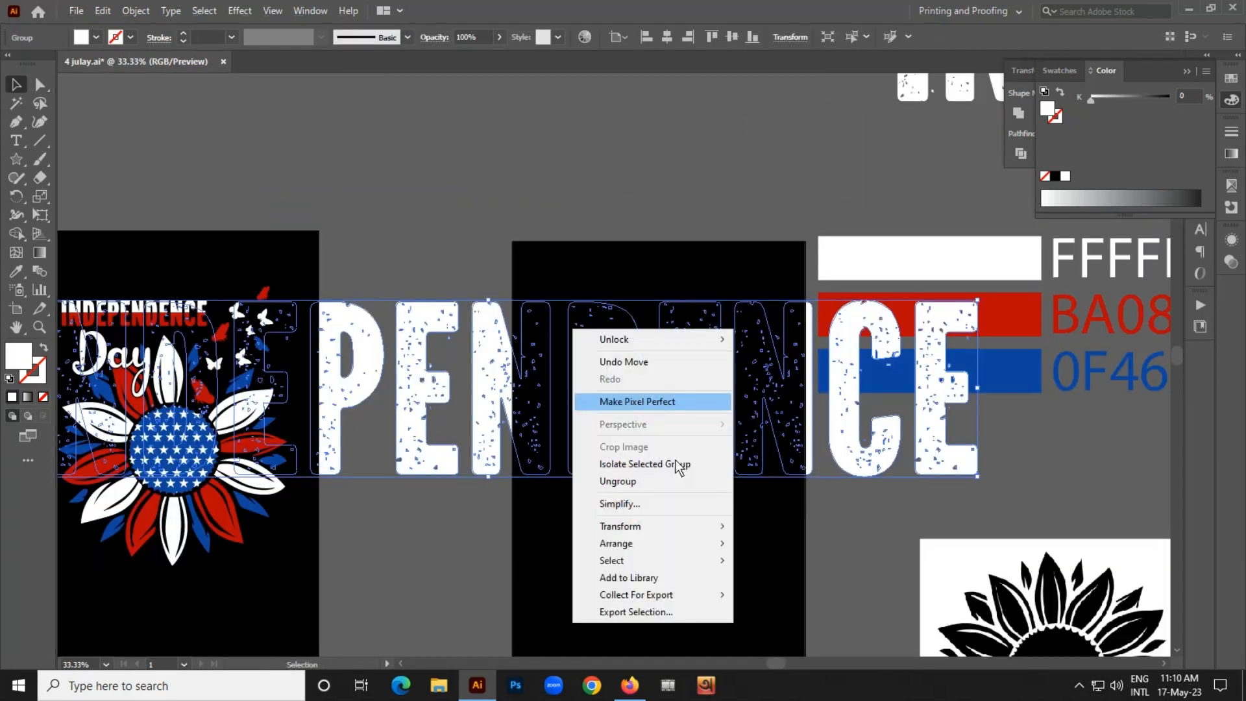
pyautogui.moveTo(634, 545)
pyautogui.click(869, 545)
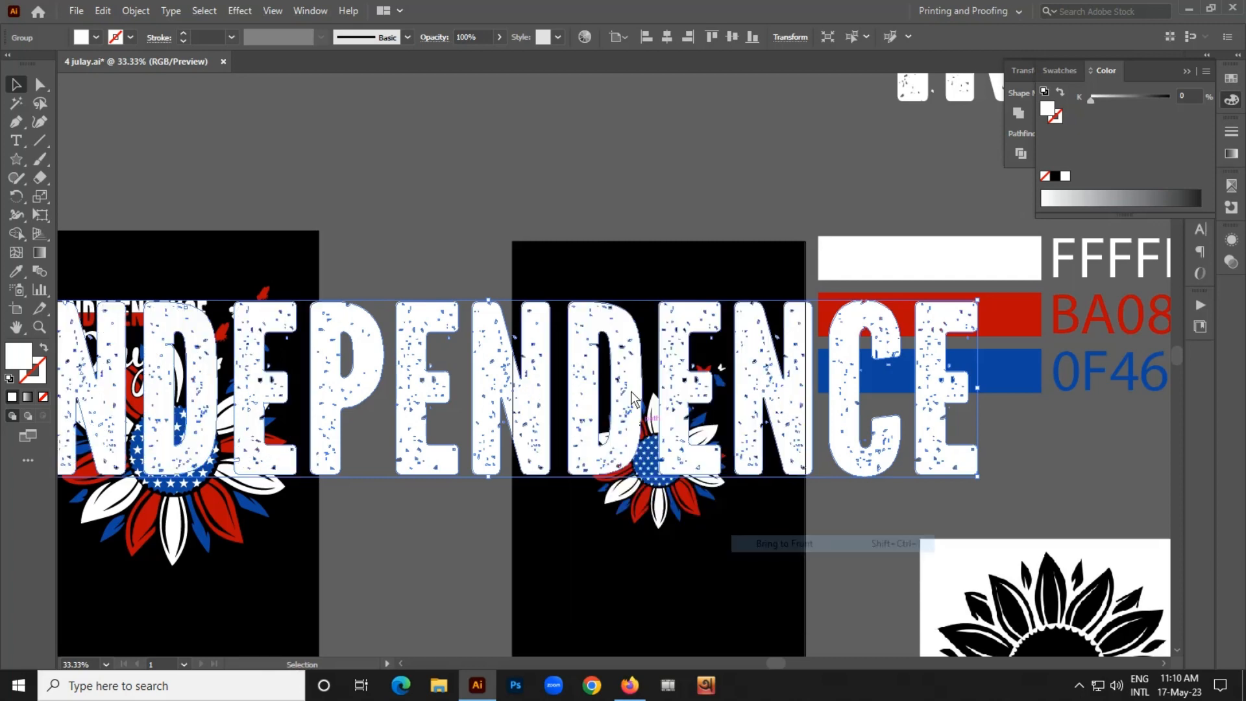
# Scale the INDEPENDENCE lettering down proportionally and move it above the sunflower, beside the butterflies.
pyautogui.moveTo(488, 300); pyautogui.dragTo(481, 377)
pyautogui.click(606, 321)
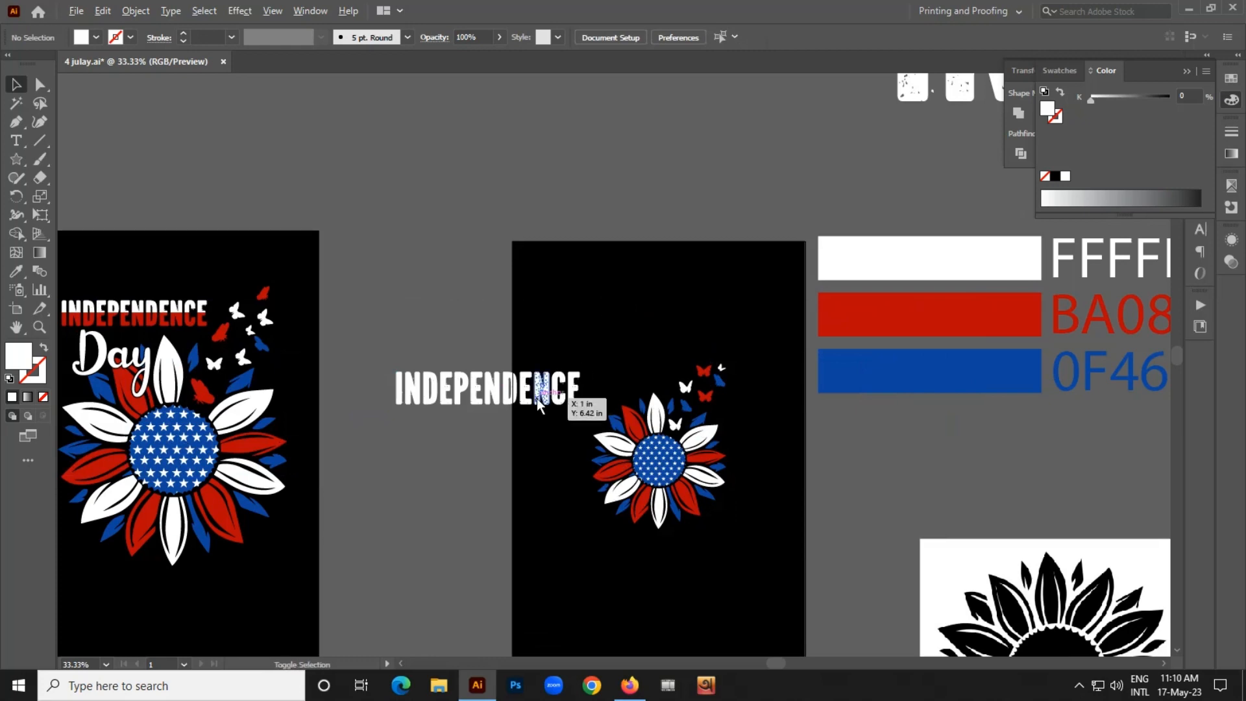
pyautogui.scroll(2, 538, 403)
pyautogui.moveTo(600, 351); pyautogui.dragTo(792, 321)
pyautogui.click(789, 322)
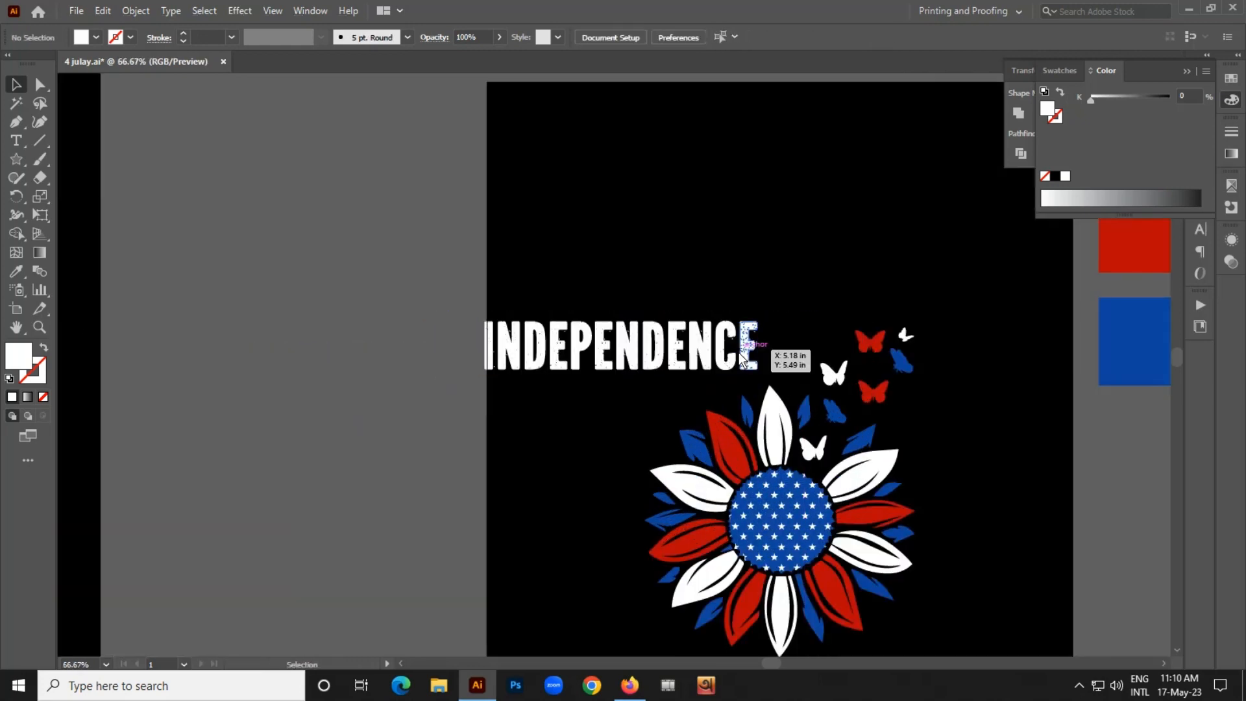
pyautogui.moveTo(742, 352); pyautogui.dragTo(782, 367)
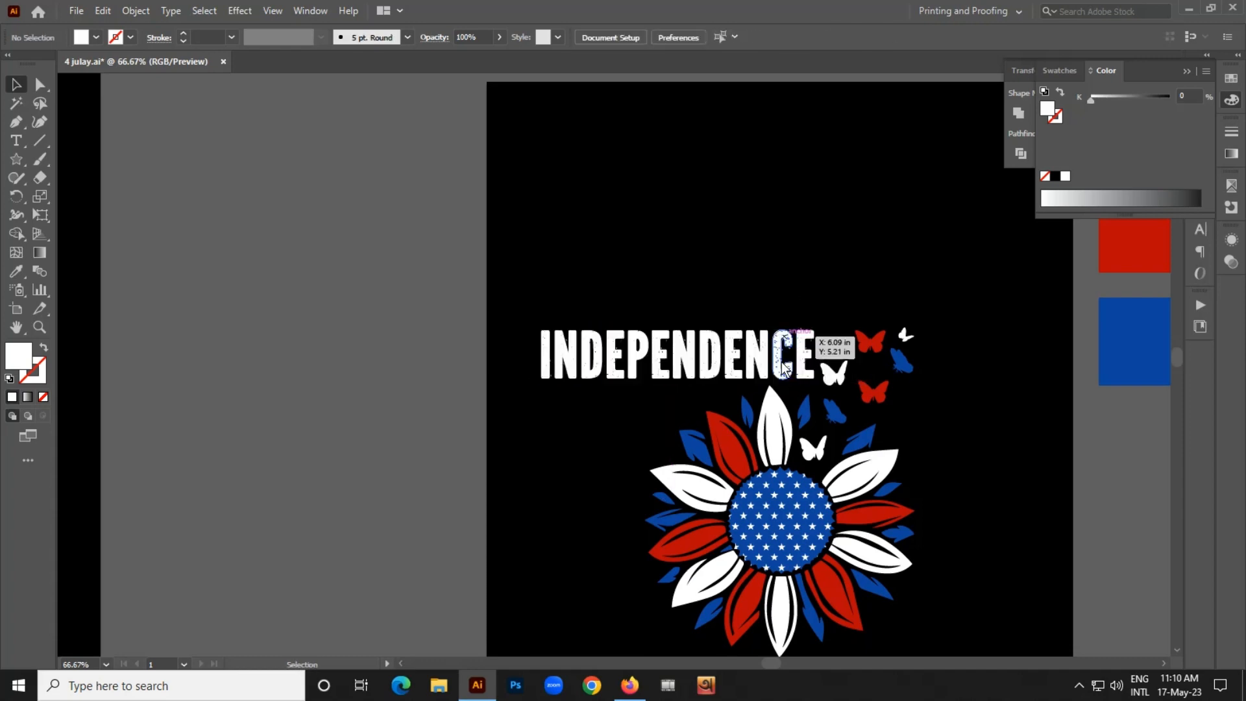
# Shrink the INDEPENDENCE lettering to about half the sunflower's width and keep it above the upper-left petals.
pyautogui.scroll(2, 782, 367)
pyautogui.click(782, 366)
pyautogui.moveTo(860, 299); pyautogui.dragTo(751, 355)
pyautogui.click(831, 289)
pyautogui.scroll(-3, 747, 349)
pyautogui.click(753, 333)
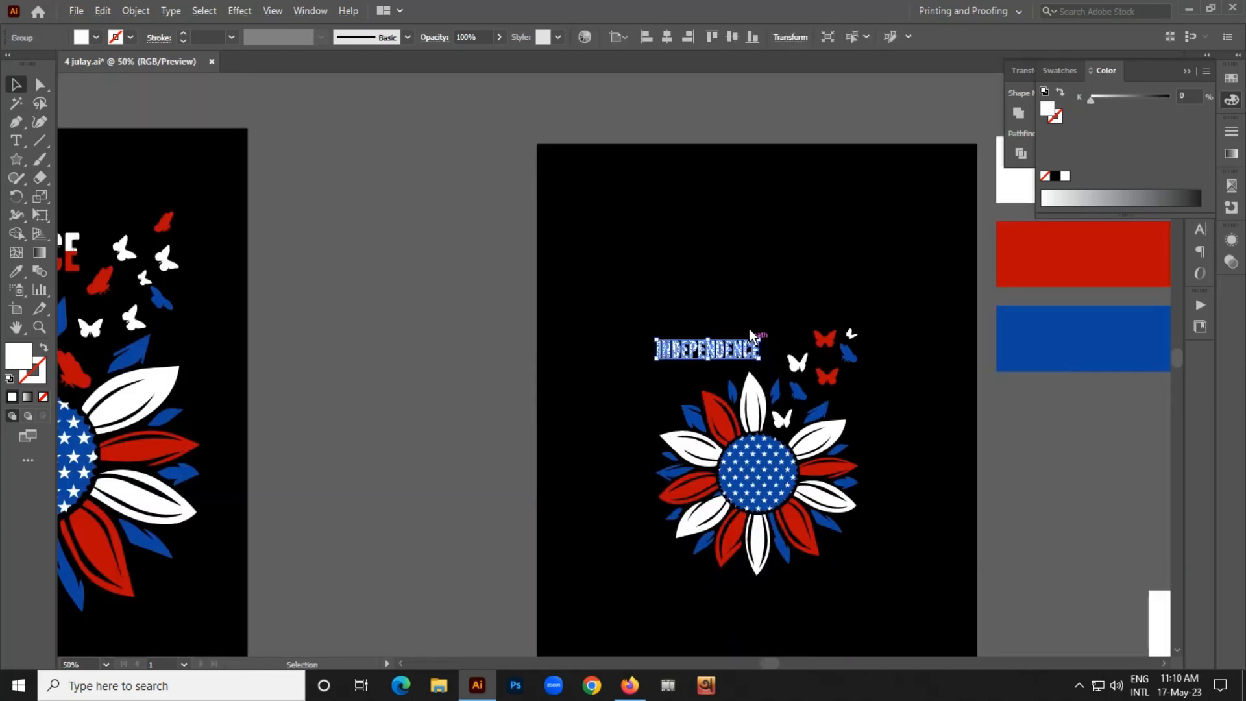
# Show the rulers and place a vertical guide along the sunflower's left edge.
pyautogui.moveTo(866, 564); pyautogui.dragTo(807, 408)
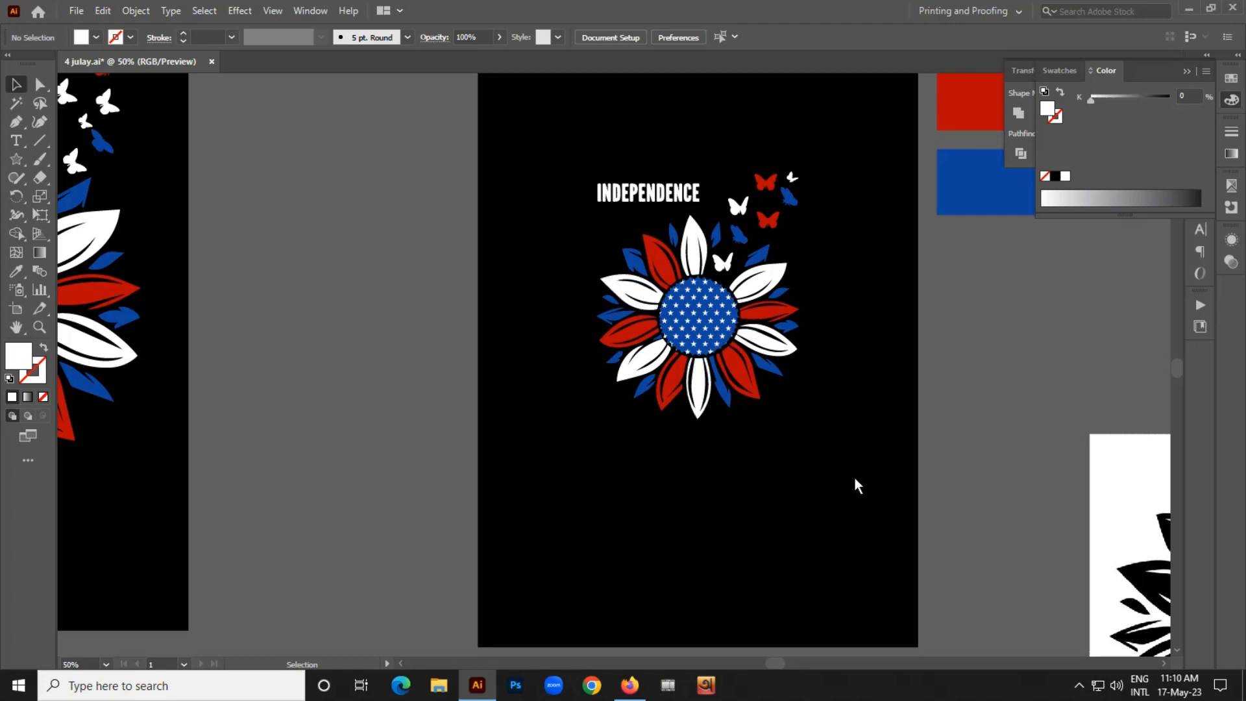
pyautogui.hotkey('ctrl', 'r')
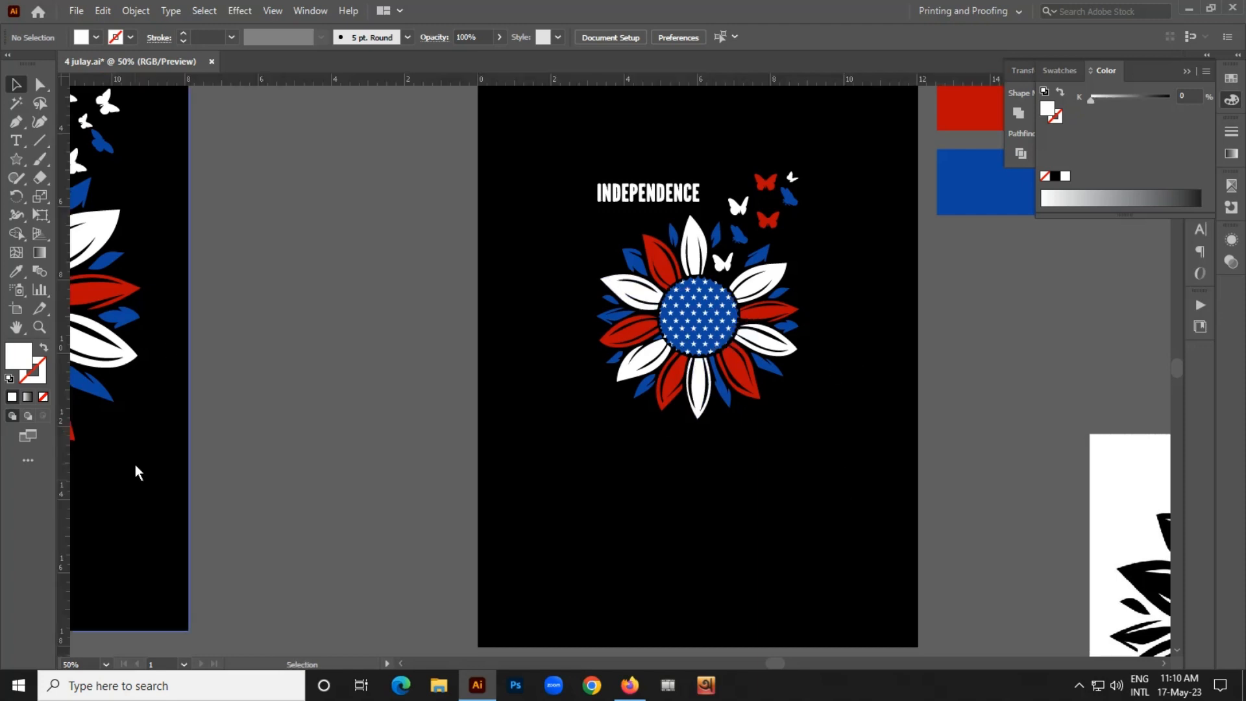
pyautogui.moveTo(380, 445); pyautogui.dragTo(596, 431)
pyautogui.scroll(4, 601, 304)
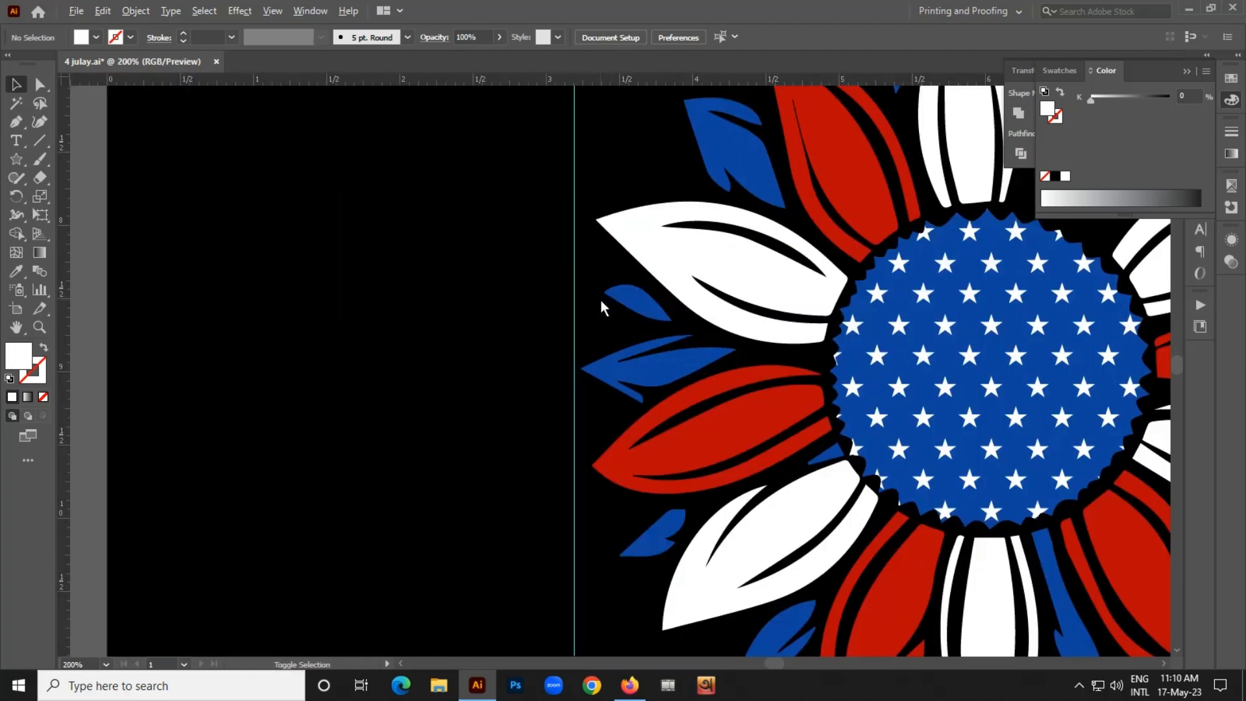
pyautogui.scroll(-1, 602, 304)
pyautogui.moveTo(546, 188); pyautogui.dragTo(452, 497)
# Move the INDEPENDENCE lettering's left edge to the guide and enlarge it to about 3.4 in wide, just short of the butterflies.
pyautogui.click(503, 308)
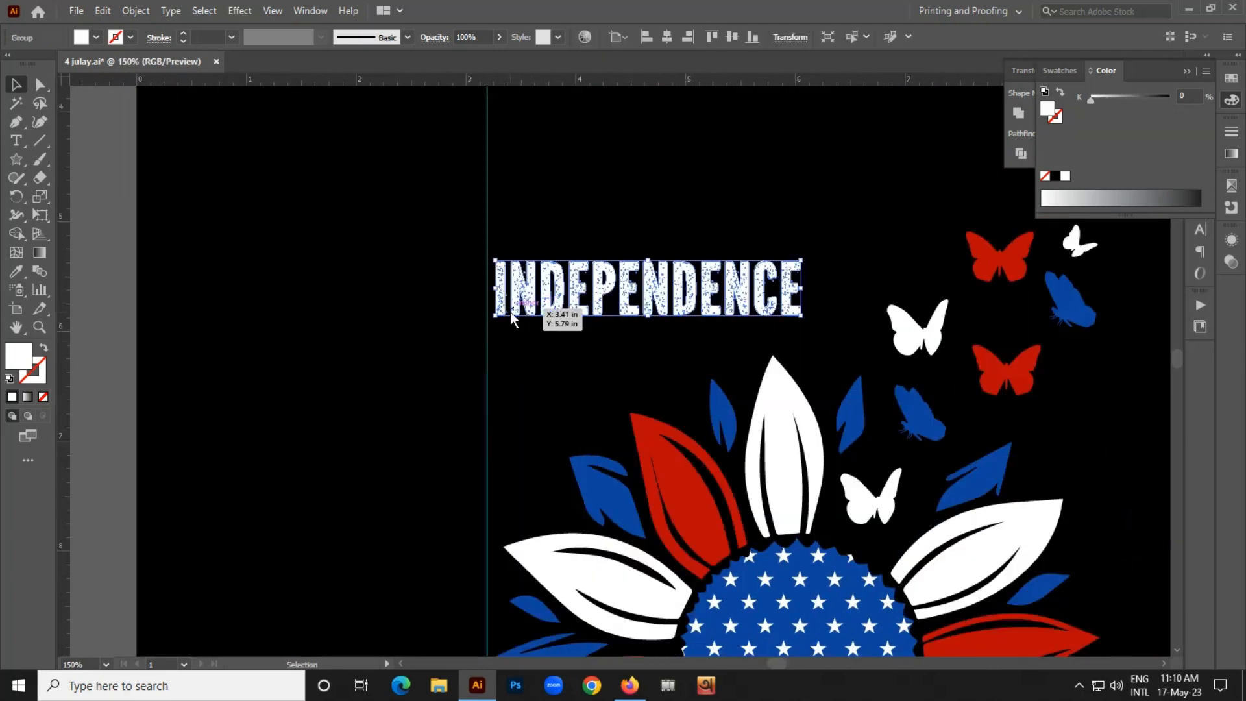
pyautogui.scroll(2, 498, 315)
pyautogui.moveTo(485, 320); pyautogui.dragTo(473, 348)
pyautogui.scroll(-2, 473, 348)
pyautogui.moveTo(791, 275); pyautogui.dragTo(820, 258)
pyautogui.moveTo(809, 305); pyautogui.dragTo(844, 315)
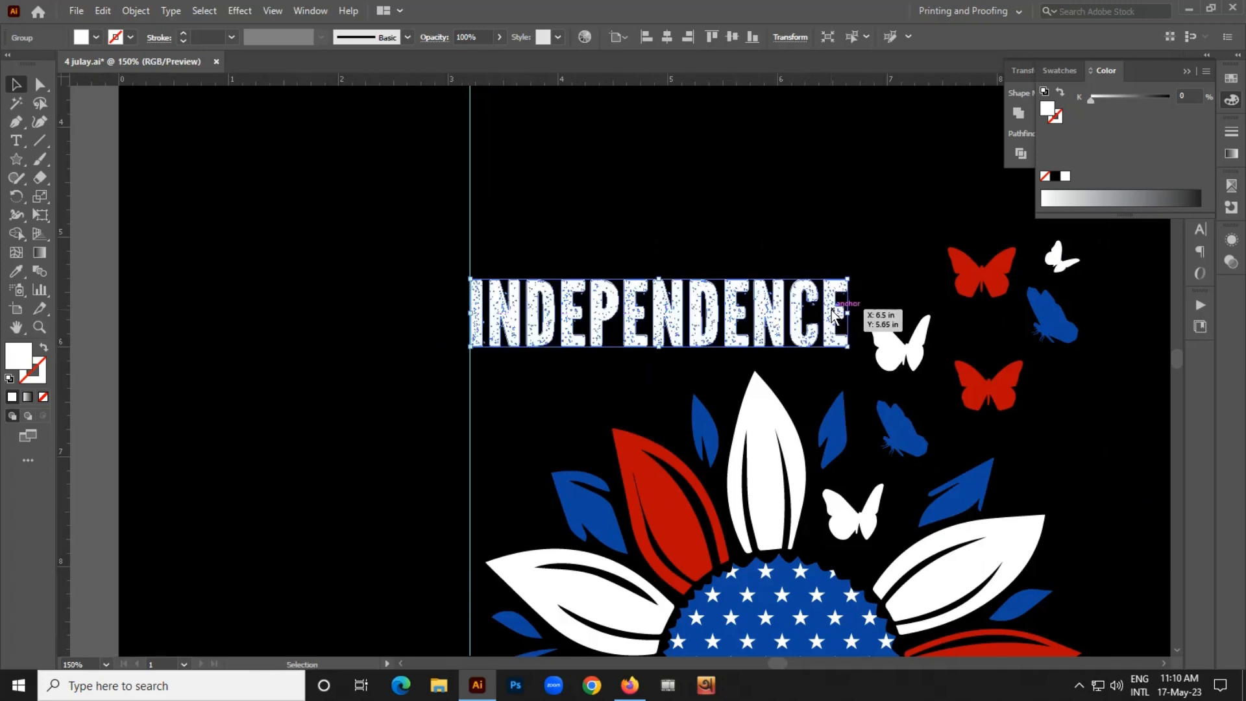
# Fine-tune the INDEPENDENCE lettering's position so the first letter's left edge sits exactly on the guide.
pyautogui.scroll(4, 488, 325)
pyautogui.scroll(2, 409, 289)
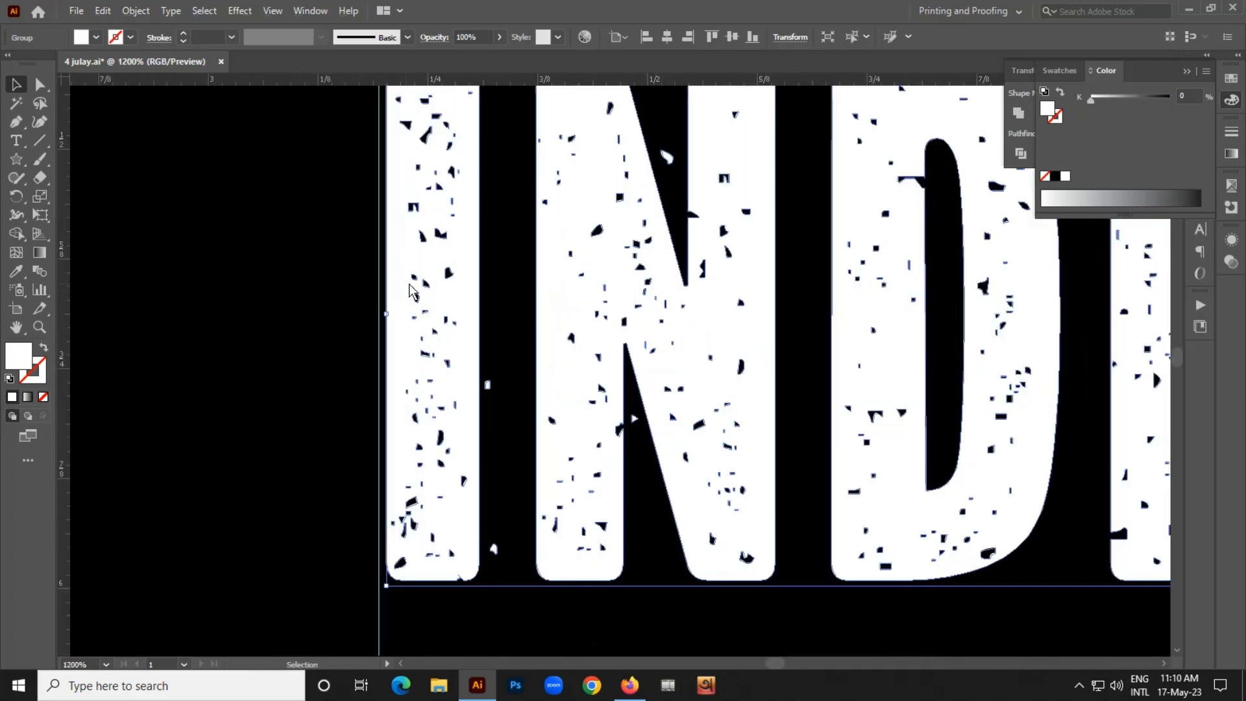
pyautogui.moveTo(420, 294); pyautogui.dragTo(415, 288)
pyautogui.click(284, 302)
pyautogui.scroll(-7, 309, 303)
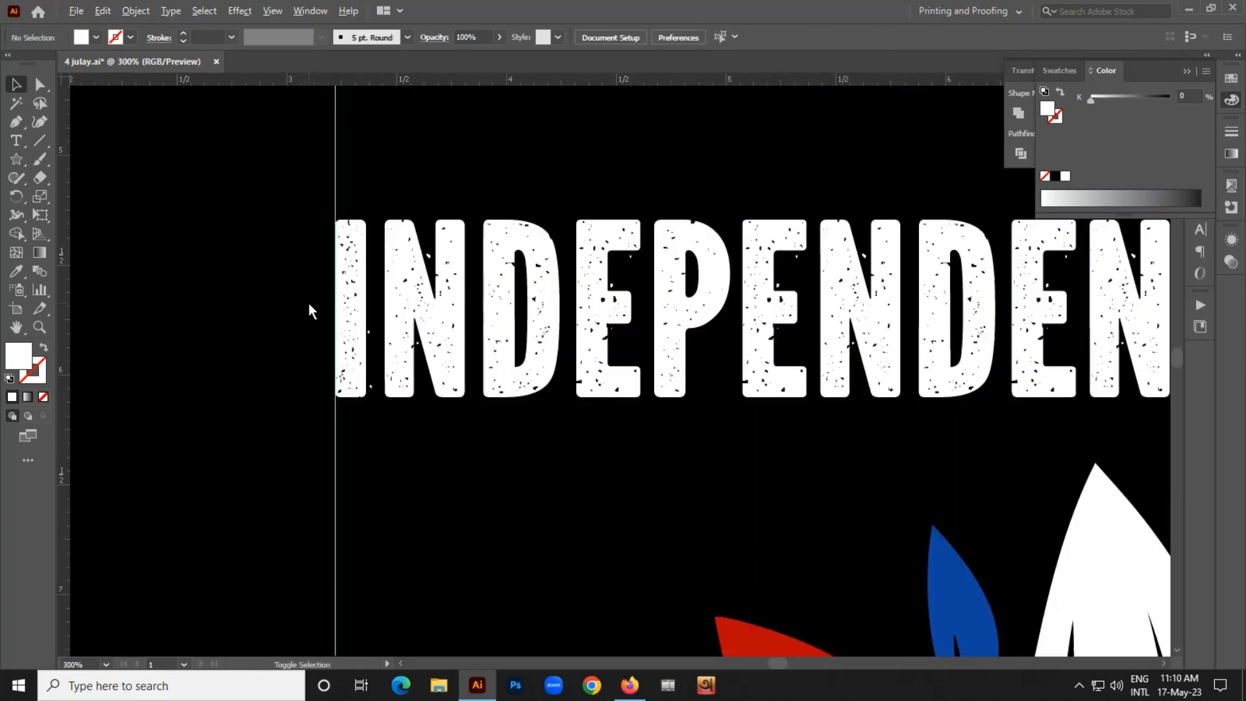
# Fill the INDEPENDENCE lettering with a linear gradient whose two stops are sampled from the white FFFFFF and red BA0808 swatches.
pyautogui.click(461, 300)
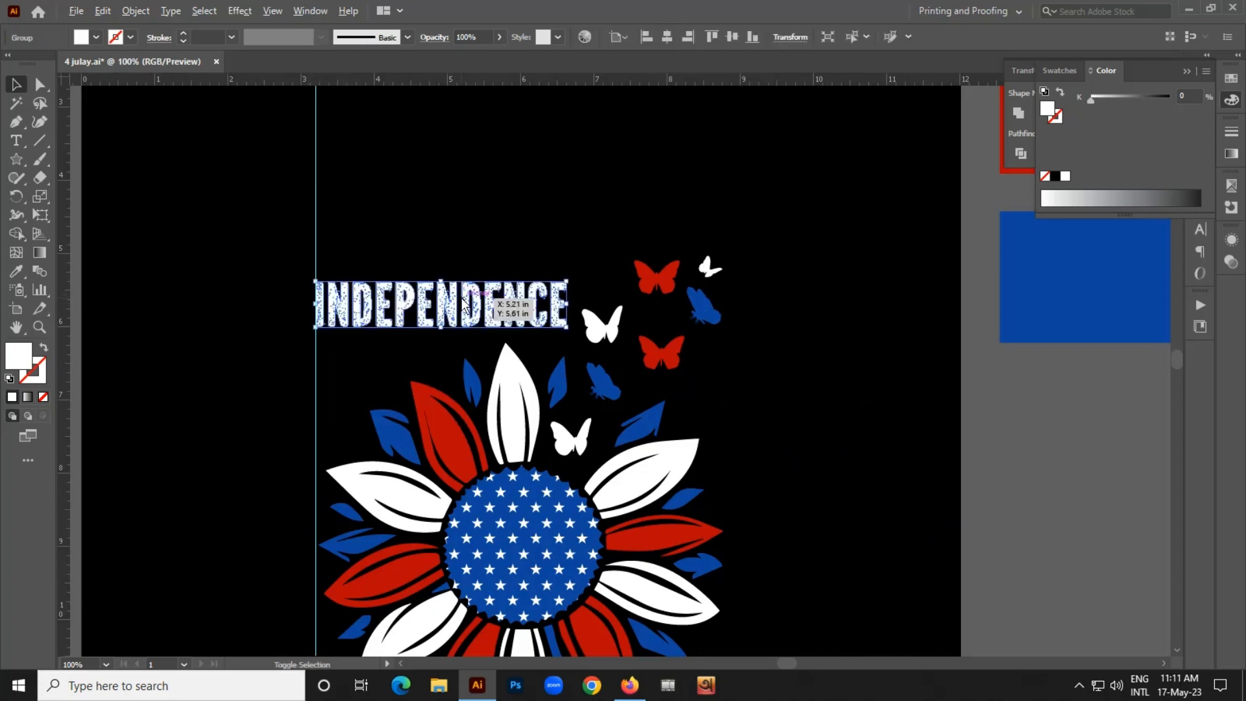
pyautogui.scroll(-4, 461, 299)
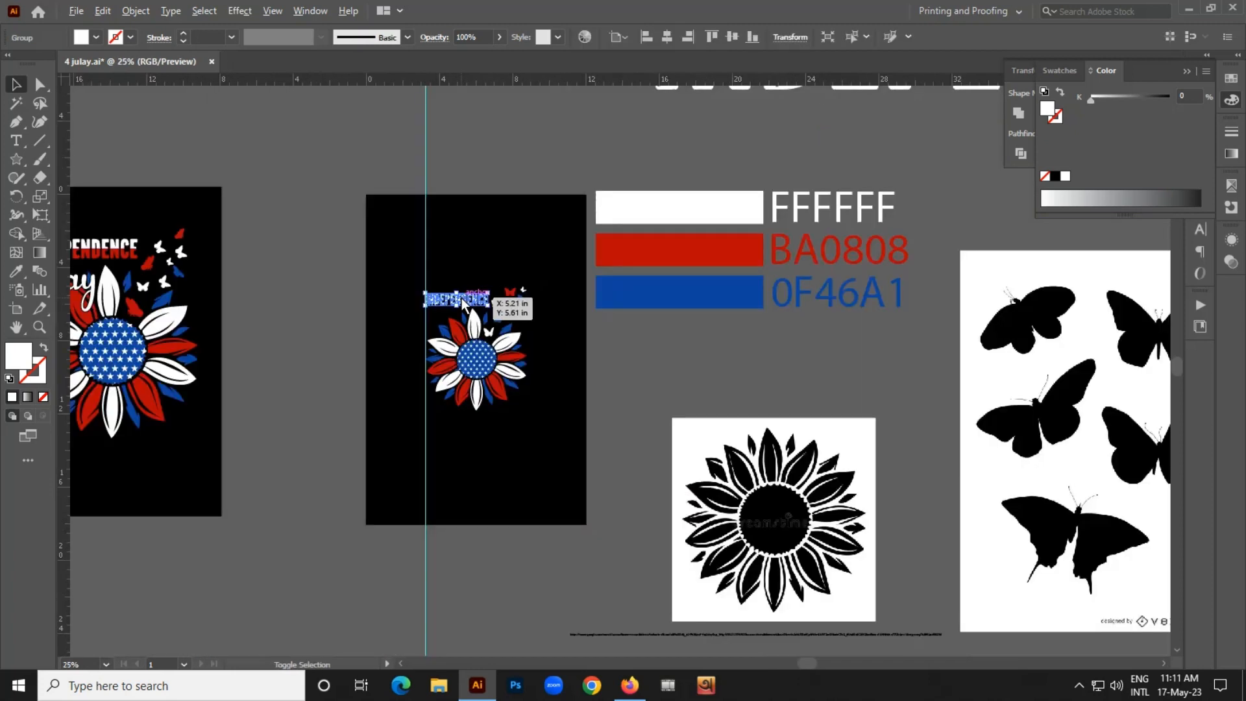
pyautogui.click(27, 397)
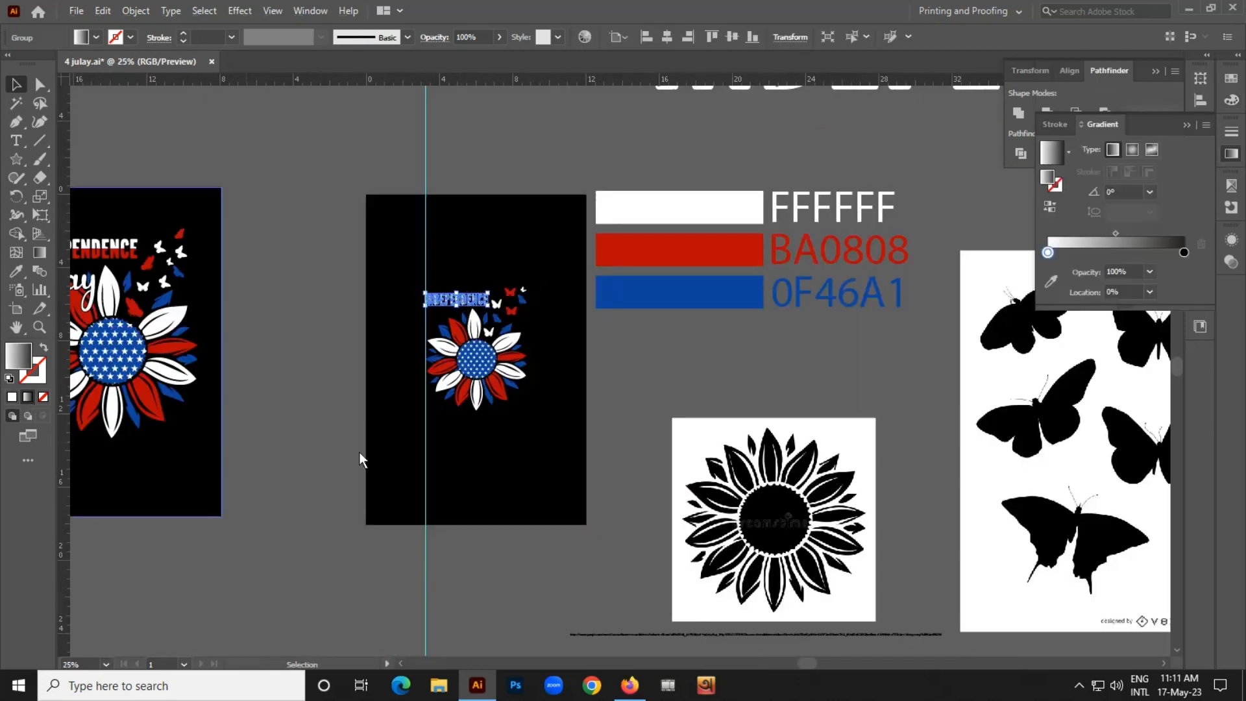
pyautogui.click(1183, 254)
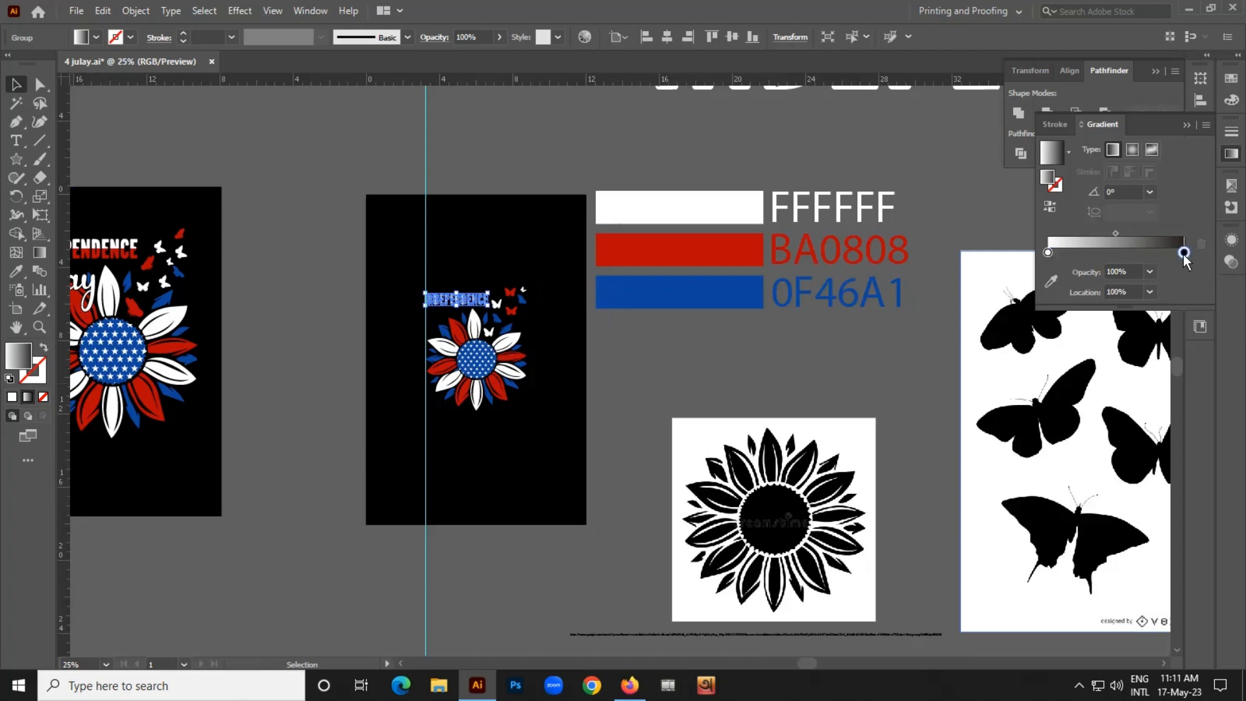
pyautogui.click(15, 272)
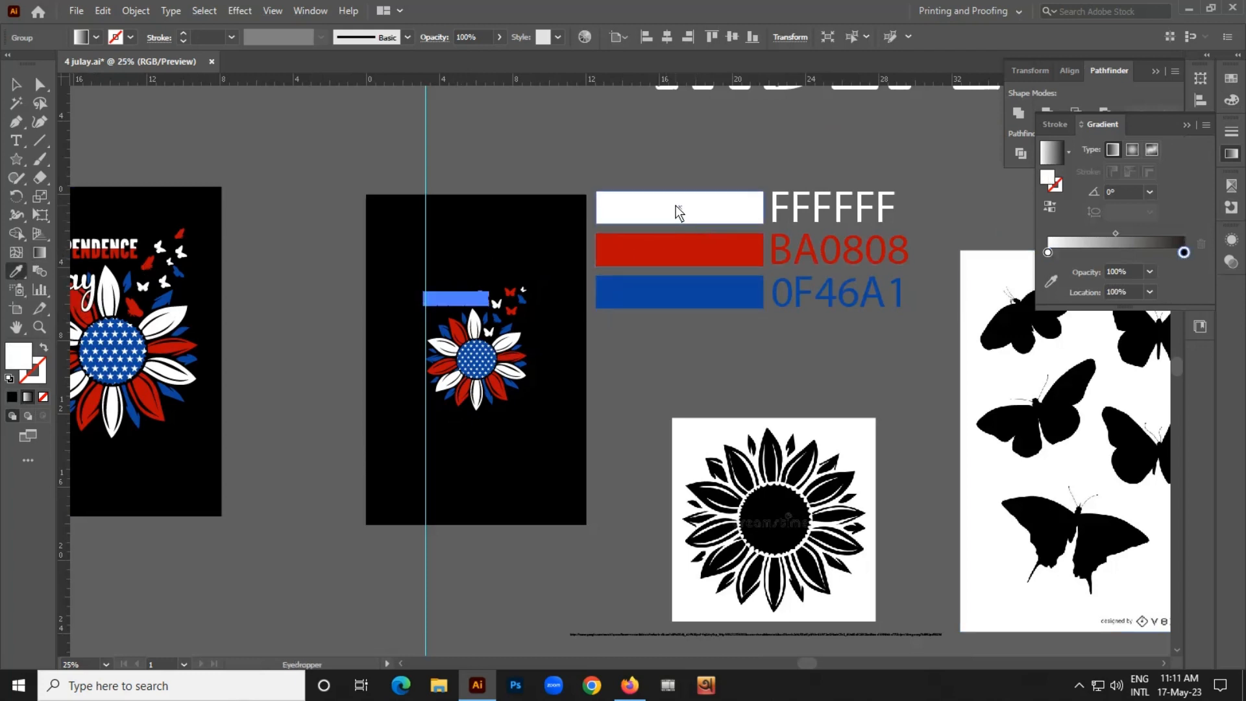
pyautogui.click(676, 207)
pyautogui.click(1048, 253)
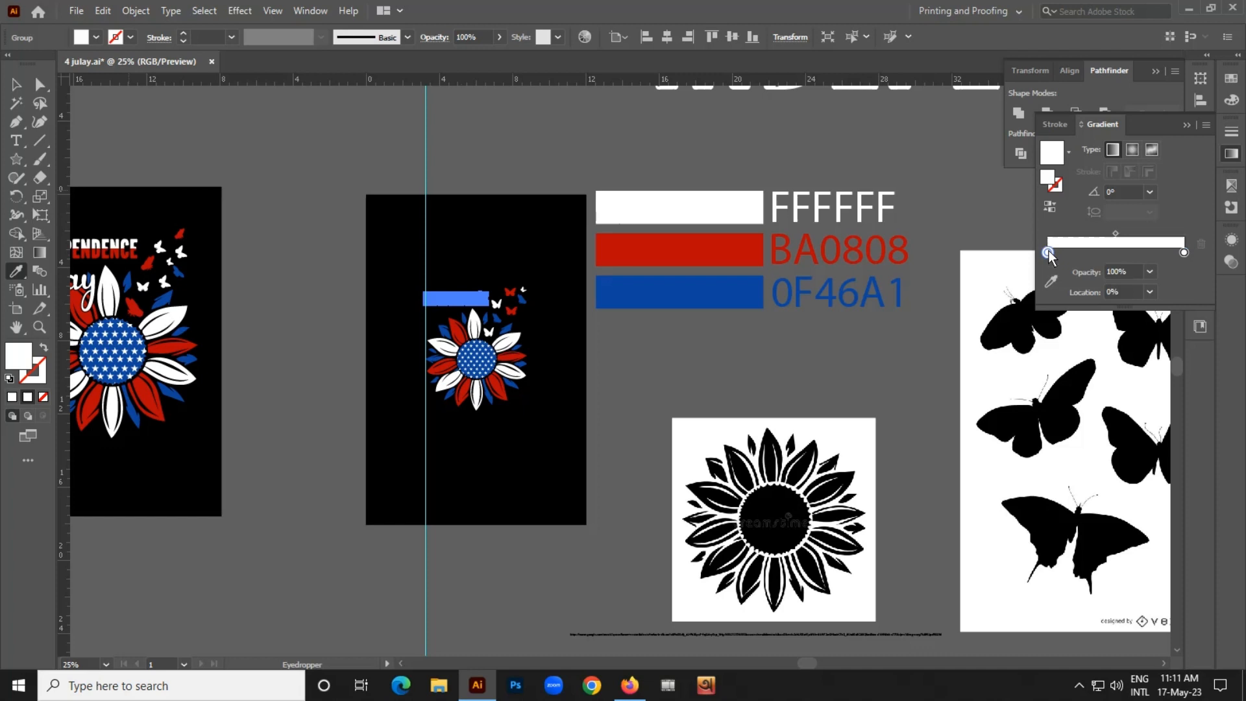
pyautogui.click(697, 251)
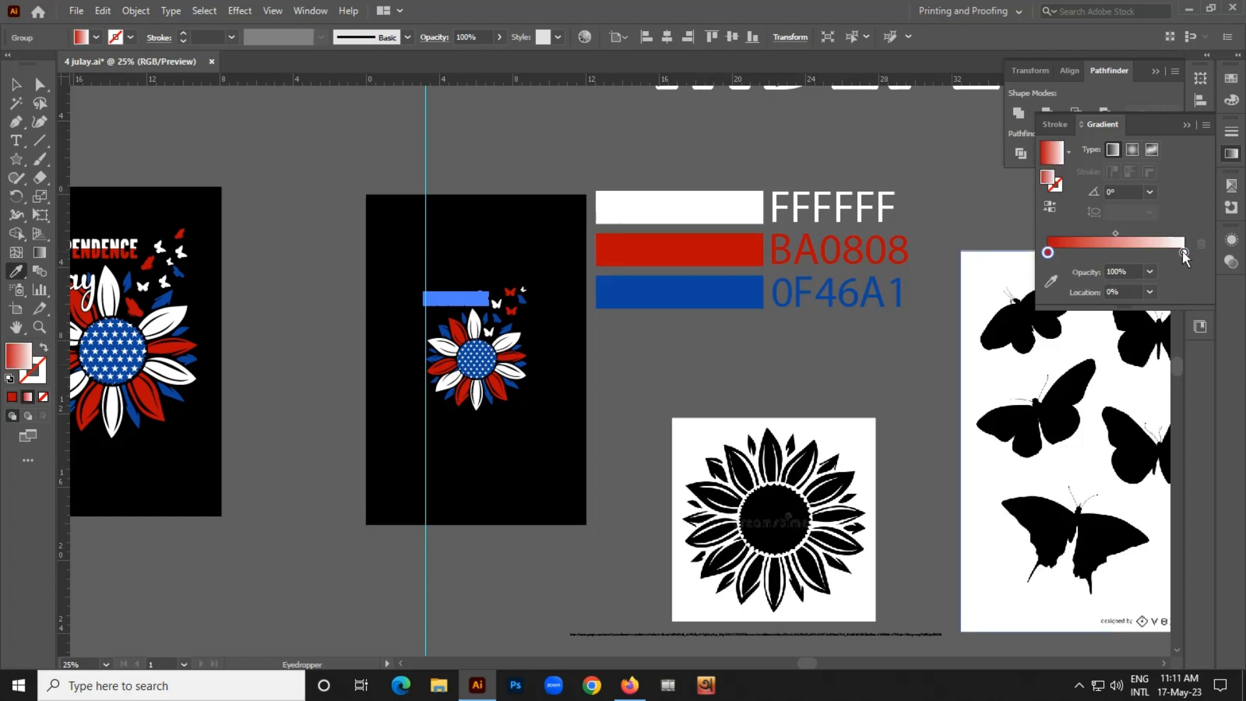
# Bring the white and red gradient stops together at about 56% with red after white, making a hard colour split.
pyautogui.moveTo(1186, 253); pyautogui.dragTo(1123, 252)
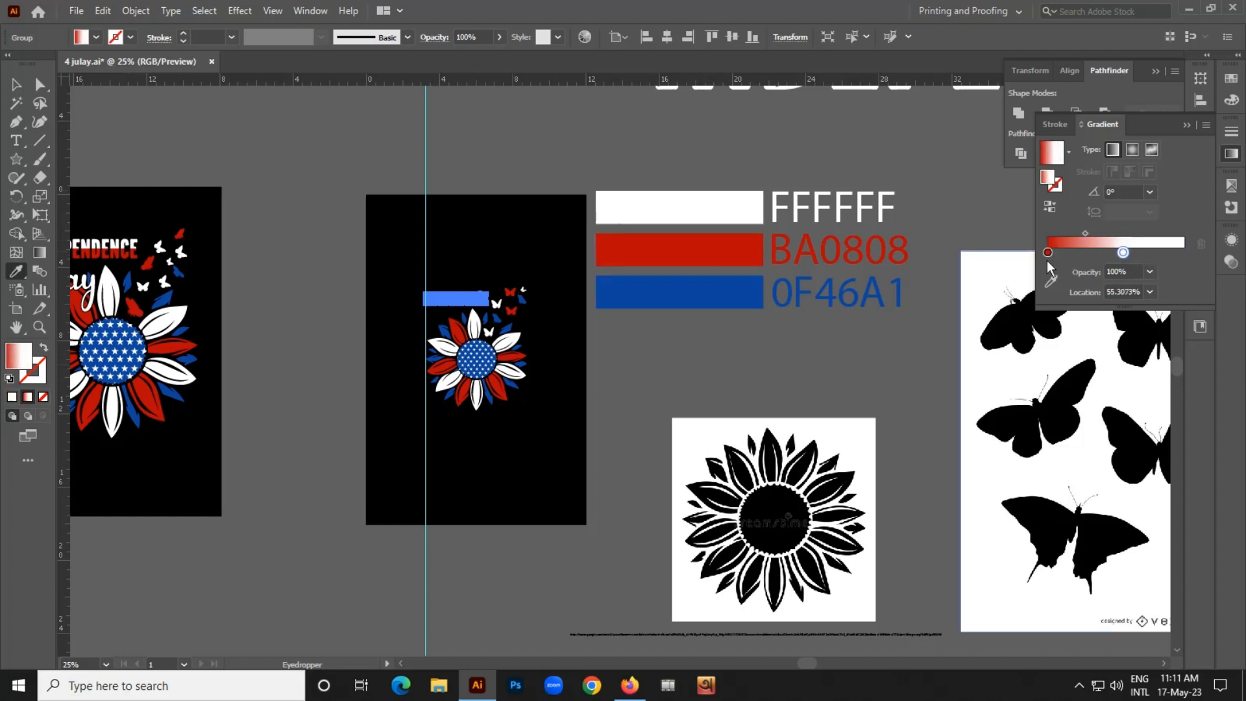
pyautogui.moveTo(1047, 252); pyautogui.dragTo(1125, 262)
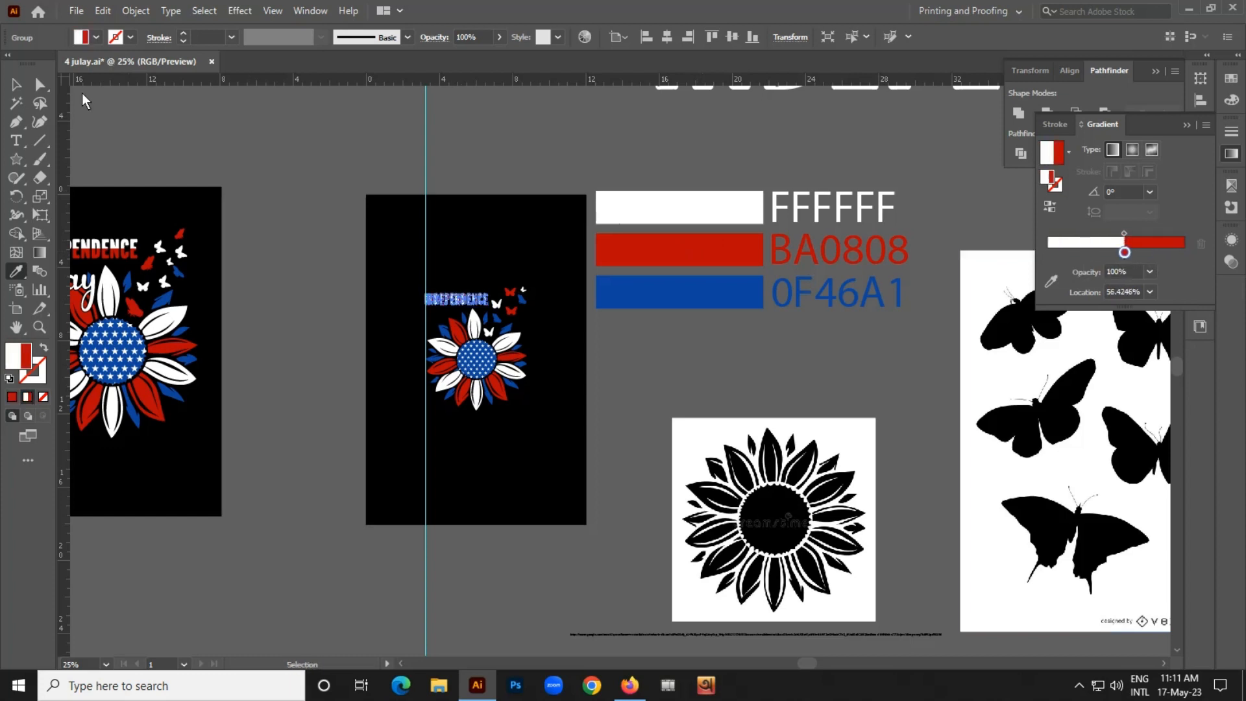
pyautogui.click(16, 83)
pyautogui.click(204, 139)
pyautogui.scroll(4, 478, 302)
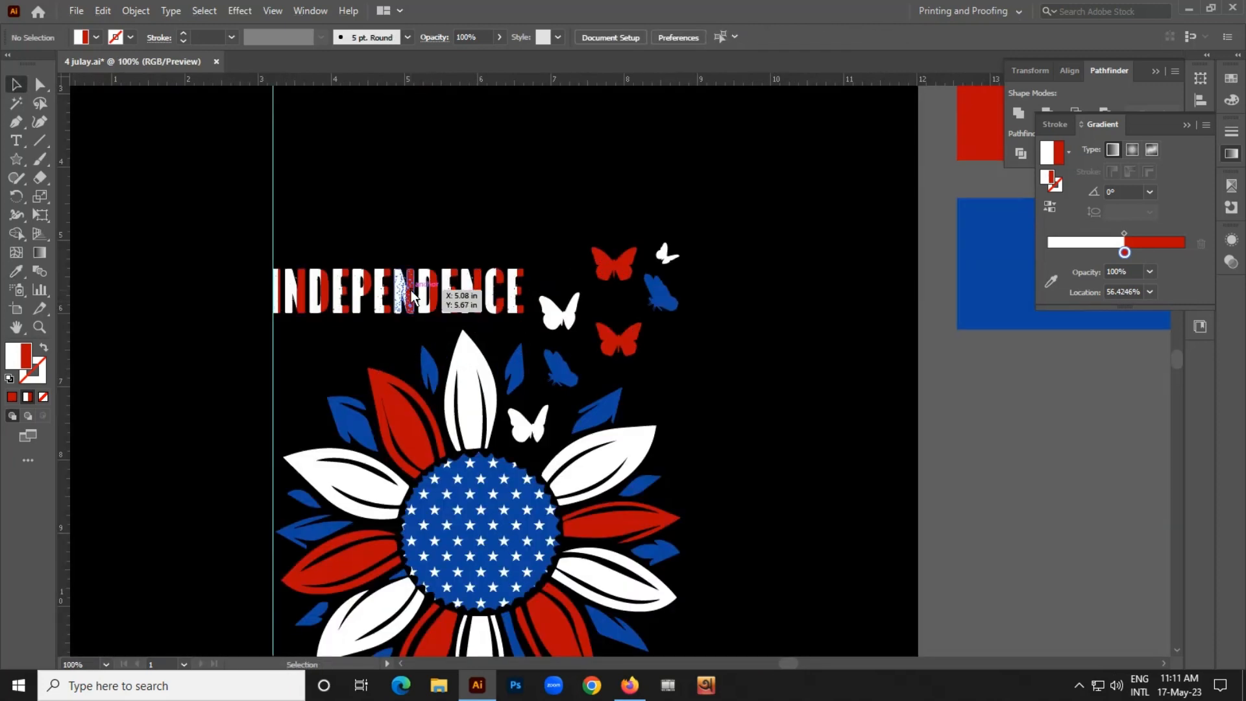
# Set the INDEPENDENCE lettering's gradient angle to -90° so white fills the upper half and red the lower half.
pyautogui.click(421, 298)
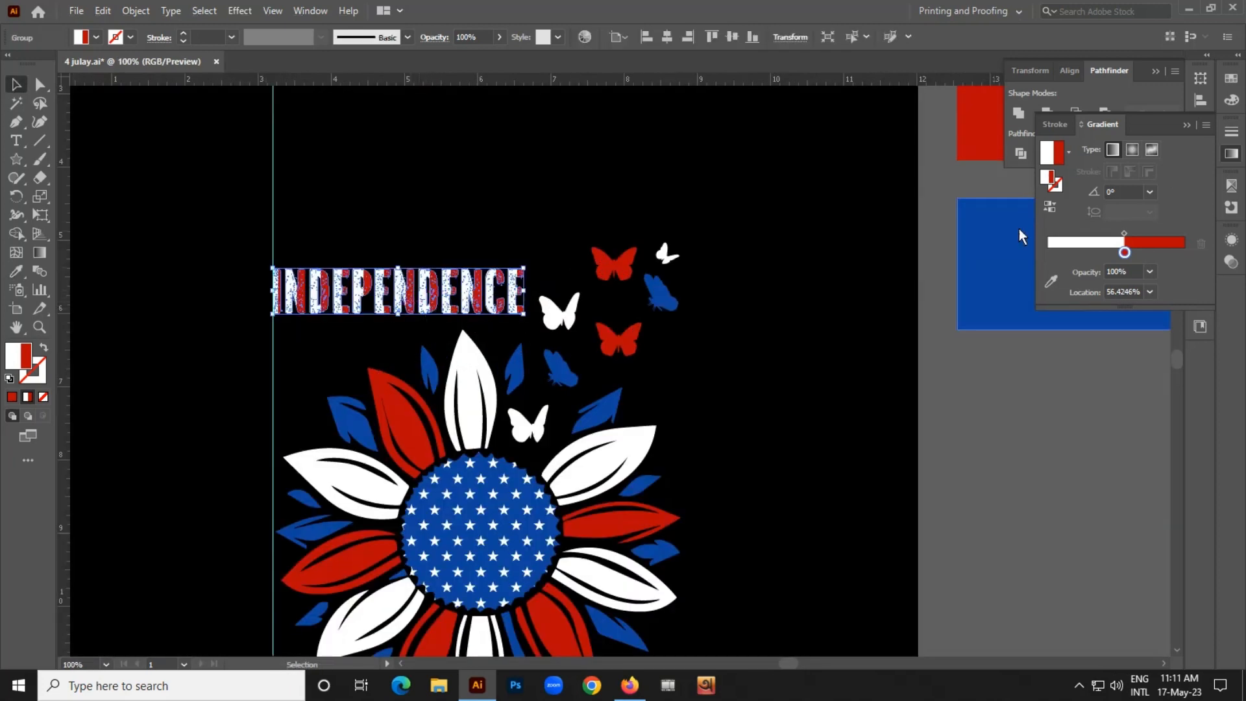
pyautogui.click(1149, 192)
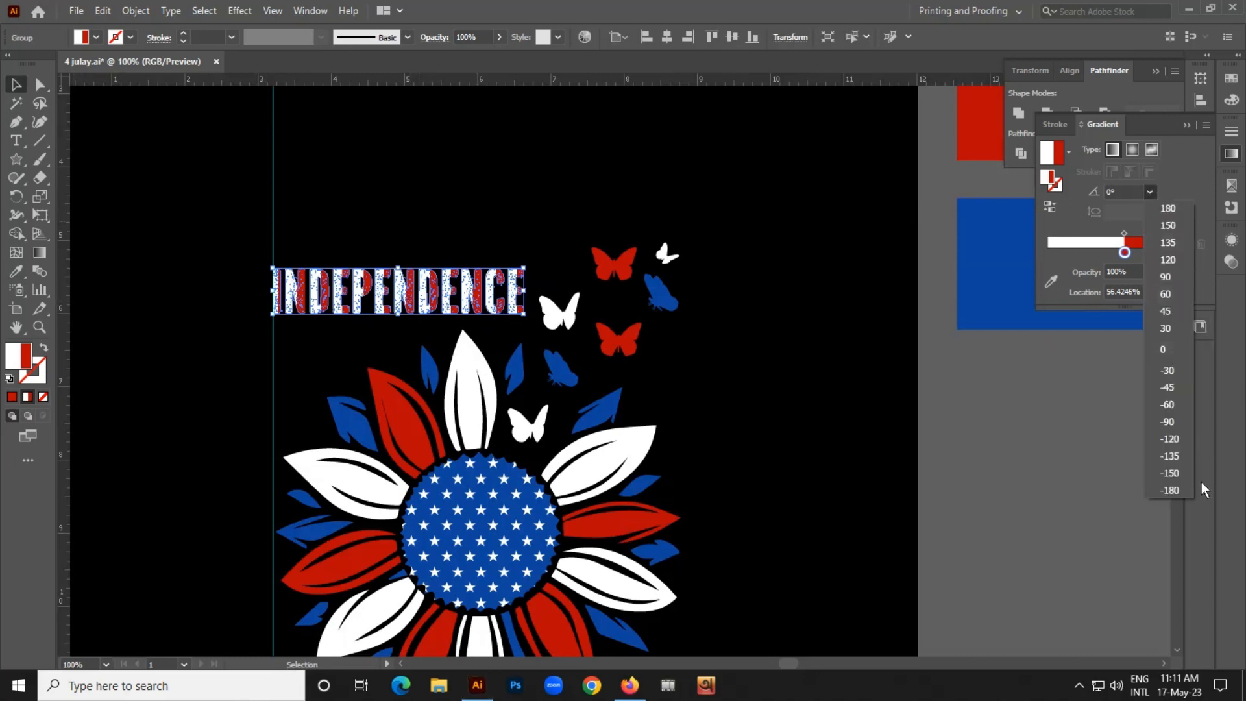
pyautogui.click(1168, 422)
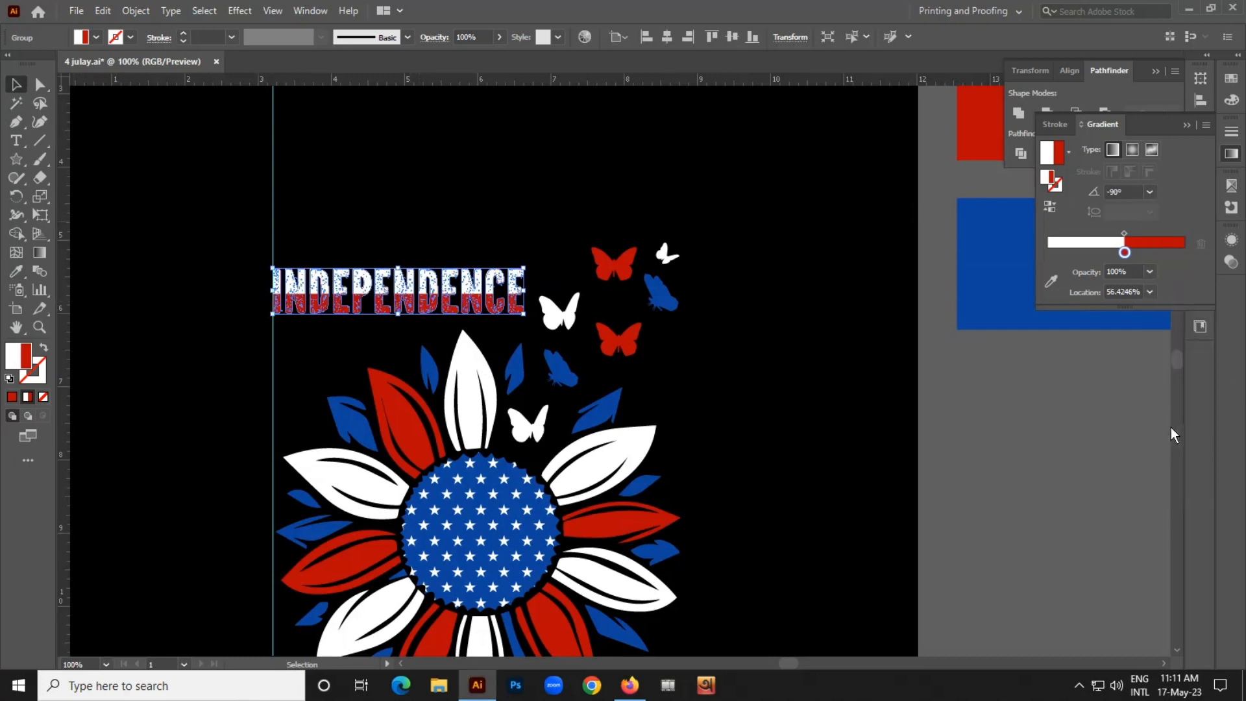
# Compare the two-tone INDEPENDENCE lettering with the finished reference design beside the artboard.
pyautogui.hotkey('ctrl', '-')
pyautogui.hotkey('ctrl', '-')
pyautogui.hotkey('ctrl', '-')
pyautogui.hotkey('ctrl', '-')
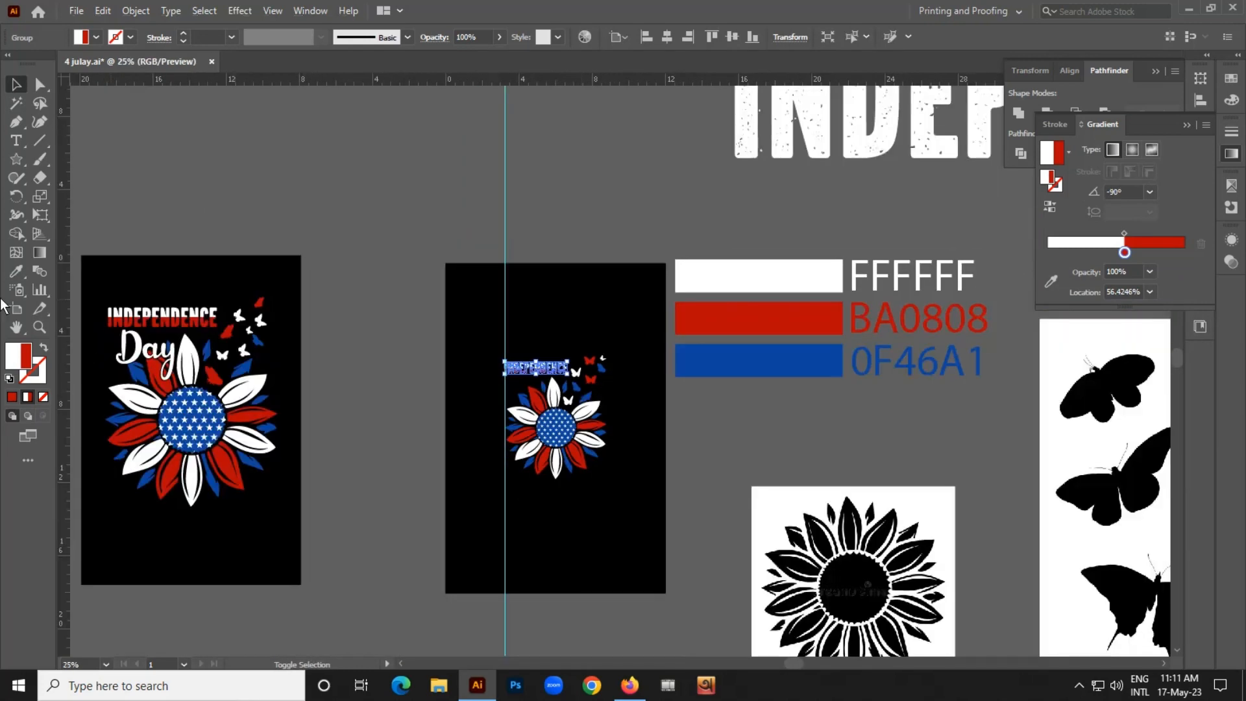
pyautogui.scroll(2, 162, 345)
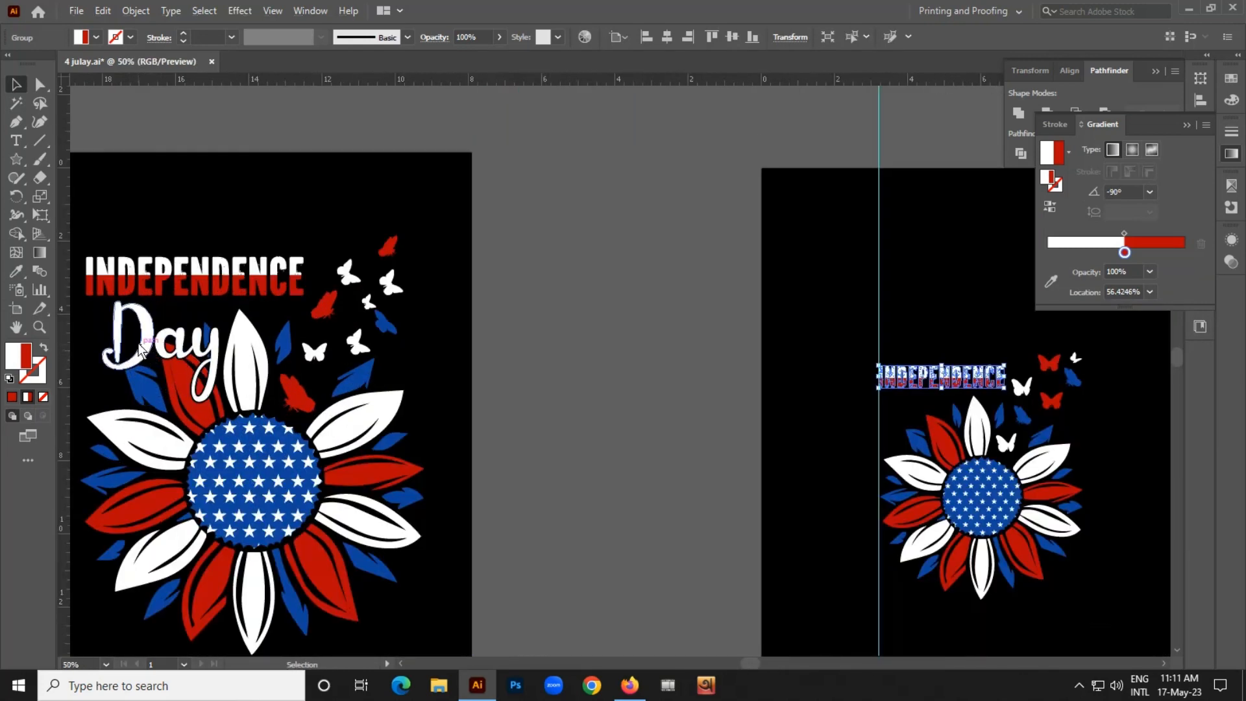
pyautogui.moveTo(915, 383); pyautogui.dragTo(913, 385)
pyautogui.scroll(3, 1007, 395)
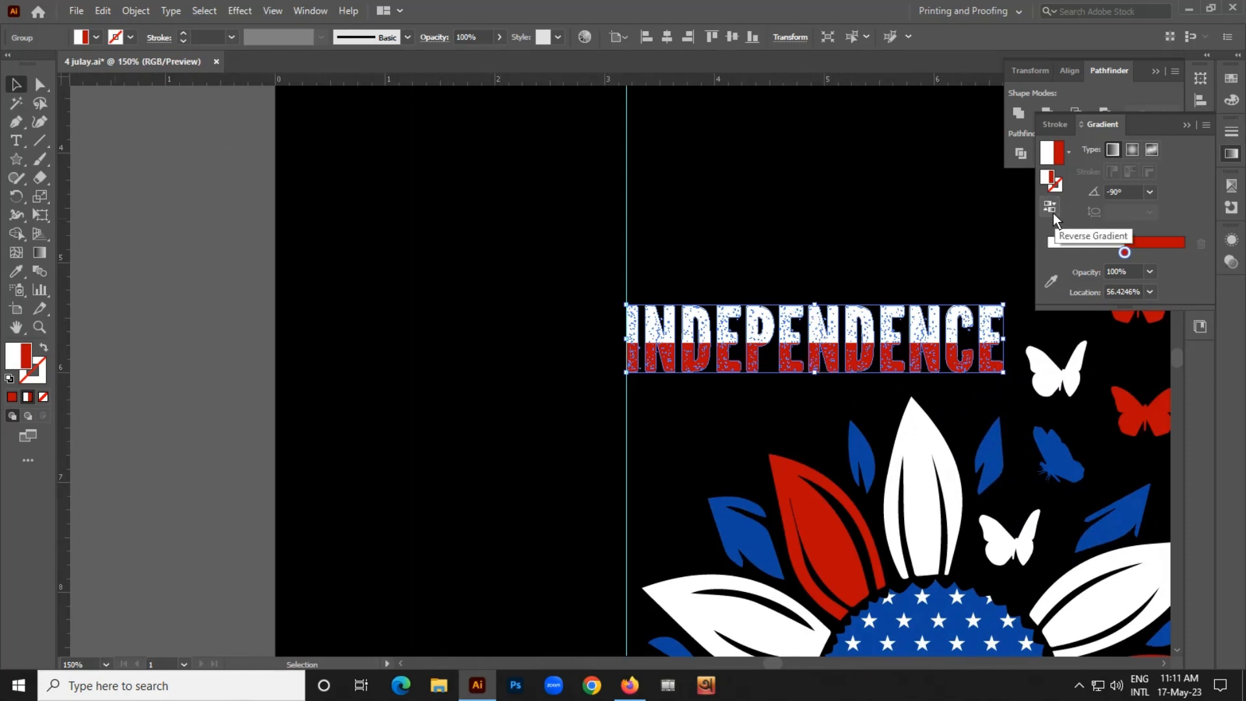
pyautogui.click(819, 204)
# Place the black Day script lettering over the sunflower artboard and bring it to the front.
pyautogui.scroll(-3, 574, 239)
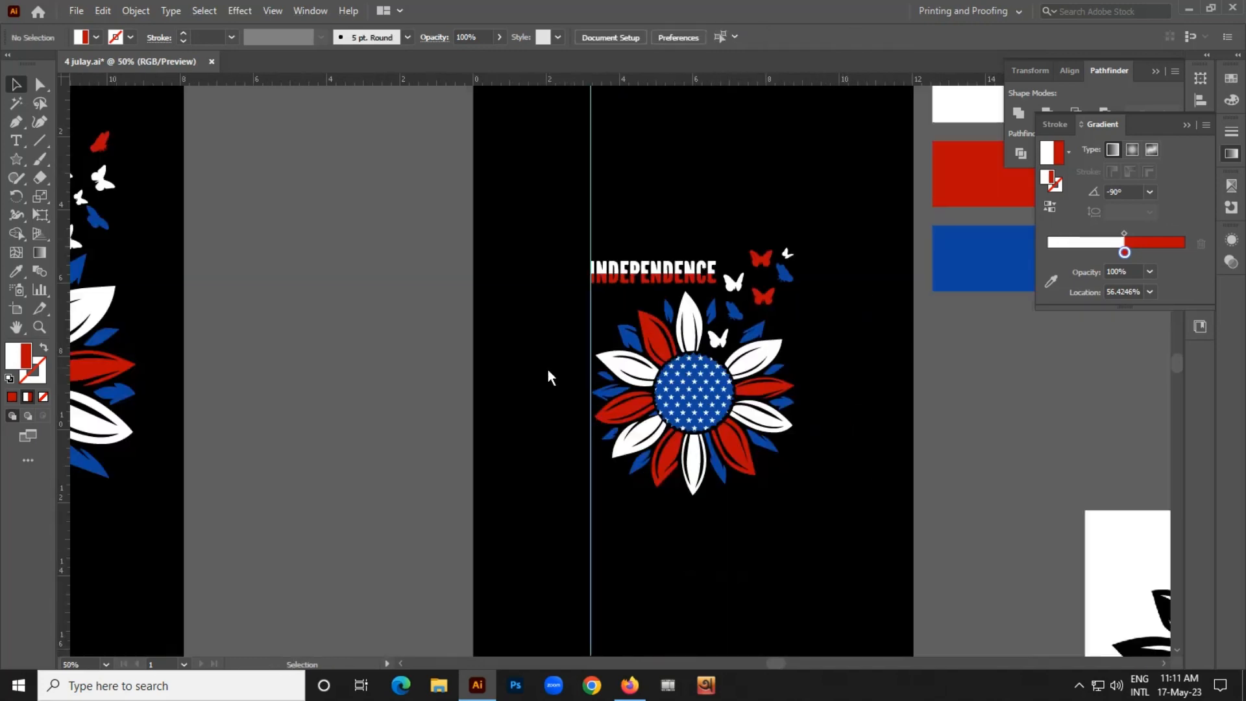
pyautogui.scroll(-1, 548, 370)
pyautogui.scroll(-2, 457, 324)
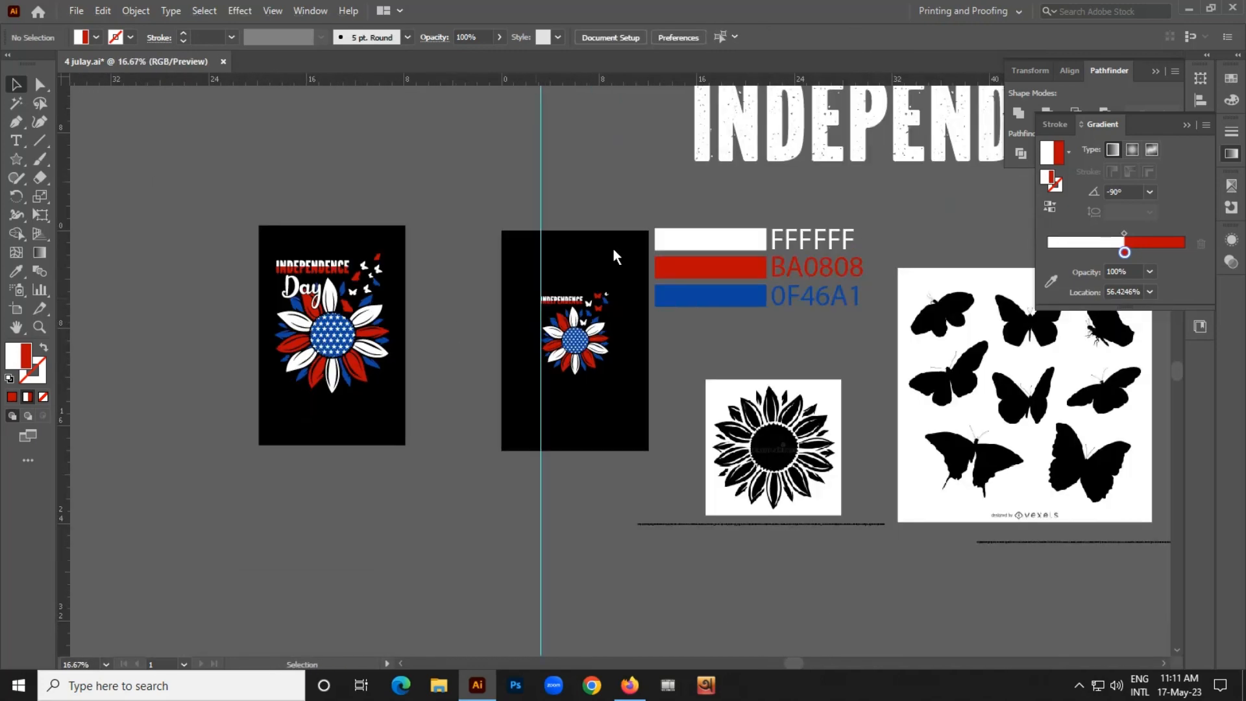
pyautogui.scroll(-1, 808, 246)
pyautogui.moveTo(821, 250); pyautogui.dragTo(707, 342)
pyautogui.moveTo(675, 117); pyautogui.dragTo(510, 389)
pyautogui.scroll(1, 510, 390)
pyautogui.rightClick(509, 389)
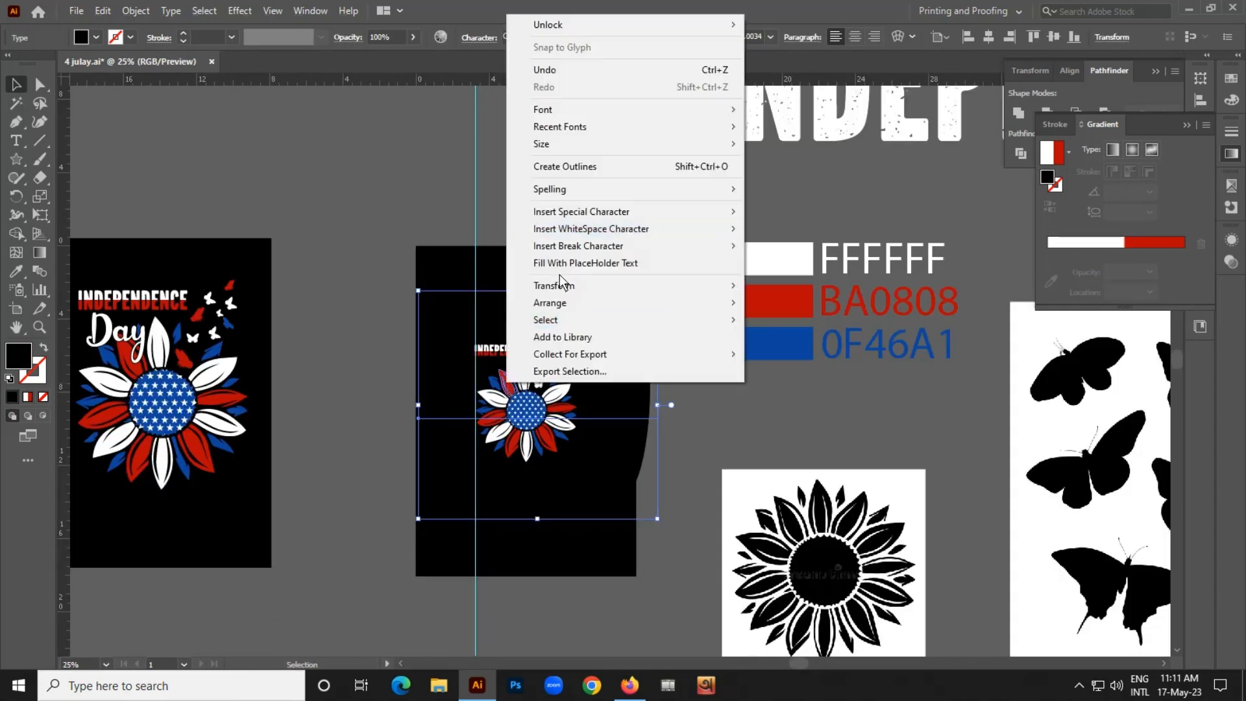
pyautogui.moveTo(558, 302)
pyautogui.click(789, 303)
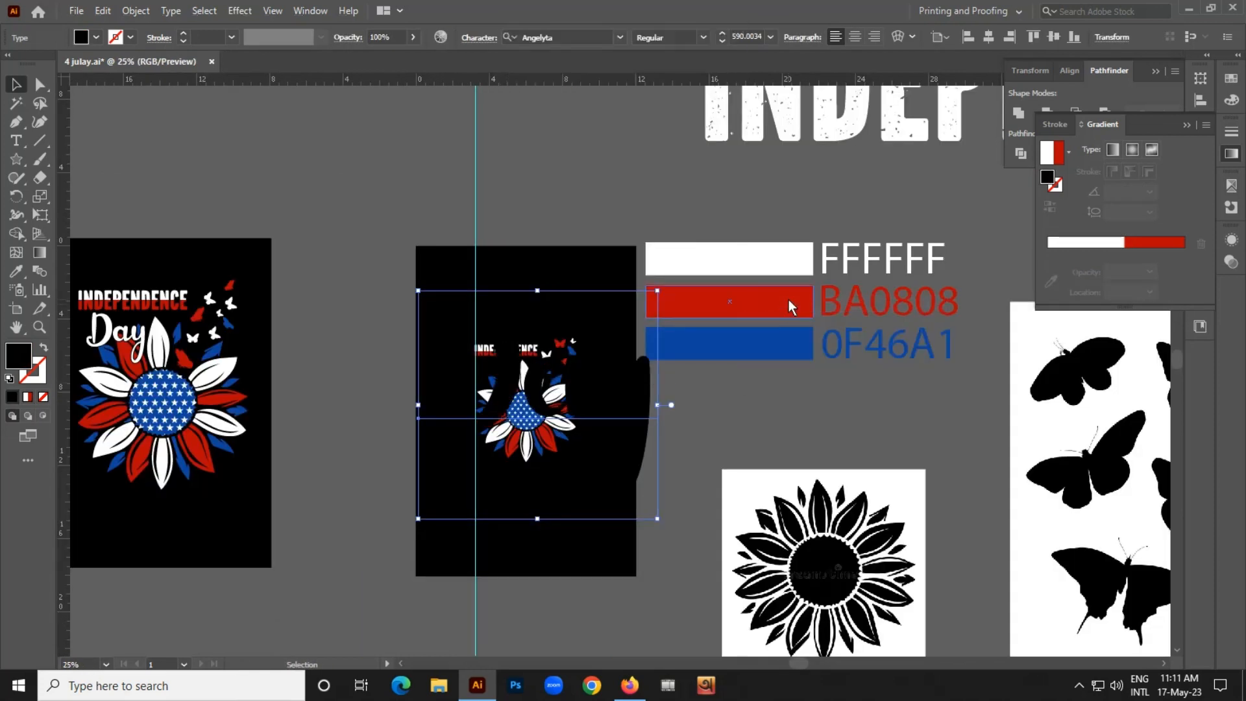
# Recolour the Day lettering with white sampled from the FFFFFF swatch.
pyautogui.press('i')
pyautogui.click(746, 263)
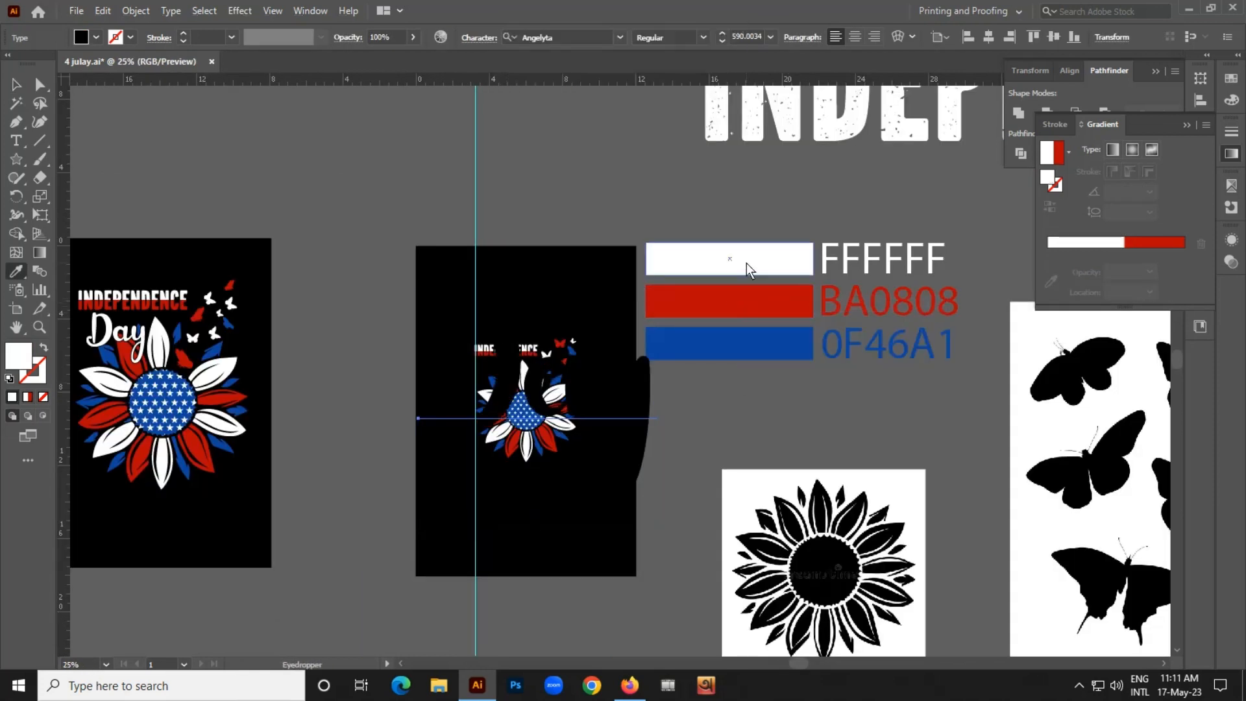
pyautogui.click(28, 84)
# Scale the white Day lettering down over the sunflower and convert it to outlines.
pyautogui.scroll(2, 594, 250)
pyautogui.moveTo(477, 335); pyautogui.dragTo(429, 484)
pyautogui.rightClick(429, 483)
pyautogui.click(513, 275)
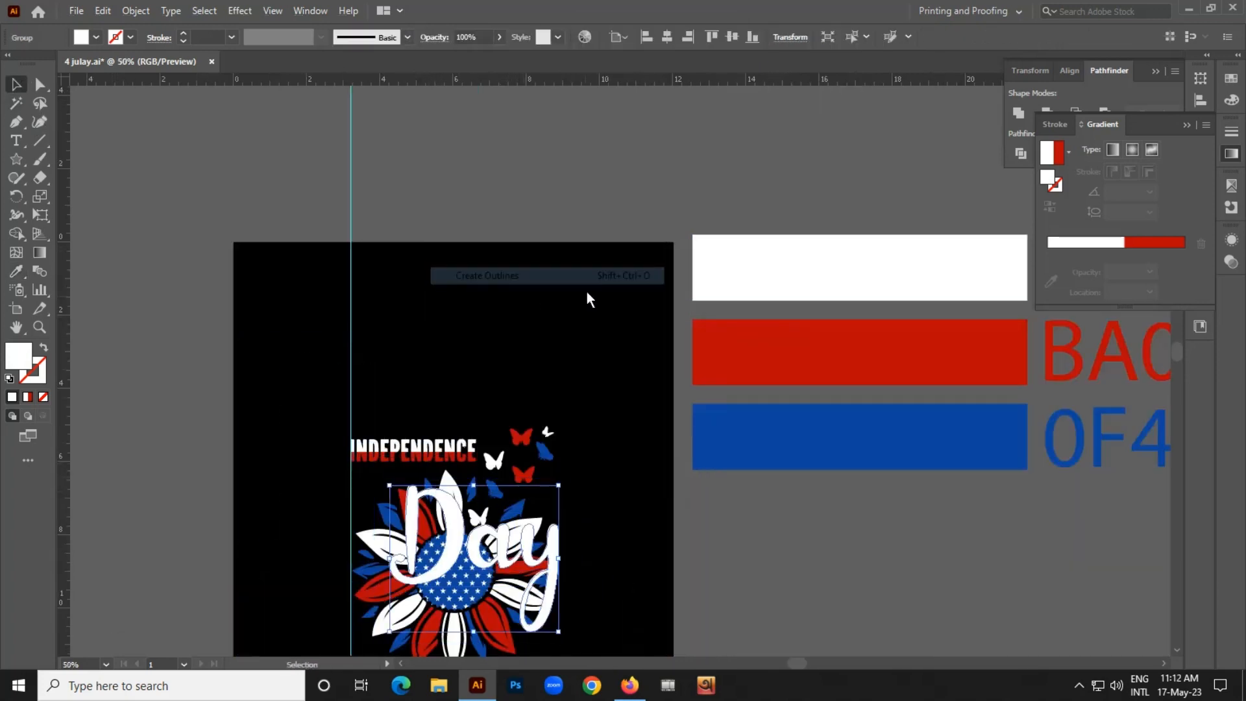
# Shrink the Day lettering further and place it just below INDEPENDENCE, with its left edge on the vertical guide.
pyautogui.scroll(3, 572, 292)
pyautogui.moveTo(499, 344); pyautogui.dragTo(422, 304)
pyautogui.moveTo(545, 250); pyautogui.dragTo(527, 314)
pyautogui.moveTo(517, 358); pyautogui.dragTo(437, 290)
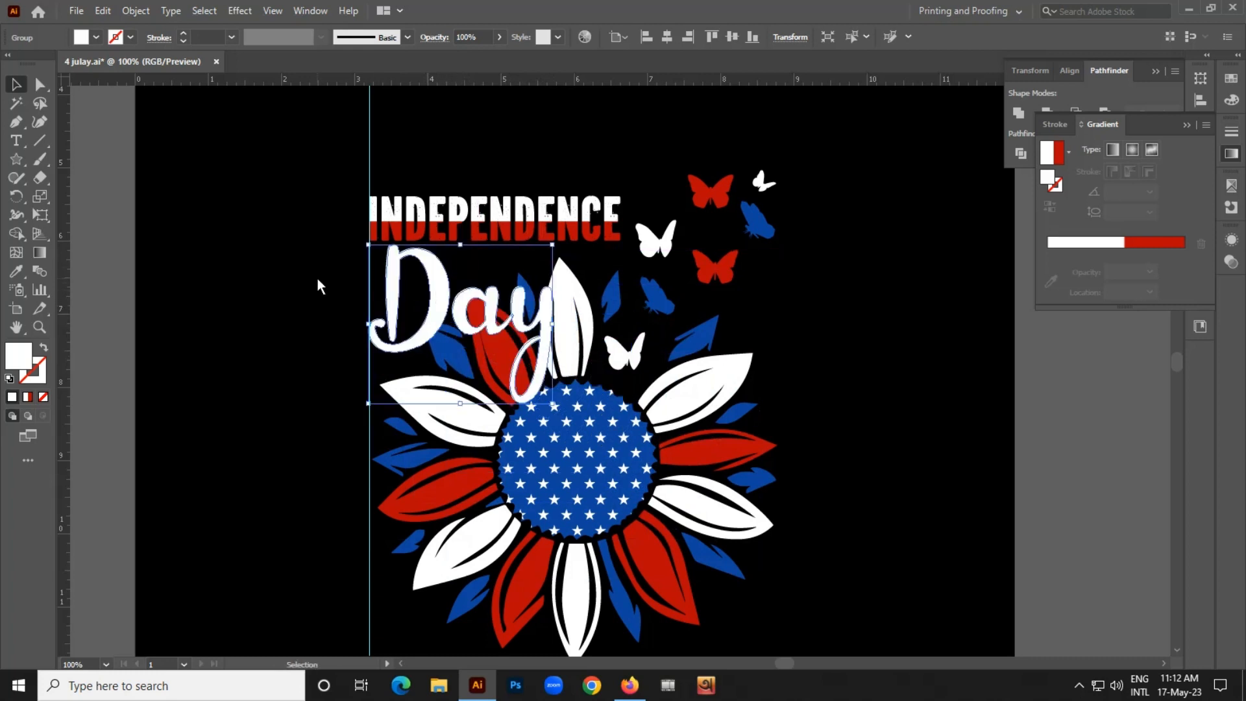
pyautogui.moveTo(461, 245); pyautogui.dragTo(423, 276)
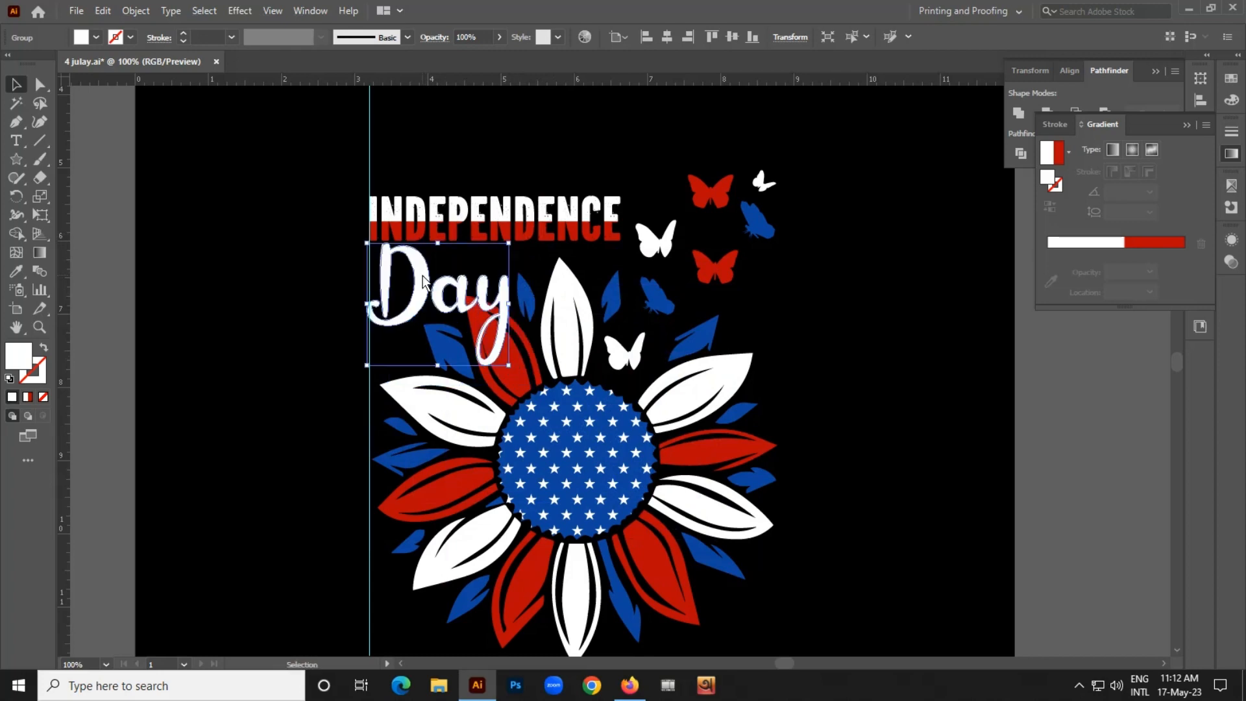
pyautogui.scroll(3, 392, 274)
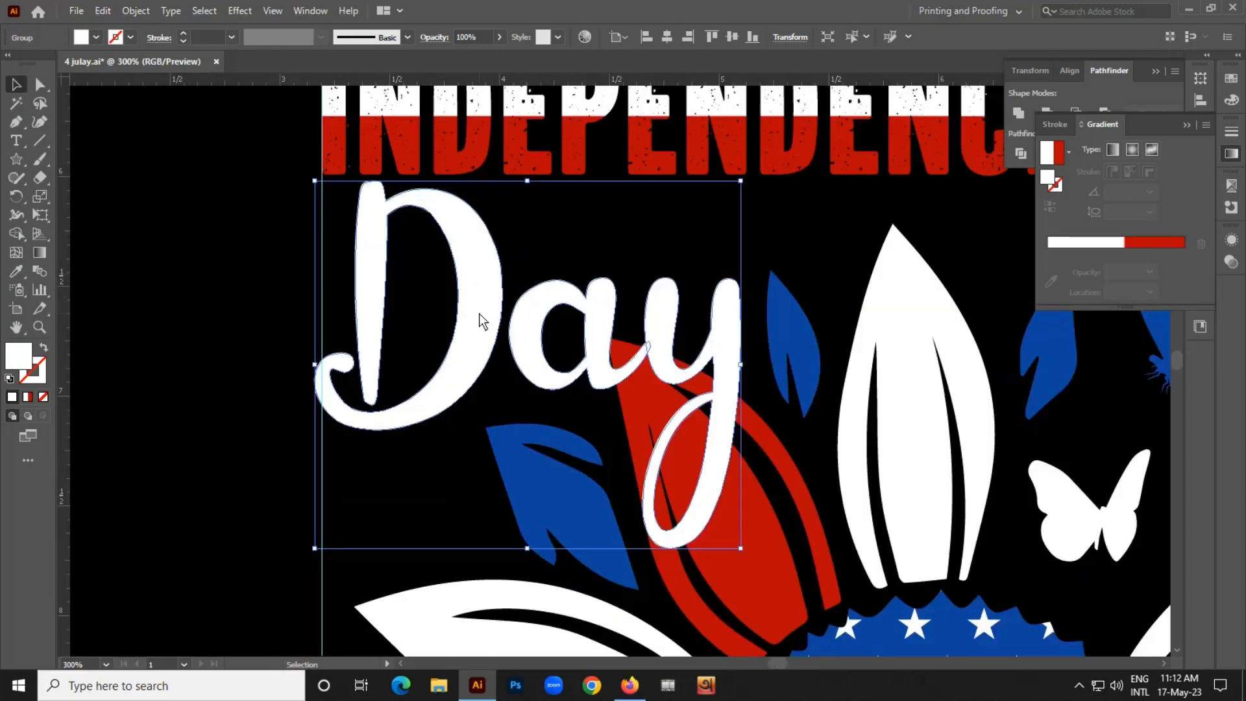
pyautogui.moveTo(480, 314)
pyautogui.mouseDown()
pyautogui.moveTo(495, 316)
pyautogui.moveTo(490, 326)
pyautogui.mouseUp()
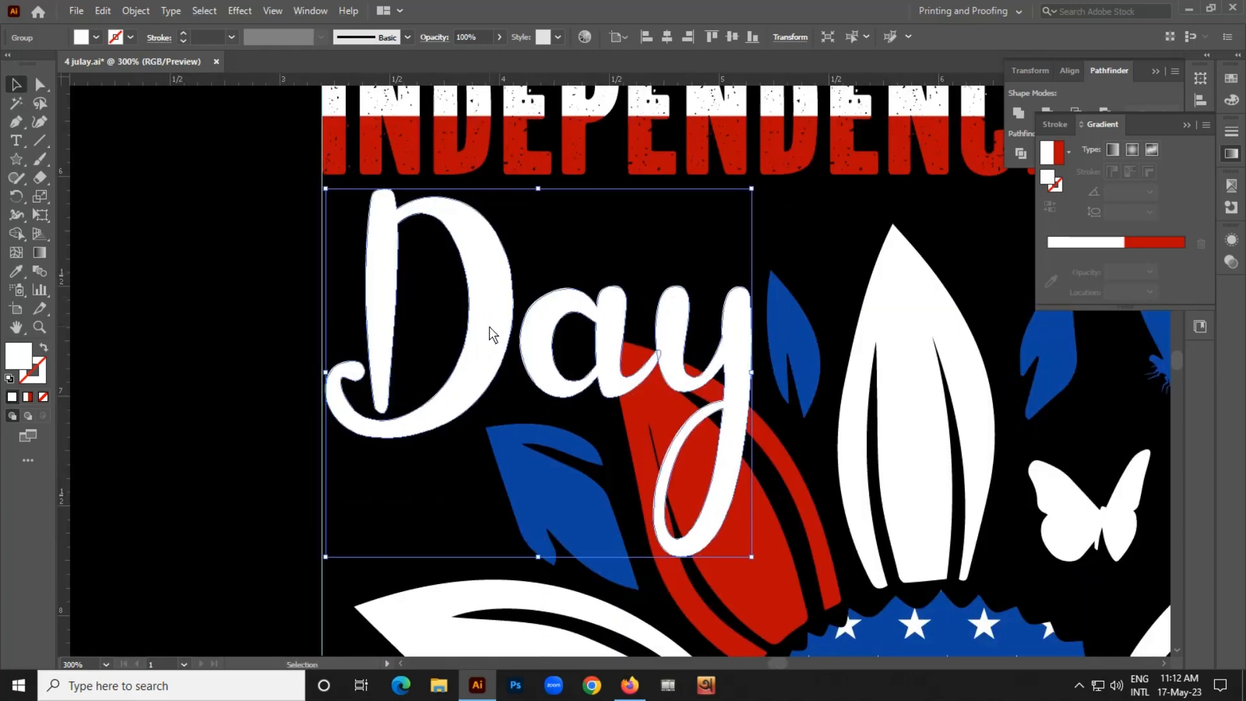
# Offset the Day lettering's paths by 0.0417 in with round joins.
pyautogui.scroll(-3, 329, 241)
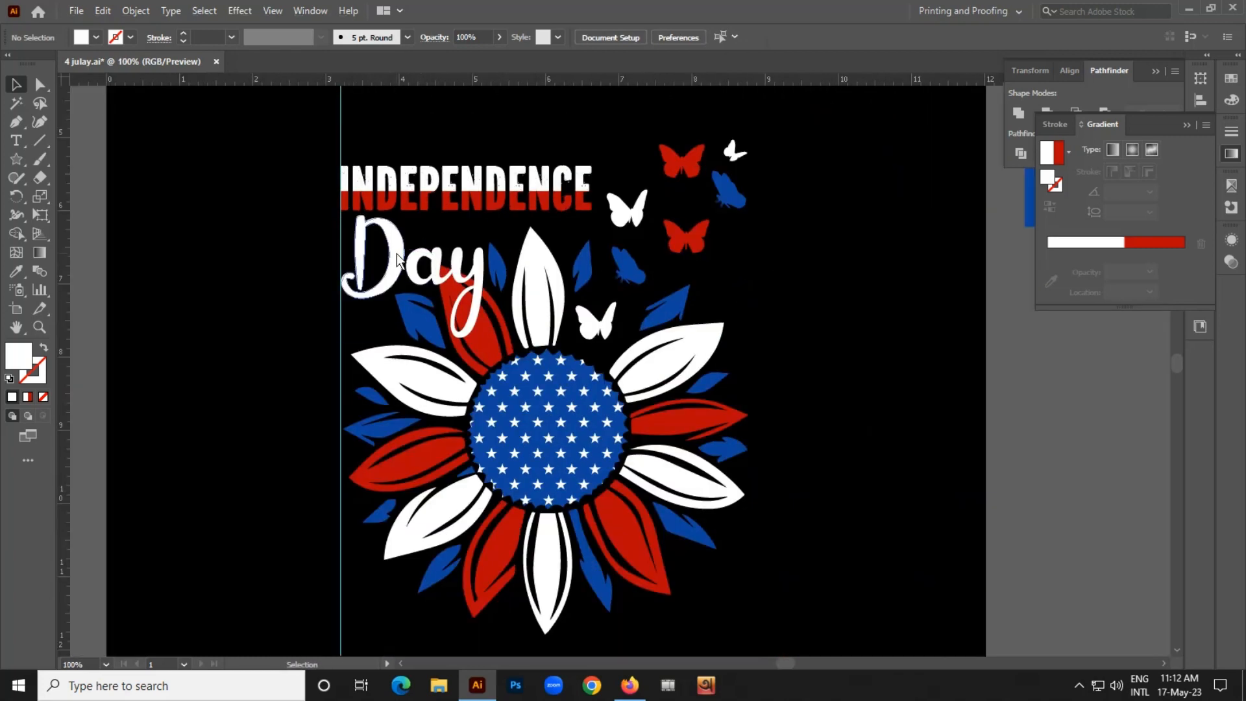
pyautogui.click(136, 11)
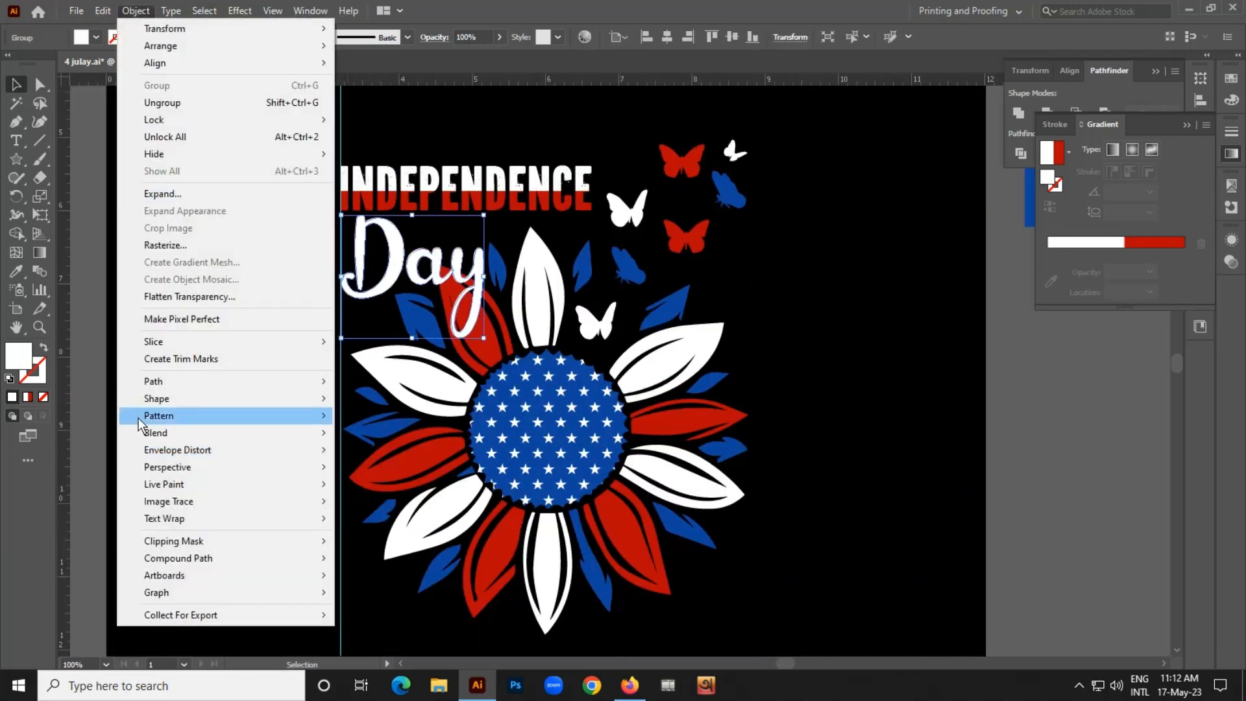
pyautogui.moveTo(147, 380)
pyautogui.click(384, 440)
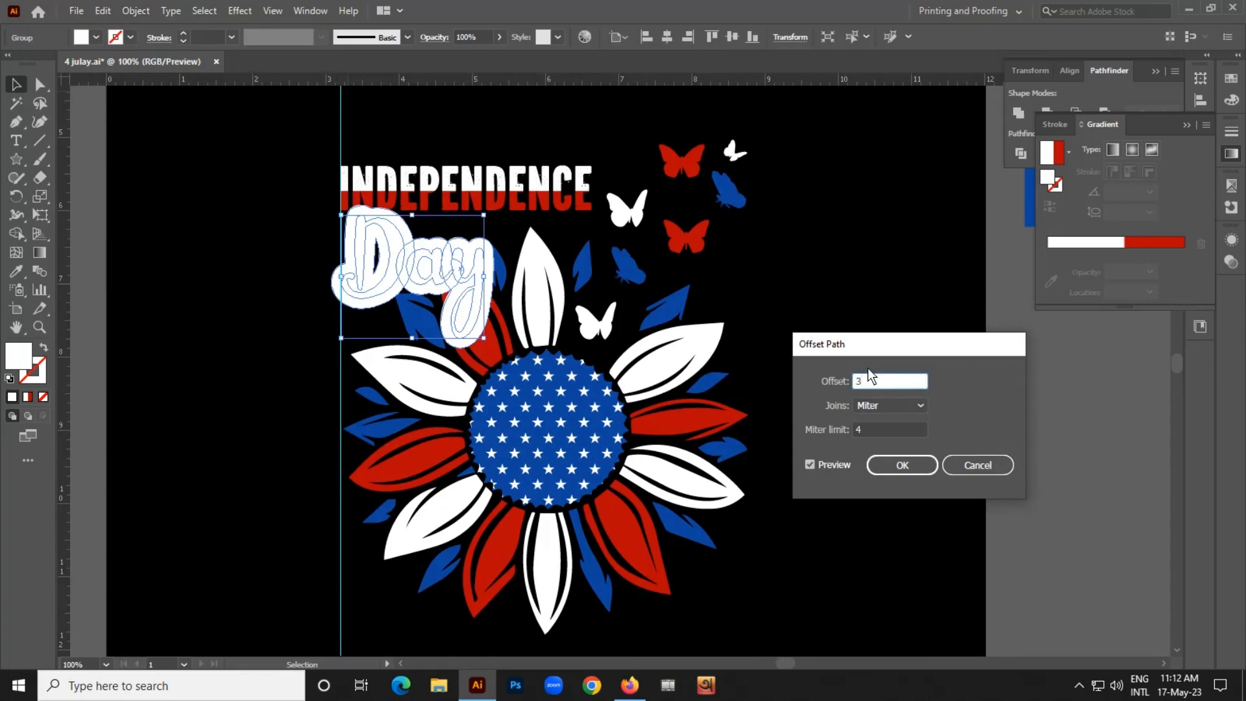
pyautogui.click(868, 405)
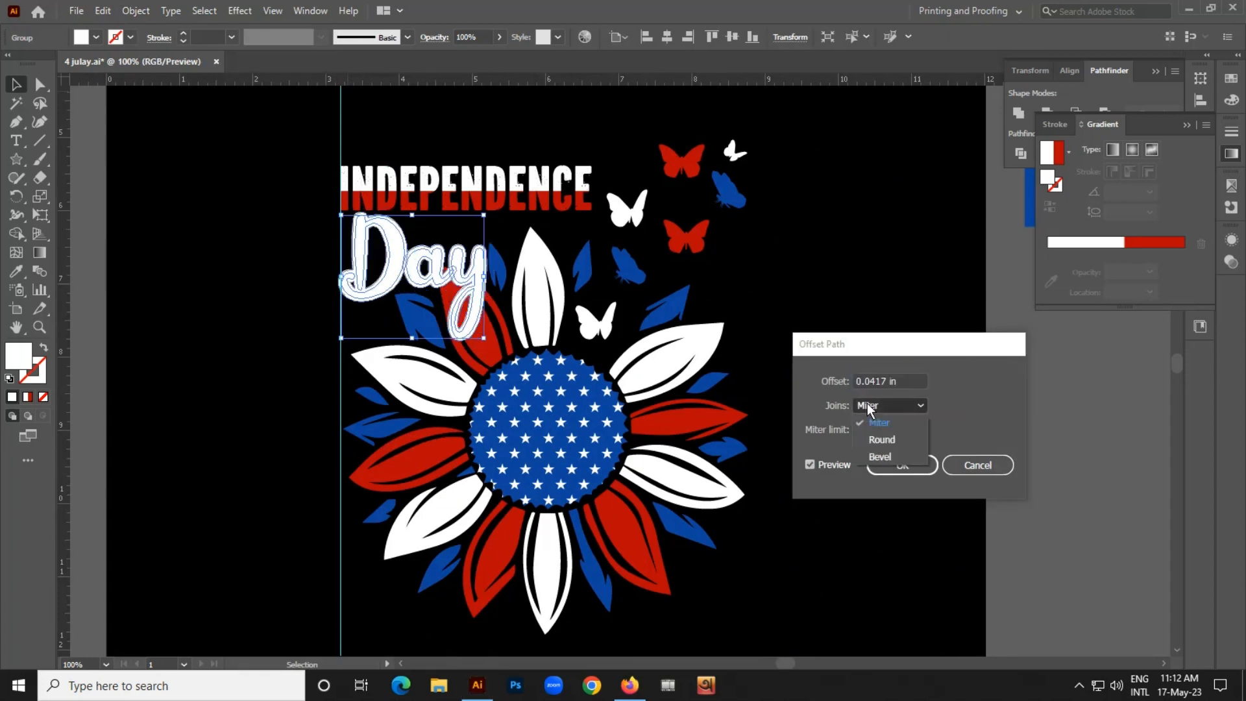
pyautogui.click(883, 441)
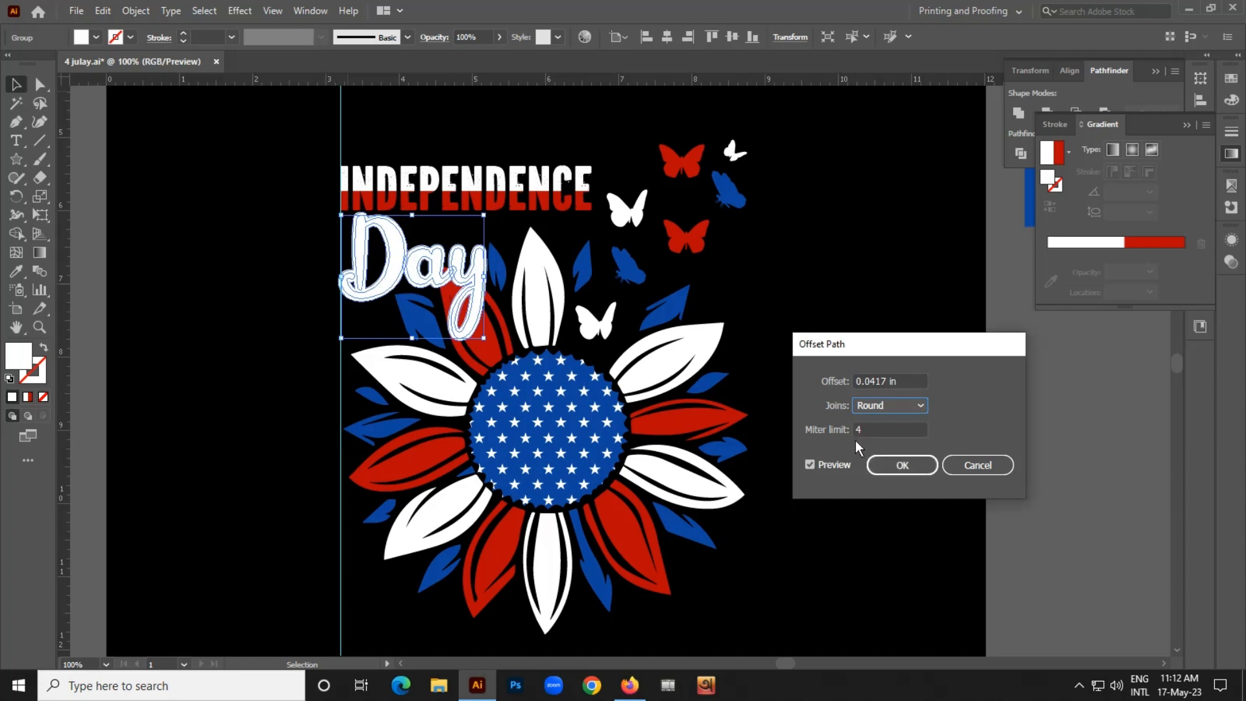
pyautogui.click(901, 465)
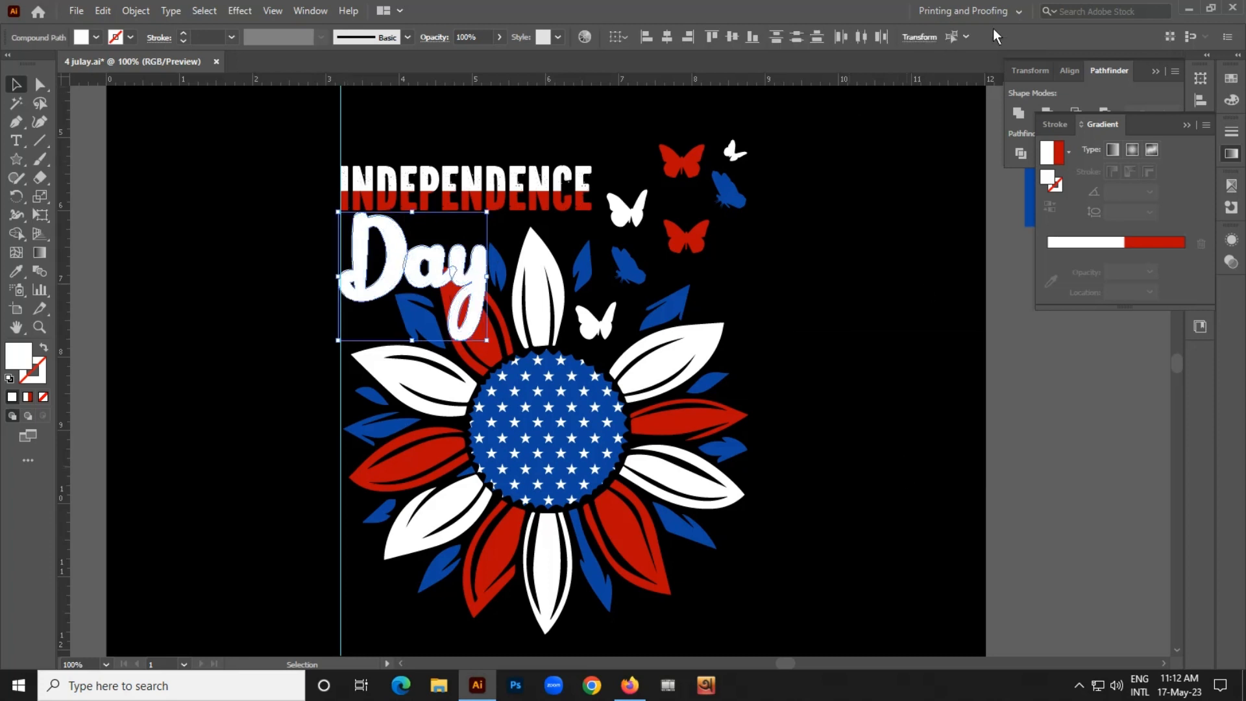
# Unite the Day offset into one shape filled with the background's black, and cut it from the artwork.
pyautogui.click(1187, 126)
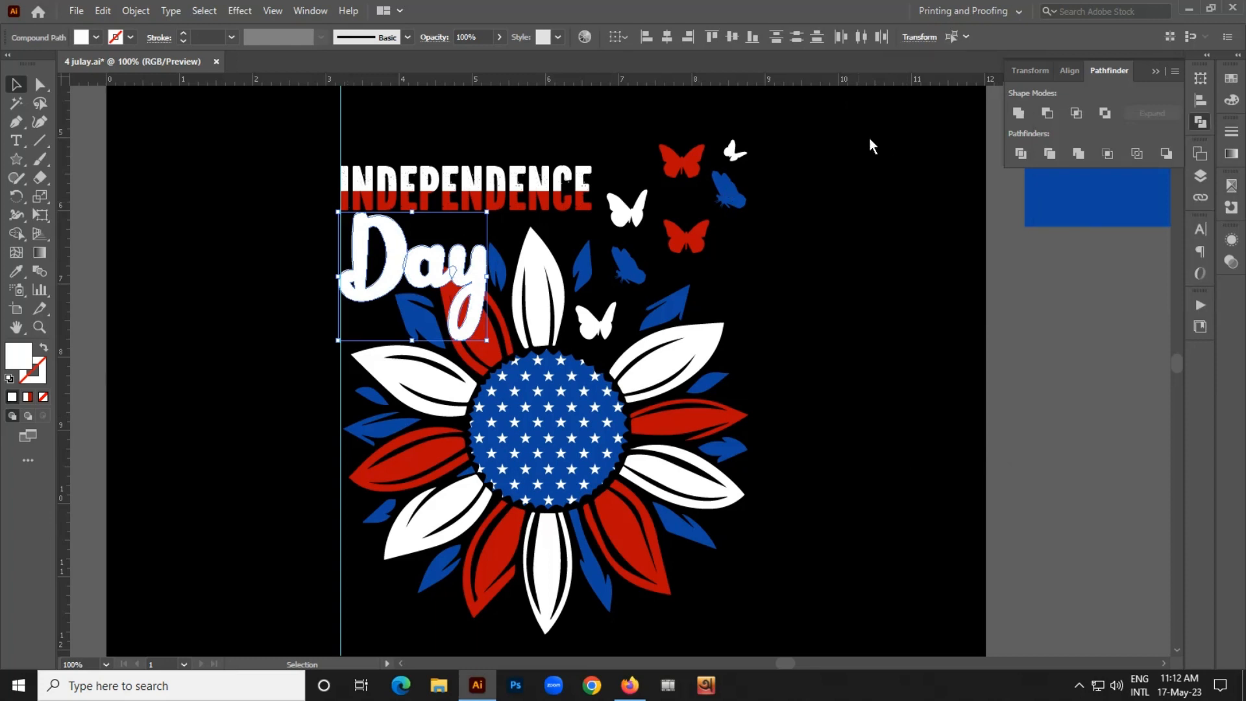
pyautogui.click(1016, 117)
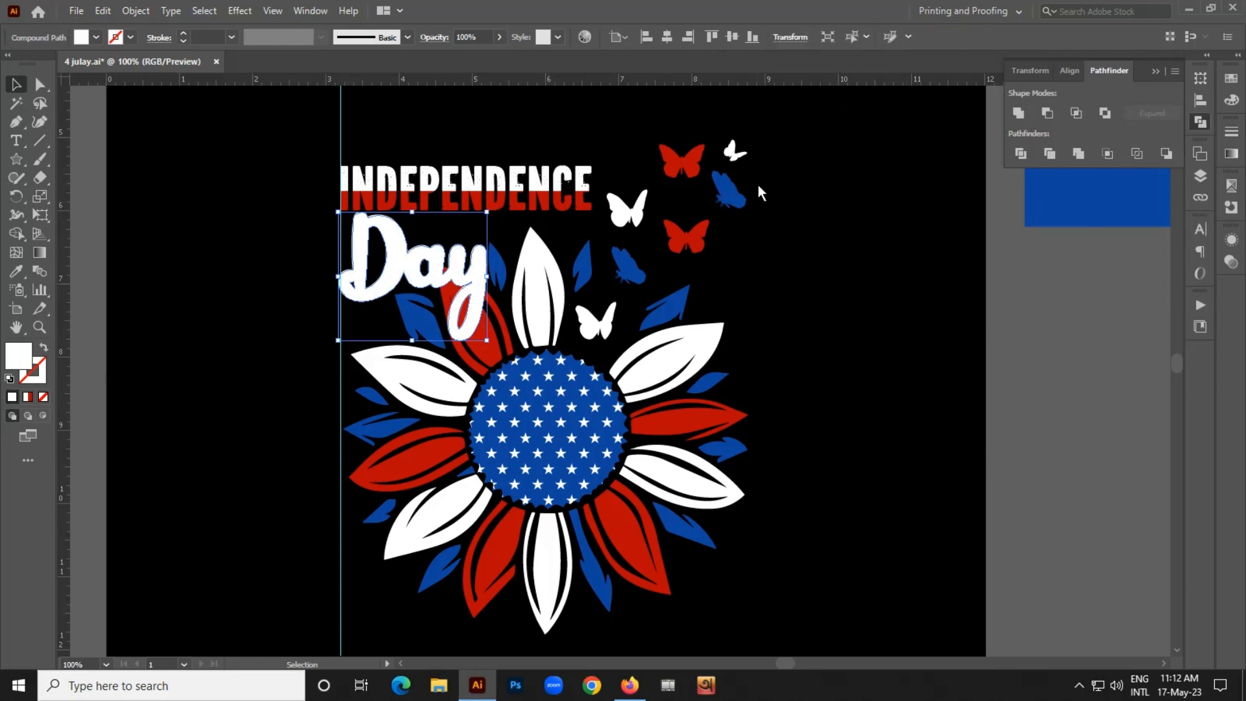
pyautogui.press('i')
pyautogui.click(855, 314)
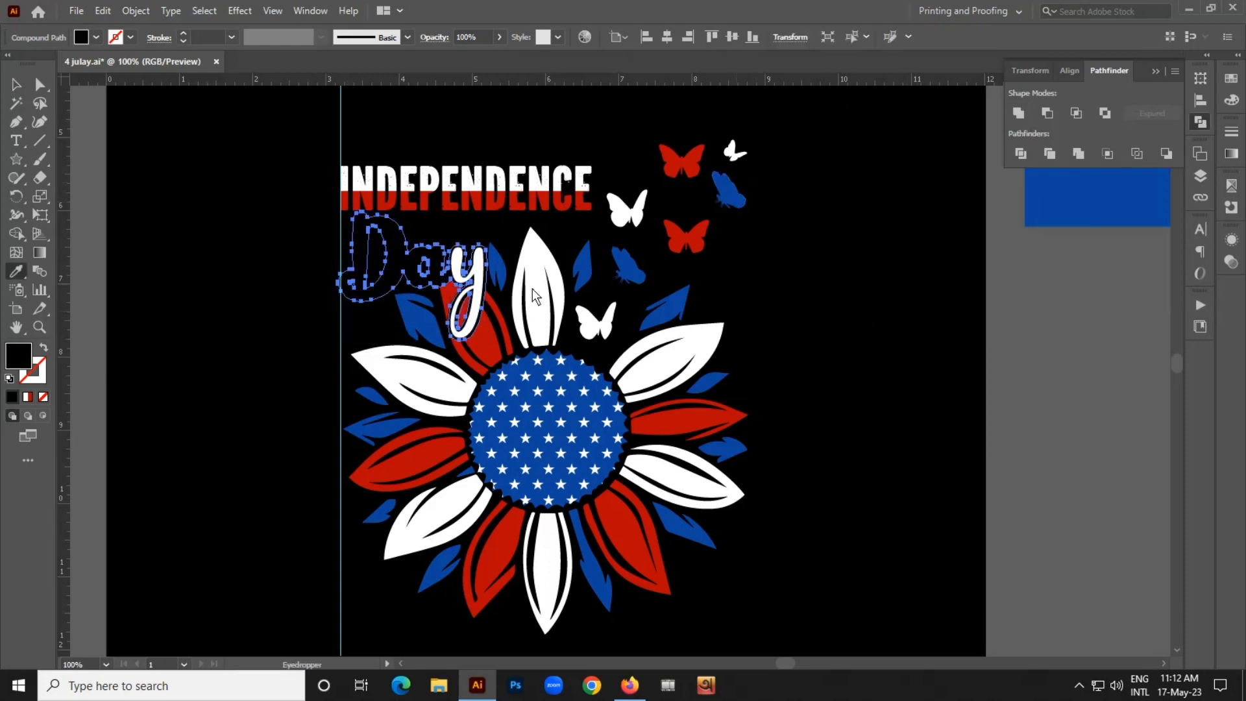
pyautogui.click(13, 86)
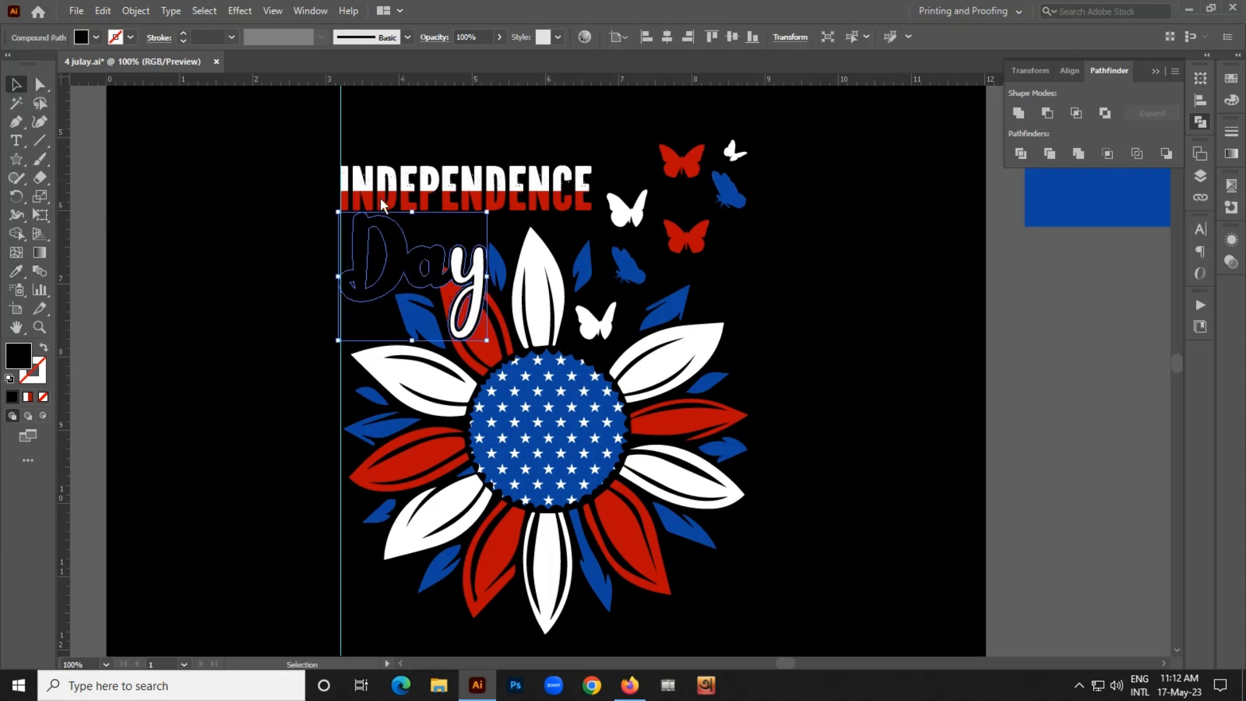
pyautogui.click(257, 237)
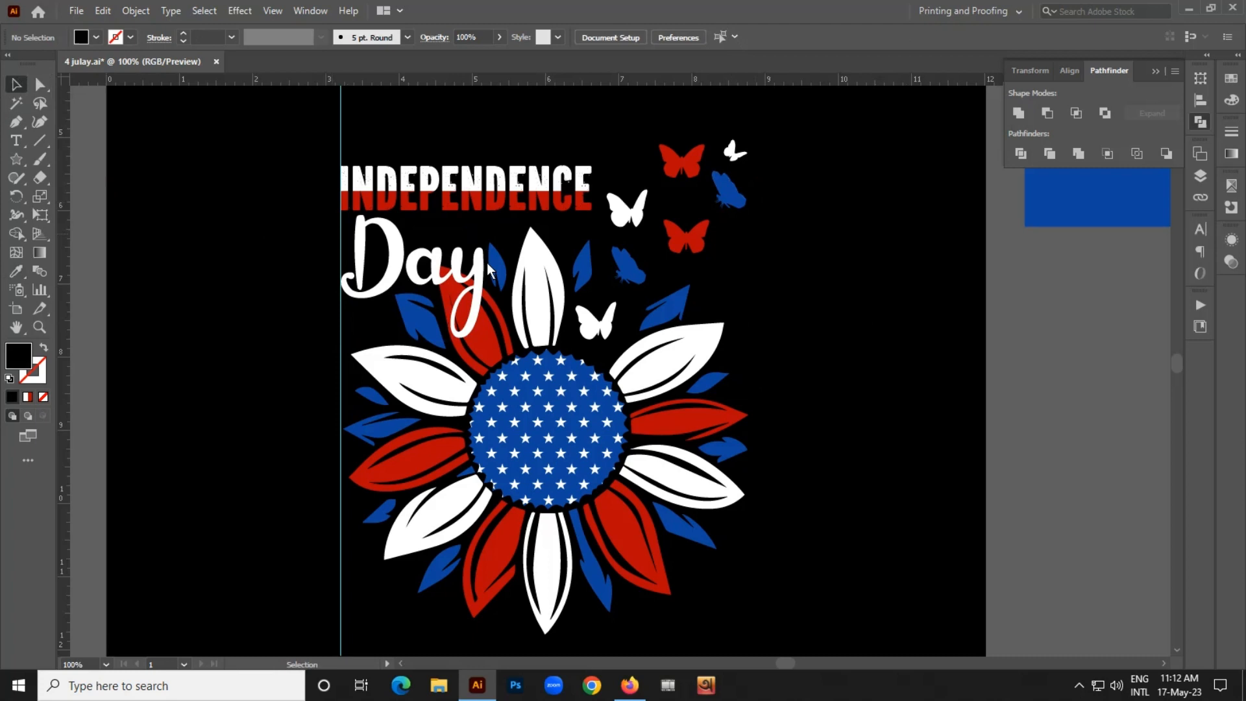
# Add an opacity mask to the sunflower group through the Transparency settings, with clipping turned off.
pyautogui.click(505, 332)
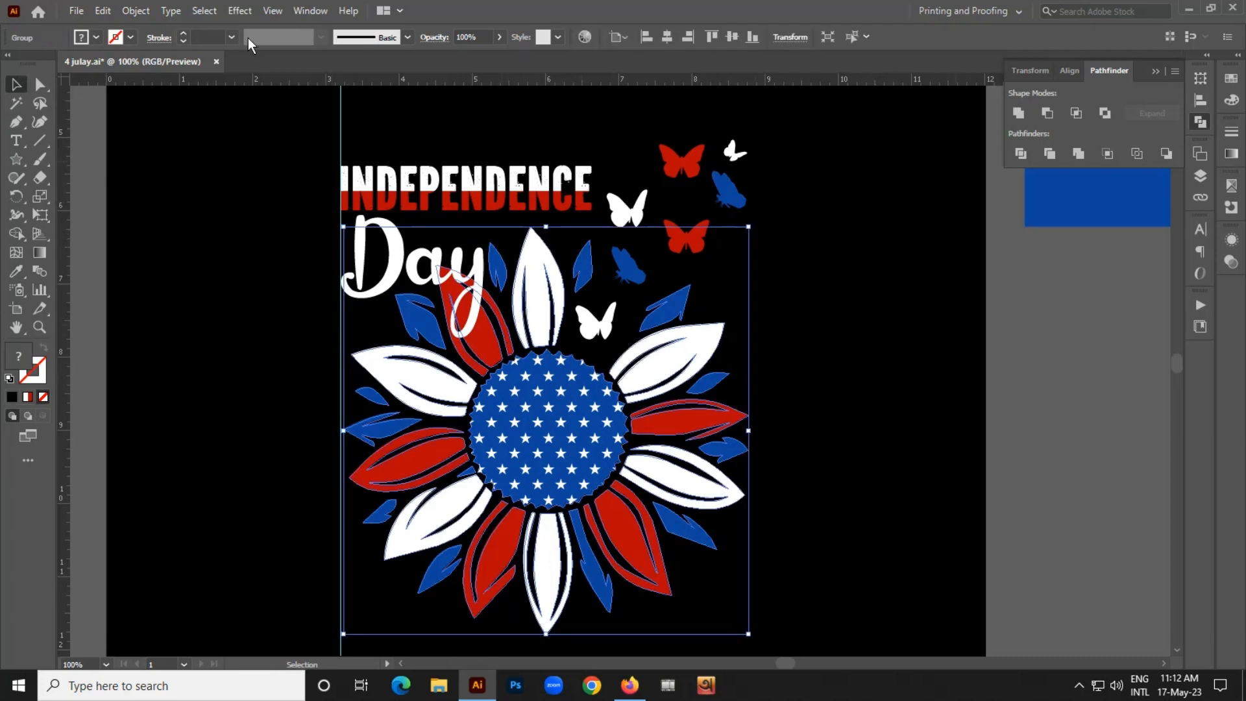
pyautogui.click(308, 11)
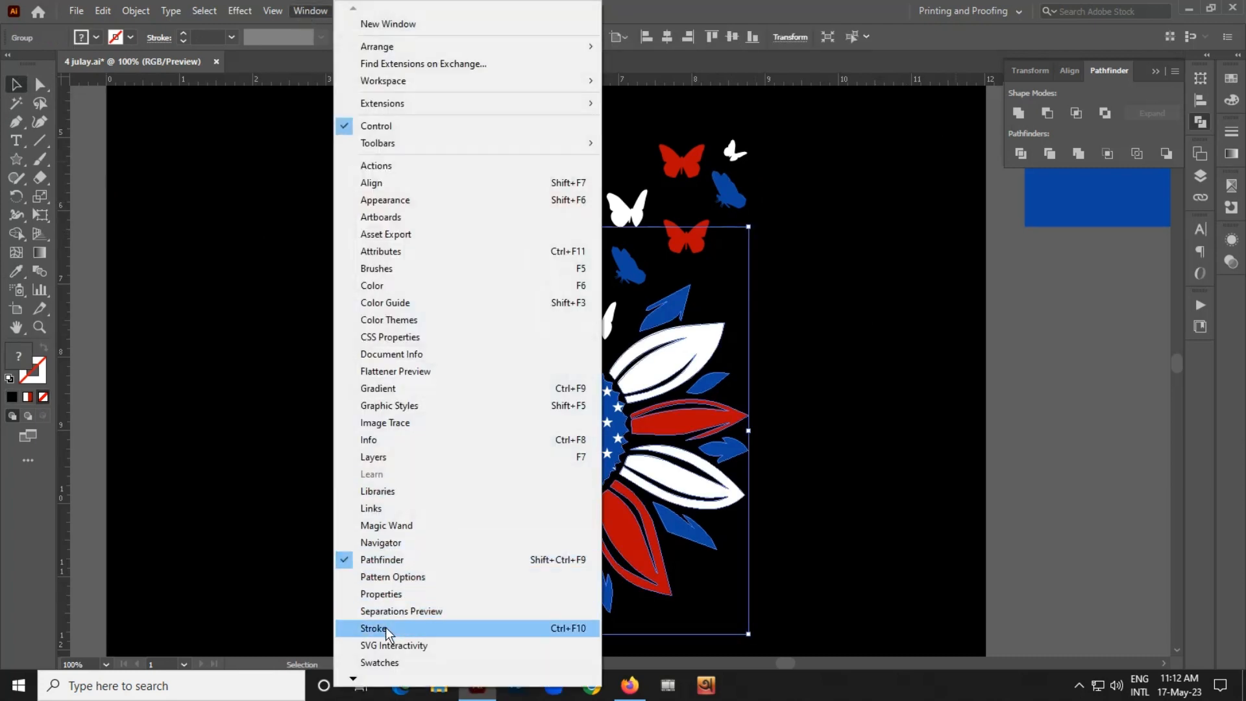
pyautogui.moveTo(356, 676)
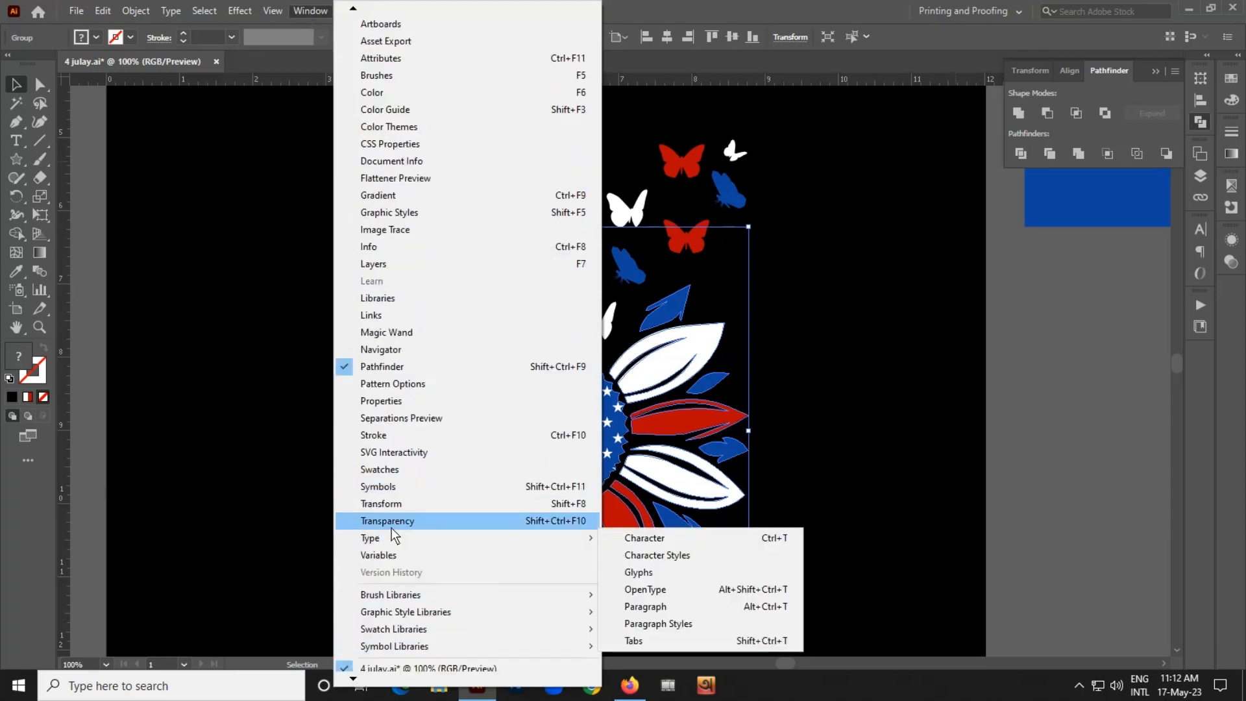
pyautogui.click(391, 525)
pyautogui.click(1177, 282)
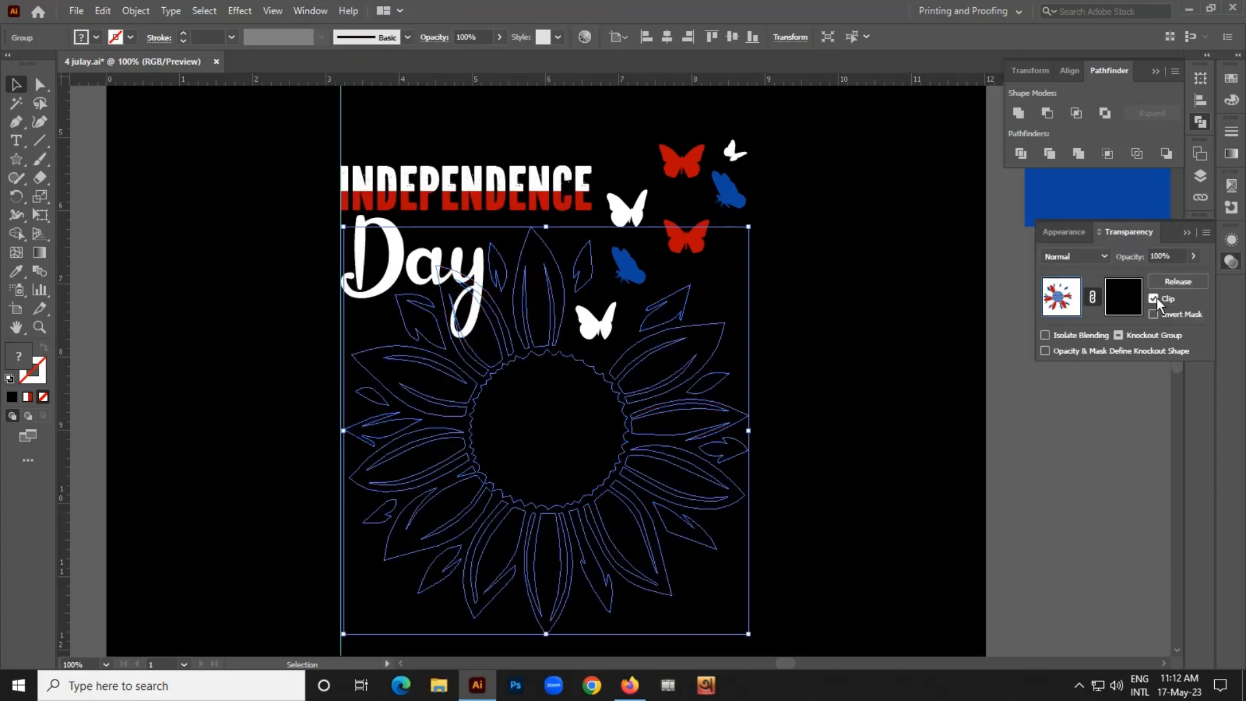
pyautogui.click(1154, 299)
# Paste the black Day offset in place inside the sunflower's opacity mask and return to editing the artwork.
pyautogui.click(1130, 304)
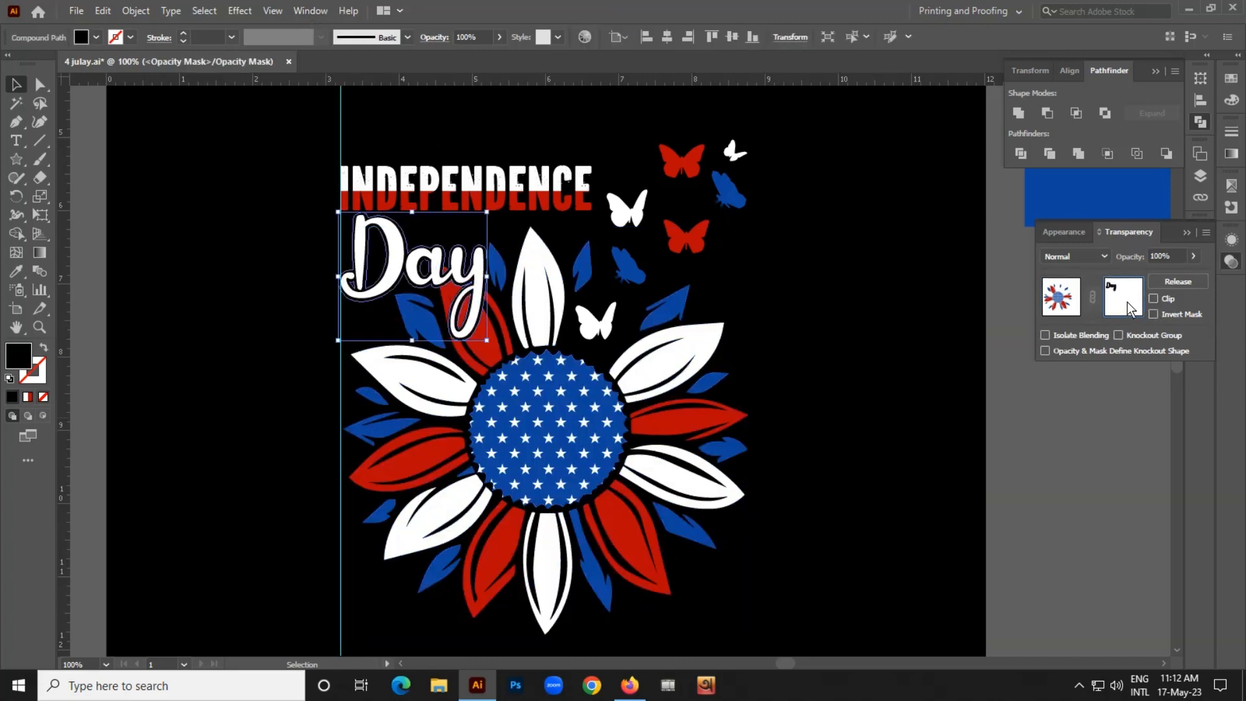
pyautogui.hotkey('ctrl', 'f')
pyautogui.click(1061, 297)
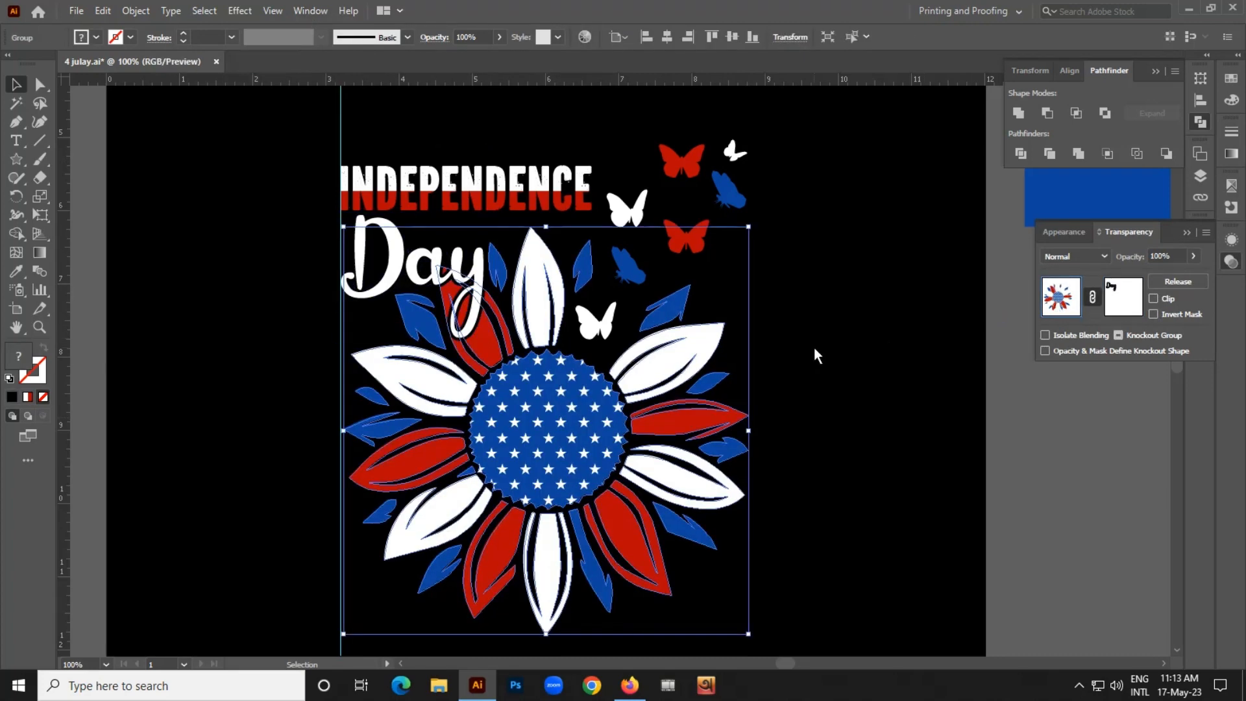
pyautogui.click(814, 347)
# Examine the assembled T-shirt design against the reference design and the surrounding source assets.
pyautogui.scroll(-3, 486, 248)
pyautogui.scroll(-1, 522, 363)
pyautogui.moveTo(409, 416); pyautogui.dragTo(499, 477)
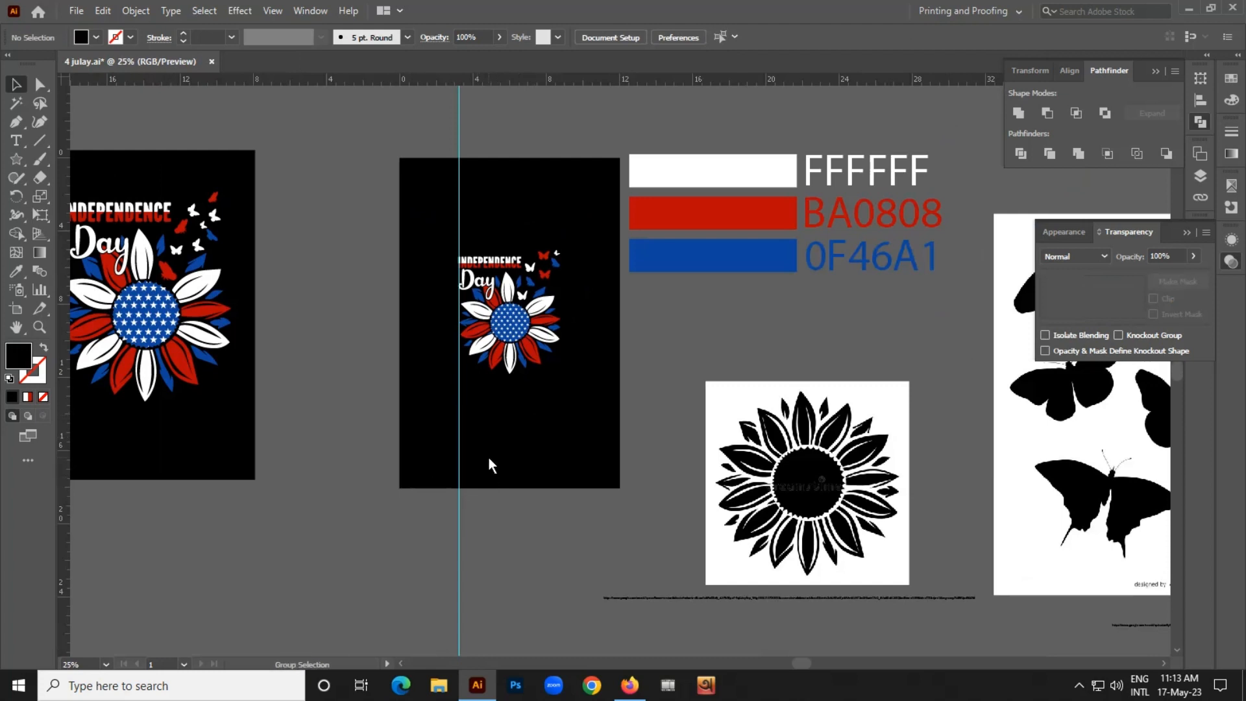
pyautogui.click(489, 466)
pyautogui.click(454, 583)
pyautogui.press('a')
pyautogui.press('v')
pyautogui.click(551, 442)
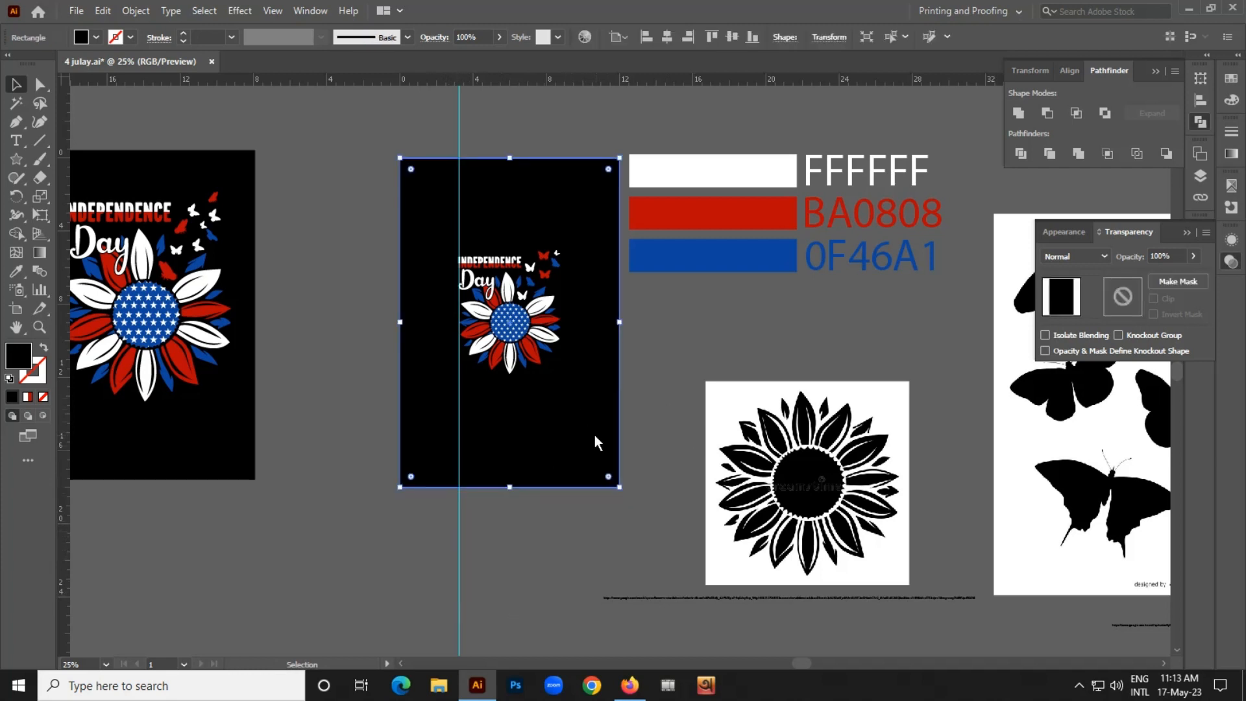
pyautogui.click(508, 512)
pyautogui.scroll(-2, 514, 445)
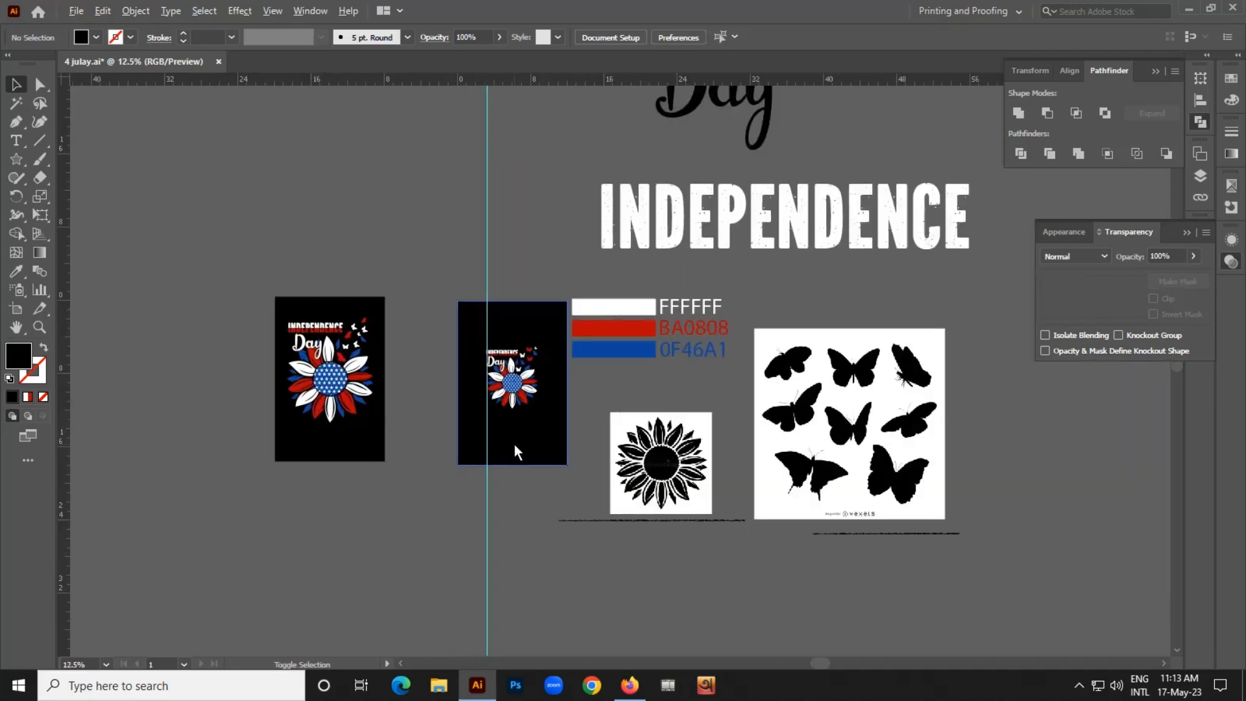
pyautogui.moveTo(577, 398); pyautogui.dragTo(543, 497)
pyautogui.moveTo(411, 194); pyautogui.dragTo(492, 306)
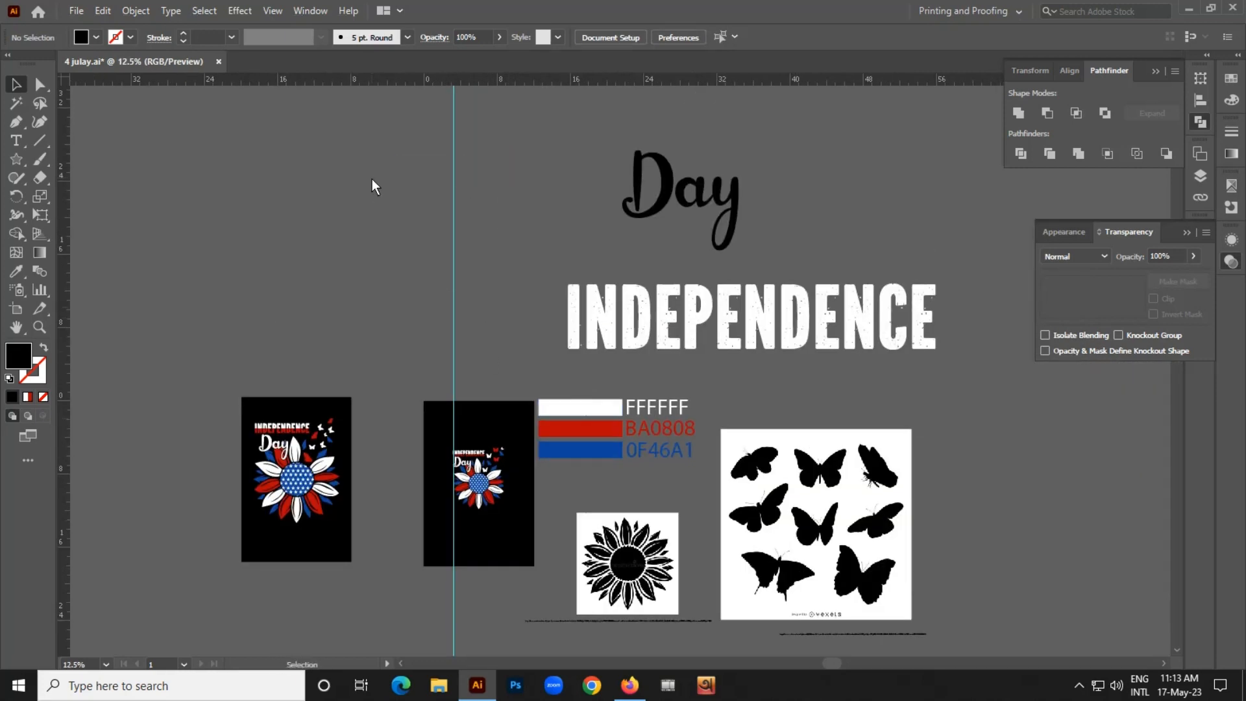
pyautogui.scroll(3, 453, 474)
pyautogui.moveTo(659, 503); pyautogui.dragTo(606, 382)
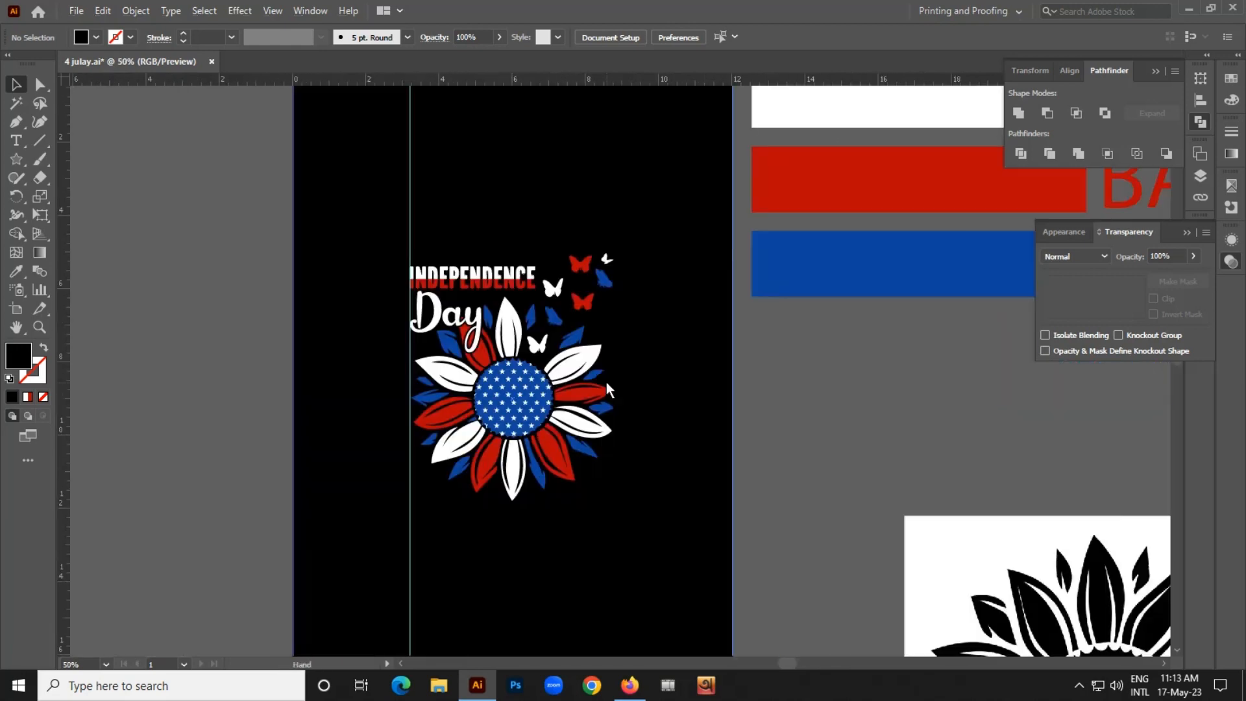
pyautogui.scroll(-2, 469, 486)
pyautogui.moveTo(624, 492); pyautogui.dragTo(599, 424)
pyautogui.moveTo(345, 577); pyautogui.dragTo(459, 613)
pyautogui.scroll(-1, 379, 559)
pyautogui.moveTo(559, 481); pyautogui.dragTo(556, 403)
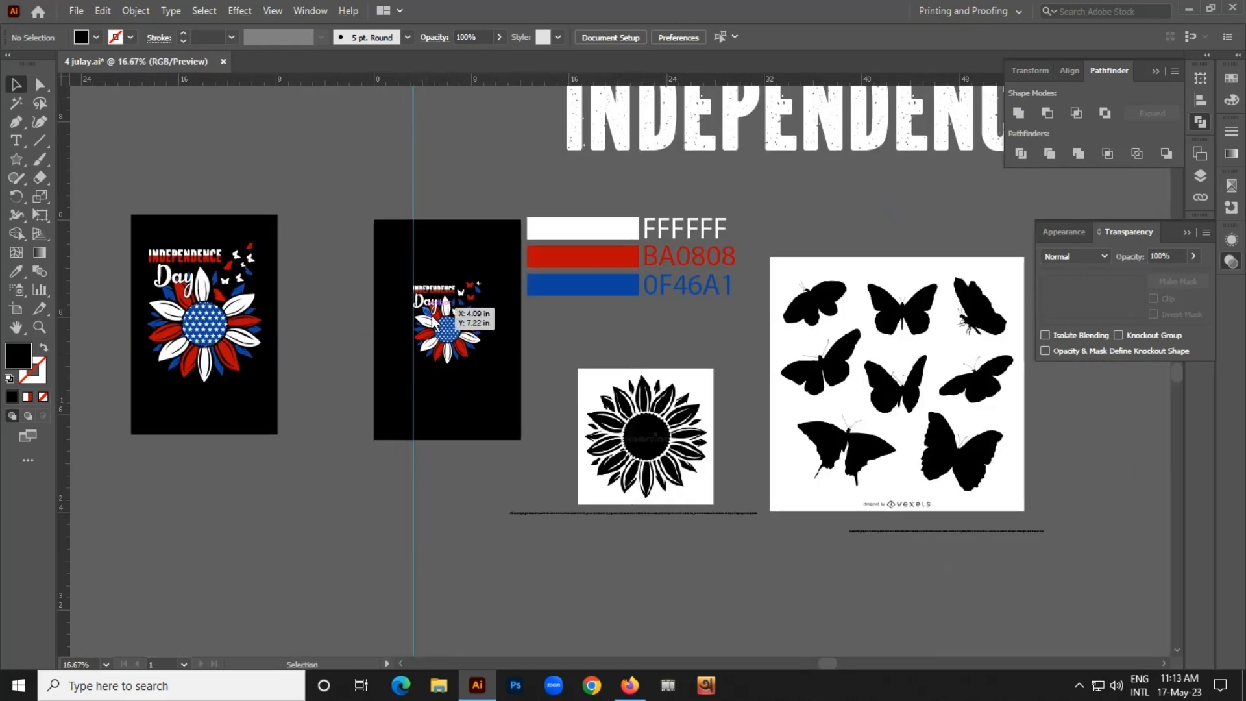
# Lock the black background rectangle behind the new design.
pyautogui.scroll(2, 434, 401)
pyautogui.moveTo(666, 310); pyautogui.dragTo(656, 382)
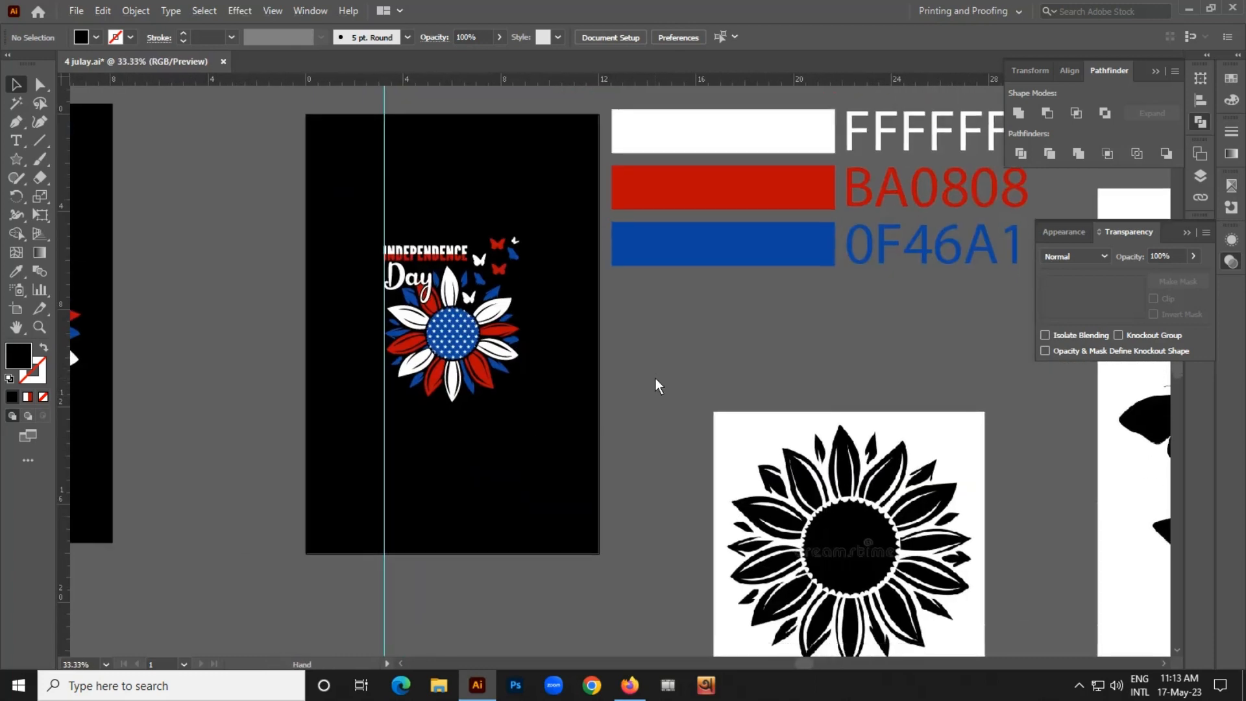
pyautogui.click(420, 481)
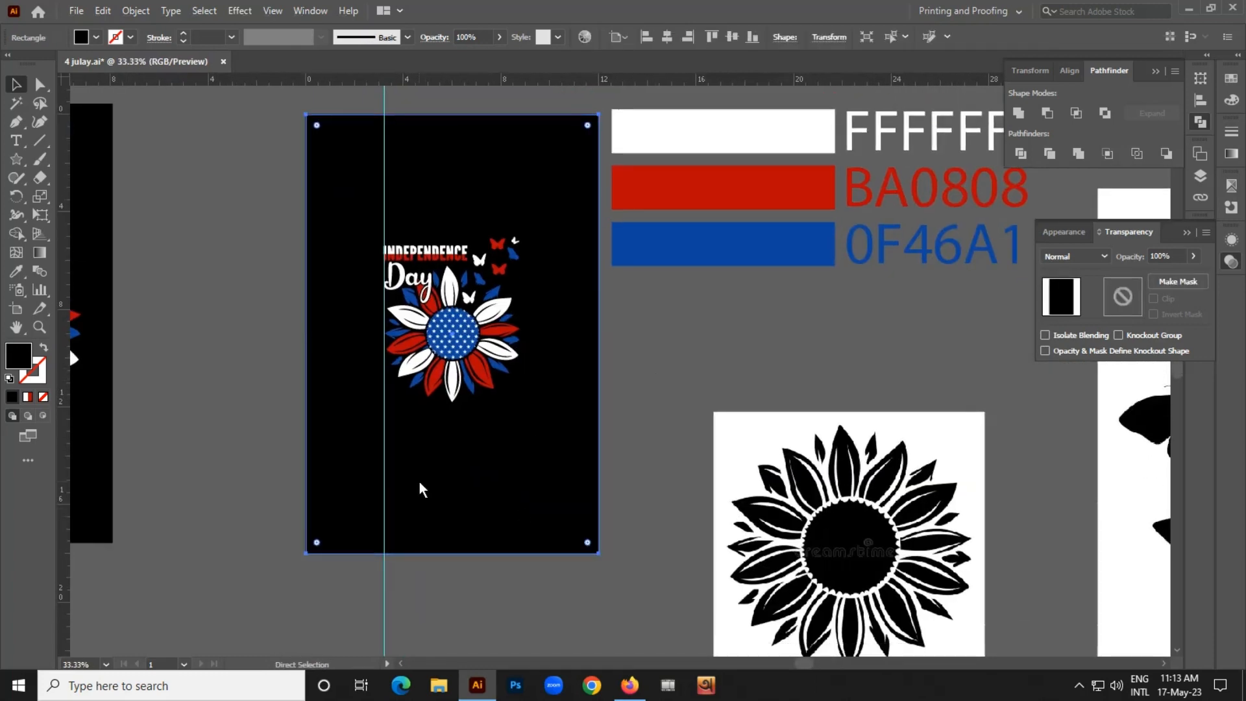
pyautogui.hotkey('ctrl', '2')
# Group the lettering, butterflies and sunflower, and enlarge the group proportionally from its centre to nearly fill the artboard's width.
pyautogui.scroll(-2, 420, 482)
pyautogui.moveTo(362, 298); pyautogui.dragTo(491, 448)
pyautogui.scroll(2, 454, 428)
pyautogui.rightClick(407, 317)
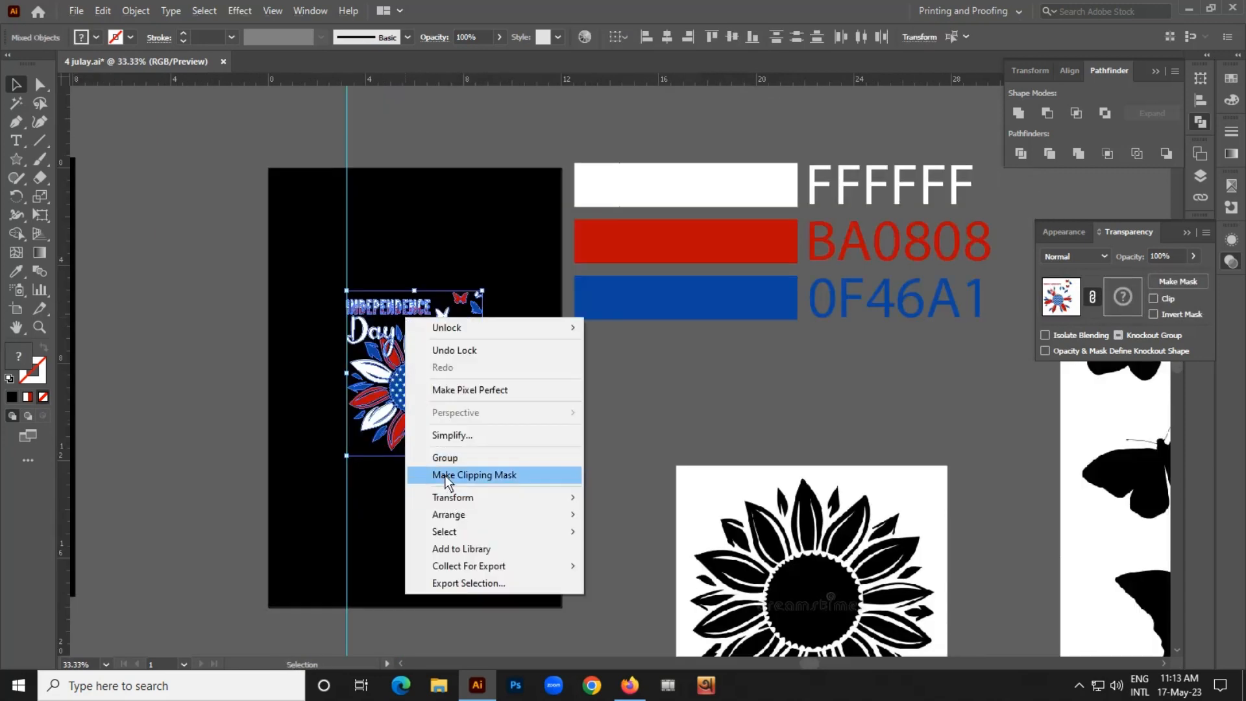
pyautogui.click(443, 454)
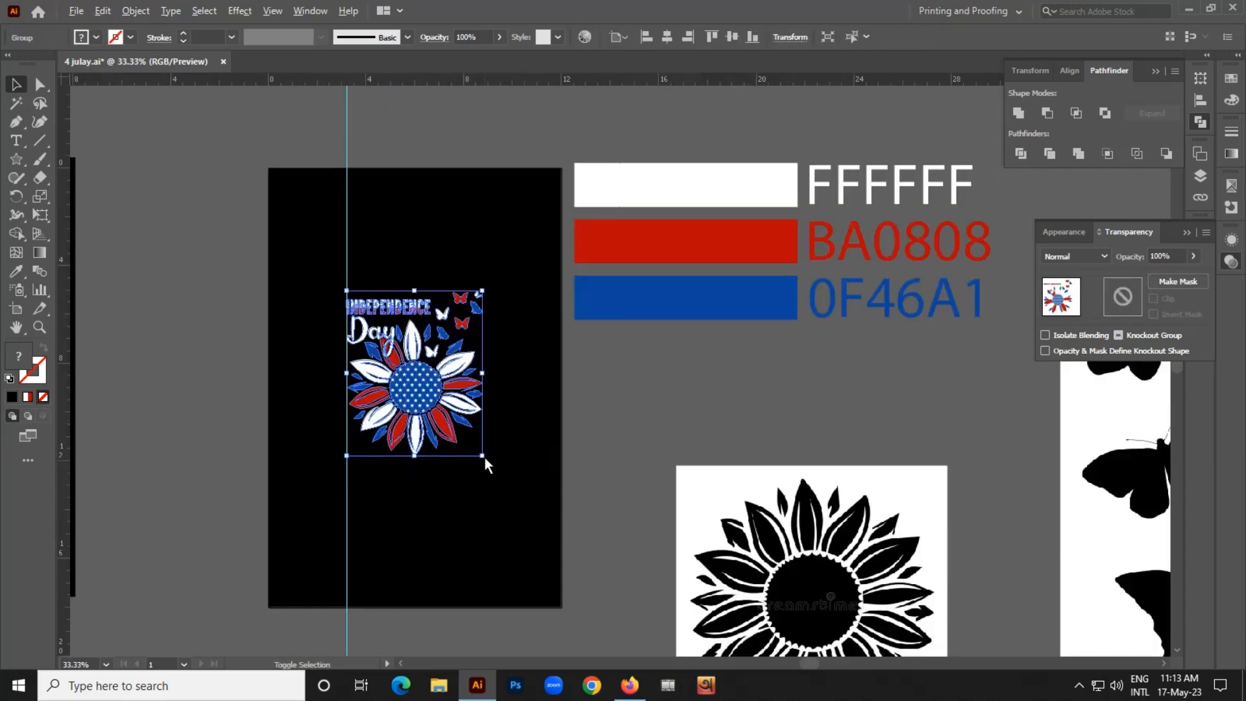
pyautogui.moveTo(483, 457); pyautogui.dragTo(552, 545)
pyautogui.click(662, 437)
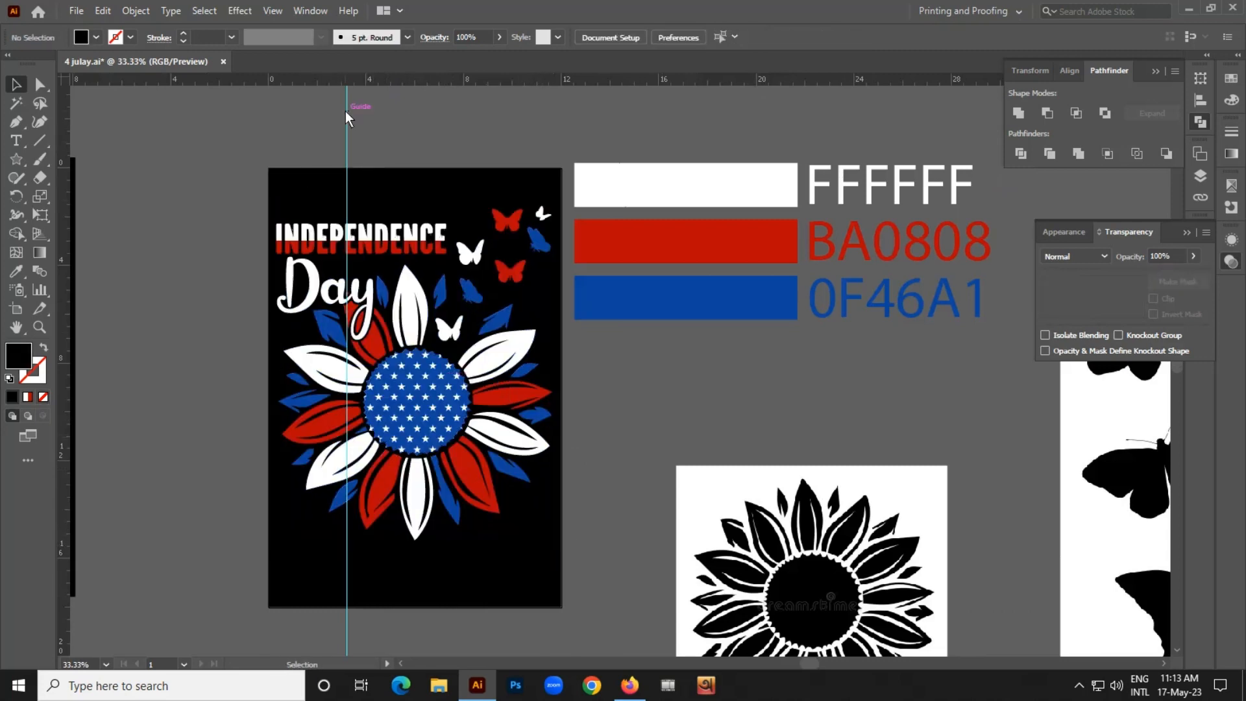
# Compare the enlarged design with the reference design beside the artboard.
pyautogui.scroll(-1, 249, 378)
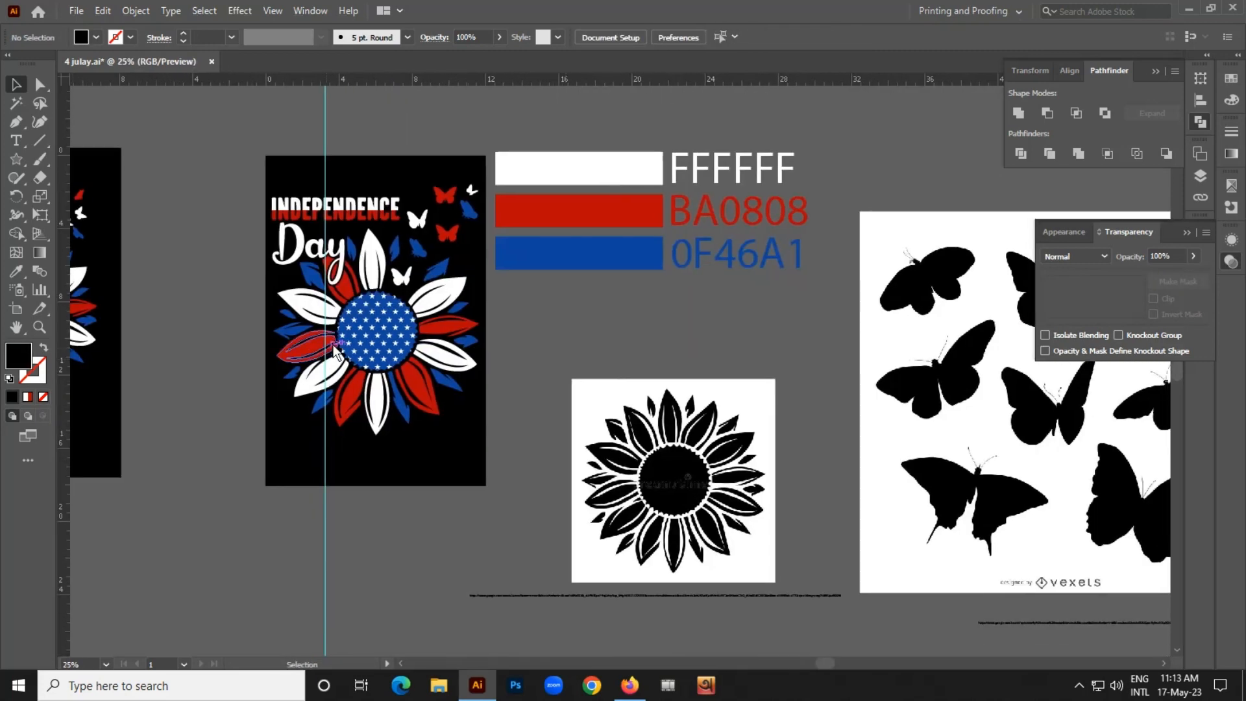
pyautogui.moveTo(375, 339); pyautogui.dragTo(395, 339)
pyautogui.click(515, 317)
pyautogui.scroll(-2, 347, 490)
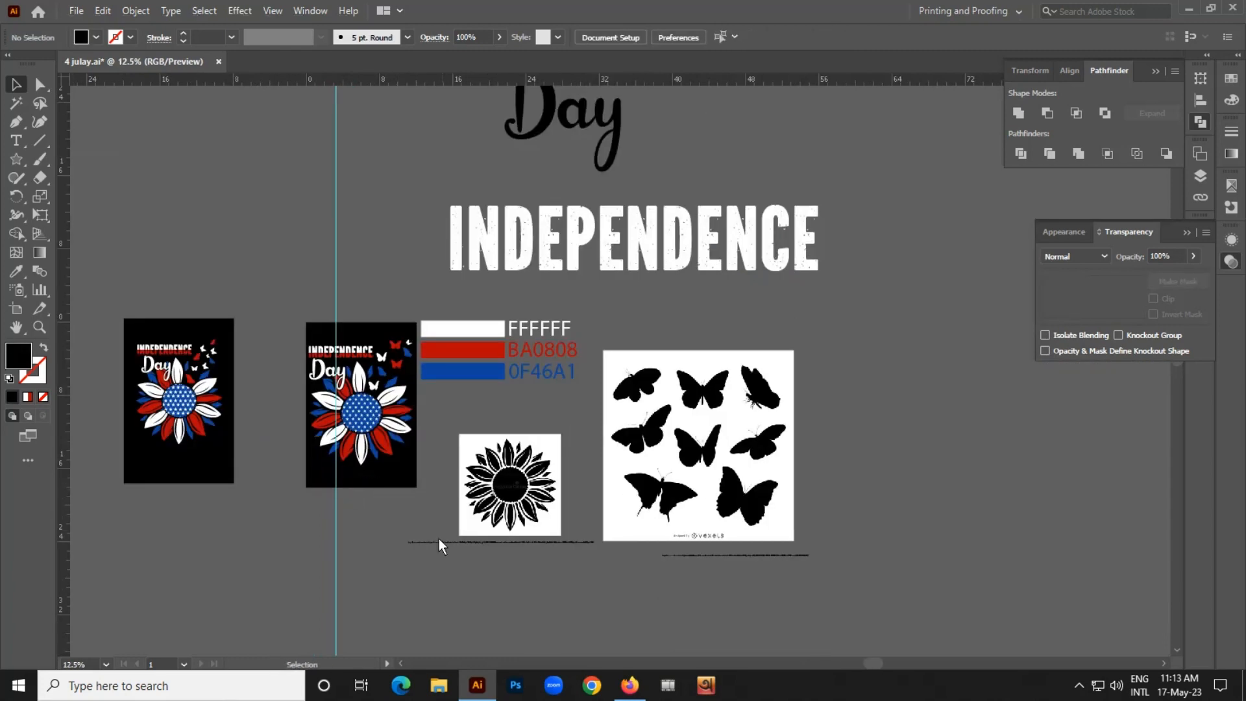
pyautogui.moveTo(438, 539); pyautogui.dragTo(500, 450)
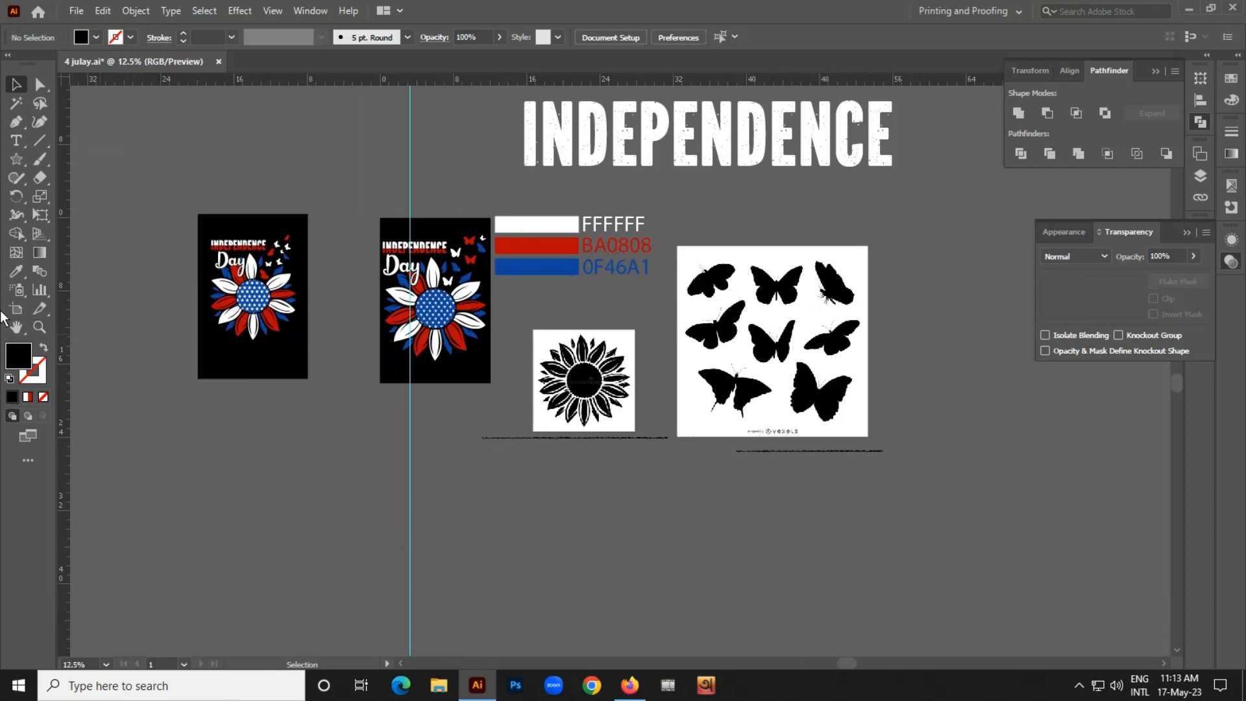